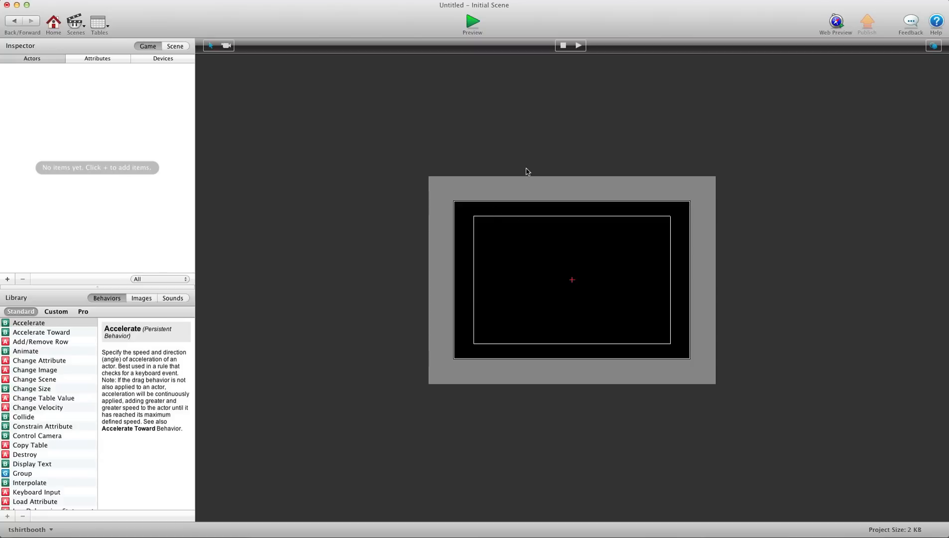
{"action": "left_click", "coordinate": [142, 298]}
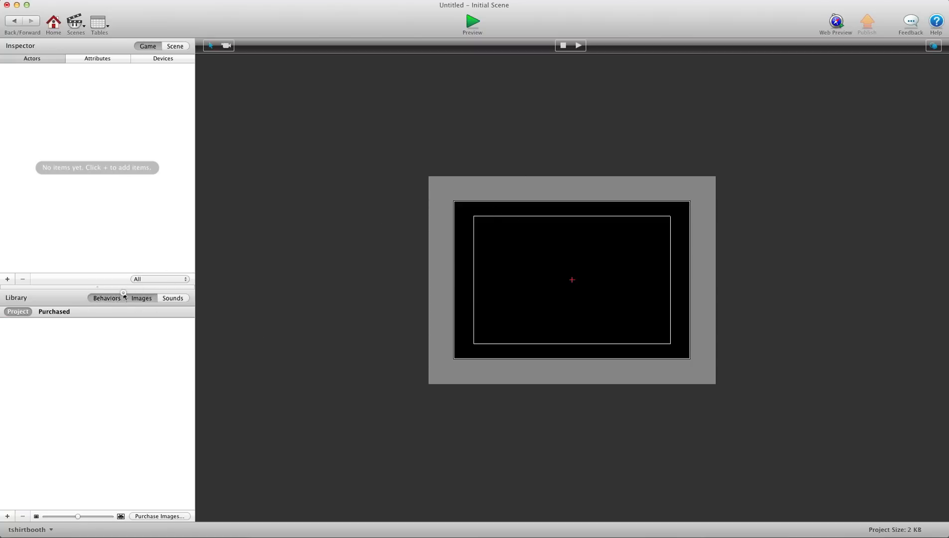
{"action": "left_click", "coordinate": [124, 297]}
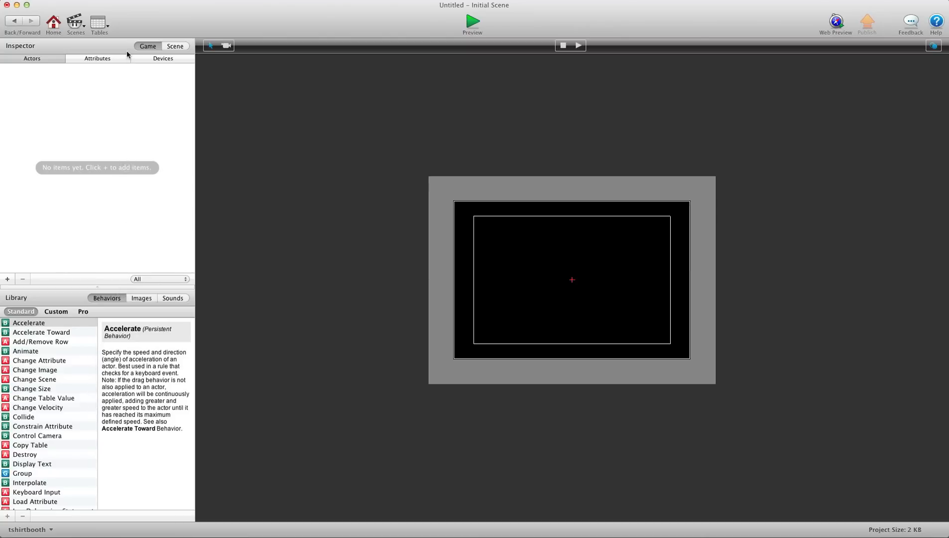
Step: Add a new table to the project and name it "TB scores"
{"action": "left_click", "coordinate": [55, 28]}
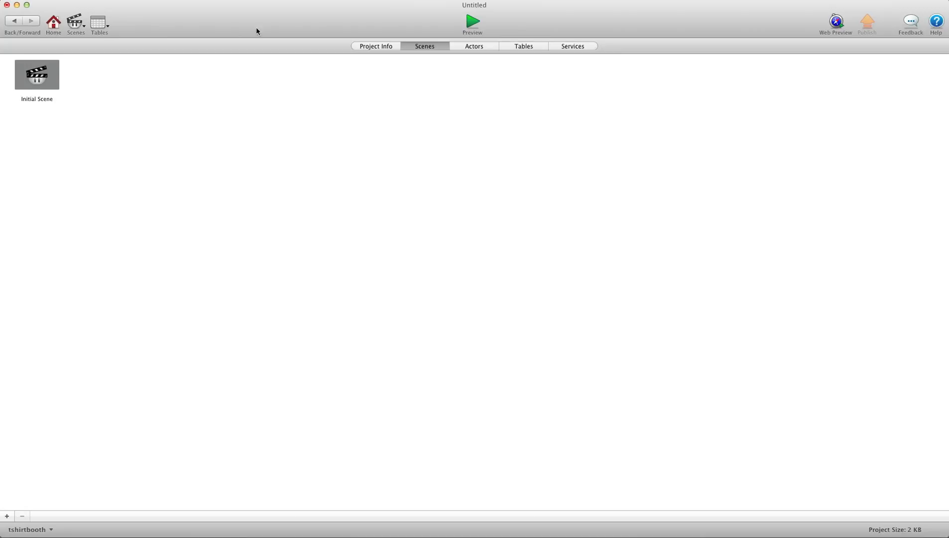
{"action": "left_click", "coordinate": [527, 46]}
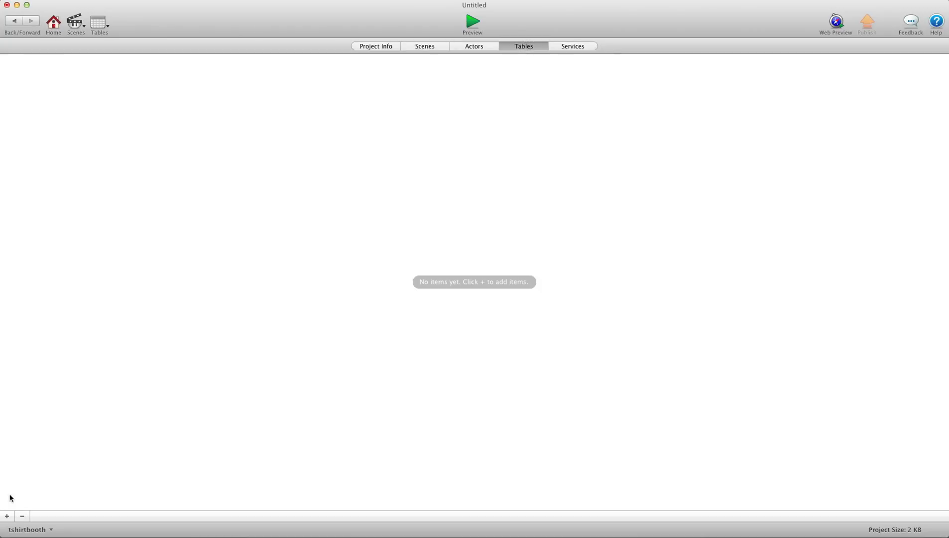
{"action": "left_click", "coordinate": [7, 516]}
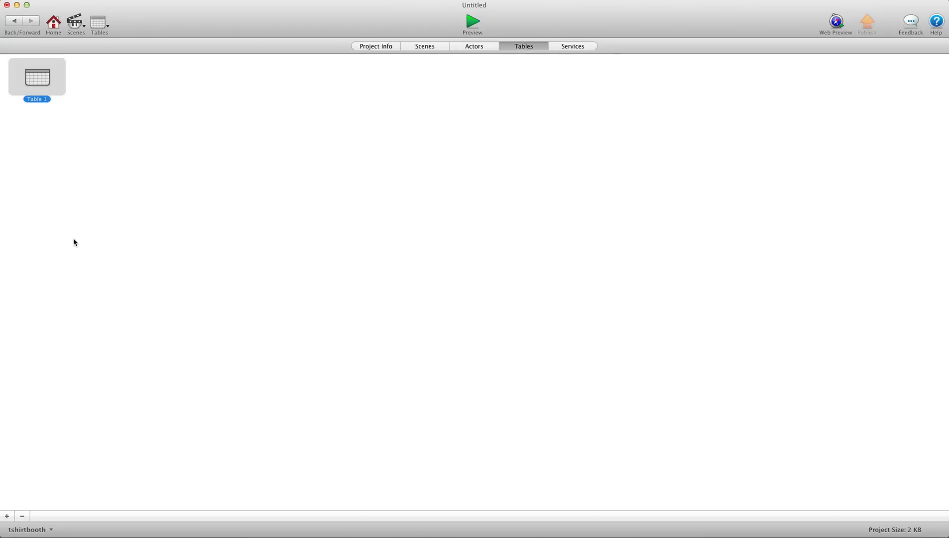
{"action": "left_click", "coordinate": [41, 100]}
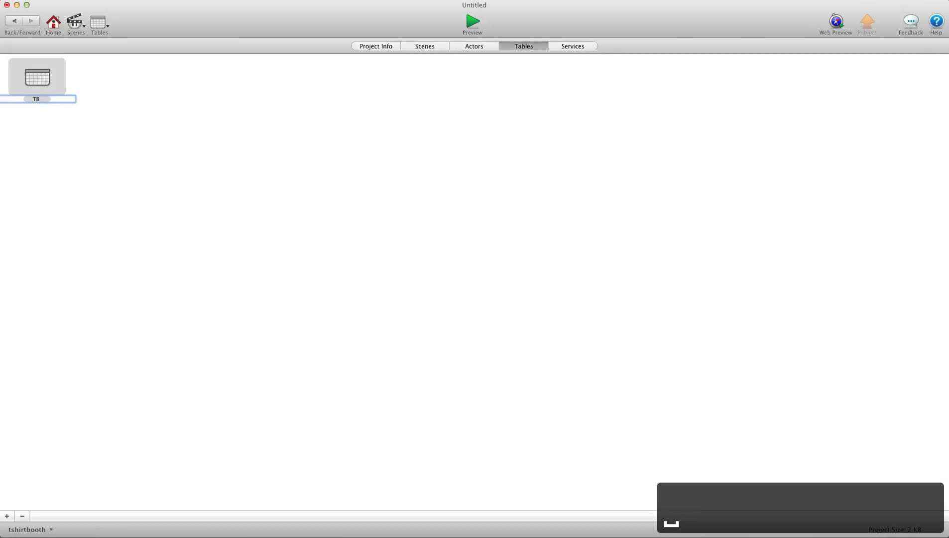
{"action": "type", "text": "TB scores"}
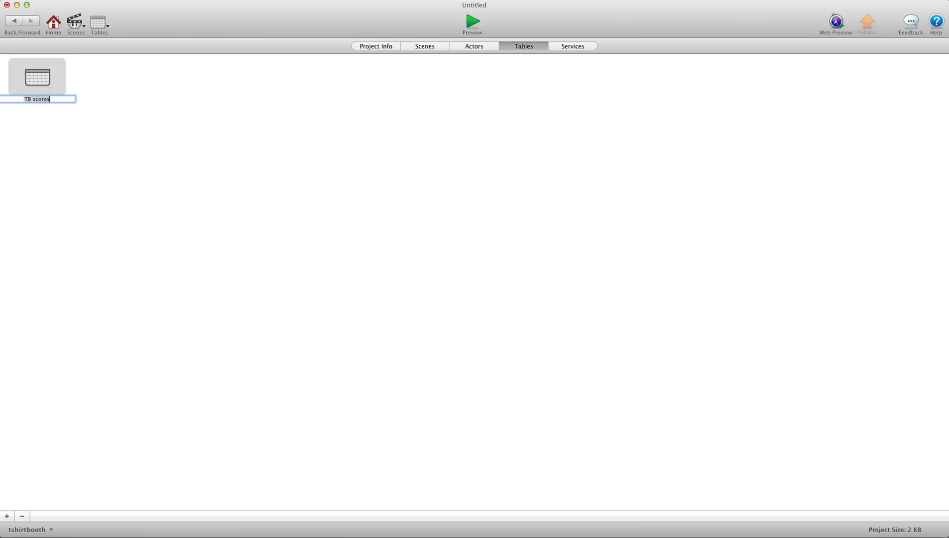
{"action": "left_click", "coordinate": [44, 131]}
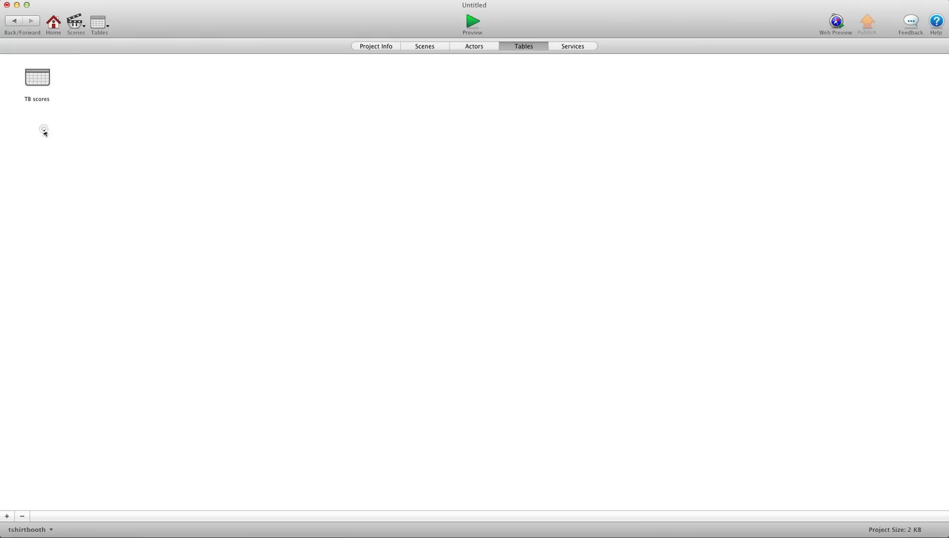
Step: Give the TB scores table a second column and name the two columns "Score" and "Stars"
{"action": "double_click", "coordinate": [44, 77]}
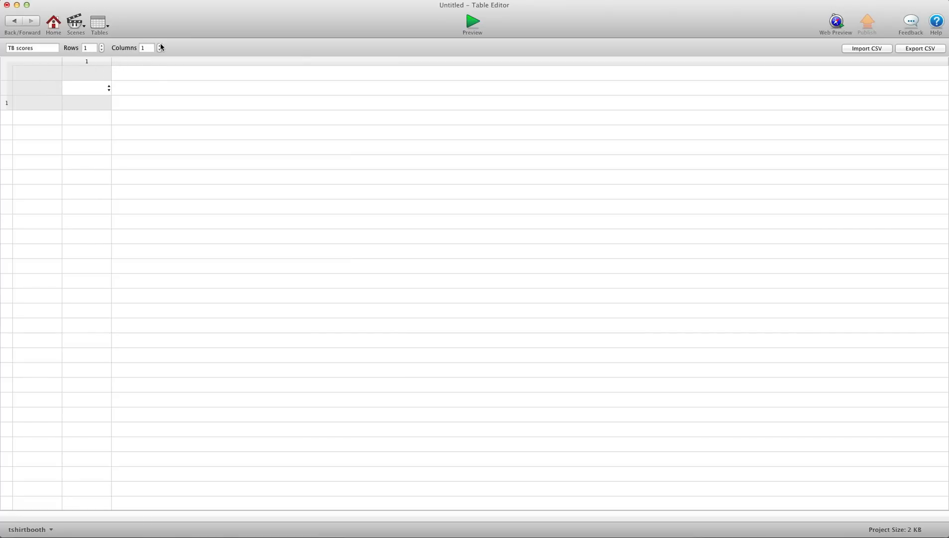
{"action": "left_click", "coordinate": [160, 45]}
{"action": "double_click", "coordinate": [100, 69]}
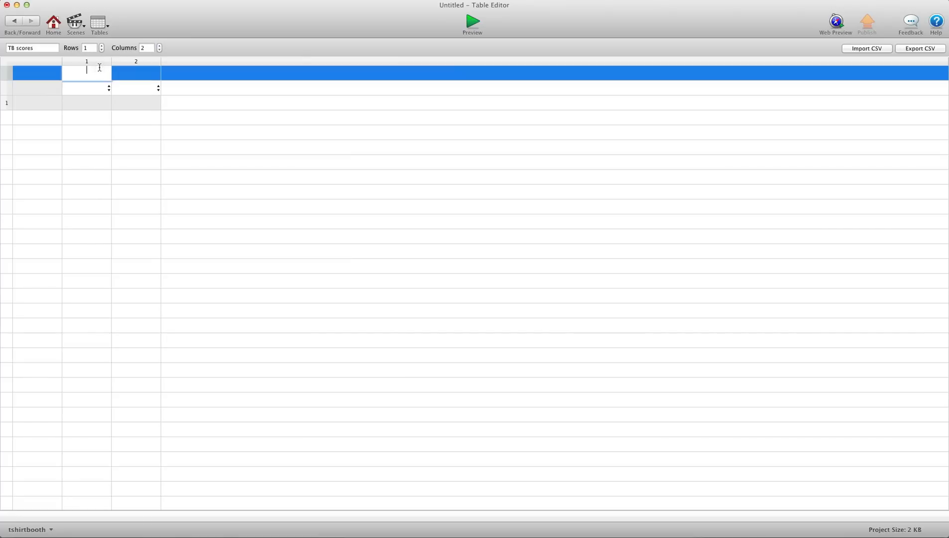
{"action": "type", "text": "Score"}
{"action": "double_click", "coordinate": [135, 73]}
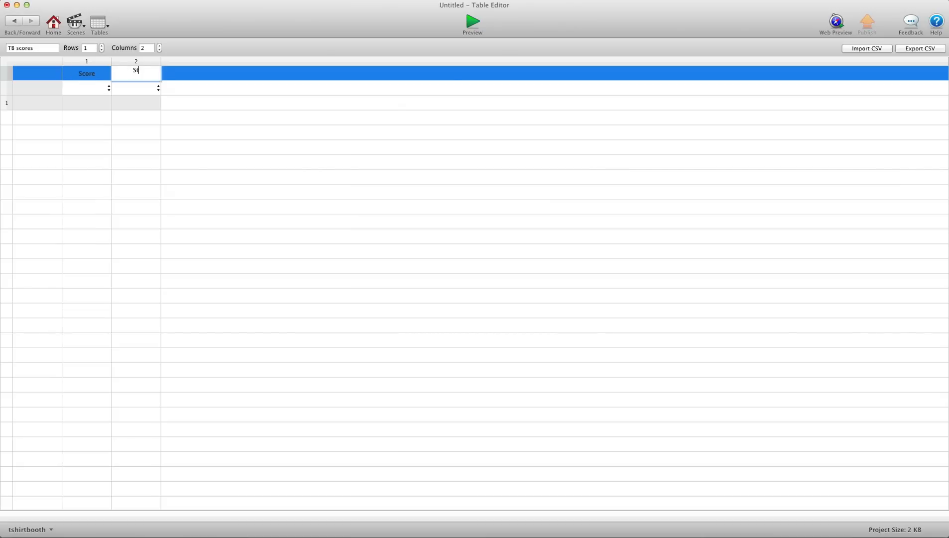
Step: Set the data type of both the Score and Stars columns to Integer
{"action": "left_click", "coordinate": [107, 88]}
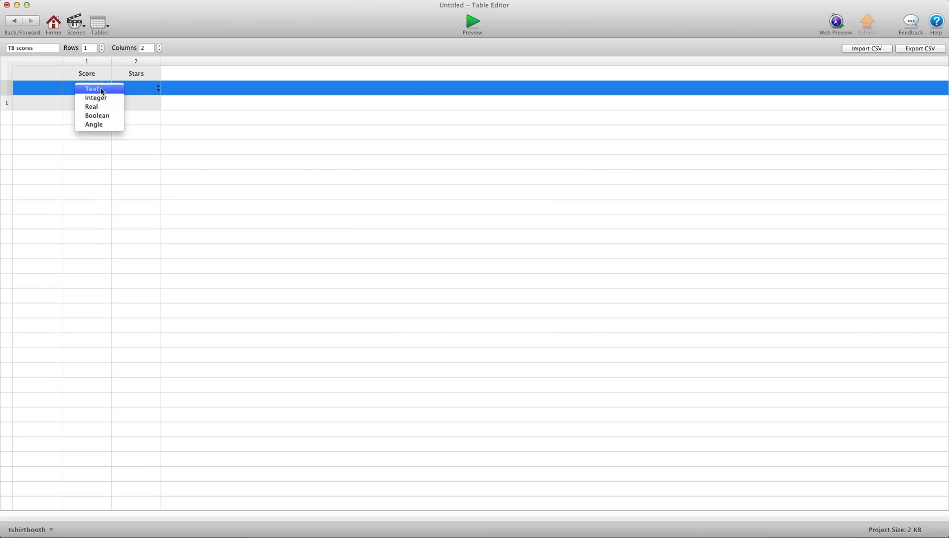
{"action": "left_click", "coordinate": [95, 98]}
{"action": "left_click", "coordinate": [157, 89]}
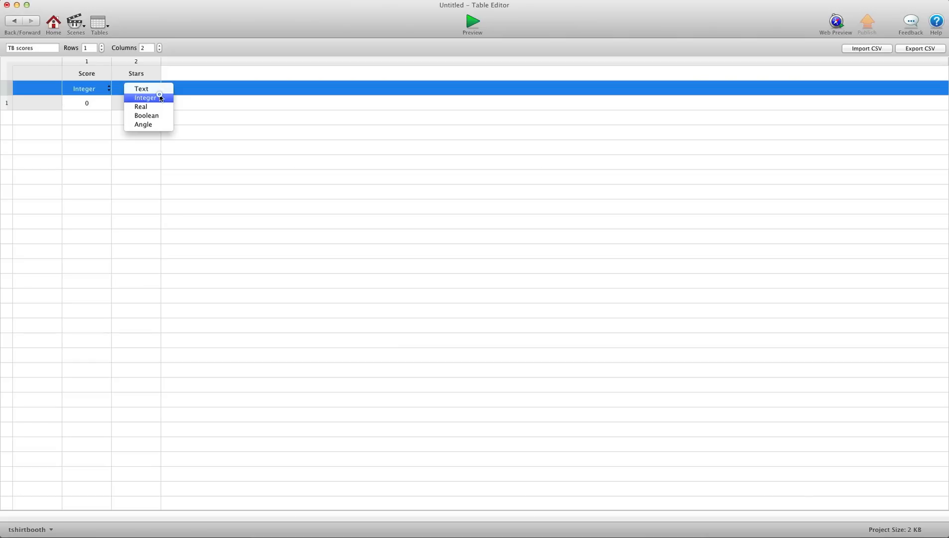
{"action": "left_click", "coordinate": [168, 98]}
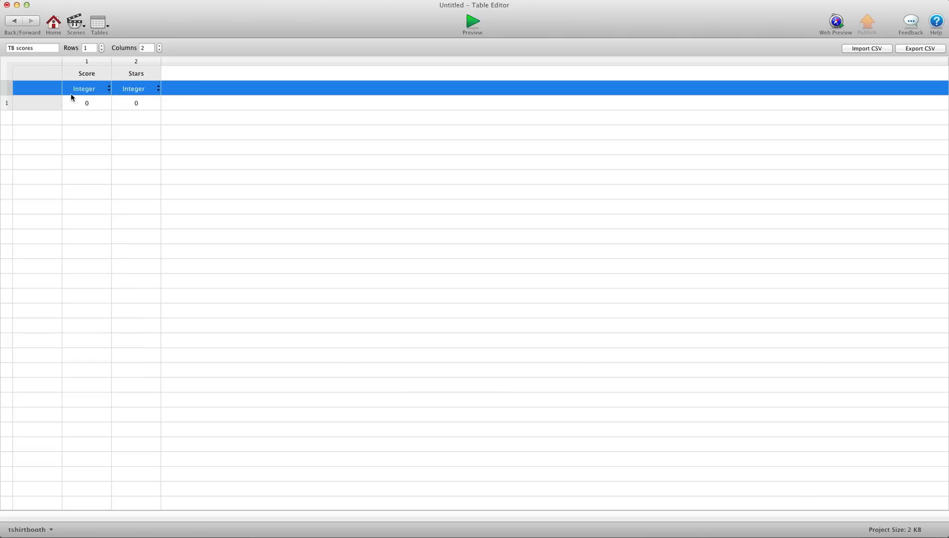
Step: Set the TB scores table's row count to 100 and look through the rows
{"action": "left_click", "coordinate": [94, 47]}
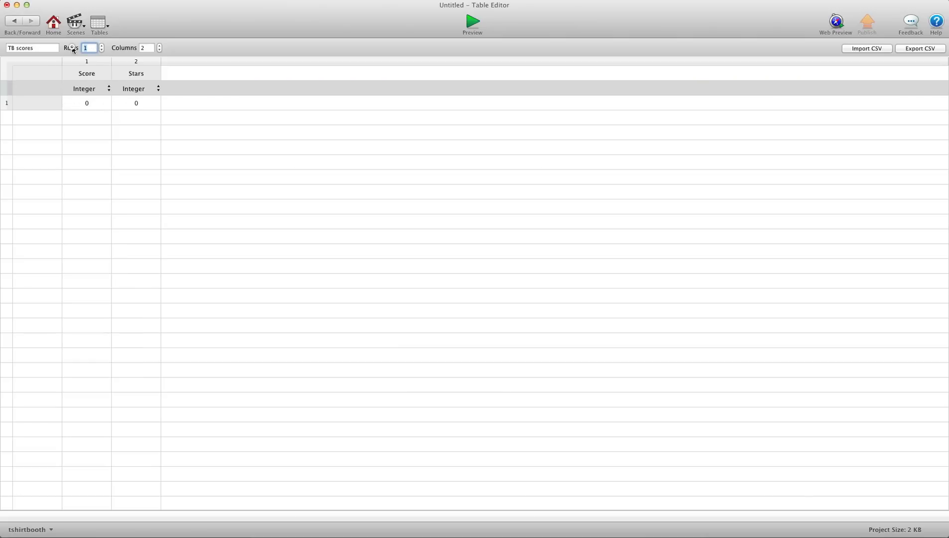
{"action": "type", "text": "100"}
{"action": "left_click", "coordinate": [110, 132]}
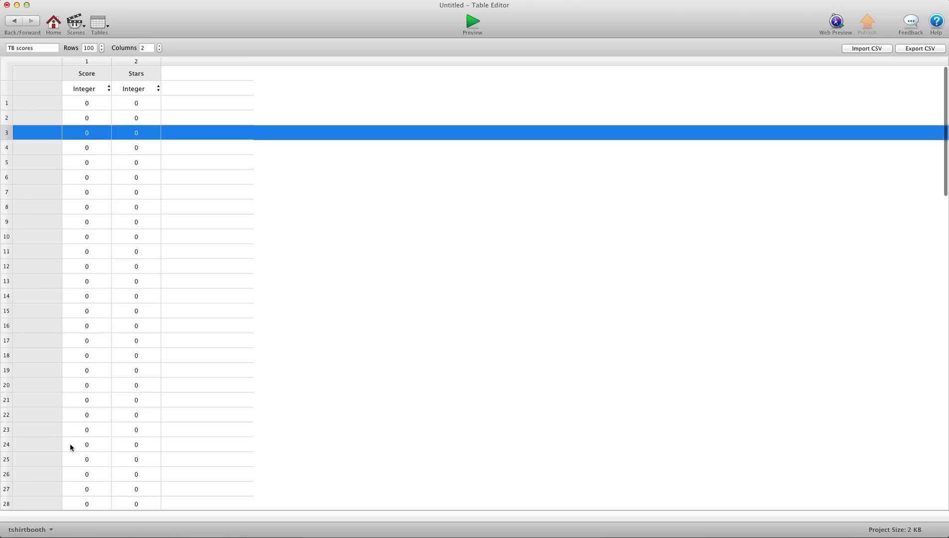
{"action": "scroll", "coordinate": [179, 159], "scroll_direction": "down", "scroll_amount": 15}
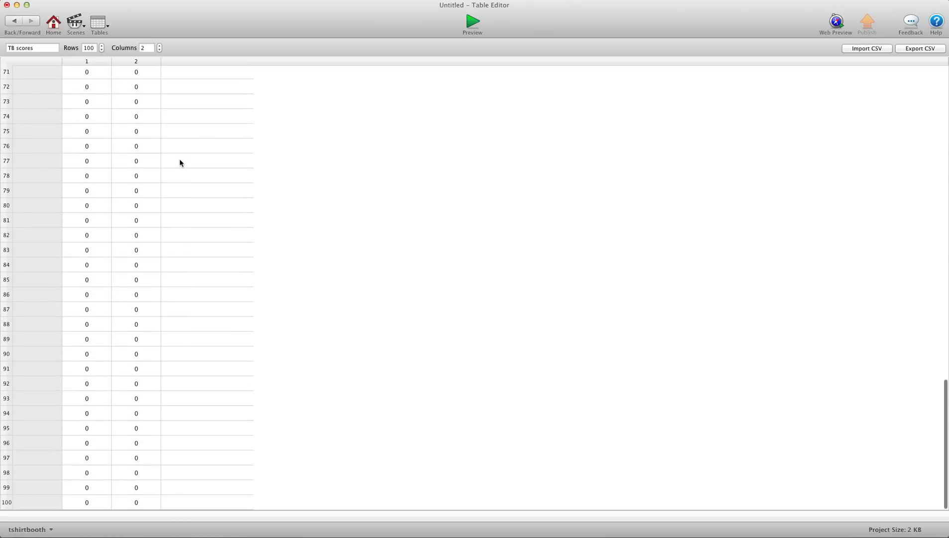
{"action": "scroll", "coordinate": [180, 159], "scroll_direction": "up", "scroll_amount": 15}
{"action": "scroll", "coordinate": [179, 159], "scroll_direction": "down", "scroll_amount": 15}
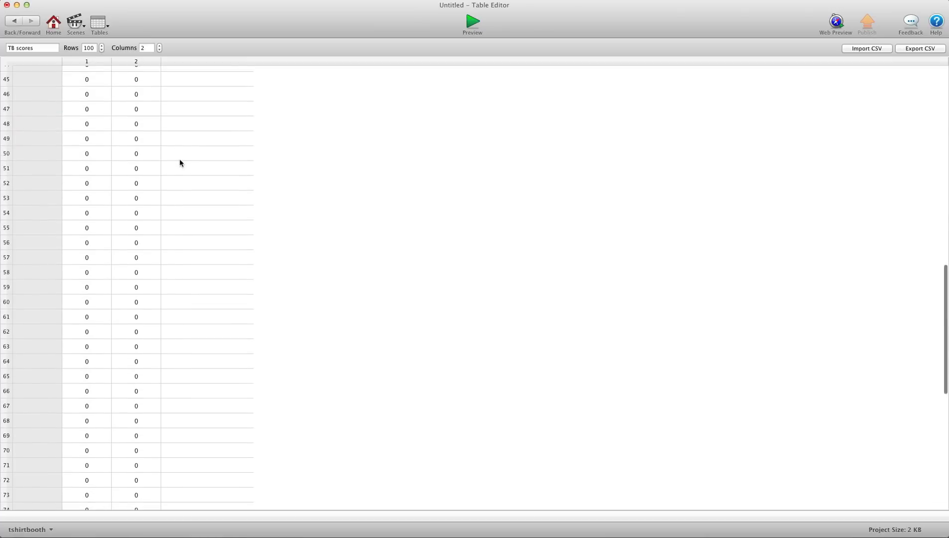
{"action": "scroll", "coordinate": [179, 159], "scroll_direction": "up", "scroll_amount": 12}
{"action": "scroll", "coordinate": [178, 153], "scroll_direction": "up", "scroll_amount": 5}
{"action": "left_click", "coordinate": [177, 152]}
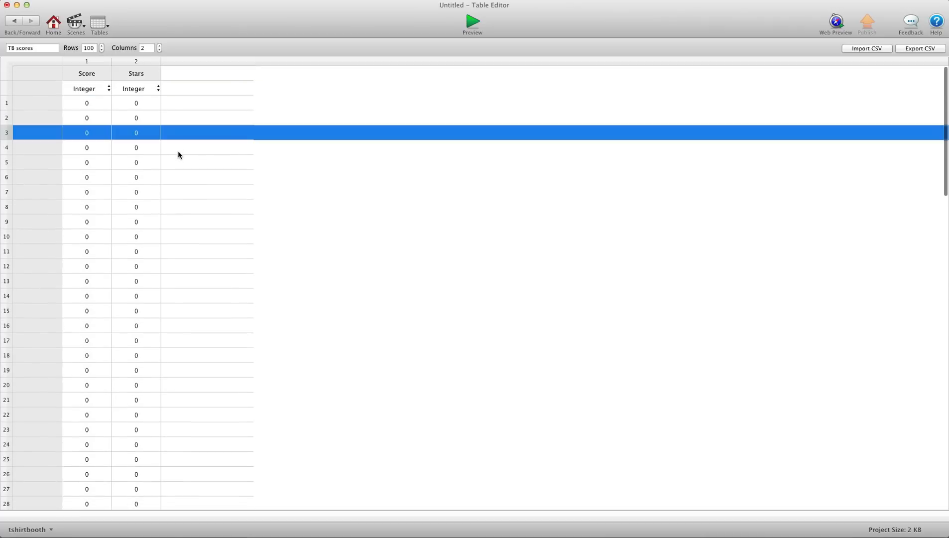
Step: Return to the project overview and add two new scenes after the Initial Scene
{"action": "left_click", "coordinate": [46, 24]}
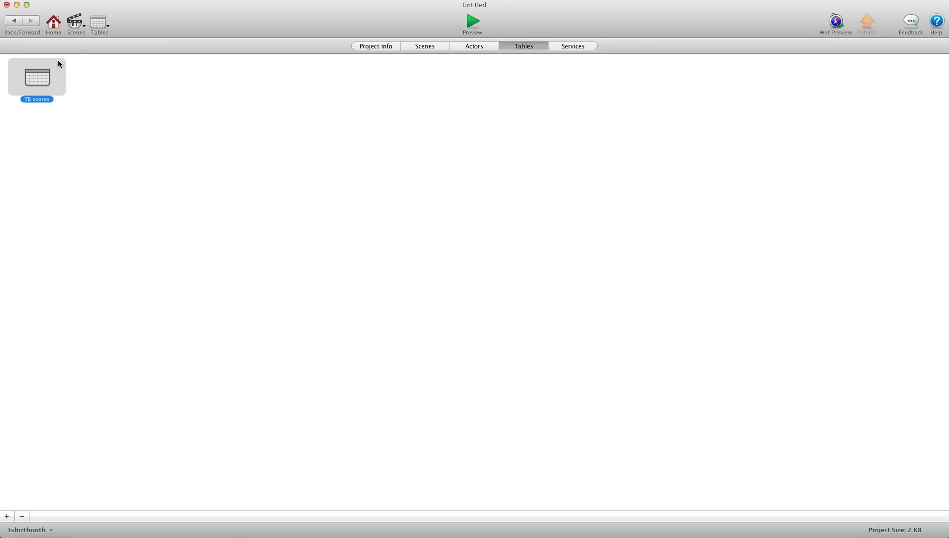
{"action": "left_click", "coordinate": [418, 47]}
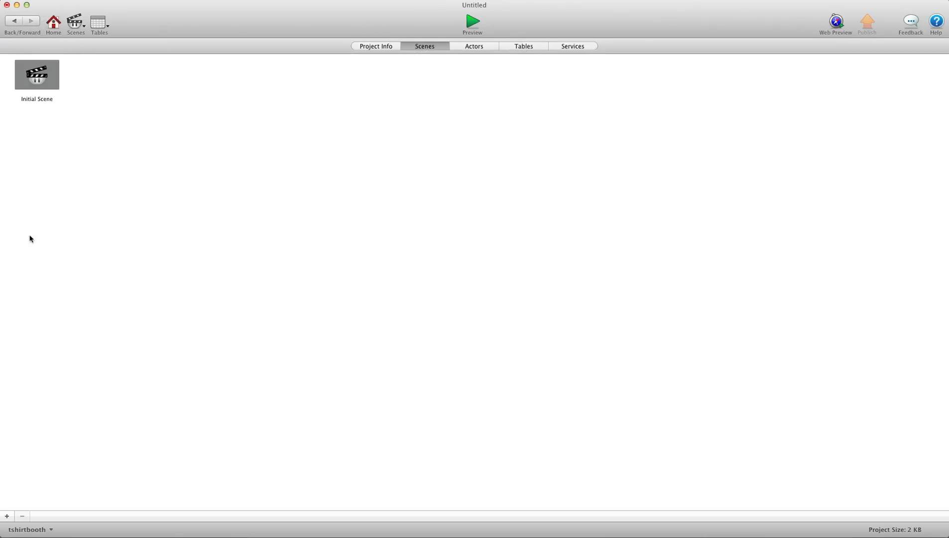
{"action": "left_click", "coordinate": [8, 515]}
{"action": "left_click", "coordinate": [8, 516]}
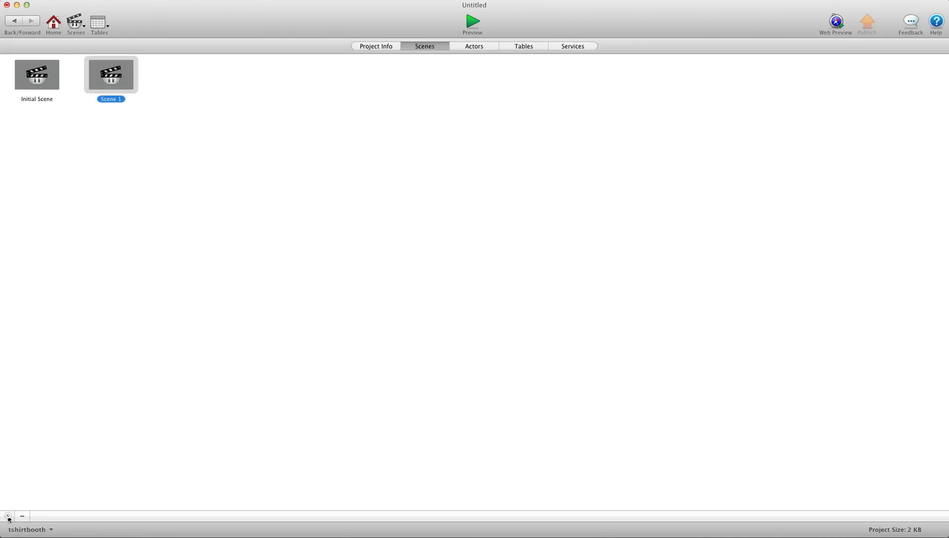
Step: Rename the three scenes, in order, to "menu", "1" and "2"
{"action": "double_click", "coordinate": [31, 98]}
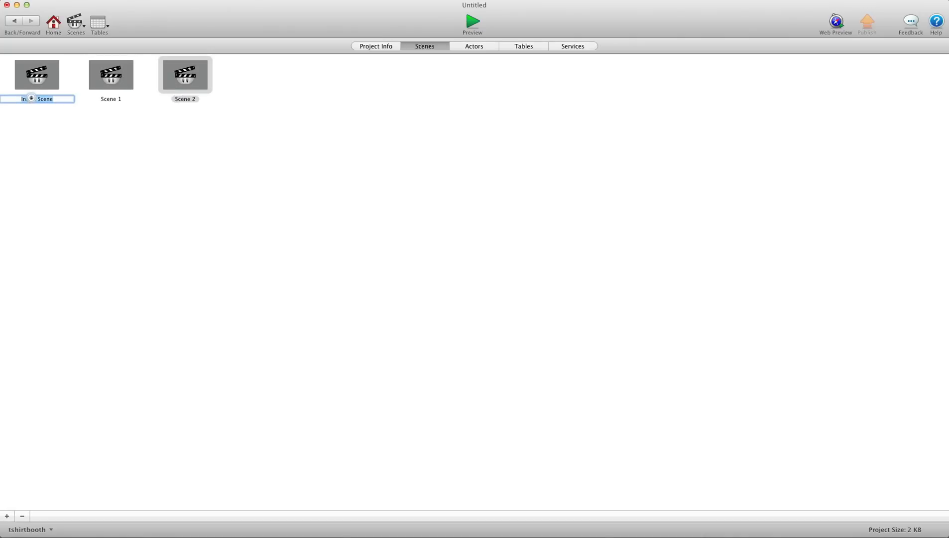
{"action": "type", "text": "menue"}
{"action": "key", "text": "BackSpace"}
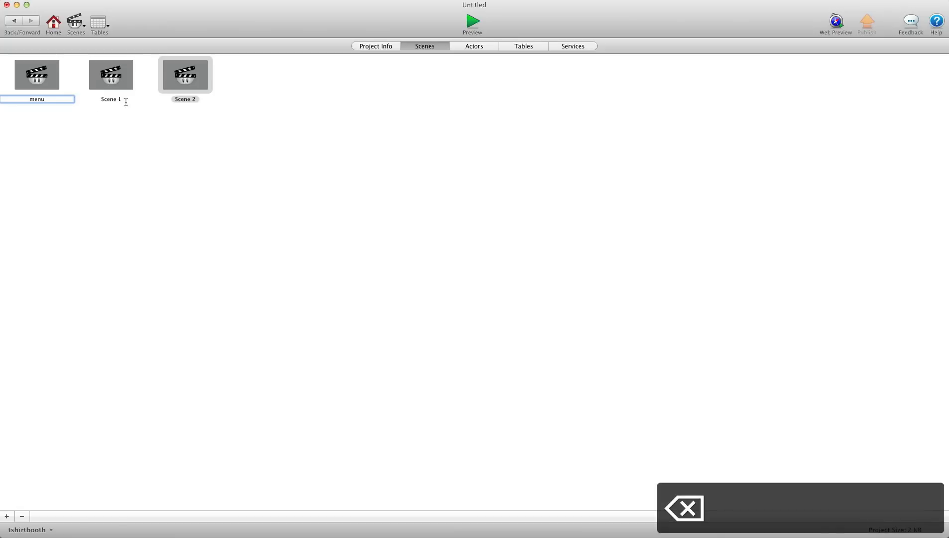
{"action": "triple_click", "coordinate": [114, 99]}
{"action": "type", "text": "1"}
{"action": "left_click", "coordinate": [193, 99]}
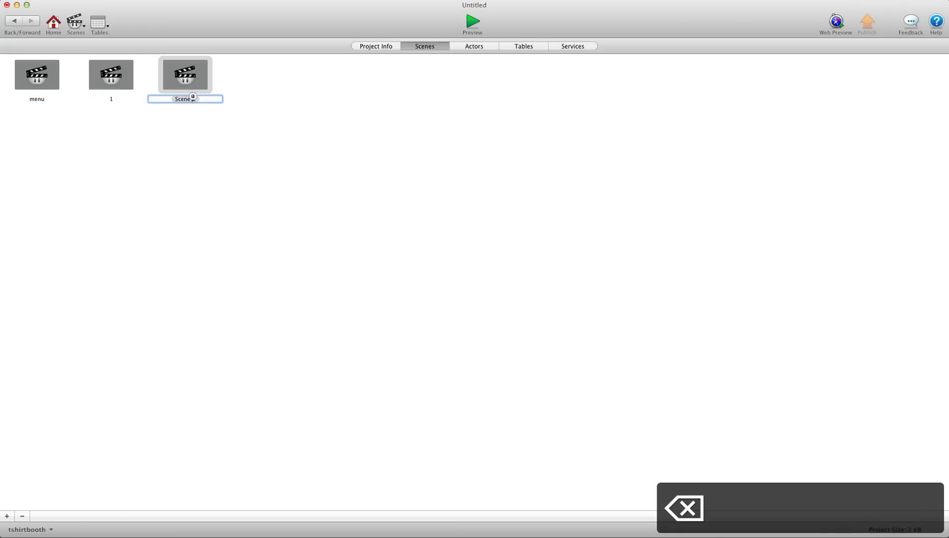
{"action": "type", "text": "2"}
{"action": "left_click", "coordinate": [194, 145]}
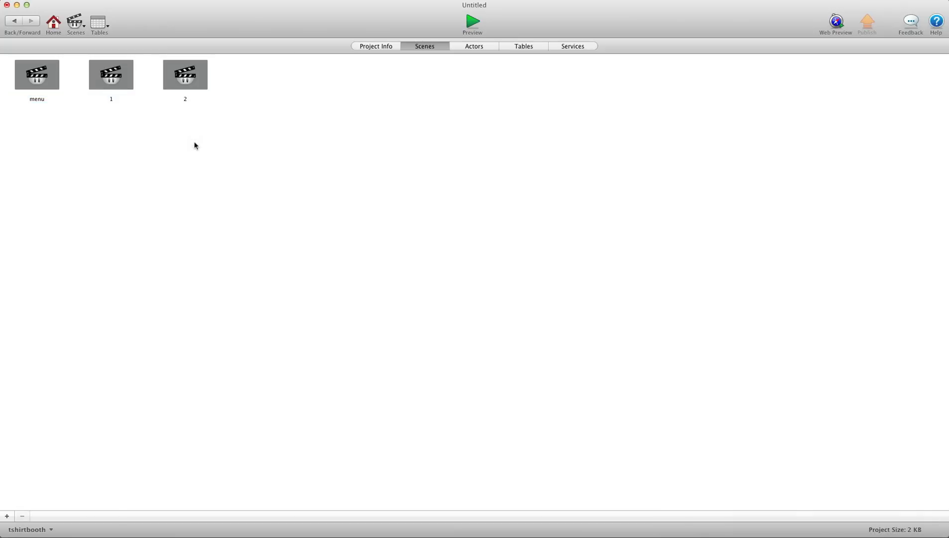
Step: Open the menu scene and add a new actor named "Round rules"
{"action": "double_click", "coordinate": [44, 75]}
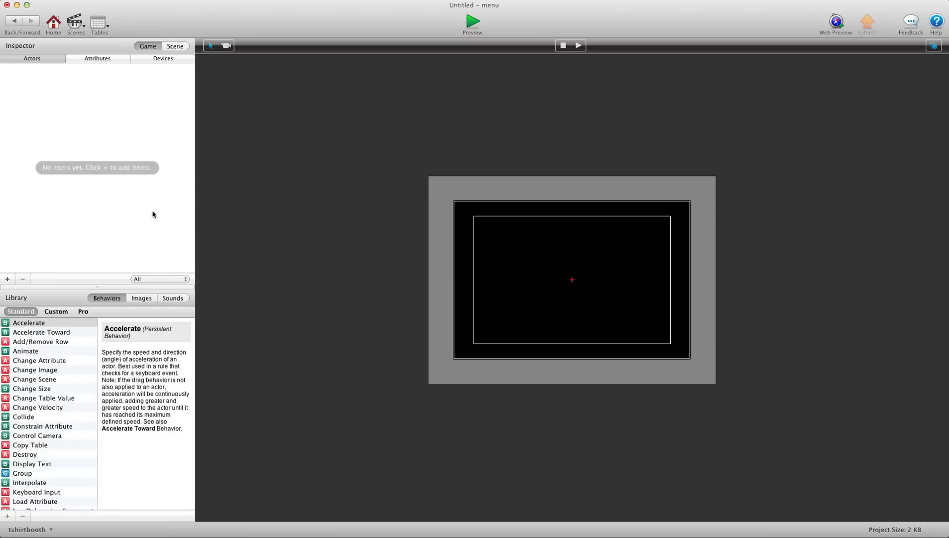
{"action": "left_click", "coordinate": [8, 280]}
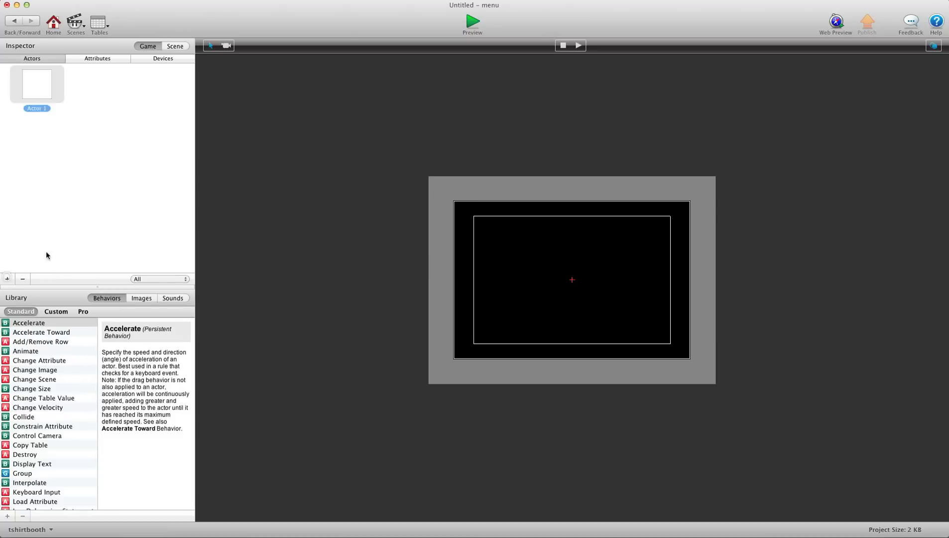
{"action": "double_click", "coordinate": [38, 108]}
{"action": "type", "text": "R"}
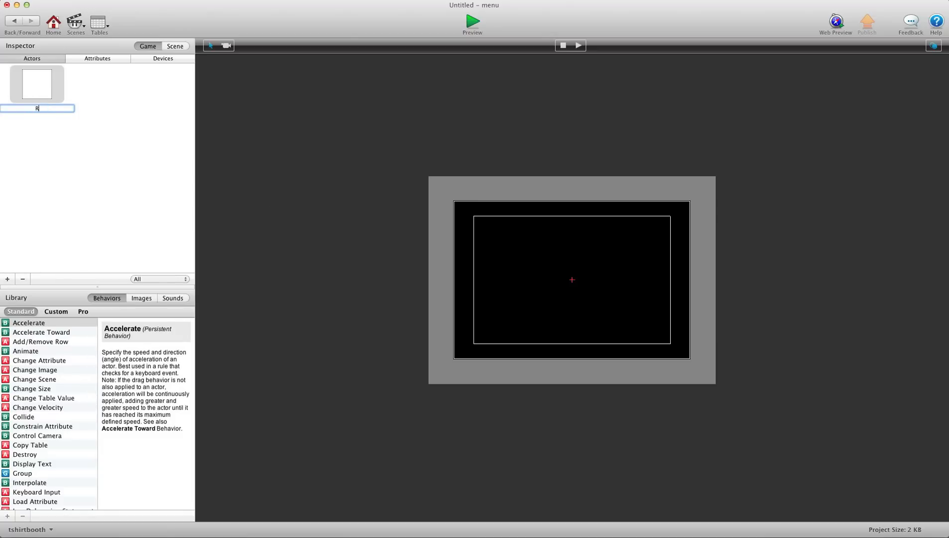
{"action": "type", "text": "ound rules"}
{"action": "key", "text": "Return"}
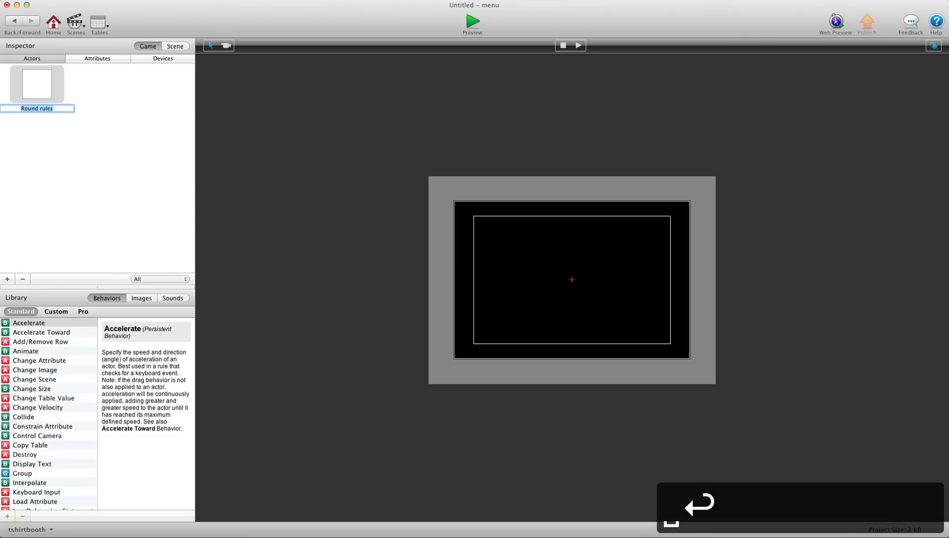
Step: Change the Round rules actor's color to bright green and return to the menu scene
{"action": "double_click", "coordinate": [34, 80]}
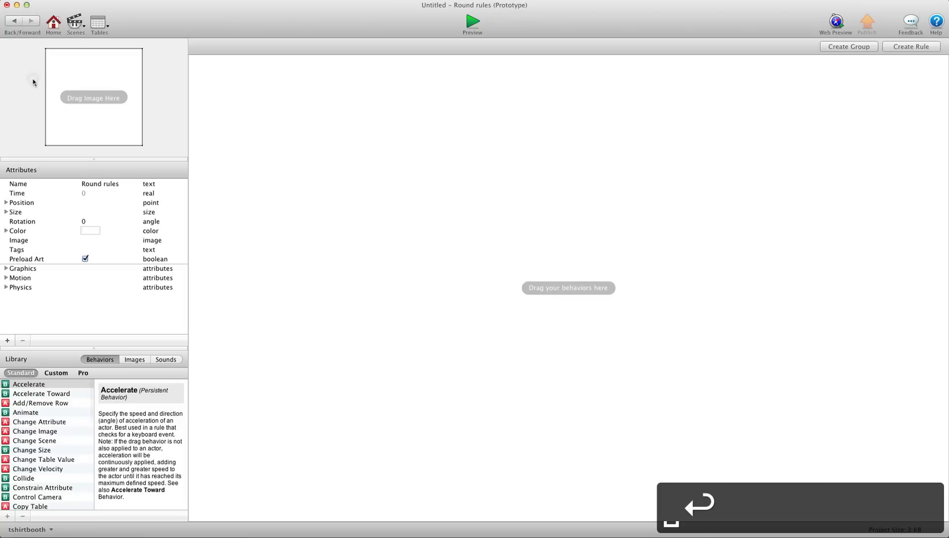
{"action": "left_click", "coordinate": [90, 230]}
{"action": "left_click", "coordinate": [239, 206]}
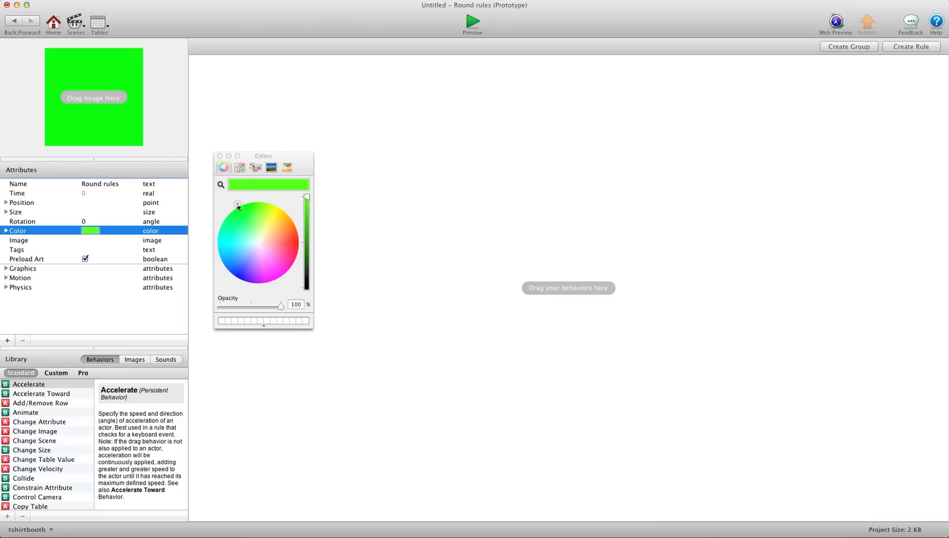
{"action": "left_click", "coordinate": [228, 124]}
{"action": "left_click", "coordinate": [15, 21]}
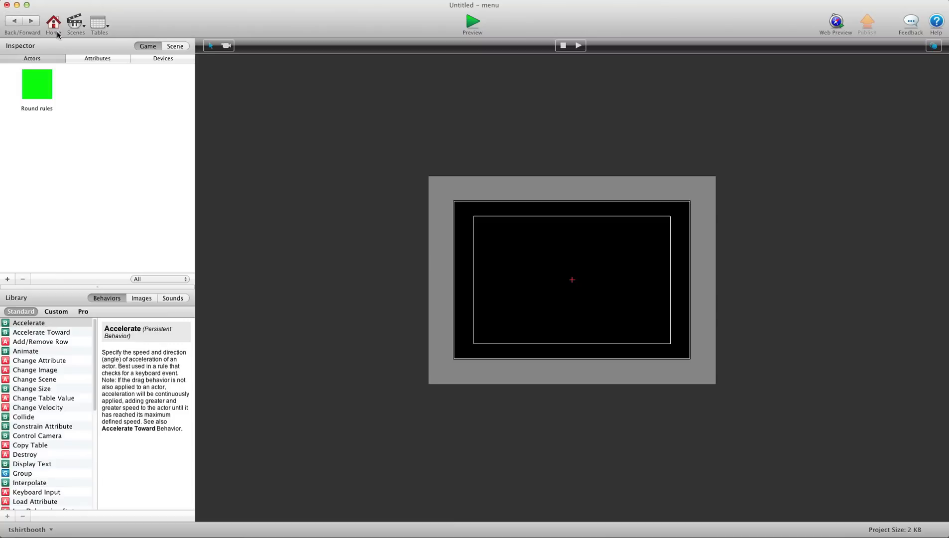
Step: Open scene 1 and place the Round rules actor just outside the stage's lower-left corner
{"action": "left_click", "coordinate": [75, 22]}
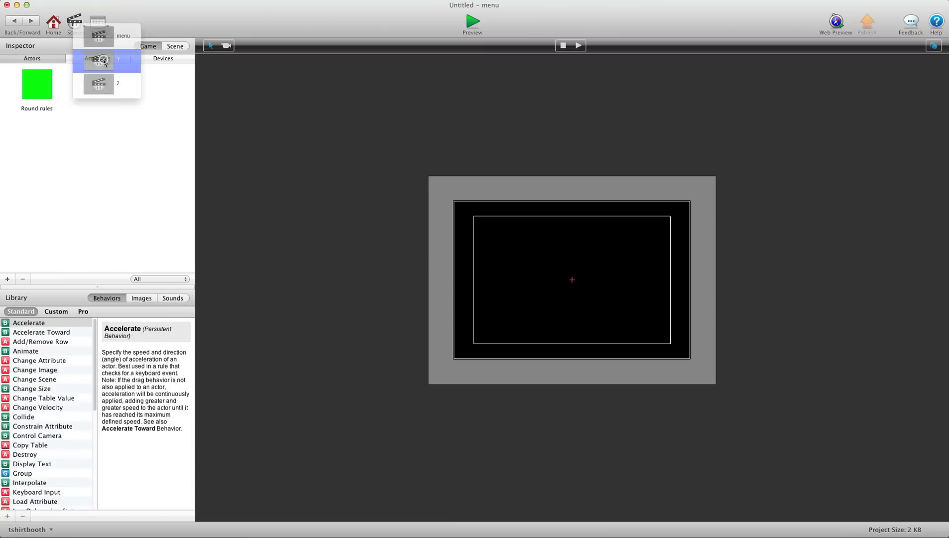
{"action": "left_click", "coordinate": [102, 61]}
{"action": "left_click_drag", "start_coordinate": [42, 83], "coordinate": [453, 362]}
{"action": "left_click", "coordinate": [482, 335]}
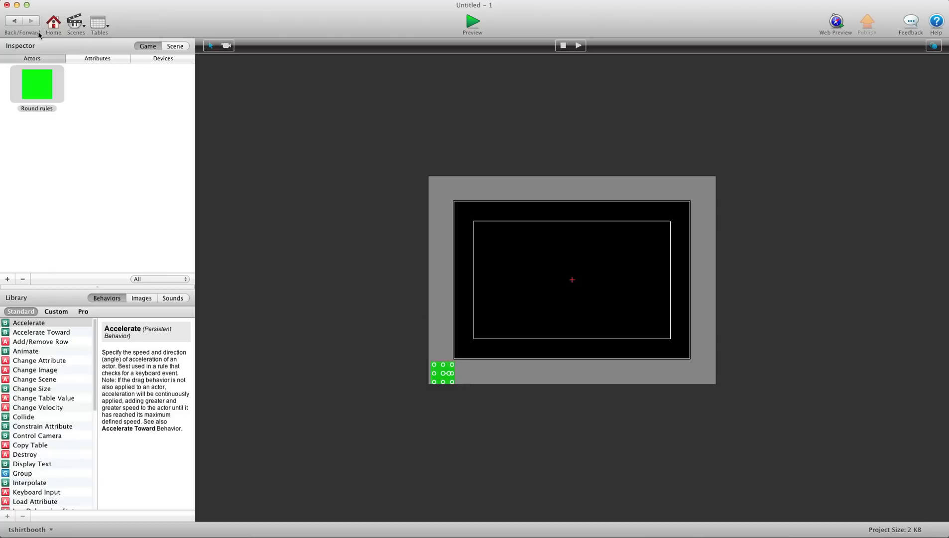
Step: Open scene 2 and place the Round rules actor just outside the stage's lower-left corner
{"action": "left_click", "coordinate": [75, 23]}
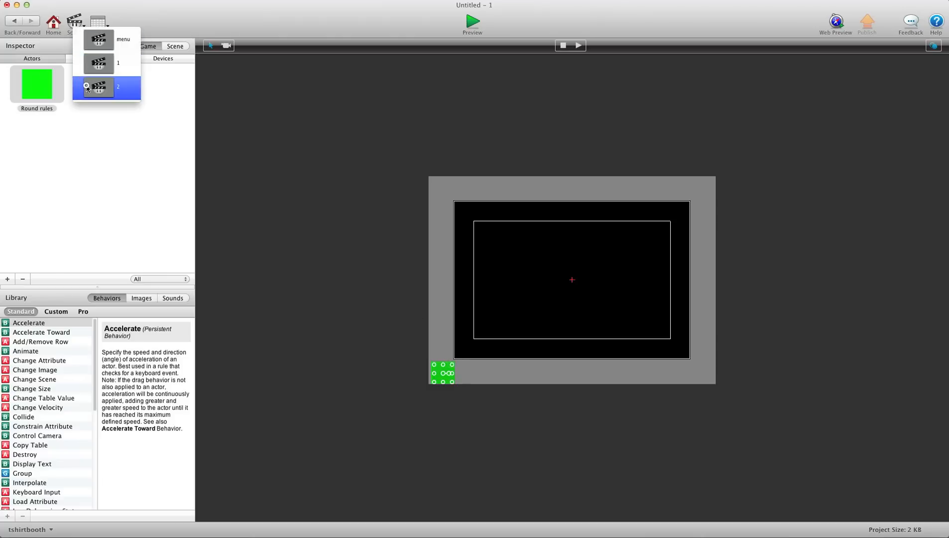
{"action": "left_click", "coordinate": [107, 89]}
{"action": "left_click_drag", "start_coordinate": [229, 137], "coordinate": [456, 363]}
{"action": "left_click", "coordinate": [440, 352]}
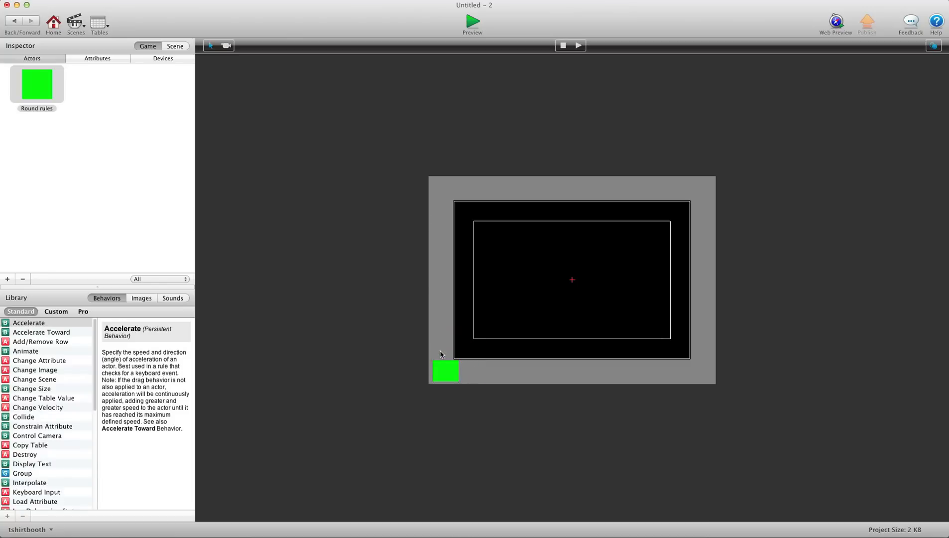
{"action": "left_click", "coordinate": [76, 98]}
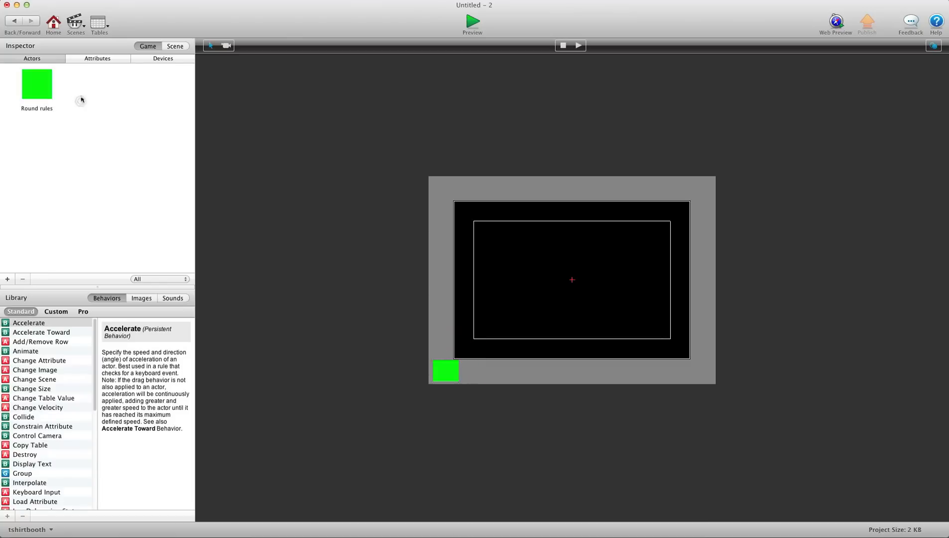
Step: Add a new game attribute of type index
{"action": "left_click", "coordinate": [98, 59]}
{"action": "left_click", "coordinate": [56, 58]}
{"action": "left_click", "coordinate": [96, 58]}
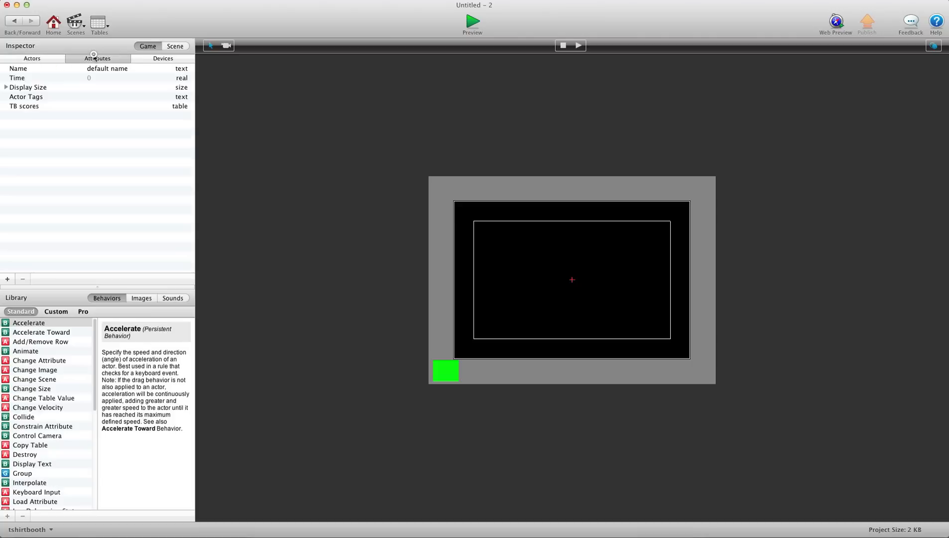
{"action": "left_click", "coordinate": [8, 279]}
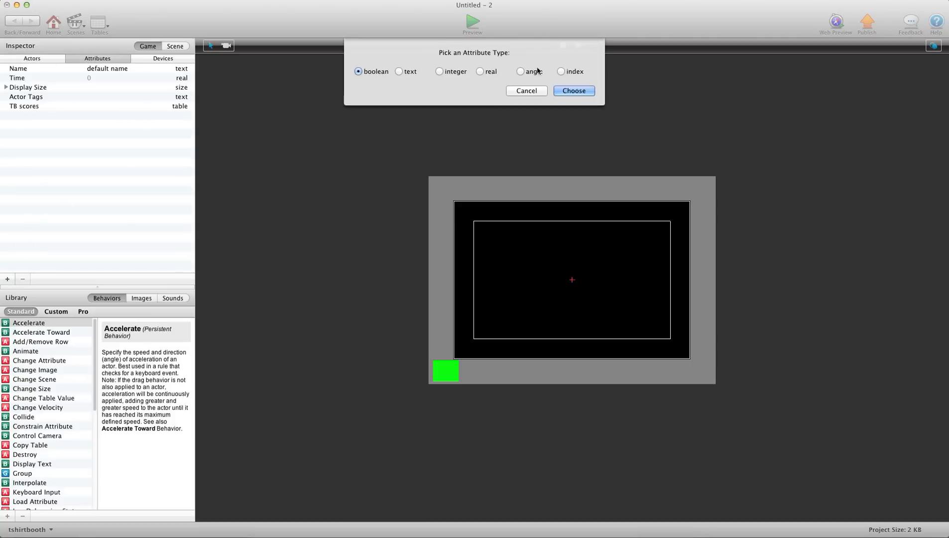
{"action": "left_click", "coordinate": [561, 71]}
{"action": "left_click", "coordinate": [573, 91]}
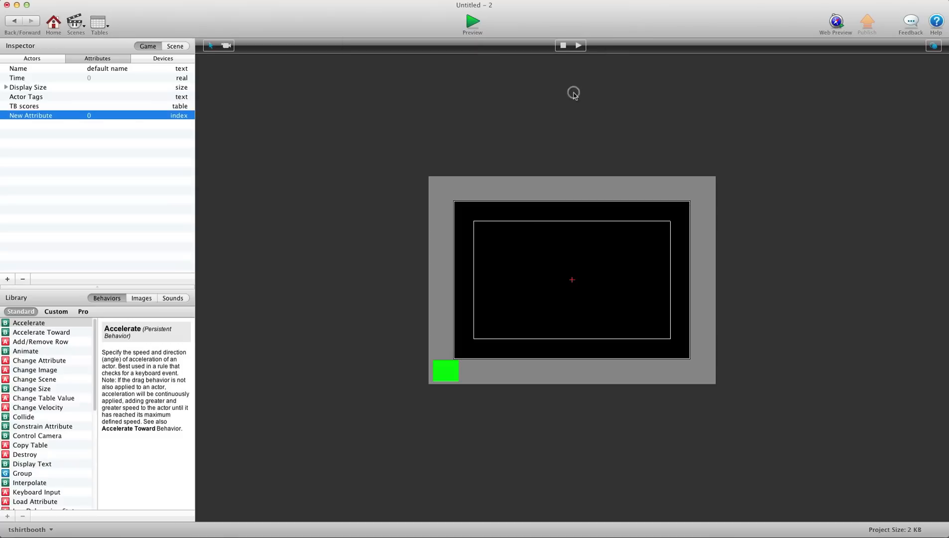
Step: Name the new game attribute "What level are we on"
{"action": "double_click", "coordinate": [27, 115]}
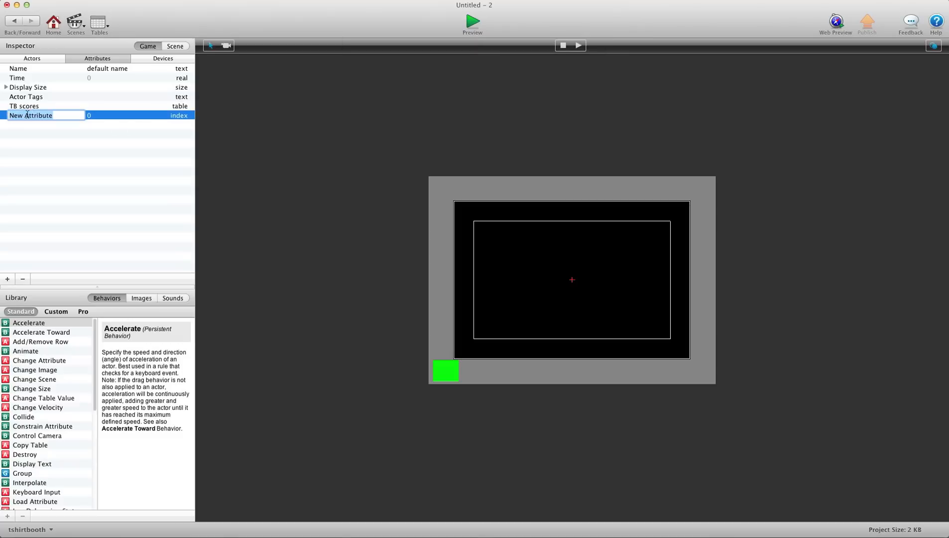
{"action": "type", "text": "What I"}
{"action": "type", "text": "evekl"}
{"action": "key", "text": "BackSpace"}
{"action": "key", "text": "BackSpace"}
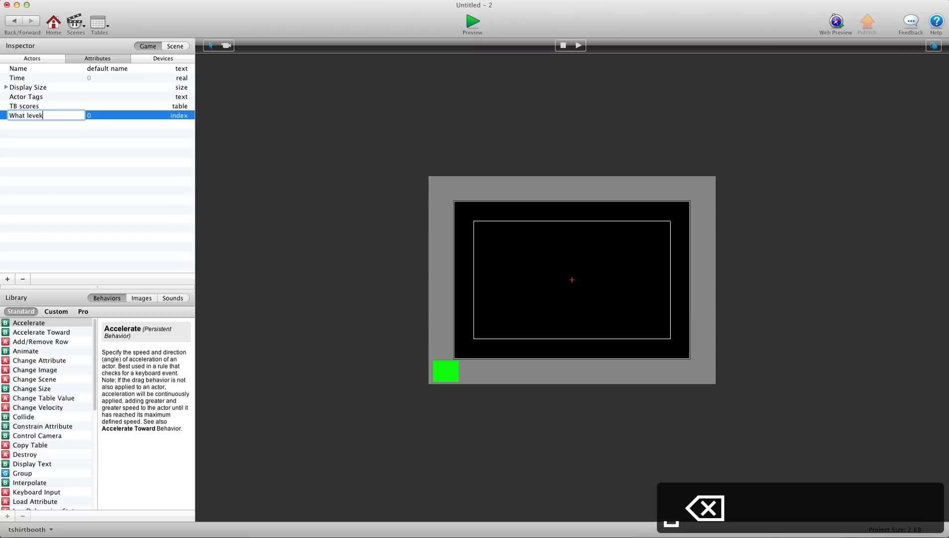
{"action": "type", "text": "lo"}
{"action": "key", "text": "BackSpace"}
{"action": "type", "text": "are we "}
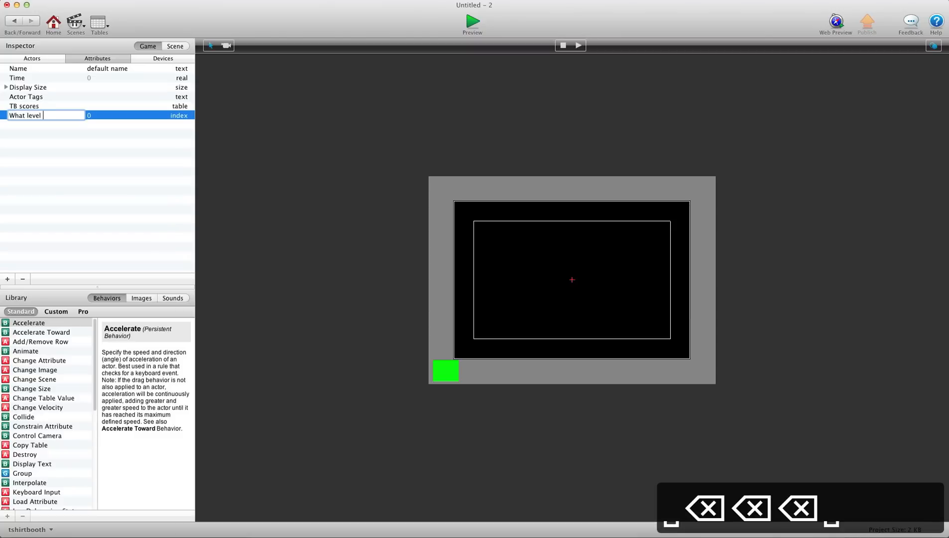
{"action": "type", "text": "on"}
{"action": "key", "text": "Return"}
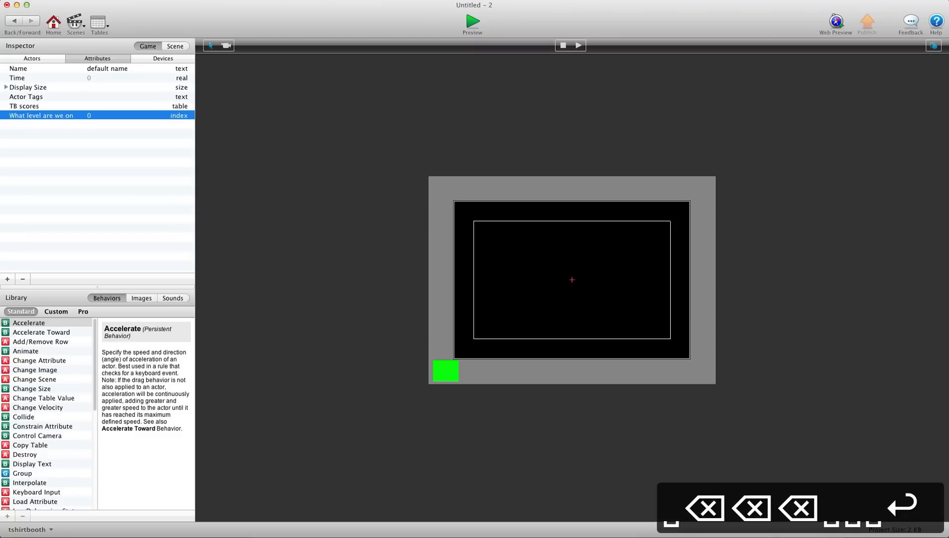
{"action": "left_click", "coordinate": [112, 131]}
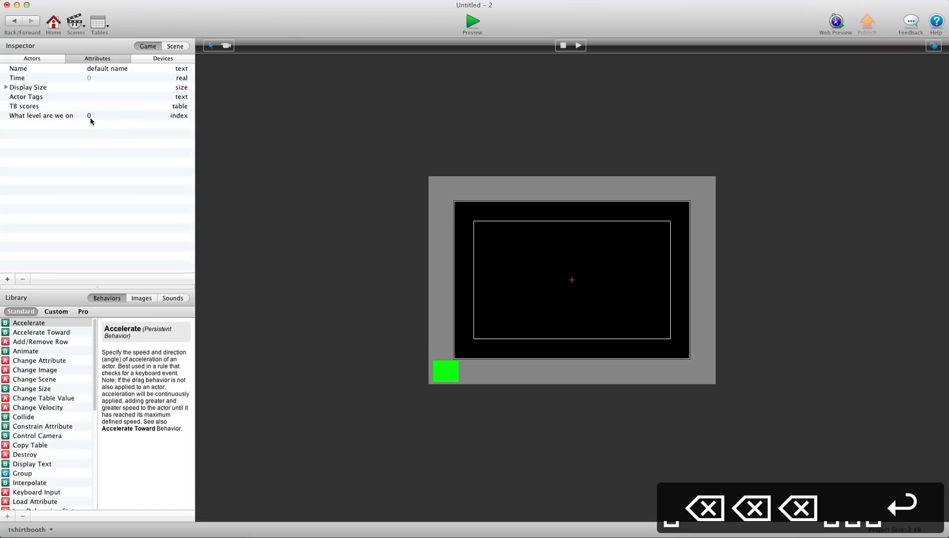
Step: Open the Round rules actor prototype and add an index attribute to it
{"action": "left_click", "coordinate": [46, 59]}
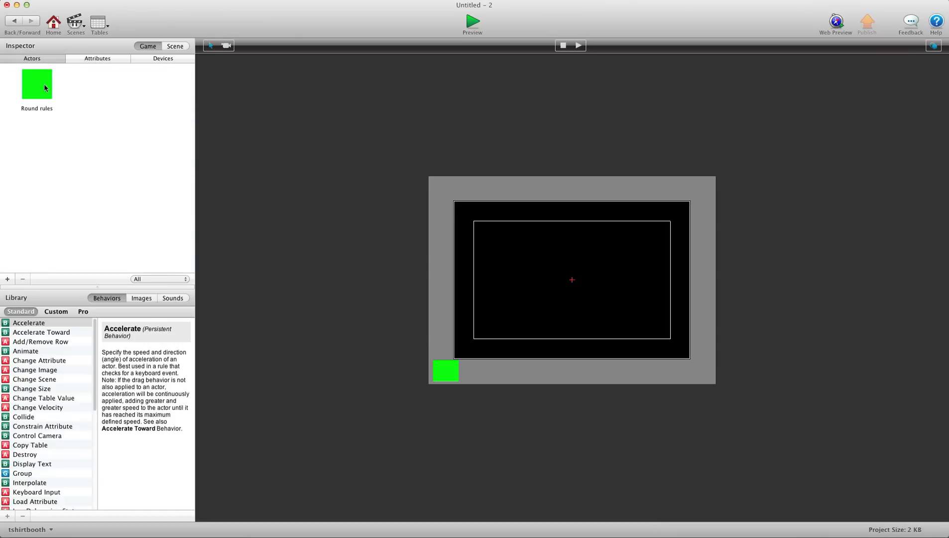
{"action": "double_click", "coordinate": [43, 86]}
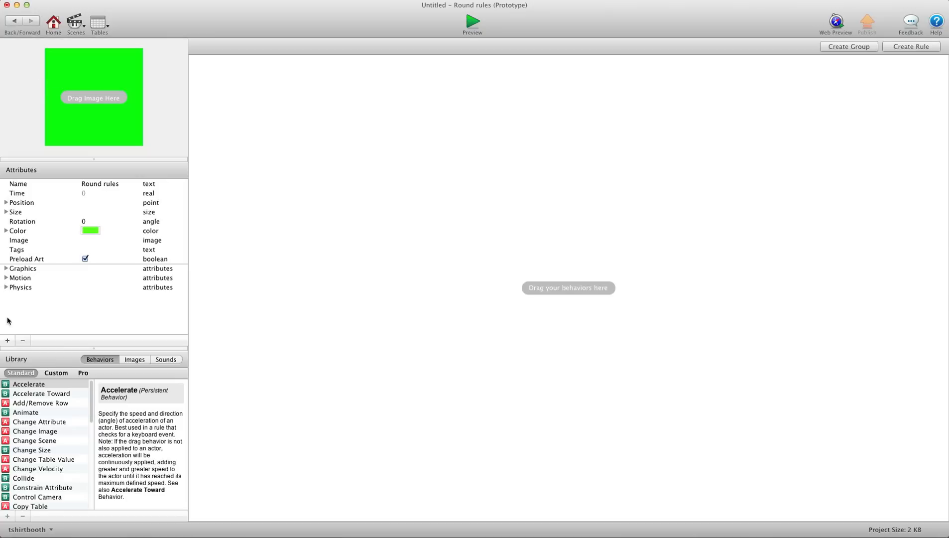
{"action": "left_click", "coordinate": [7, 340]}
{"action": "left_click", "coordinate": [563, 72]}
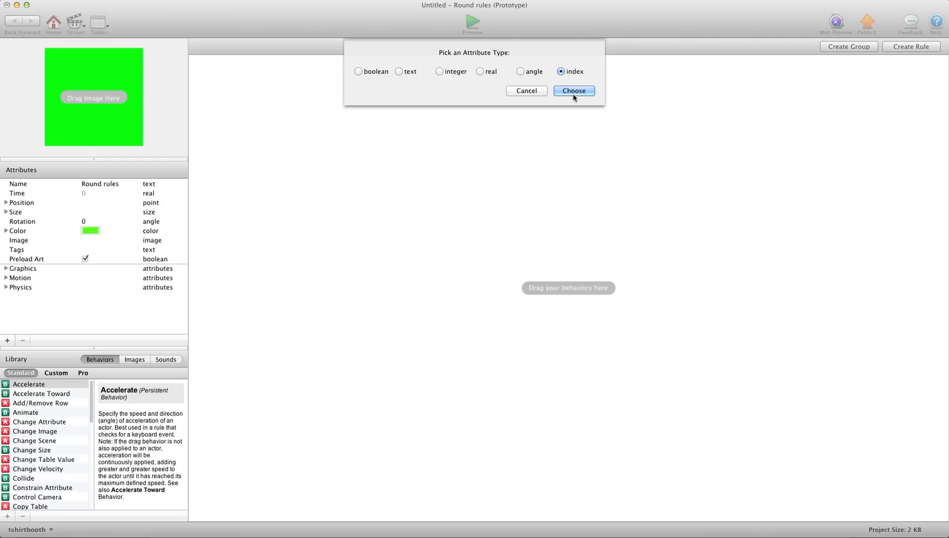
{"action": "left_click", "coordinate": [574, 91]}
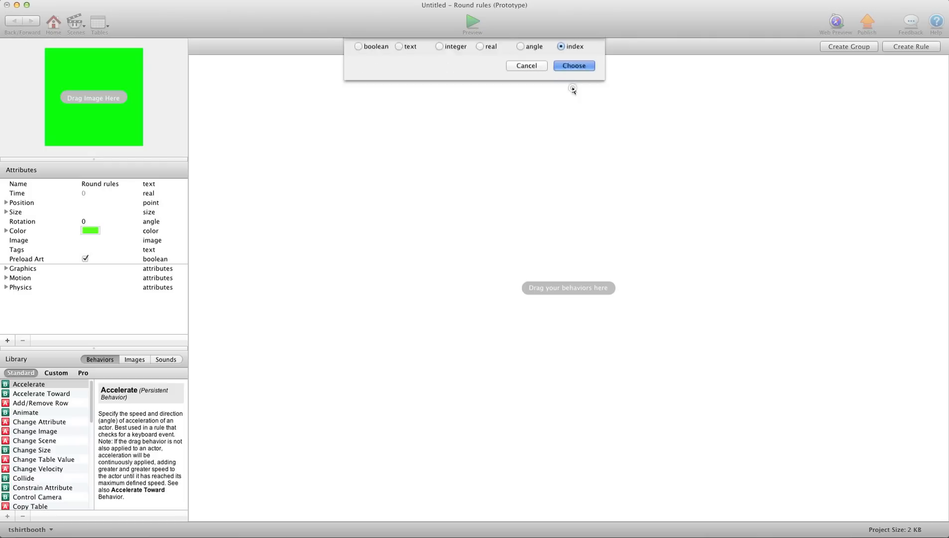
Step: Name the actor's new index attribute "What level" and set its value to 1
{"action": "double_click", "coordinate": [31, 267]}
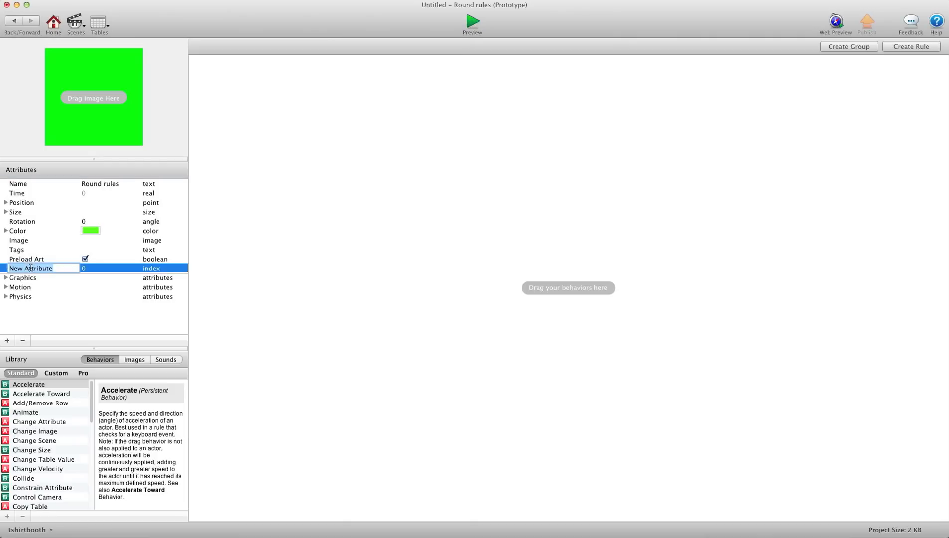
{"action": "type", "text": "What level"}
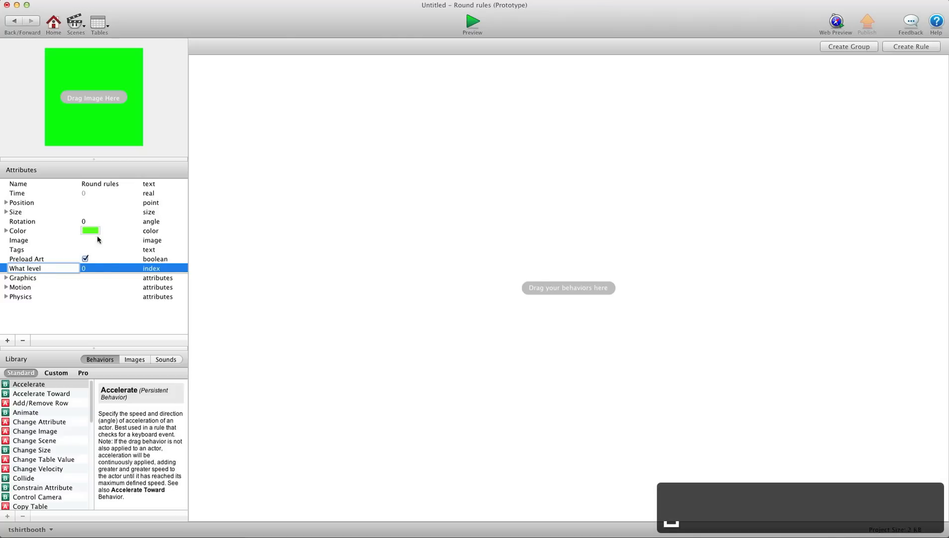
{"action": "key", "text": "Tab"}
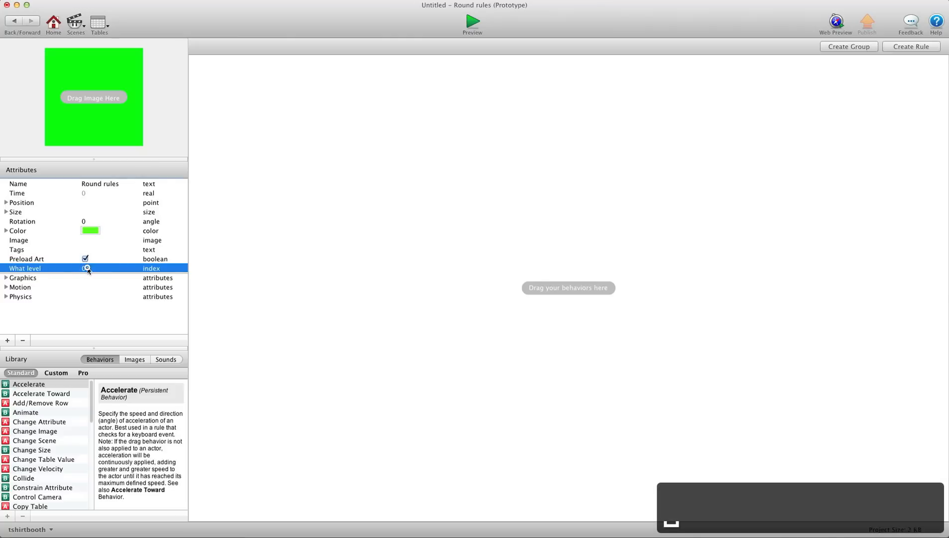
{"action": "type", "text": "1"}
{"action": "left_click", "coordinate": [280, 252]}
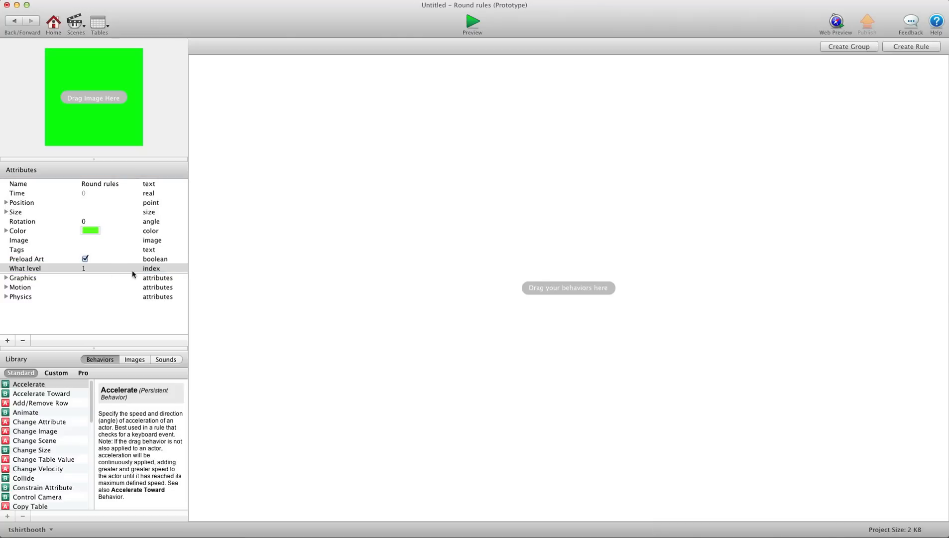
Step: Open the Round rules instance placed in scene 2 and set its What level attribute to 2
{"action": "left_click", "coordinate": [12, 20]}
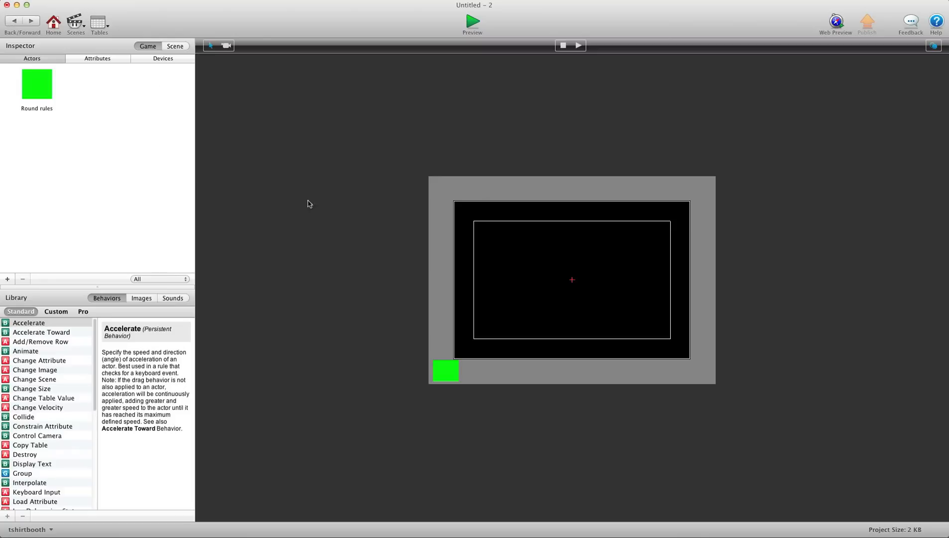
{"action": "left_click", "coordinate": [82, 36]}
{"action": "left_click", "coordinate": [104, 64]}
{"action": "left_click", "coordinate": [84, 28]}
{"action": "left_click", "coordinate": [102, 84]}
{"action": "double_click", "coordinate": [444, 371]}
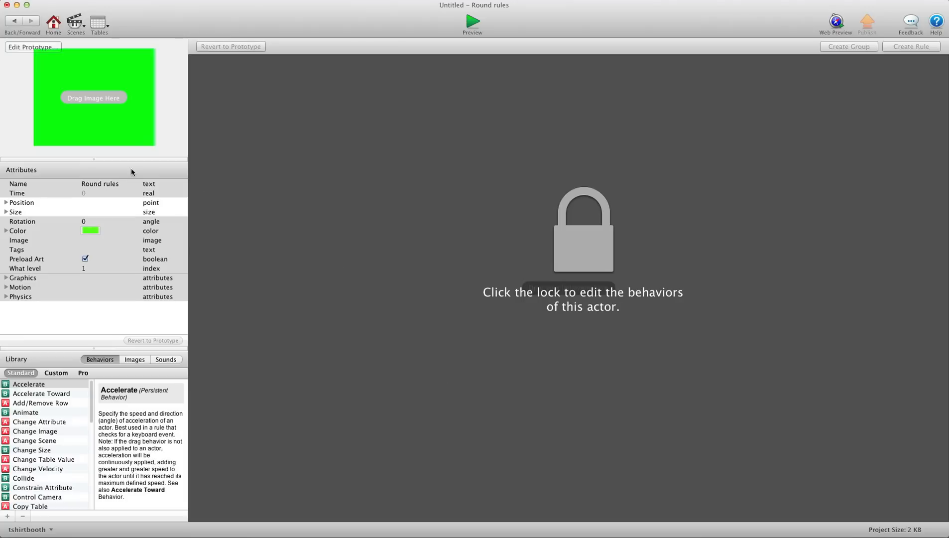
{"action": "left_click", "coordinate": [86, 272]}
{"action": "type", "text": "2"}
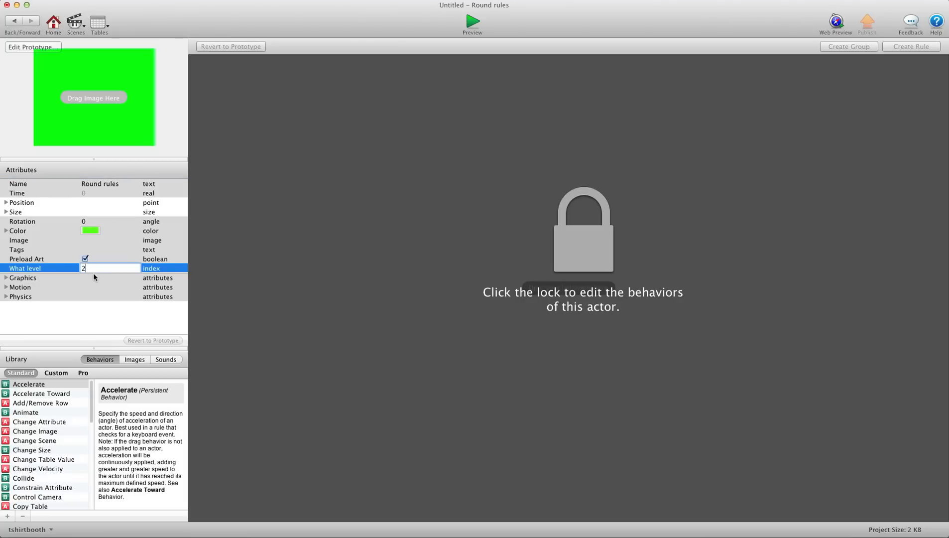
{"action": "left_click", "coordinate": [86, 274]}
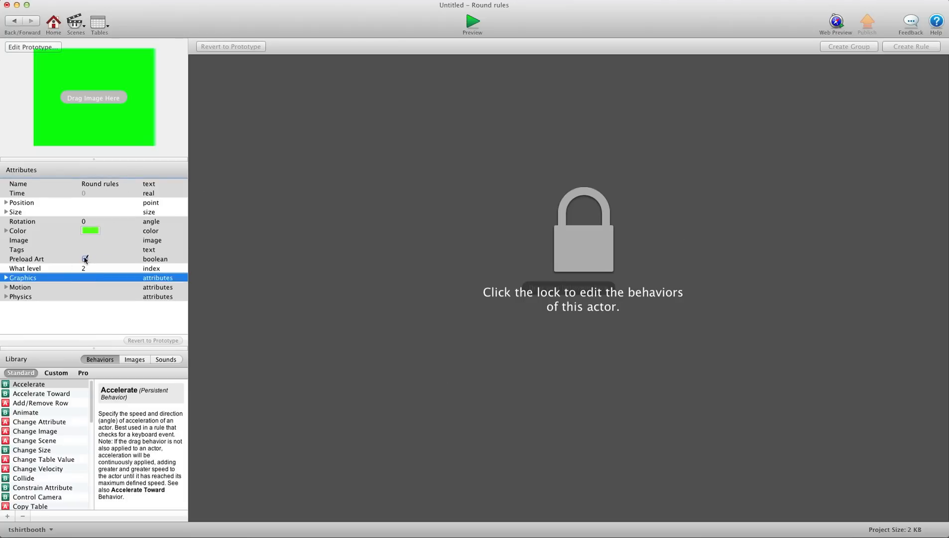
{"action": "left_click", "coordinate": [85, 259]}
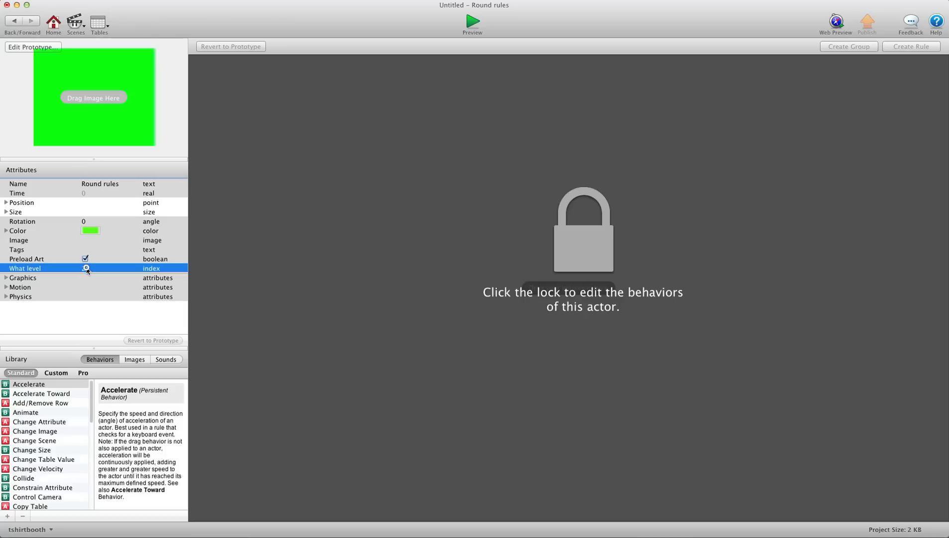
Step: In the Round rules prototype, add a Change Attribute behavior that targets the game attribute "What level are we on"
{"action": "left_click", "coordinate": [16, 22]}
{"action": "double_click", "coordinate": [31, 86]}
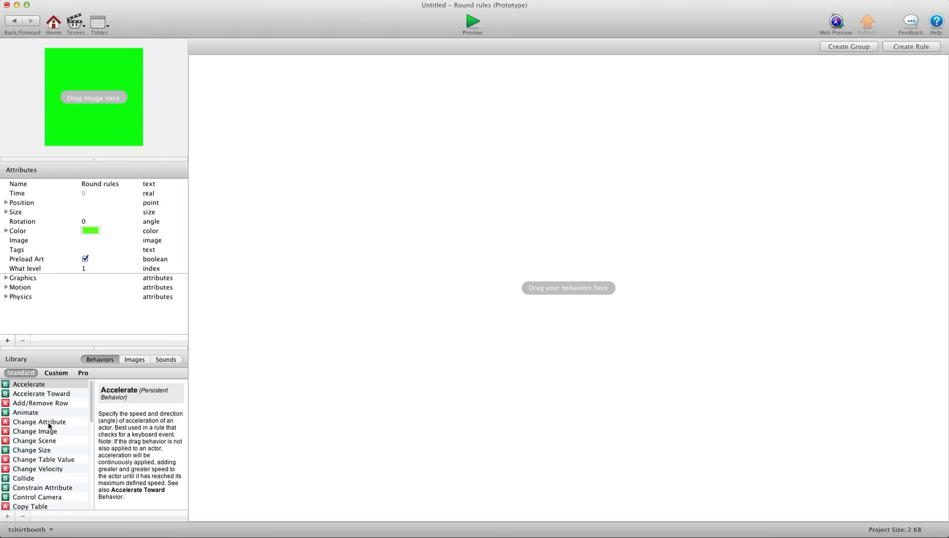
{"action": "left_click_drag", "start_coordinate": [49, 423], "coordinate": [416, 184]}
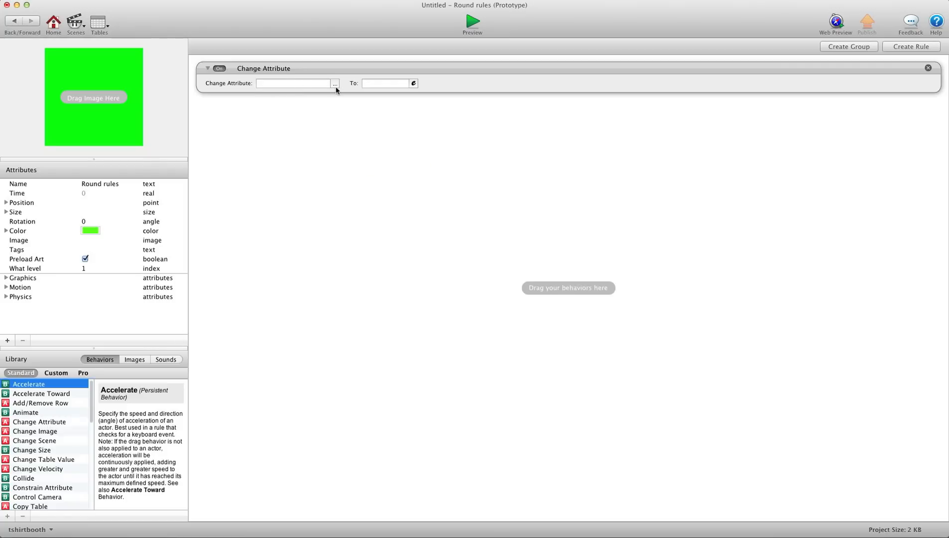
{"action": "left_click", "coordinate": [335, 84]}
{"action": "left_click", "coordinate": [425, 133]}
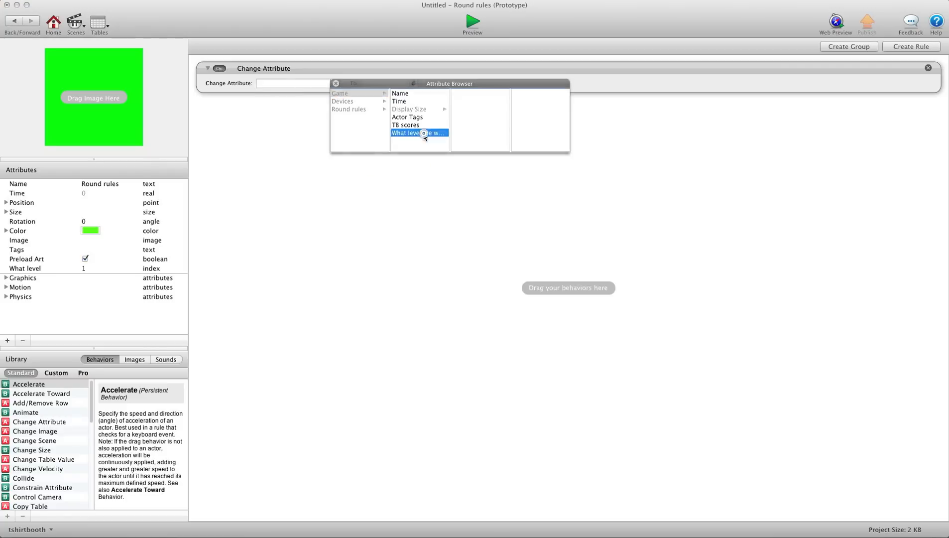
Step: Set the Change Attribute behavior's new value to the actor's own attribute, self.What level
{"action": "left_click", "coordinate": [413, 82]}
{"action": "left_click", "coordinate": [368, 98]}
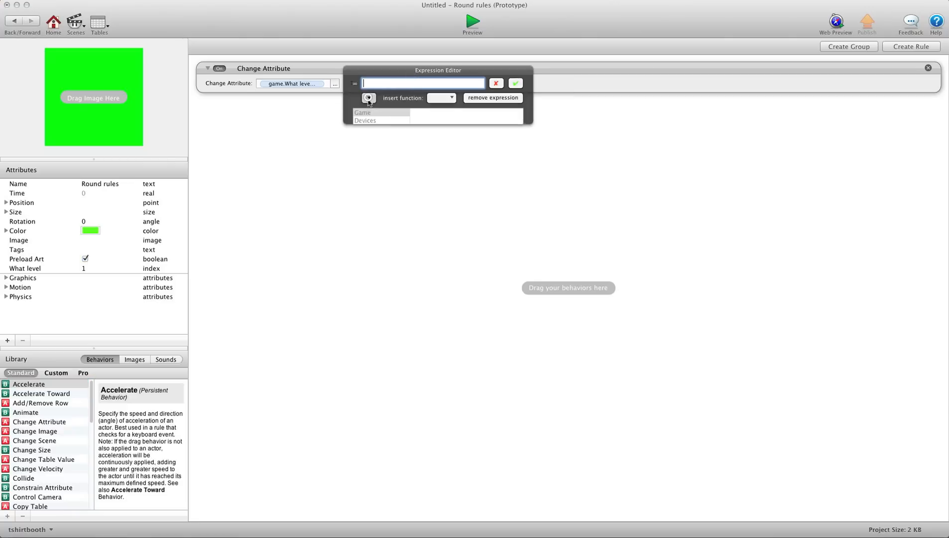
{"action": "left_click", "coordinate": [388, 129]}
{"action": "scroll", "coordinate": [436, 134], "scroll_direction": "down", "scroll_amount": 3}
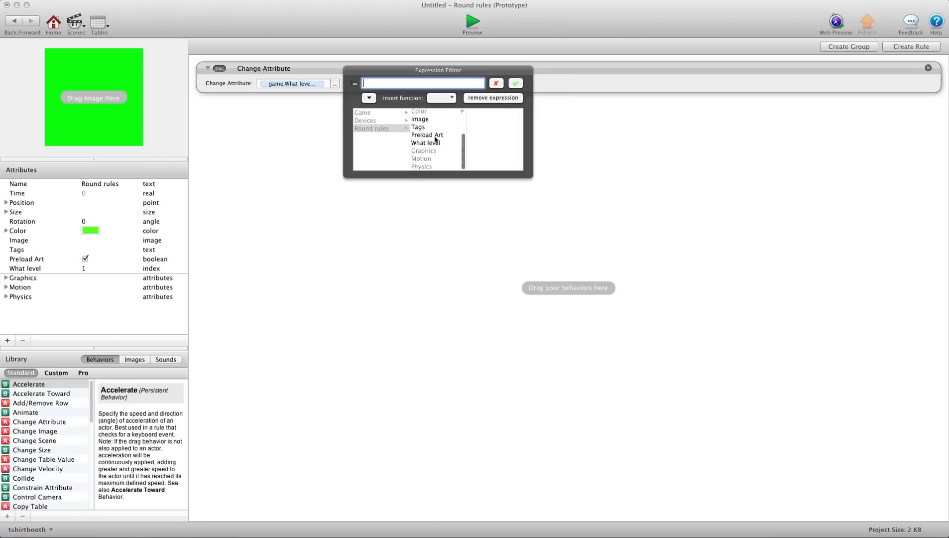
{"action": "left_click", "coordinate": [433, 143]}
{"action": "left_click", "coordinate": [515, 83]}
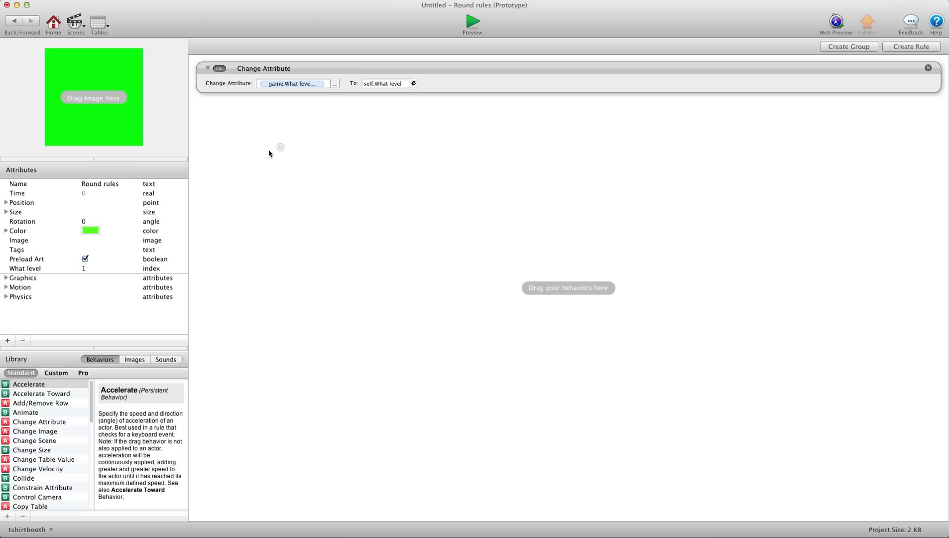
Step: Save the project to the Desktop under the name "Untitled"
{"action": "left_click", "coordinate": [84, 1]}
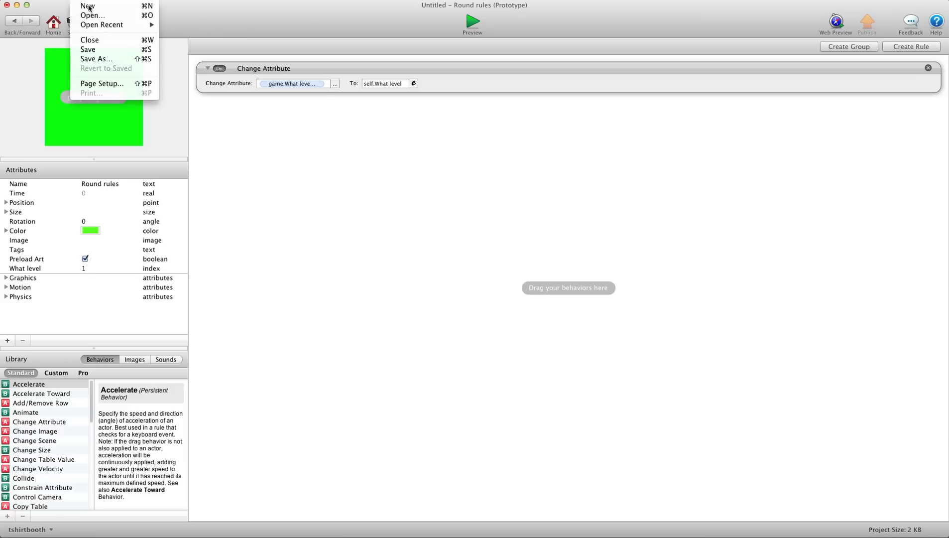
{"action": "left_click", "coordinate": [98, 56]}
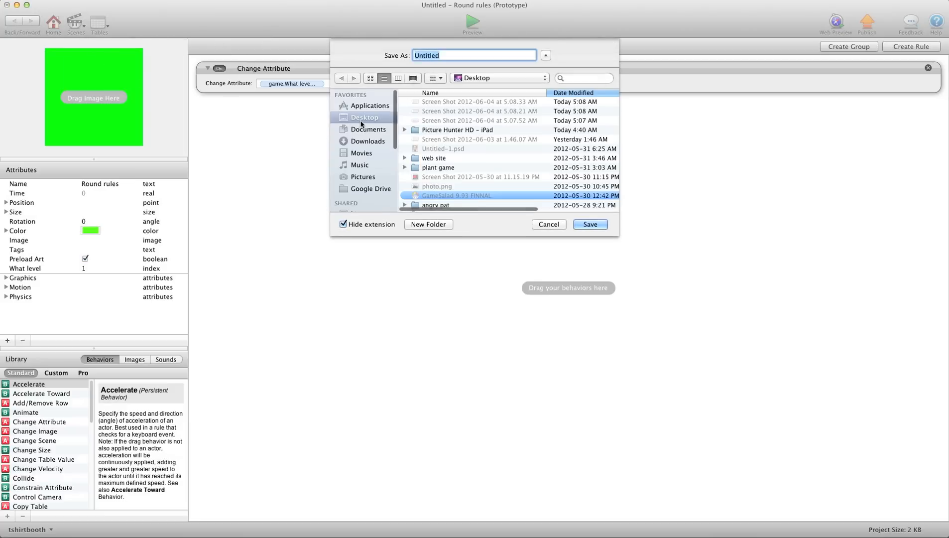
{"action": "key", "text": "Return"}
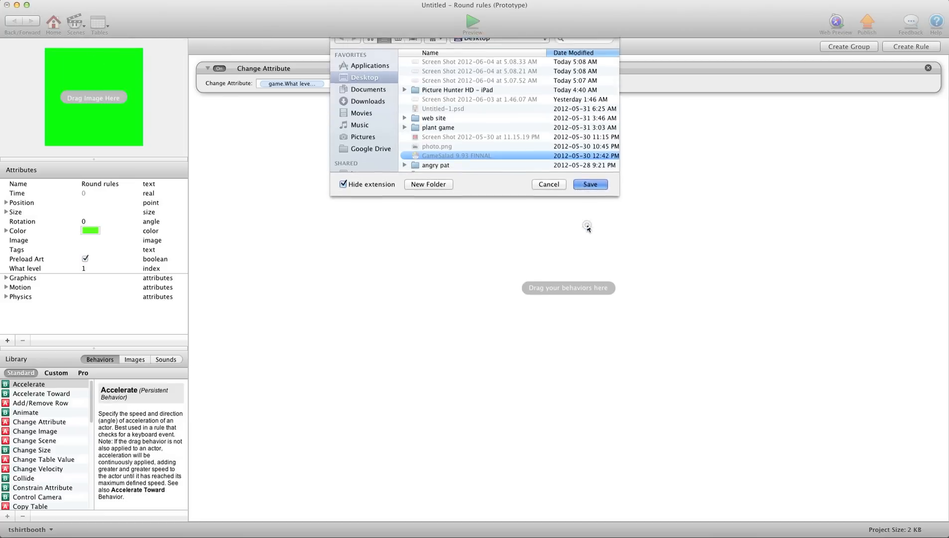
Step: Leave the Round rules prototype and open scene 1
{"action": "left_click", "coordinate": [11, 21]}
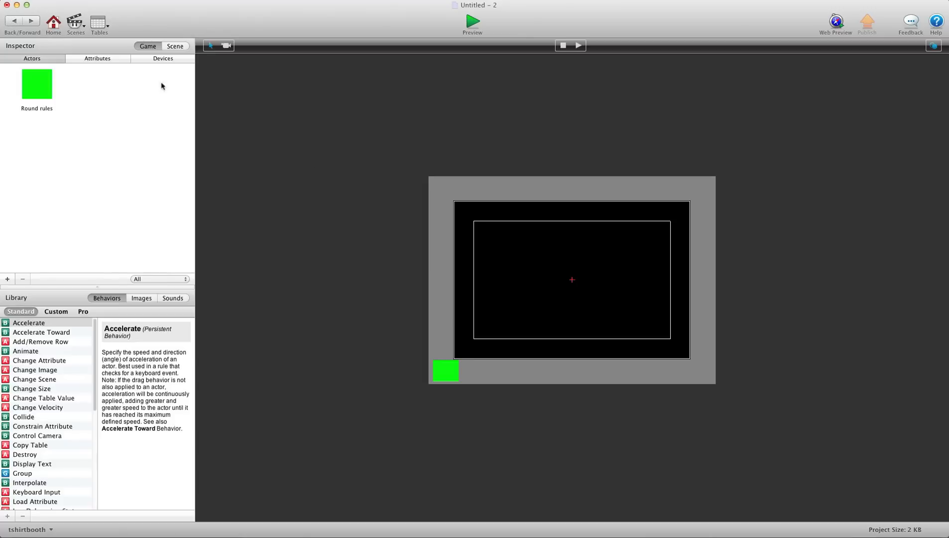
{"action": "left_click", "coordinate": [83, 24]}
{"action": "left_click", "coordinate": [120, 36]}
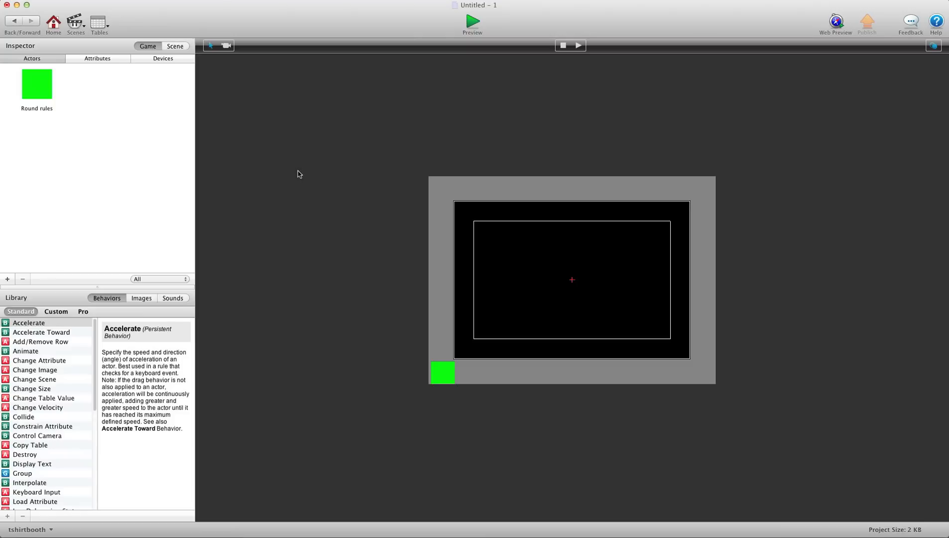
Step: Add a new actor to the game and name it "score"
{"action": "left_click", "coordinate": [8, 278]}
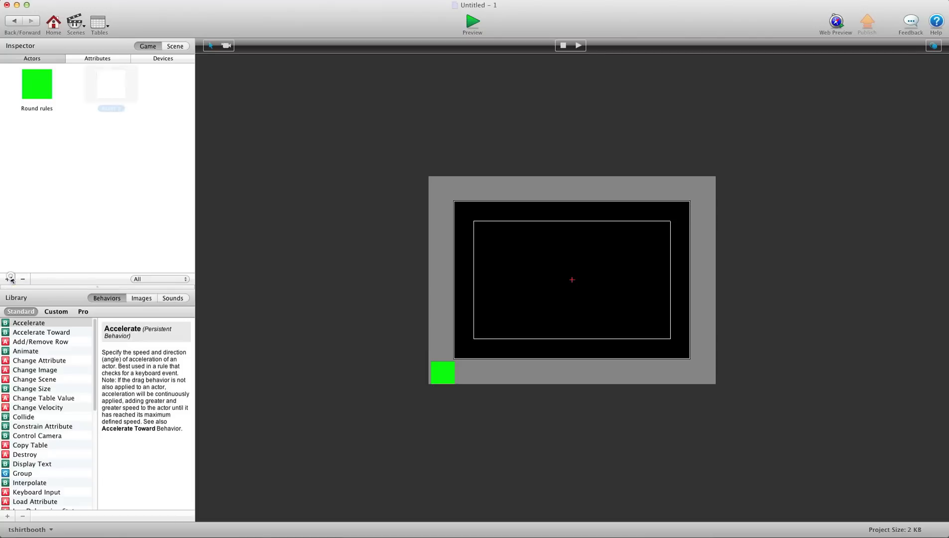
{"action": "left_click", "coordinate": [106, 107]}
{"action": "type", "text": "sc"}
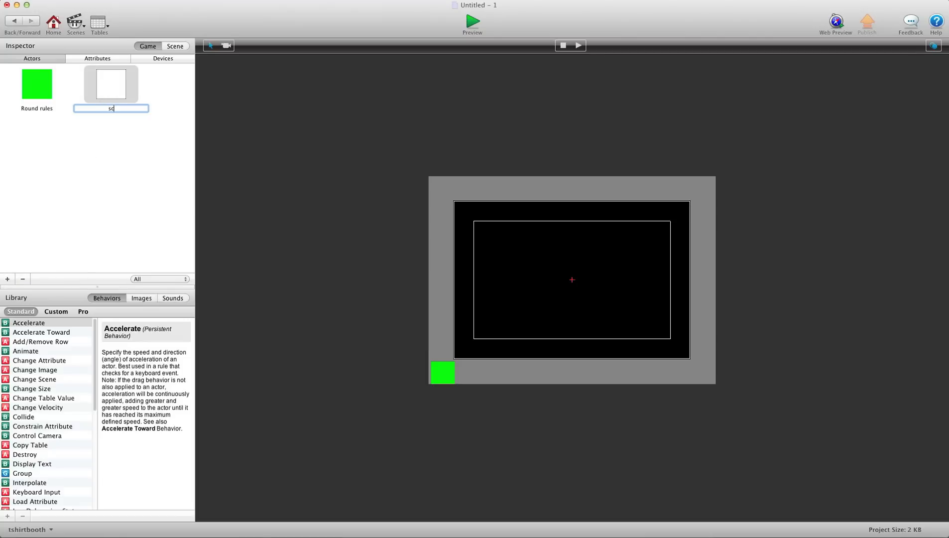
{"action": "type", "text": "ore"}
{"action": "key", "text": "Return"}
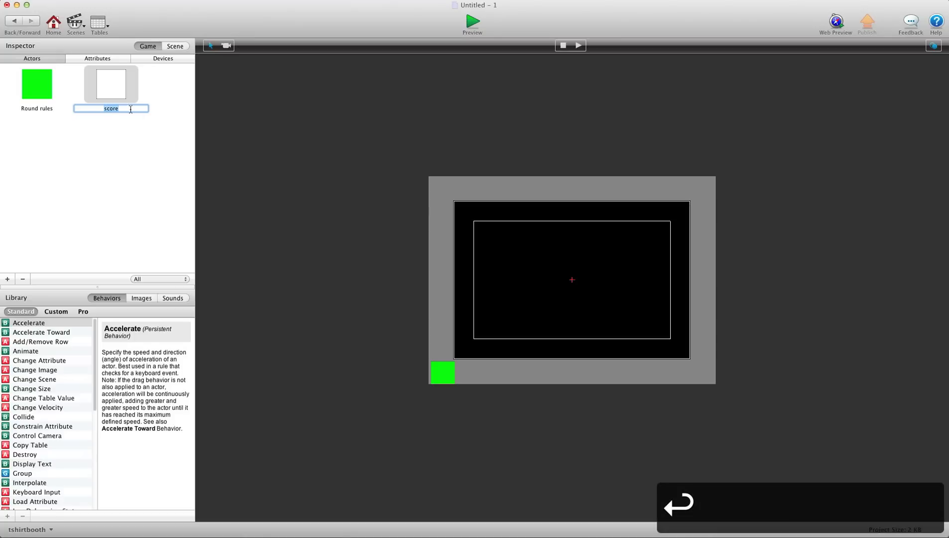
Step: Create a game attribute of type index and name it "score"
{"action": "left_click", "coordinate": [101, 59]}
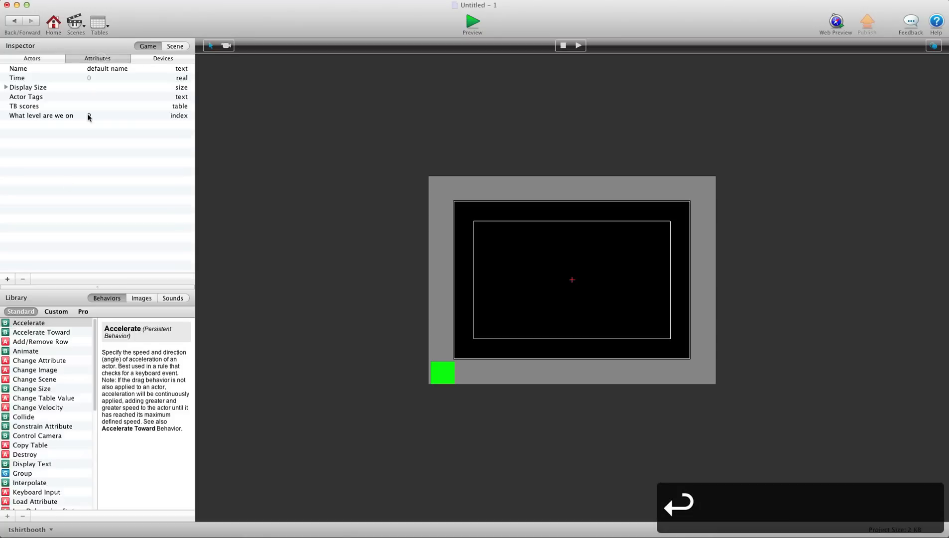
{"action": "left_click", "coordinate": [7, 279]}
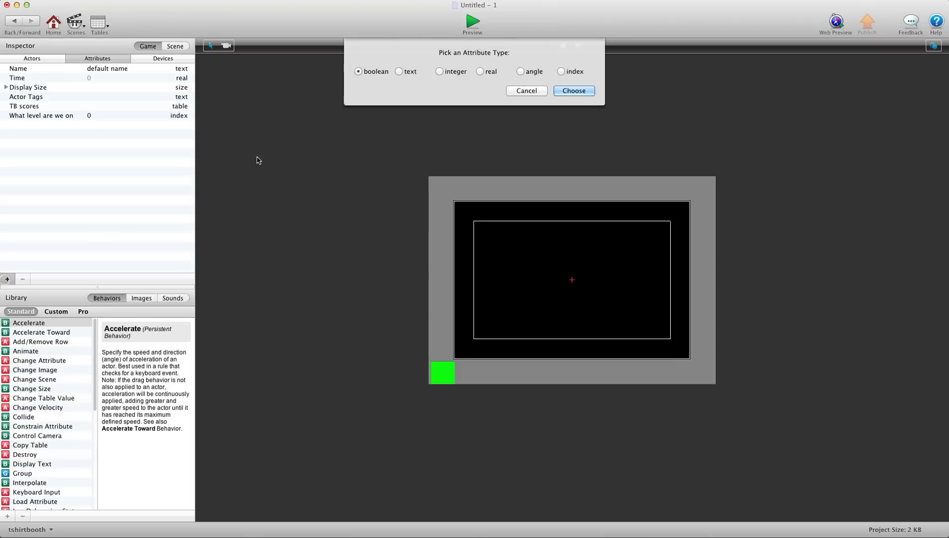
{"action": "left_click", "coordinate": [560, 71]}
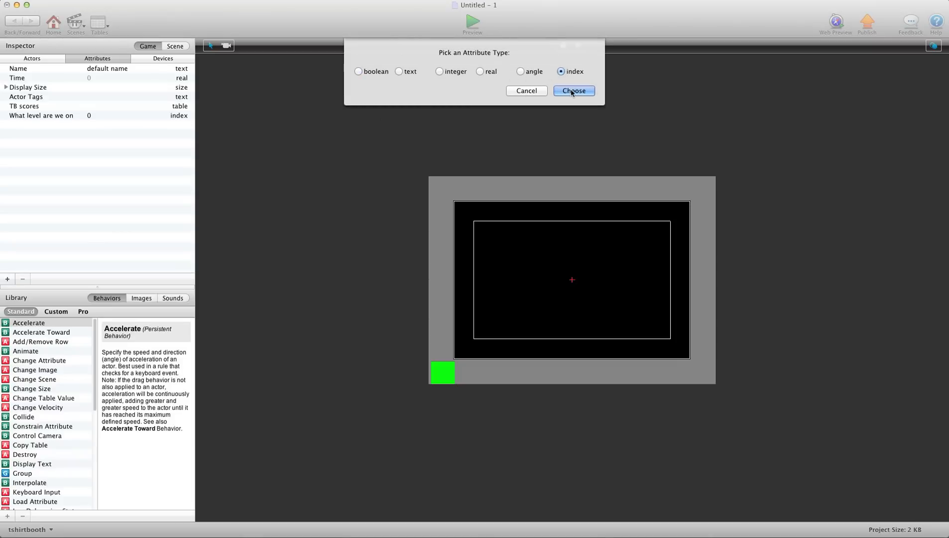
{"action": "left_click", "coordinate": [572, 91]}
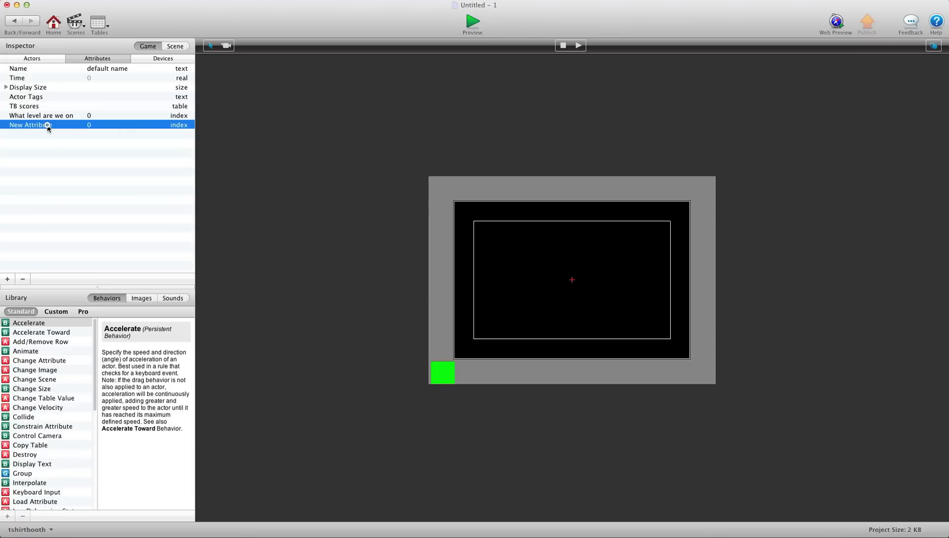
{"action": "double_click", "coordinate": [48, 124]}
{"action": "type", "text": "swcor"}
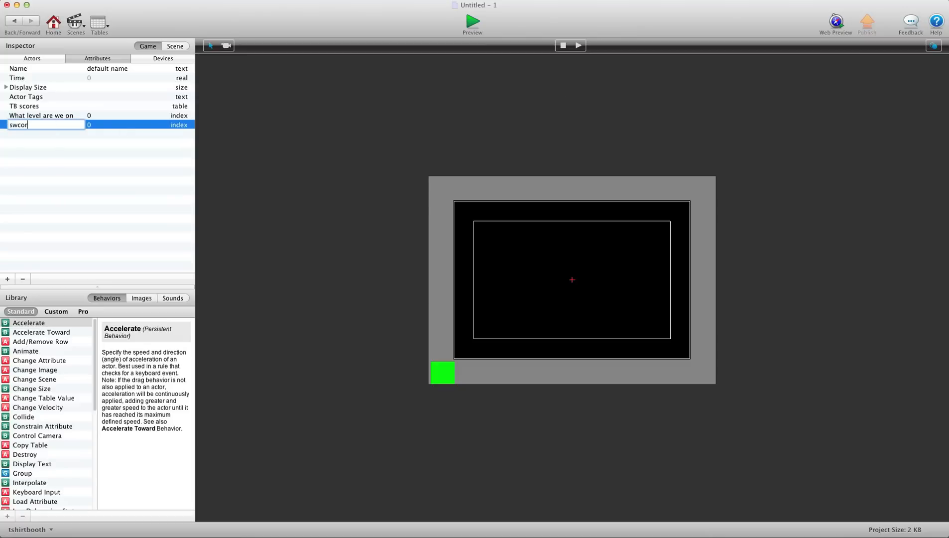
{"action": "key", "text": "BackSpace"}
{"action": "key", "text": "BackSpace"}
{"action": "key", "text": "BackSpace"}
{"action": "key", "text": "BackSpace"}
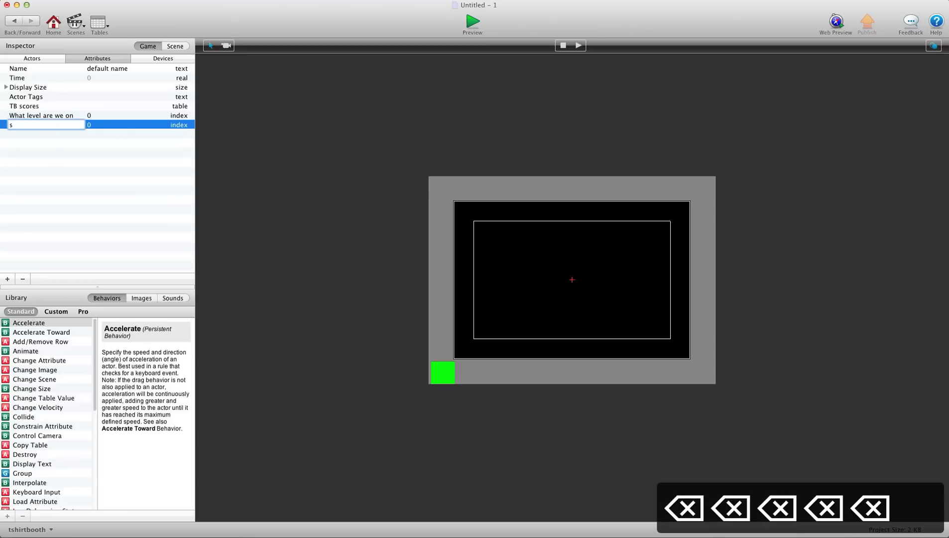
{"action": "left_click", "coordinate": [52, 143]}
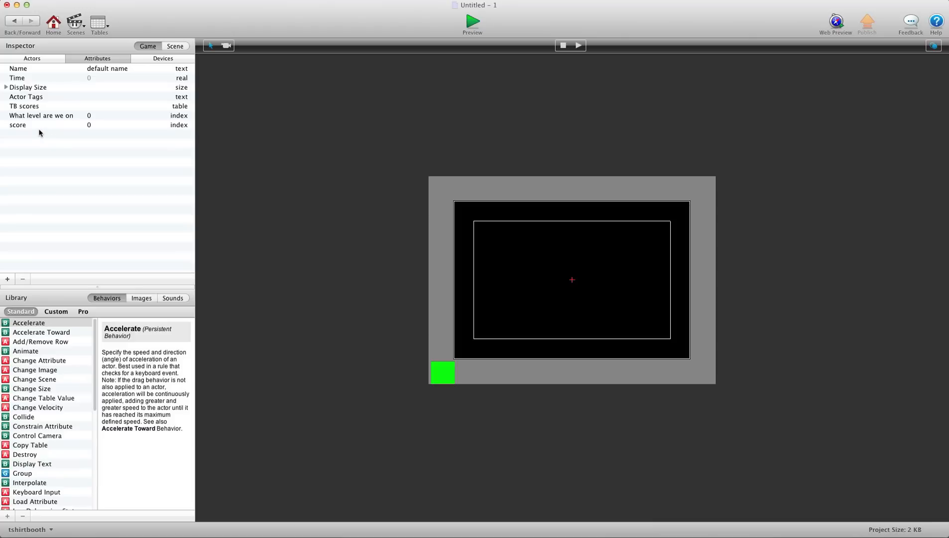
Step: In the score actor's prototype, create a rule that triggers when the actor receives a touch event that is pressed
{"action": "left_click", "coordinate": [48, 58]}
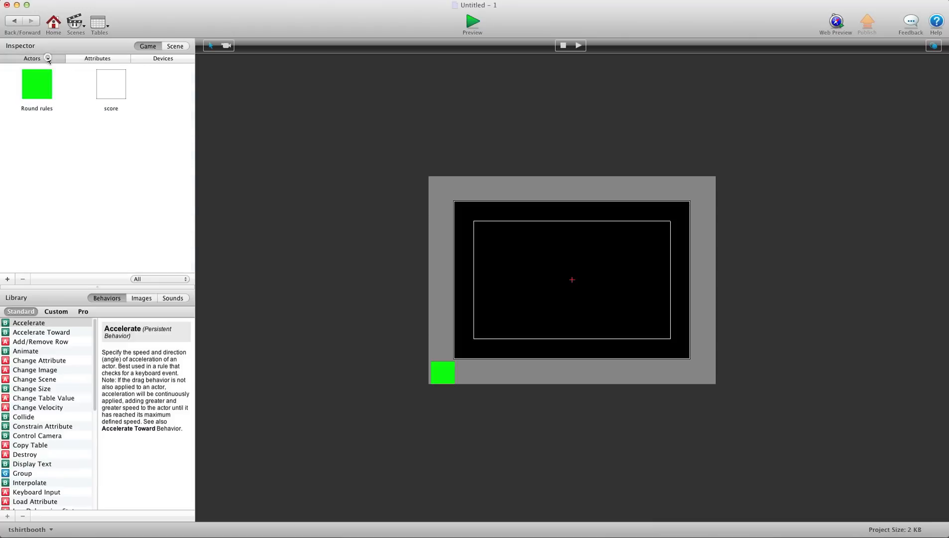
{"action": "double_click", "coordinate": [116, 83]}
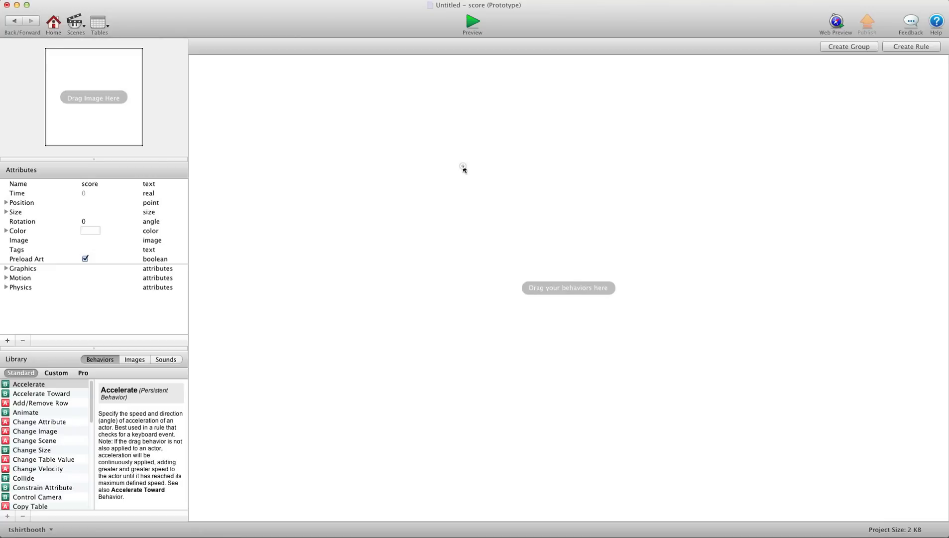
{"action": "left_click", "coordinate": [910, 0]}
{"action": "left_click", "coordinate": [938, 68]}
{"action": "left_click", "coordinate": [928, 49]}
{"action": "left_click", "coordinate": [289, 91]}
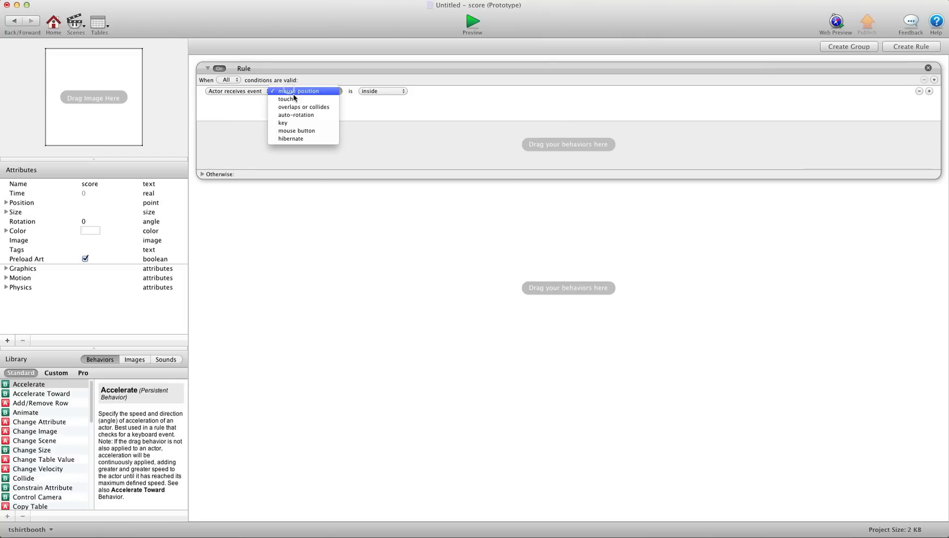
{"action": "left_click", "coordinate": [294, 98]}
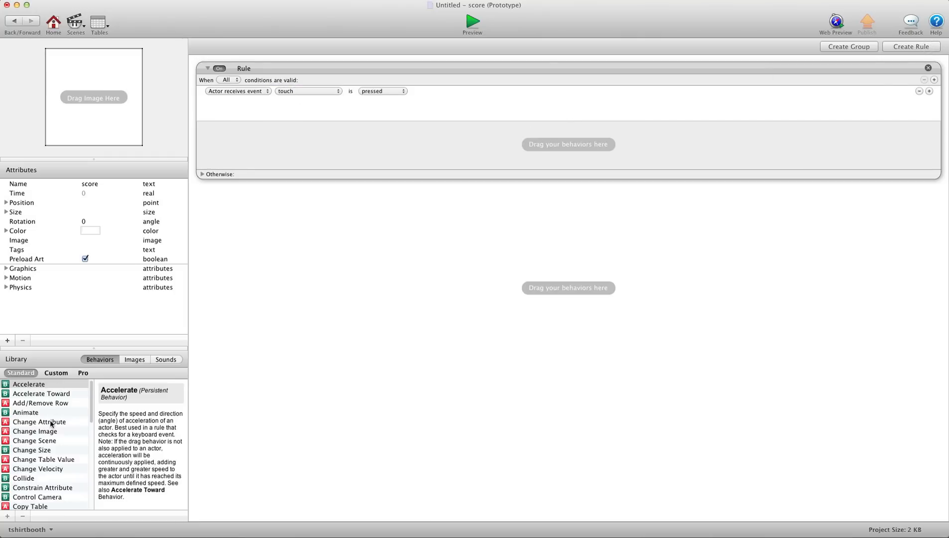
Step: Add a Change Attribute behavior inside the touch rule, targeting the game attribute "score"
{"action": "left_click_drag", "start_coordinate": [50, 420], "coordinate": [353, 152]}
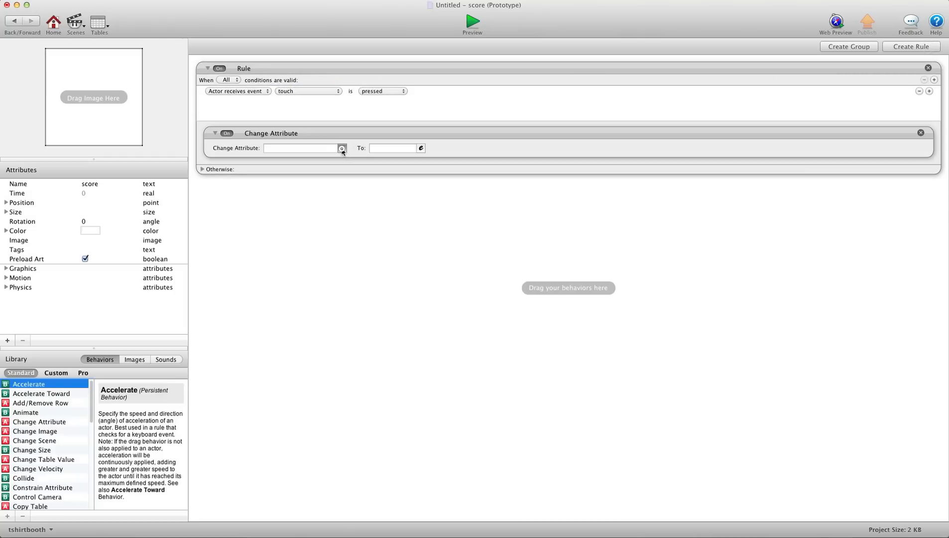
{"action": "left_click", "coordinate": [342, 149]}
{"action": "left_click", "coordinate": [347, 158]}
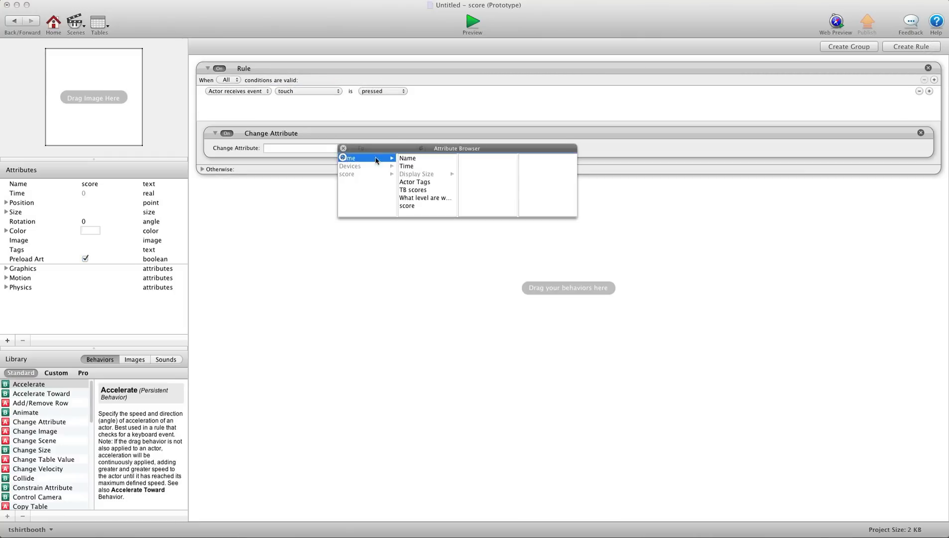
{"action": "double_click", "coordinate": [407, 205]}
Step: Set the Change Attribute behavior's new value to the expression random(200,2000)
{"action": "left_click", "coordinate": [420, 148]}
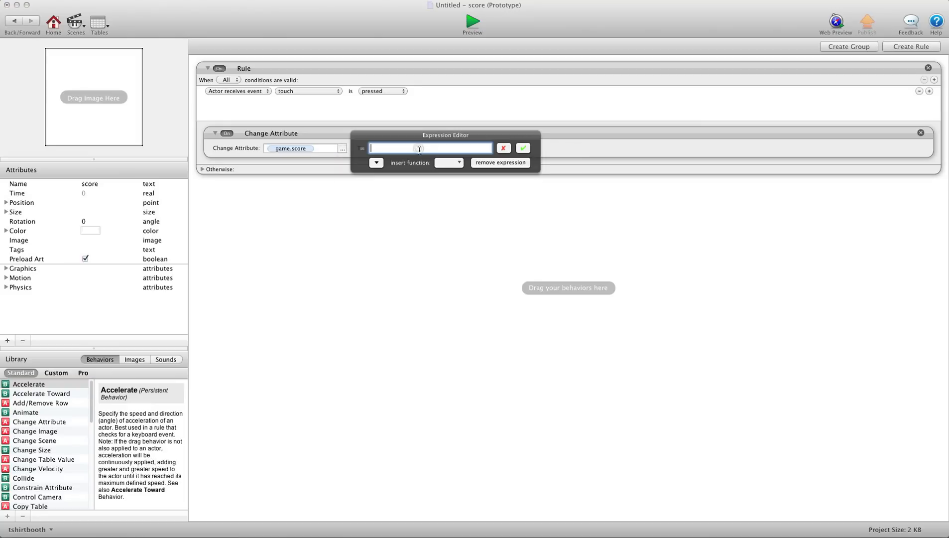
{"action": "left_click", "coordinate": [446, 162]}
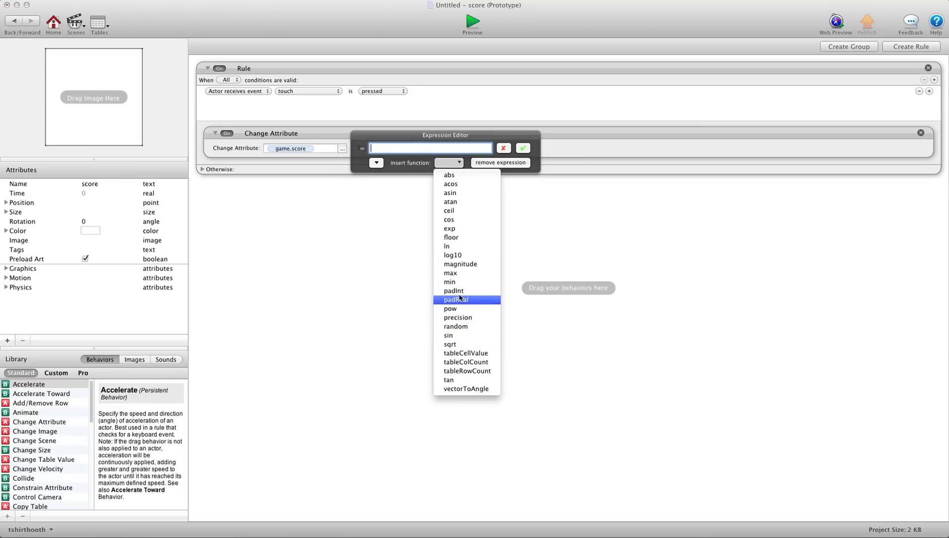
{"action": "left_click", "coordinate": [461, 326]}
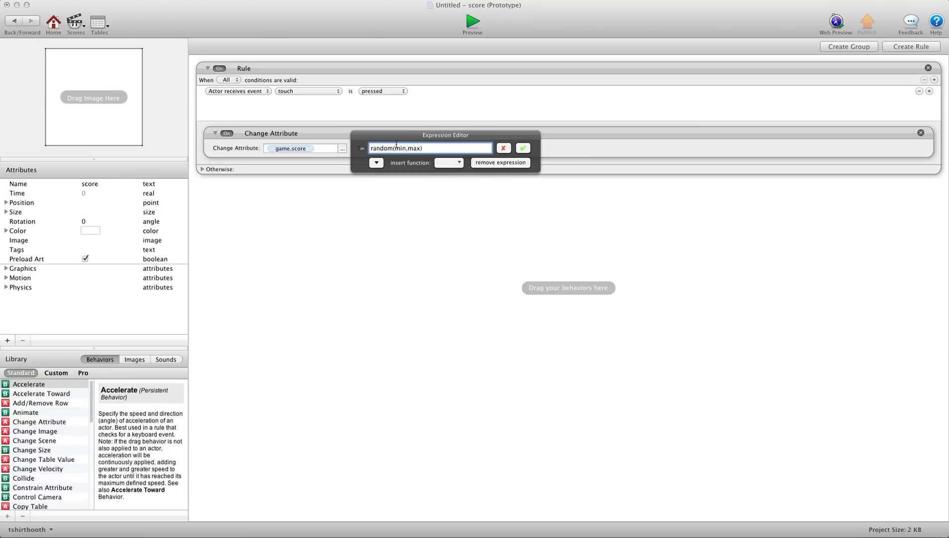
{"action": "left_click_drag", "start_coordinate": [394, 148], "coordinate": [422, 148]}
{"action": "type", "text": "200,2000"}
{"action": "left_click", "coordinate": [522, 149]}
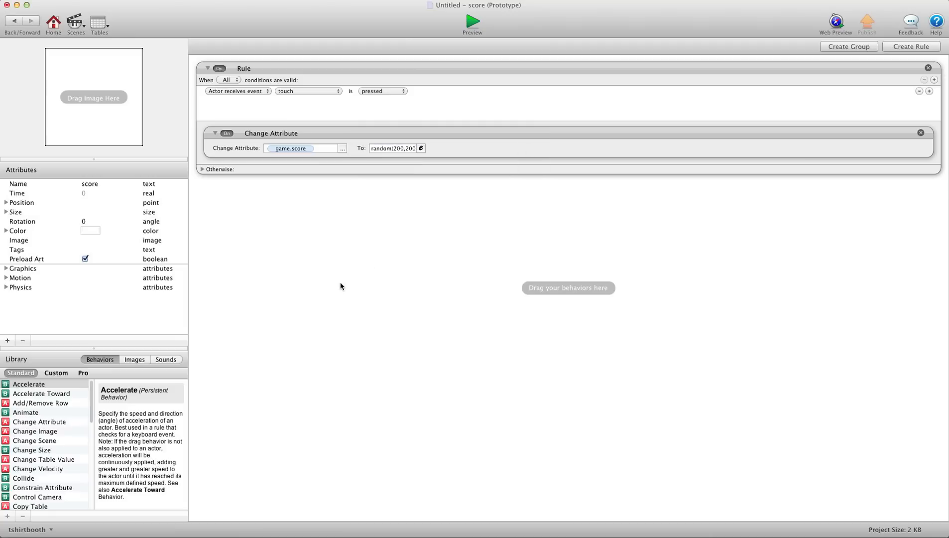
Step: Add a Display Text behavior below the rule and set its text to the game attribute "score"
{"action": "scroll", "coordinate": [54, 441], "scroll_direction": "down", "scroll_amount": 3}
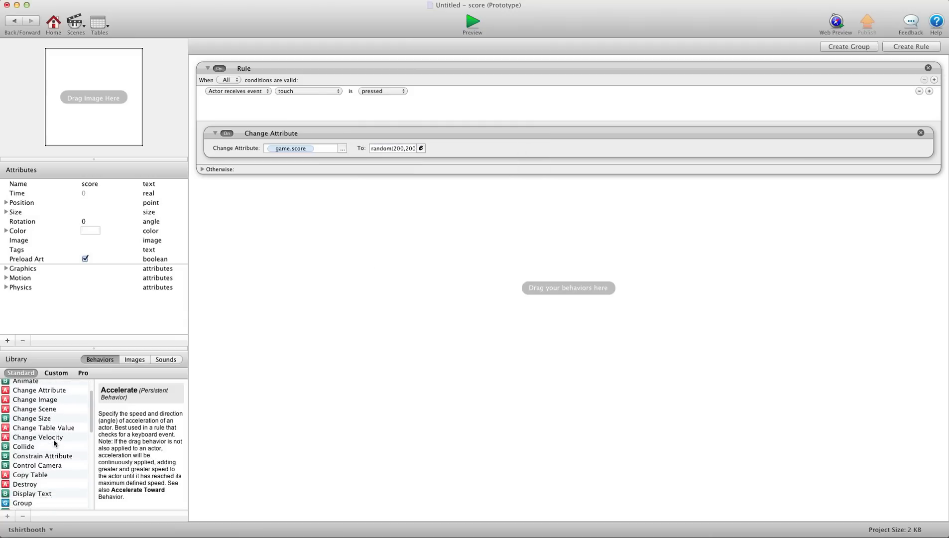
{"action": "left_click_drag", "start_coordinate": [34, 477], "coordinate": [314, 230]}
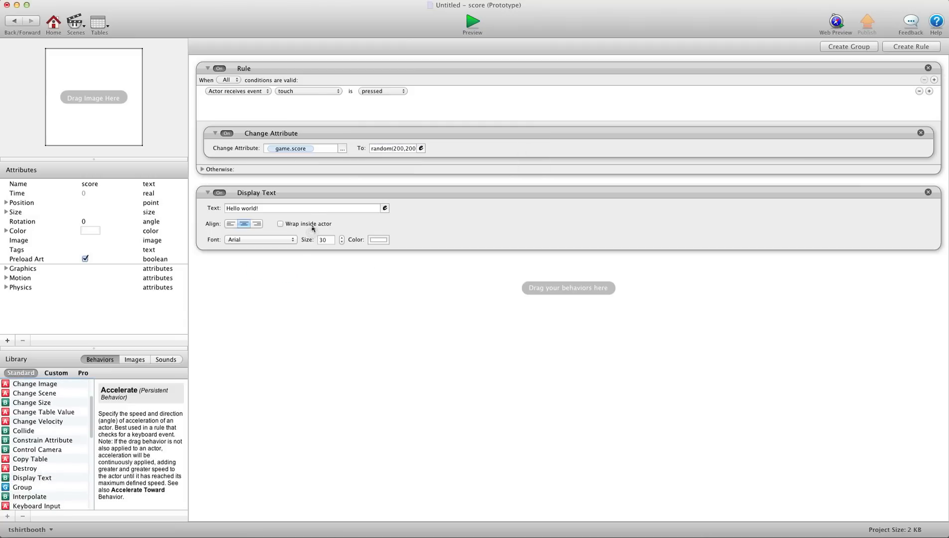
{"action": "left_click", "coordinate": [382, 208]}
{"action": "left_click", "coordinate": [232, 222]}
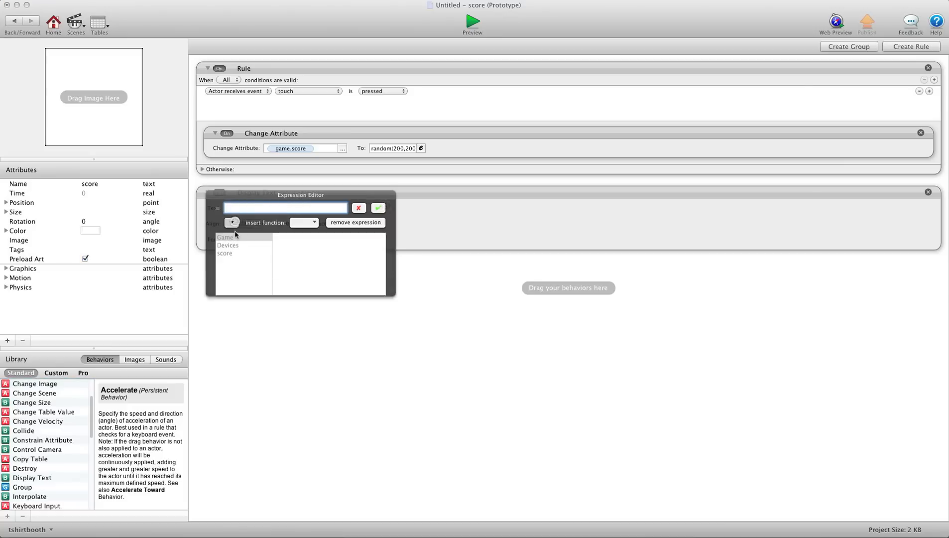
{"action": "left_click", "coordinate": [233, 238]}
{"action": "left_click", "coordinate": [292, 284]}
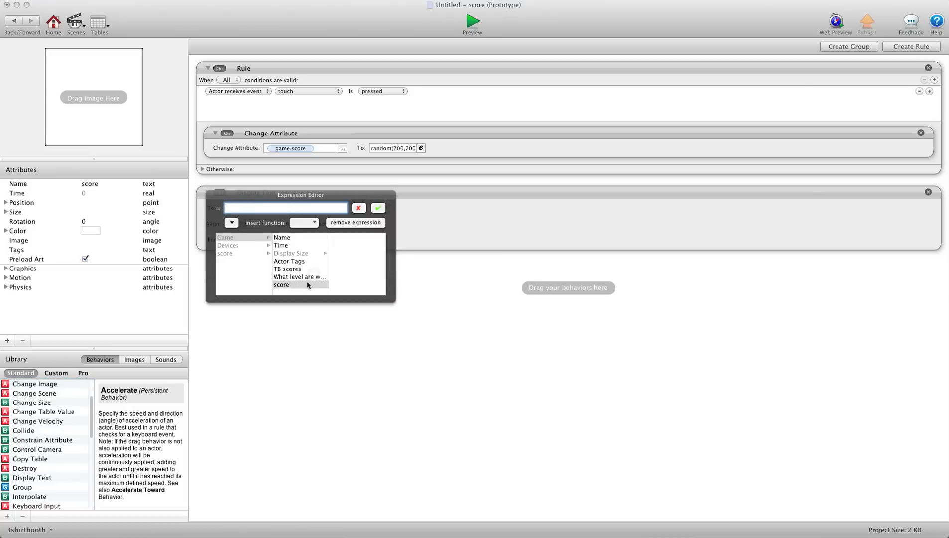
{"action": "left_click", "coordinate": [308, 285]}
{"action": "left_click", "coordinate": [378, 208]}
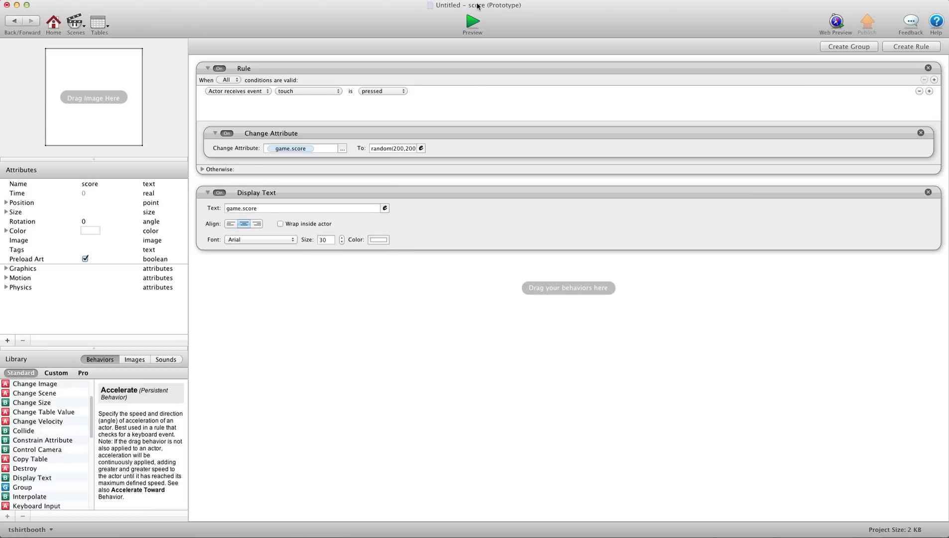
Step: Place the score actor as a wide rectangle in scene 1's upper-right corner and test touching it in a preview
{"action": "left_click", "coordinate": [15, 21]}
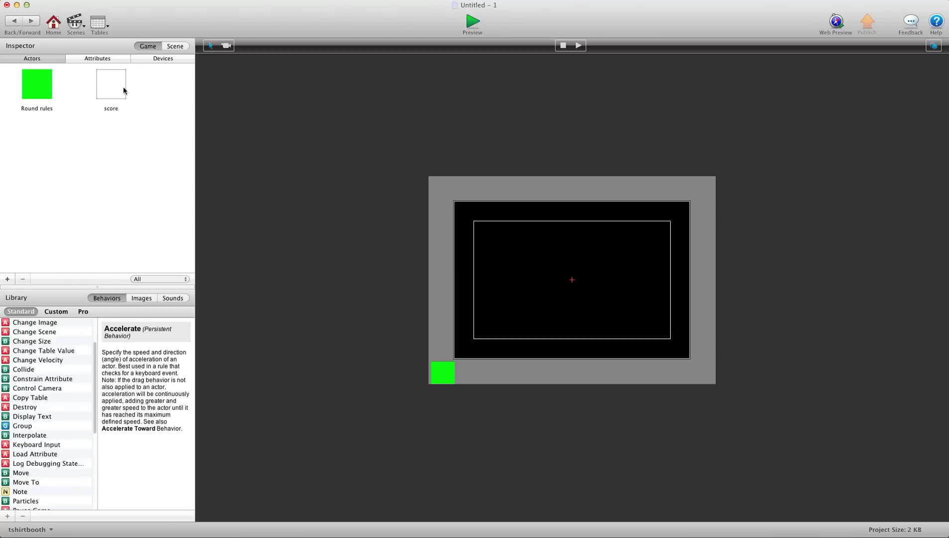
{"action": "left_click_drag", "start_coordinate": [123, 90], "coordinate": [597, 231]}
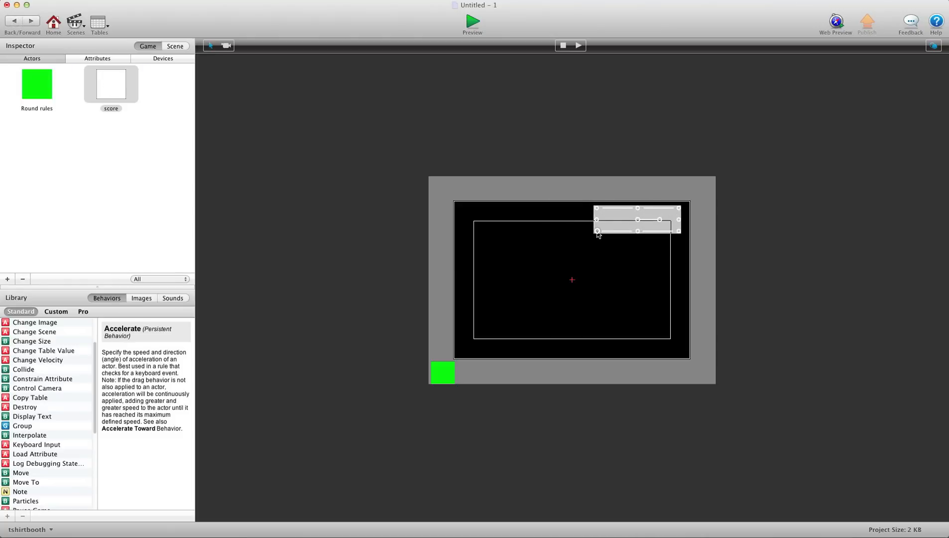
{"action": "left_click", "coordinate": [472, 22]}
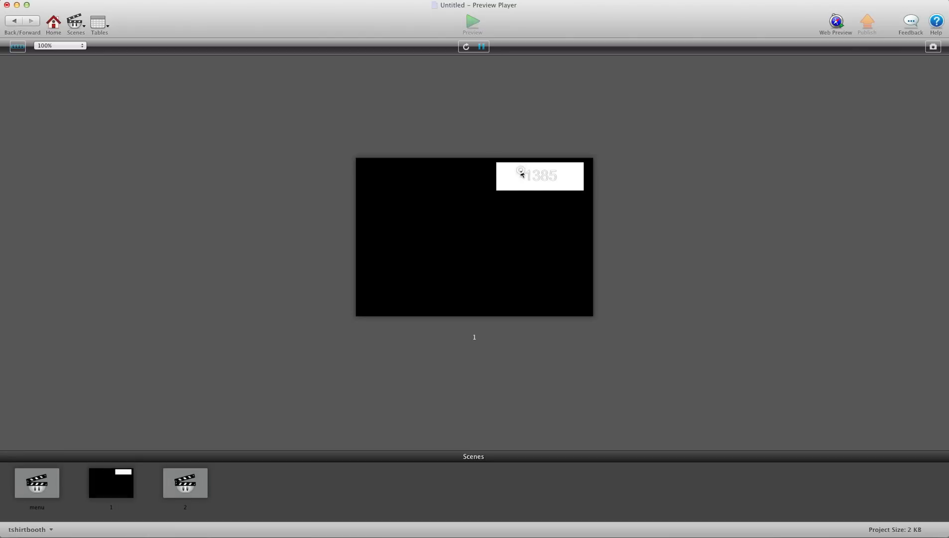
{"action": "left_click", "coordinate": [513, 180]}
{"action": "left_click", "coordinate": [513, 180]}
{"action": "left_click", "coordinate": [14, 21]}
Step: In the score prototype's touch rule, change the new value's expression to game.score+random(200,2000)
{"action": "double_click", "coordinate": [111, 85]}
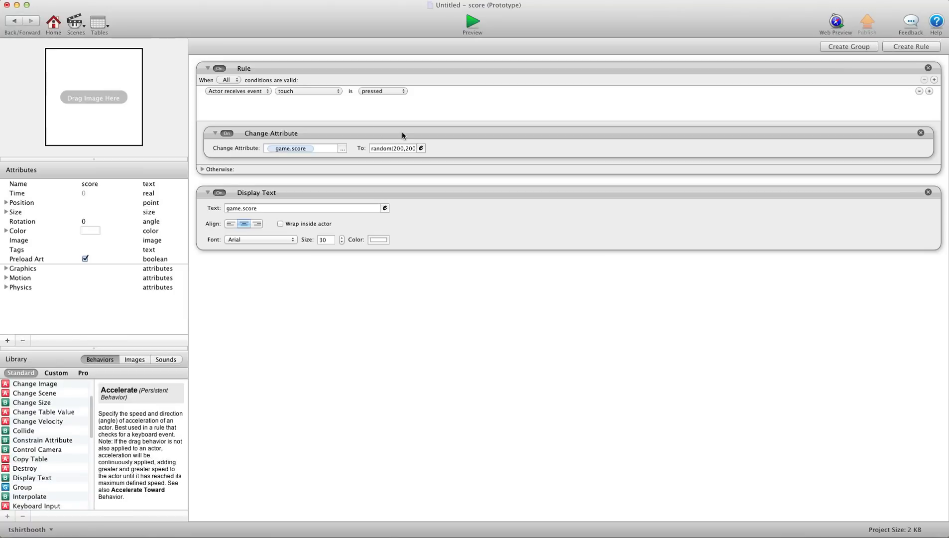
{"action": "left_click", "coordinate": [401, 151]}
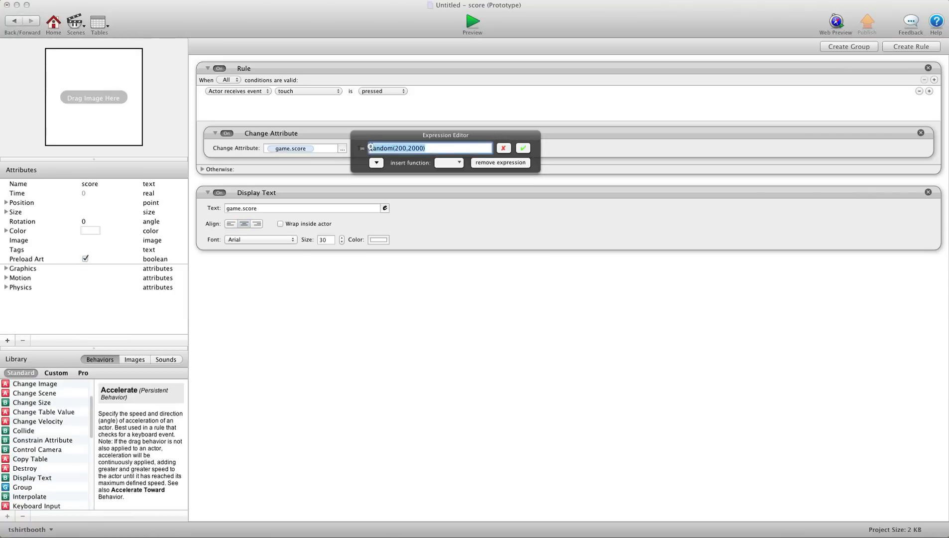
{"action": "left_click", "coordinate": [371, 147]}
{"action": "left_click", "coordinate": [376, 162]}
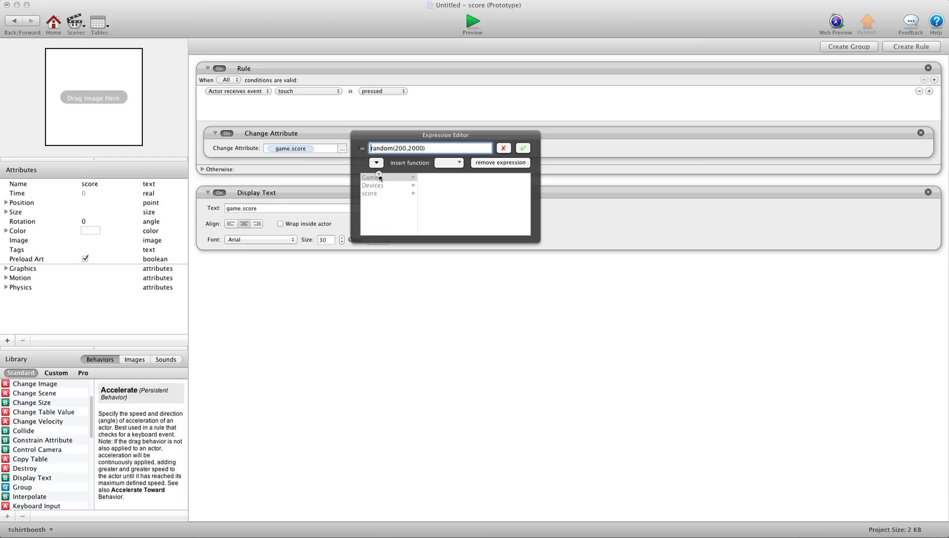
{"action": "left_click", "coordinate": [379, 178]}
{"action": "left_click", "coordinate": [427, 225]}
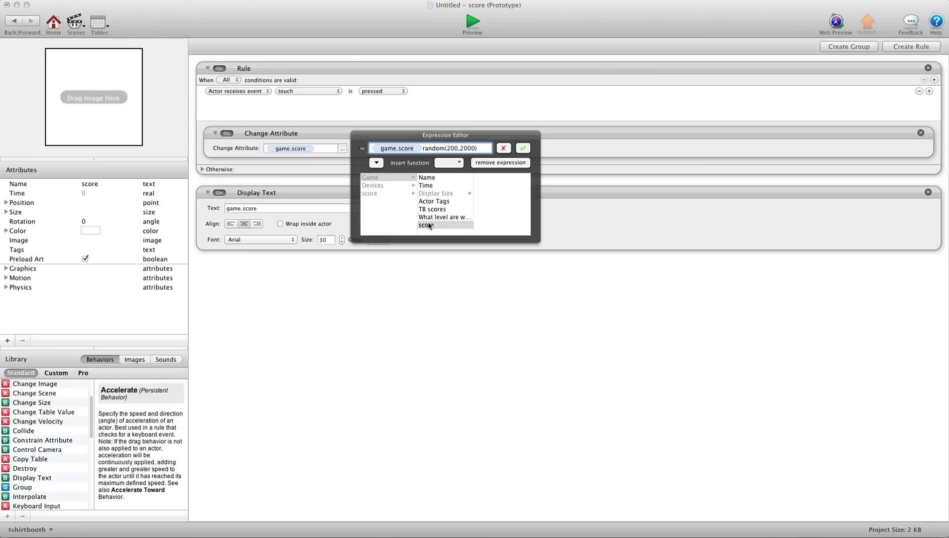
{"action": "type", "text": "+"}
{"action": "left_click", "coordinate": [524, 151]}
Step: Preview scene 1 to test that touching the score actor adds to the score, and leave the preview
{"action": "left_click", "coordinate": [471, 21]}
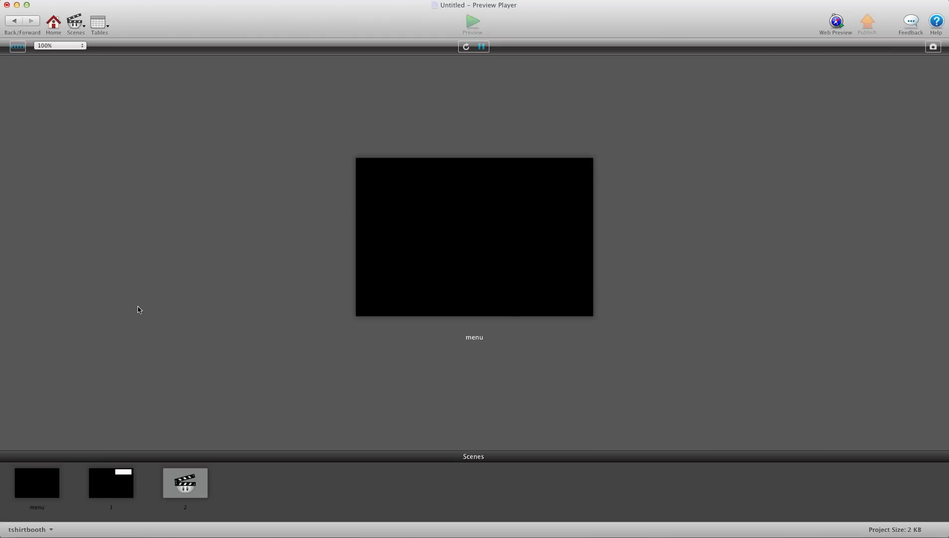
{"action": "left_click", "coordinate": [112, 481]}
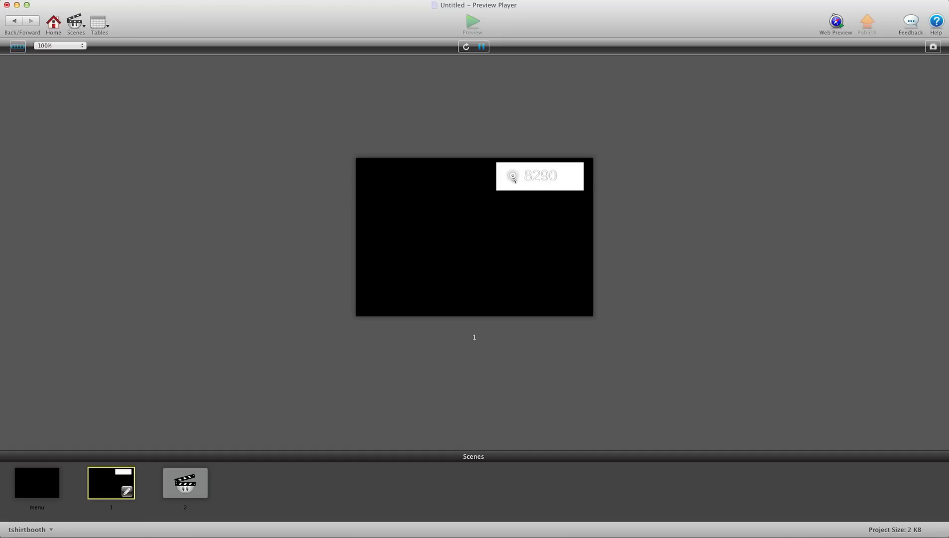
{"action": "left_click", "coordinate": [16, 30]}
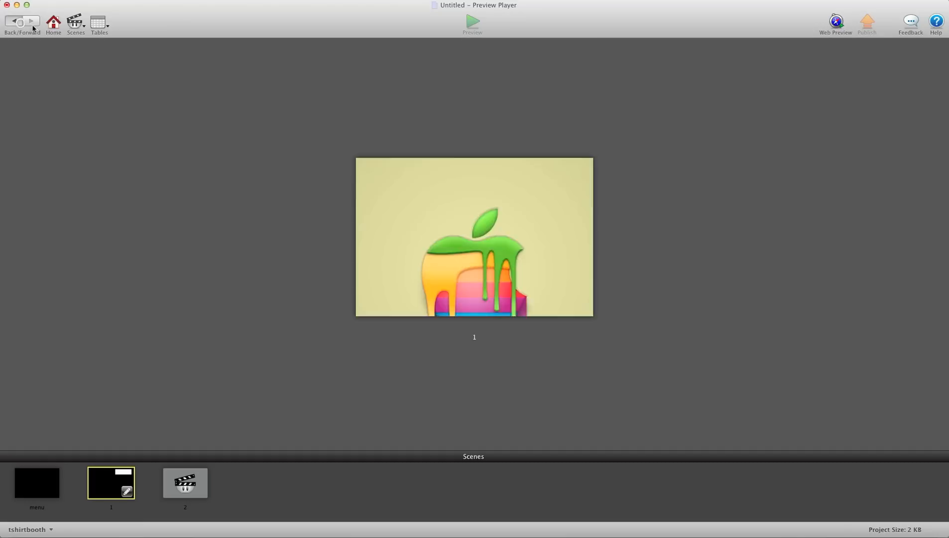
Step: Set the score prototype's Display Text color to green and return to scene 1
{"action": "left_click", "coordinate": [379, 240]}
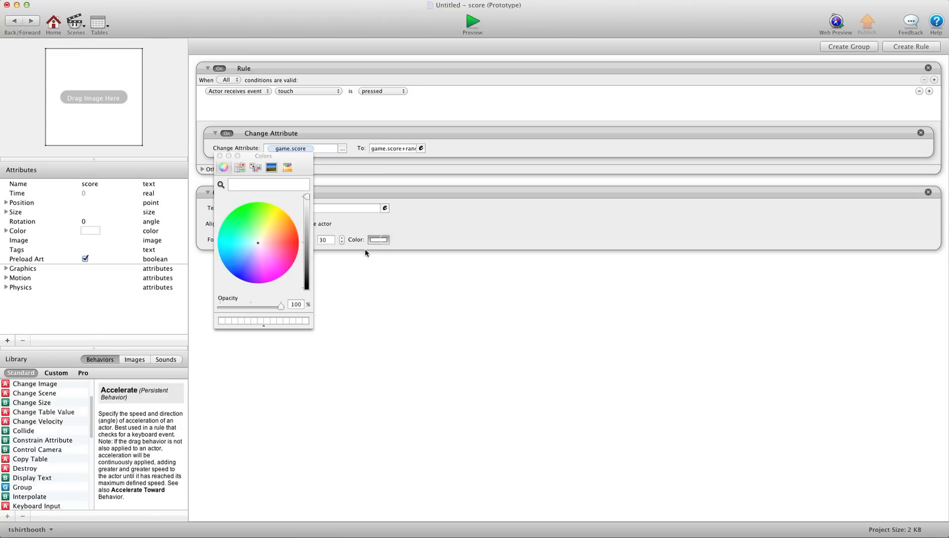
{"action": "left_click", "coordinate": [240, 215]}
{"action": "left_click", "coordinate": [20, 22]}
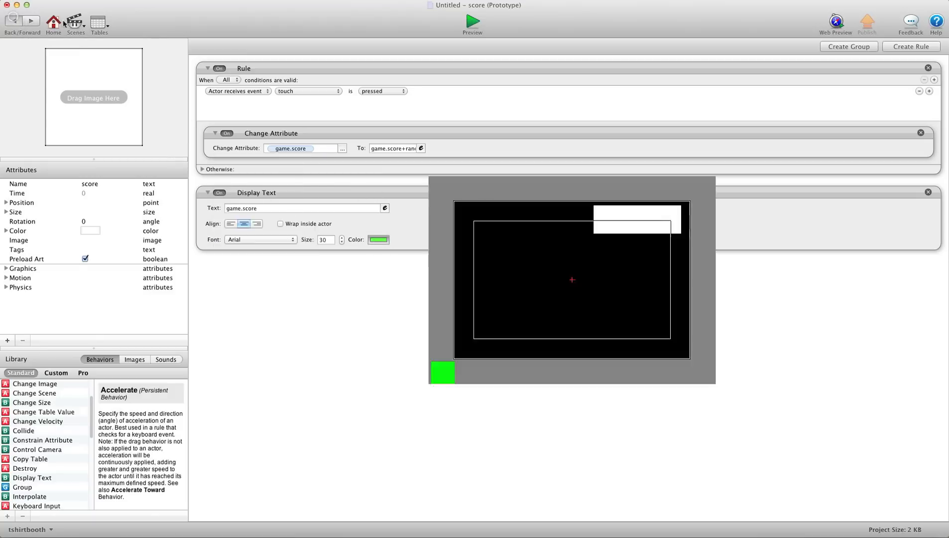
{"action": "left_click", "coordinate": [82, 1]}
{"action": "left_click", "coordinate": [89, 50]}
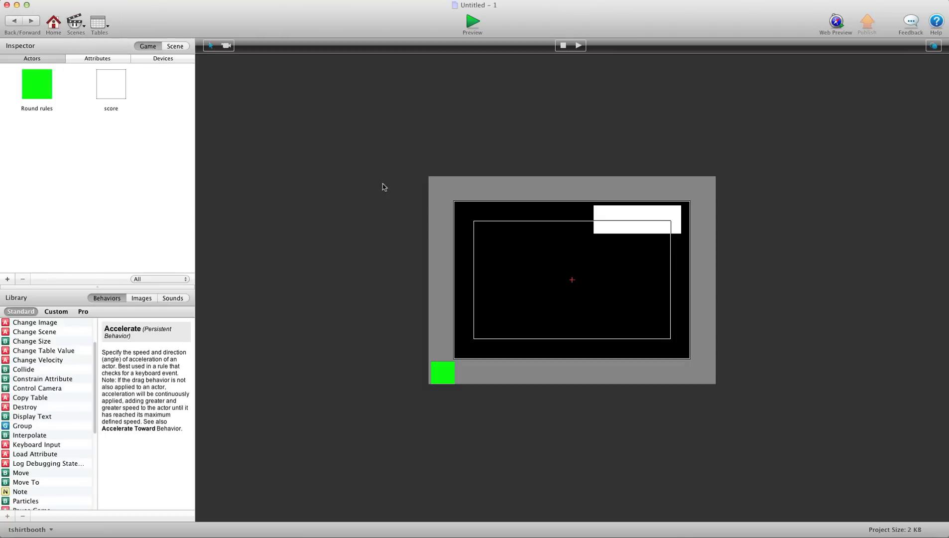
{"action": "left_click", "coordinate": [438, 246]}
Step: Add a game attribute of type index and name it Stars
{"action": "left_click", "coordinate": [107, 58]}
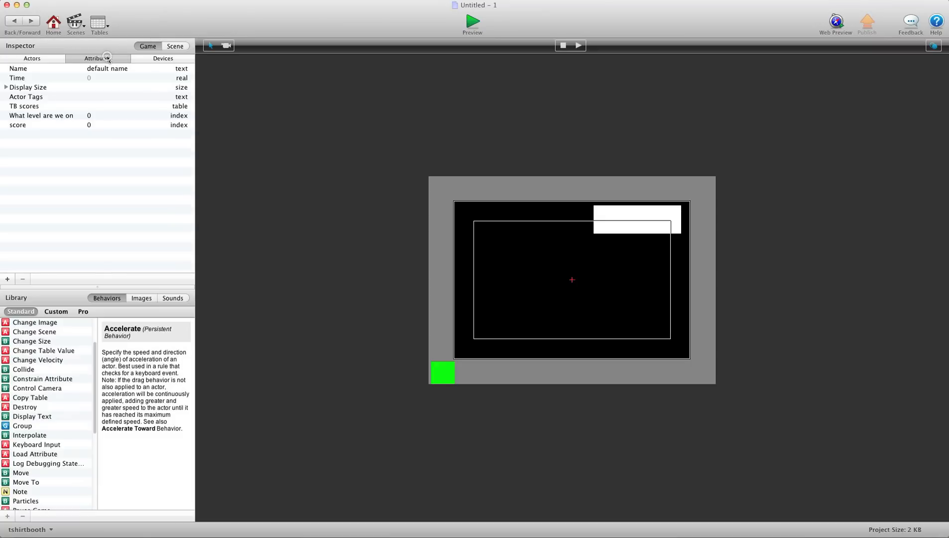
{"action": "left_click", "coordinate": [8, 278]}
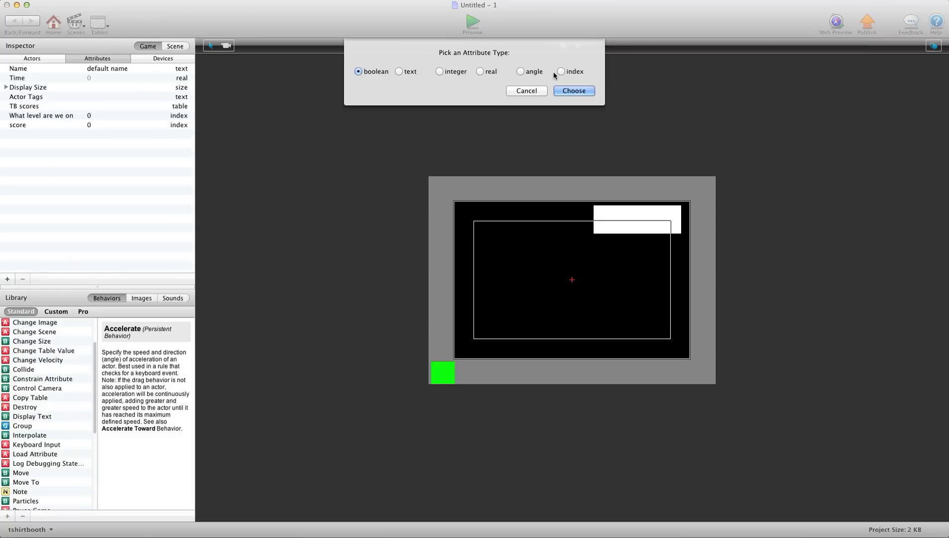
{"action": "left_click", "coordinate": [572, 72]}
{"action": "left_click", "coordinate": [573, 90]}
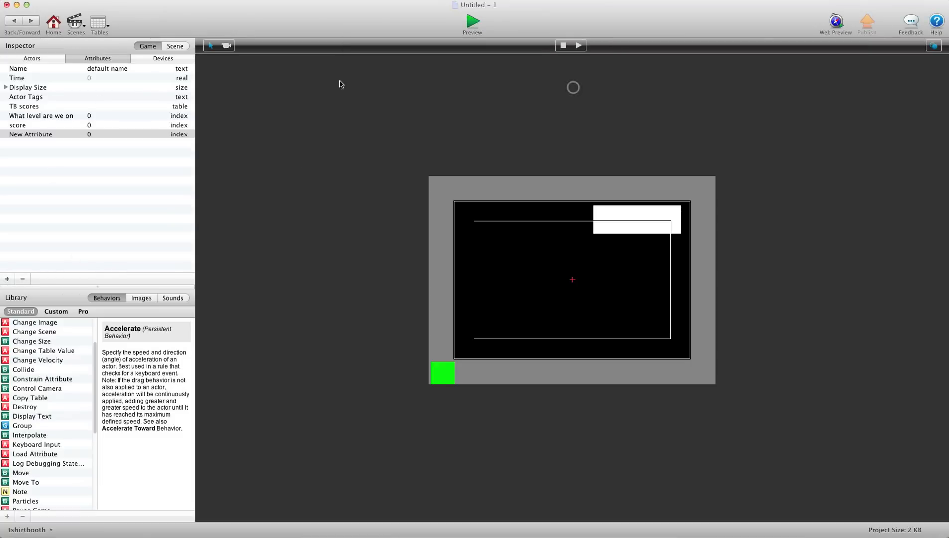
{"action": "double_click", "coordinate": [24, 133]}
{"action": "type", "text": "Stars"}
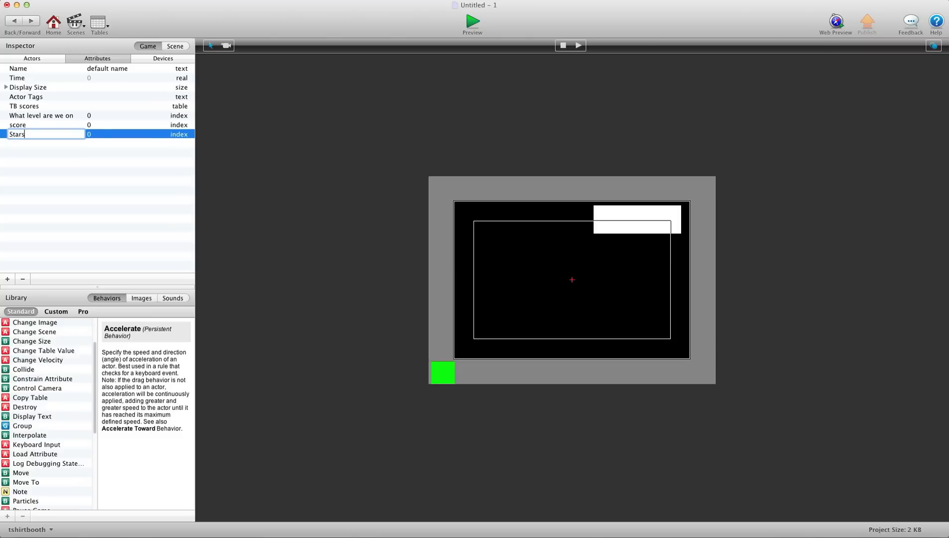
{"action": "left_click", "coordinate": [34, 149]}
Step: Create a new actor named star and place it in the left part of scene 1
{"action": "left_click", "coordinate": [36, 59]}
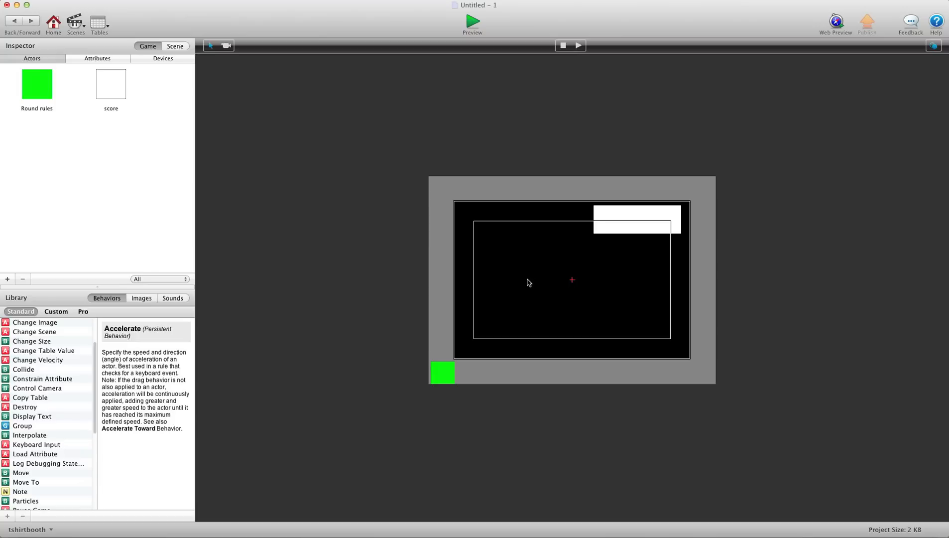
{"action": "left_click", "coordinate": [7, 279]}
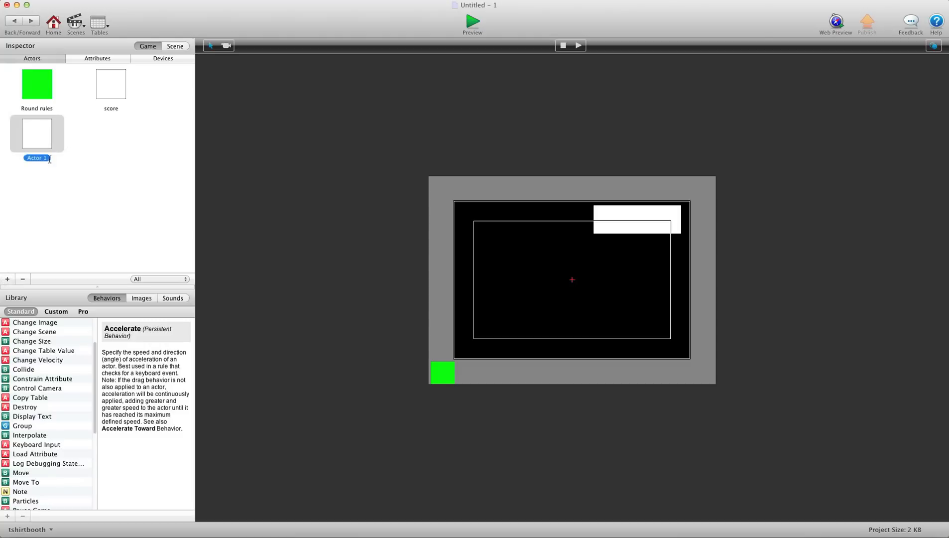
{"action": "type", "text": "star"}
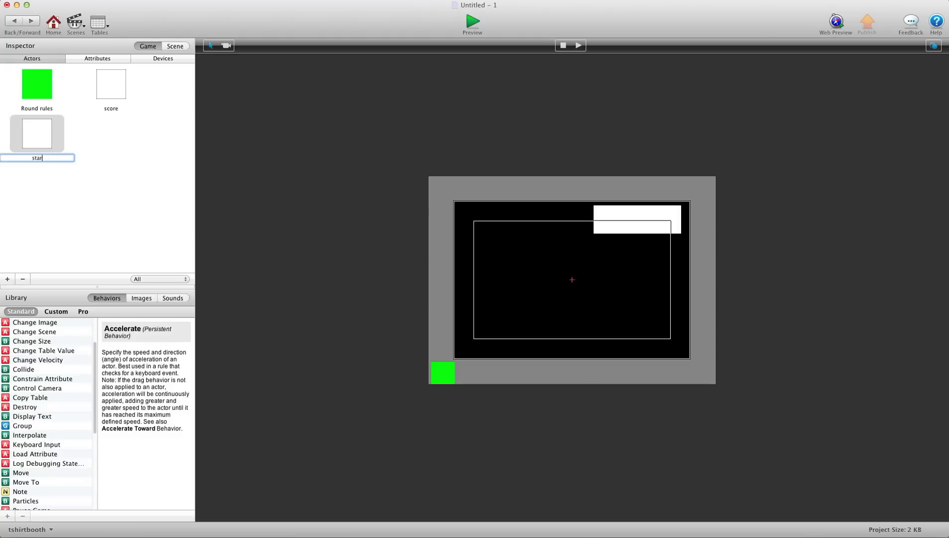
{"action": "left_click", "coordinate": [53, 176]}
{"action": "left_click_drag", "start_coordinate": [35, 118], "coordinate": [510, 269]}
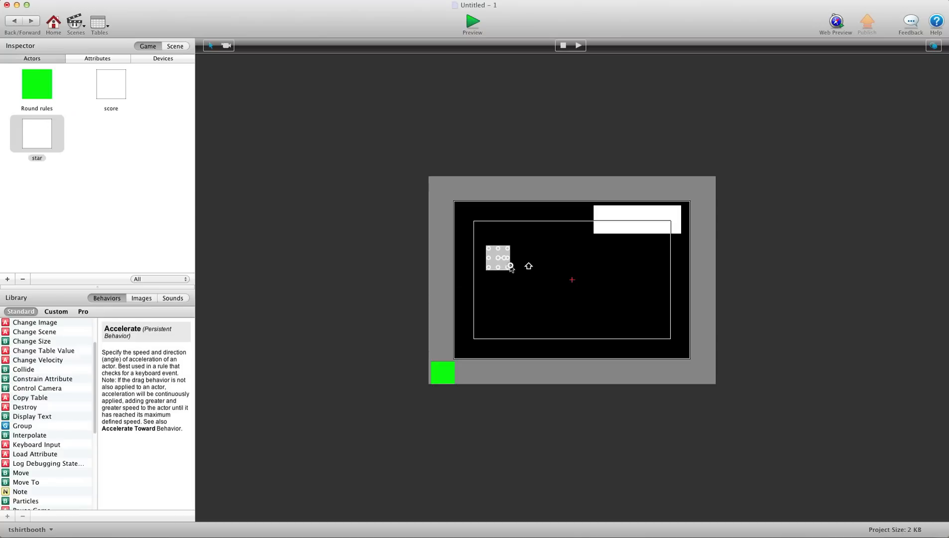
Step: Change the star prototype's color to yellow
{"action": "double_click", "coordinate": [31, 128]}
{"action": "left_click", "coordinate": [92, 234]}
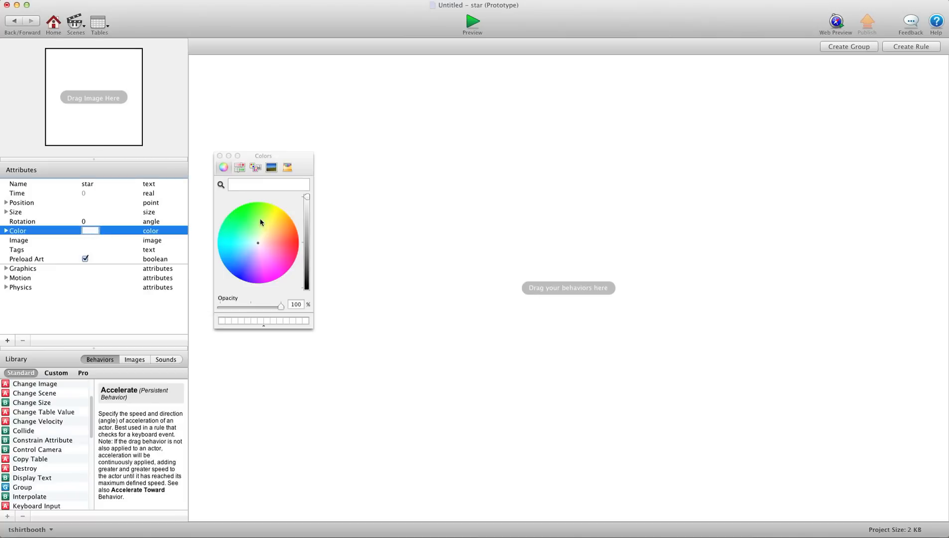
{"action": "left_click", "coordinate": [279, 218]}
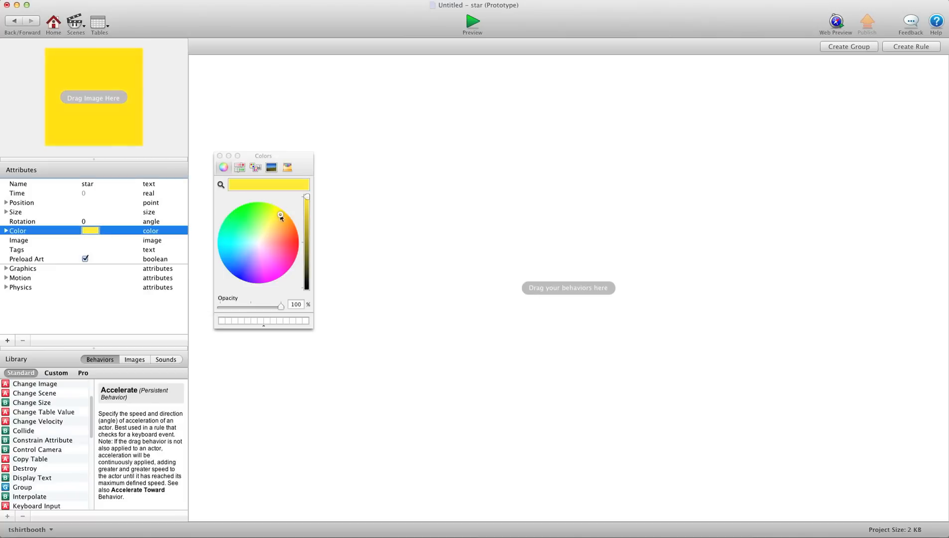
Step: Duplicate the star in scene 1 to place one copy near the center and one on the right
{"action": "left_click", "coordinate": [14, 20]}
{"action": "left_click_drag", "start_coordinate": [501, 271], "coordinate": [647, 279], "text": "alt"}
{"action": "left_click", "coordinate": [539, 321]}
Step: In the star prototype, create a rule that fires when the actor receives the event touch is pressed
{"action": "double_click", "coordinate": [37, 130]}
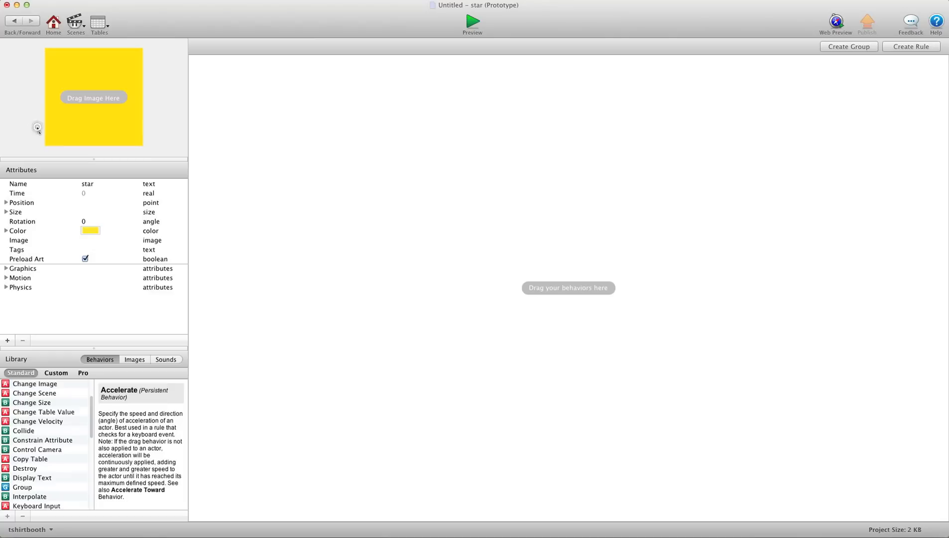
{"action": "left_click", "coordinate": [909, 47]}
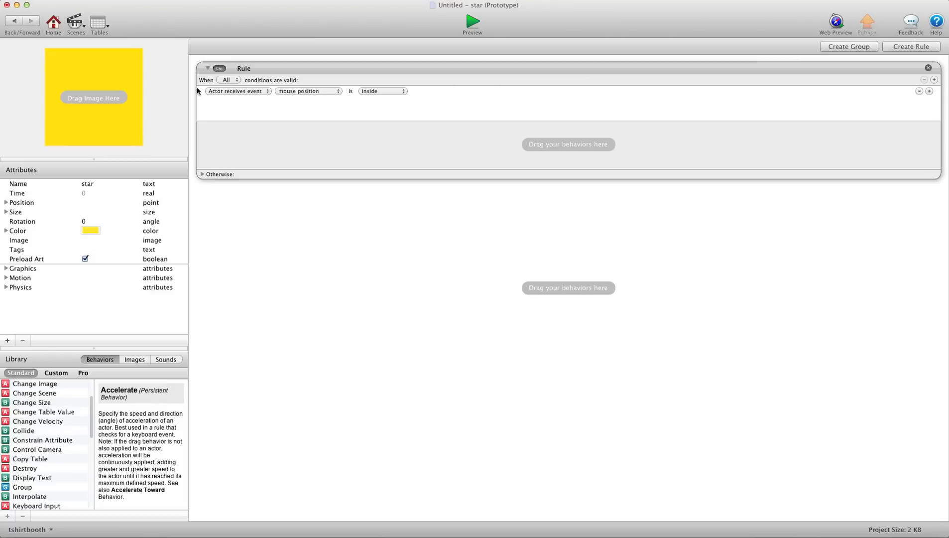
{"action": "left_click", "coordinate": [229, 91]}
{"action": "left_click", "coordinate": [230, 99]}
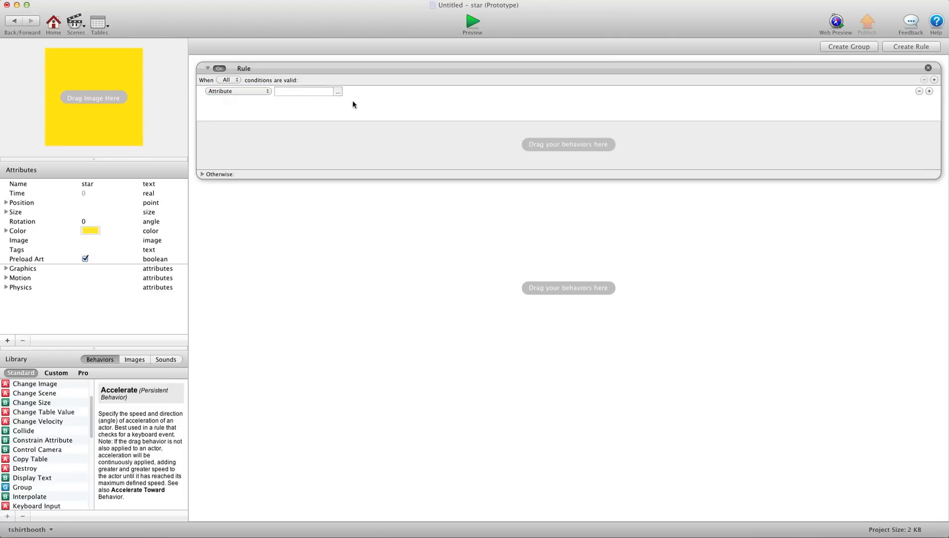
{"action": "left_click", "coordinate": [252, 92]}
{"action": "left_click", "coordinate": [230, 84]}
{"action": "left_click", "coordinate": [314, 91]}
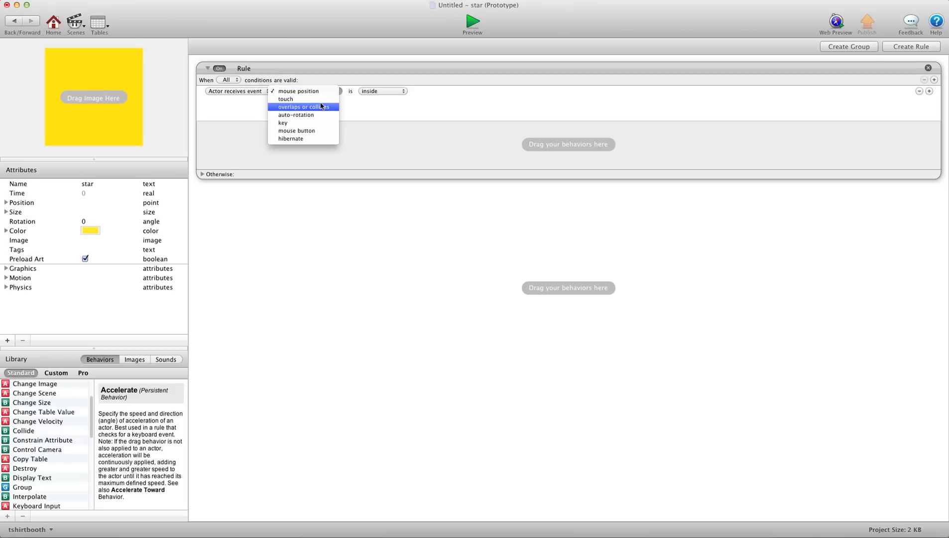
{"action": "left_click", "coordinate": [321, 99]}
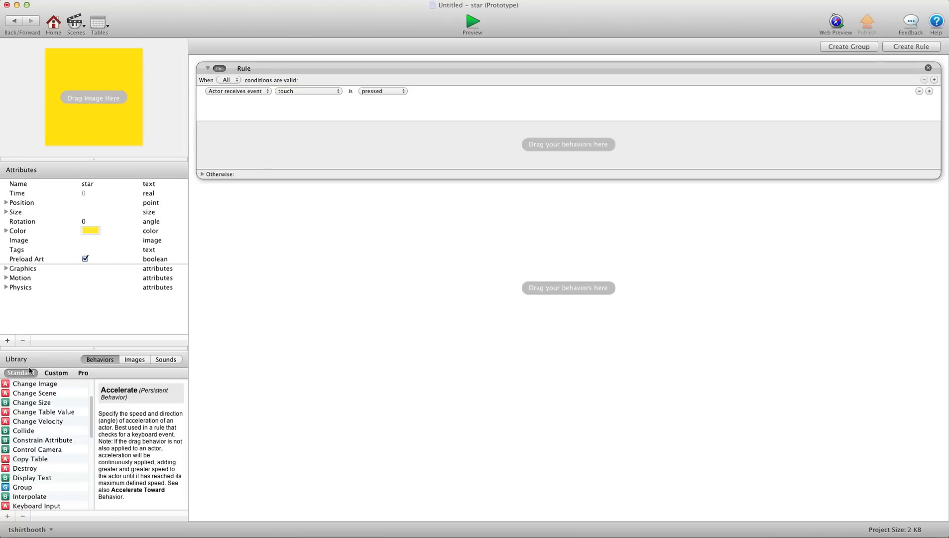
Step: Add a Change Attribute behavior inside the touch rule that sets game.Stars to game.Stars+1
{"action": "scroll", "coordinate": [33, 412], "scroll_direction": "up", "scroll_amount": 3}
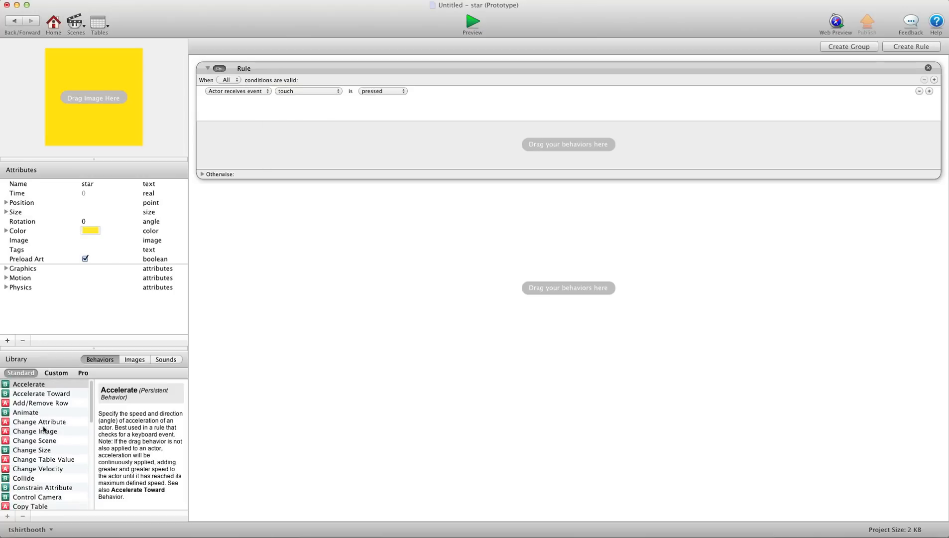
{"action": "left_click_drag", "start_coordinate": [43, 424], "coordinate": [315, 163]}
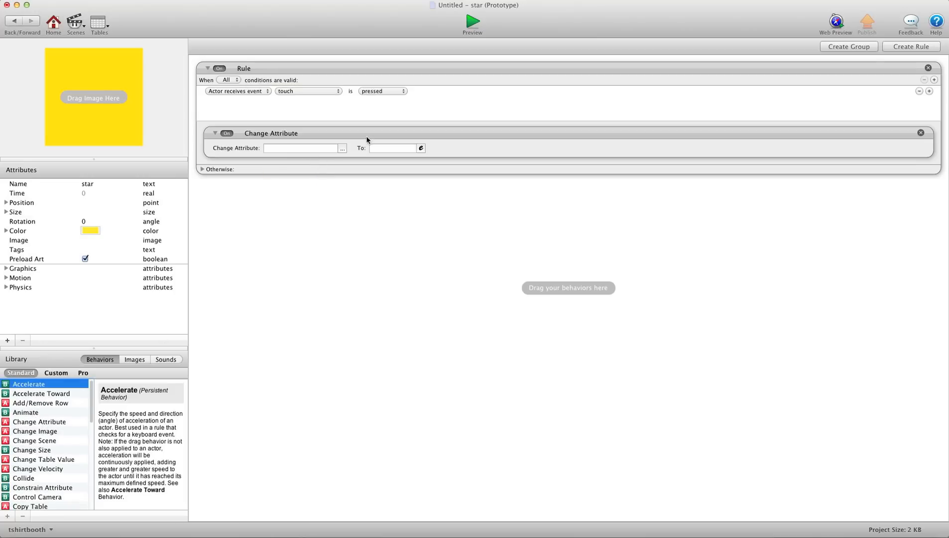
{"action": "left_click", "coordinate": [342, 148]}
{"action": "left_click", "coordinate": [345, 158]}
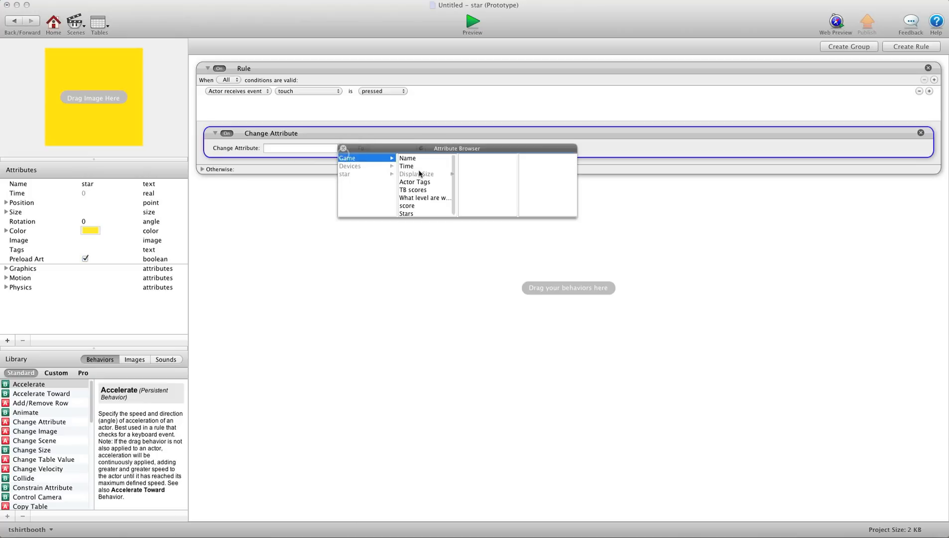
{"action": "double_click", "coordinate": [408, 213]}
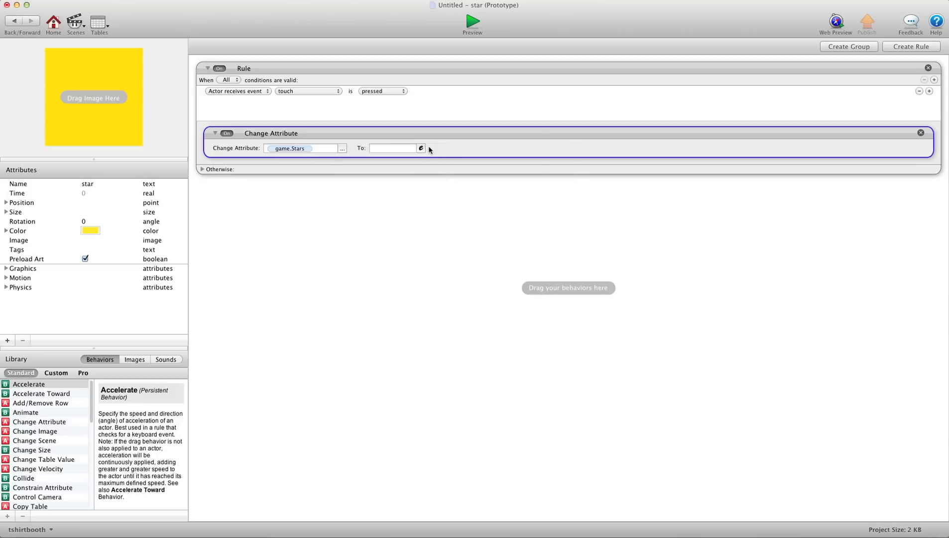
{"action": "left_click", "coordinate": [428, 148]}
{"action": "left_click", "coordinate": [376, 162]}
{"action": "left_click", "coordinate": [372, 178]}
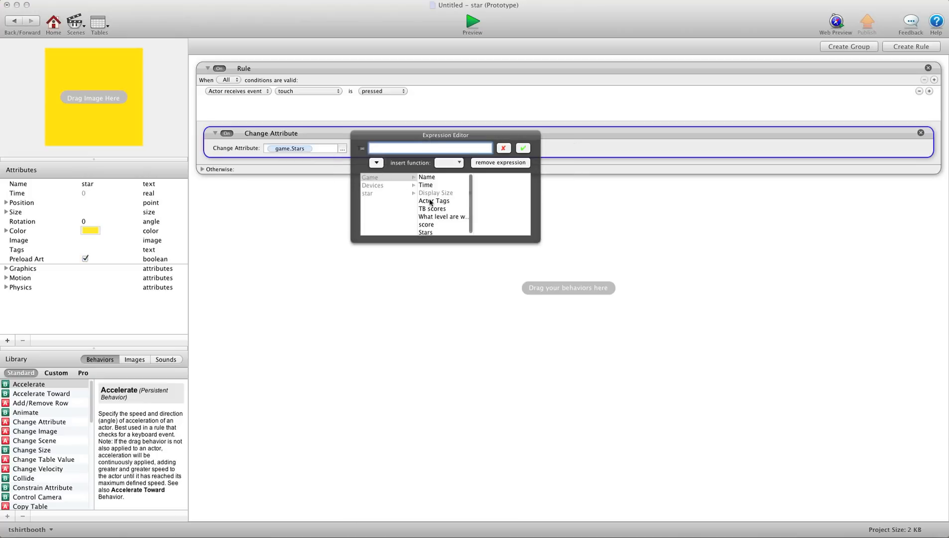
{"action": "left_click", "coordinate": [424, 231]}
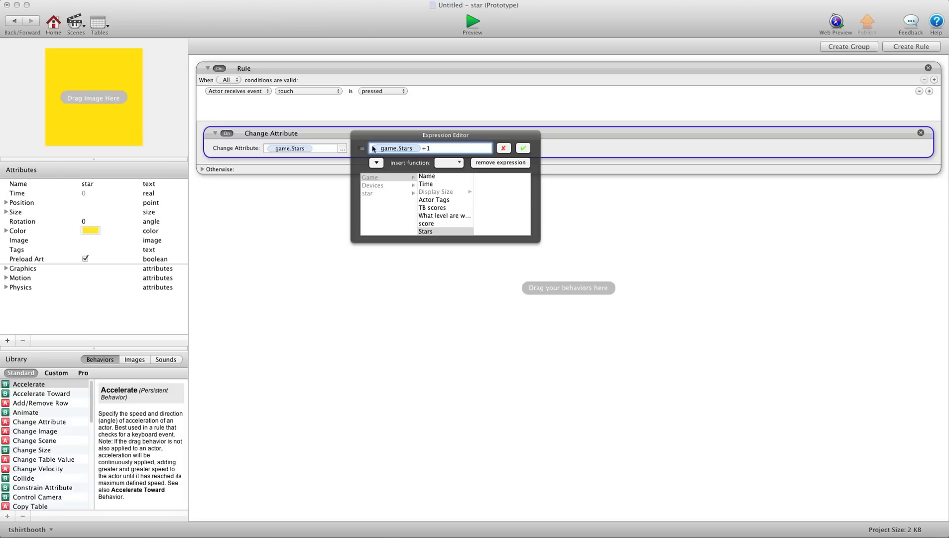
{"action": "left_click", "coordinate": [523, 149]}
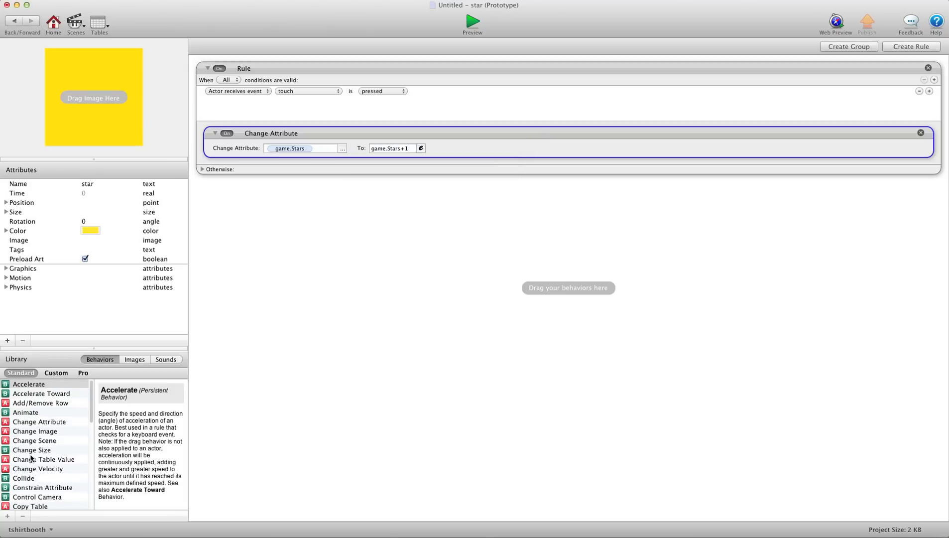
Step: Add a Display Text behavior below the star's rule with its text set to game.Stars
{"action": "scroll", "coordinate": [31, 466], "scroll_direction": "down", "scroll_amount": 3}
{"action": "left_click_drag", "start_coordinate": [30, 472], "coordinate": [358, 295]}
{"action": "left_click", "coordinate": [383, 216]}
{"action": "left_click", "coordinate": [384, 208]}
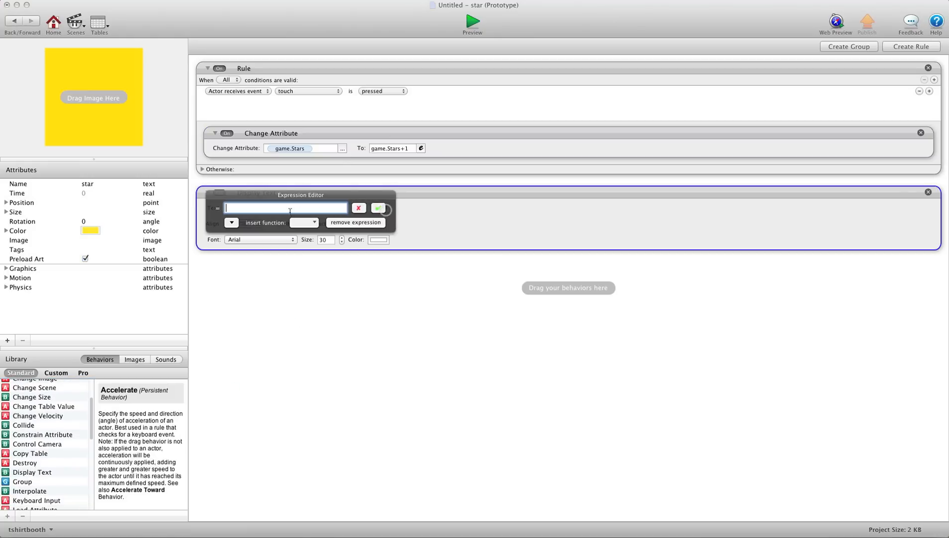
{"action": "left_click", "coordinate": [231, 223]}
{"action": "left_click", "coordinate": [234, 237]}
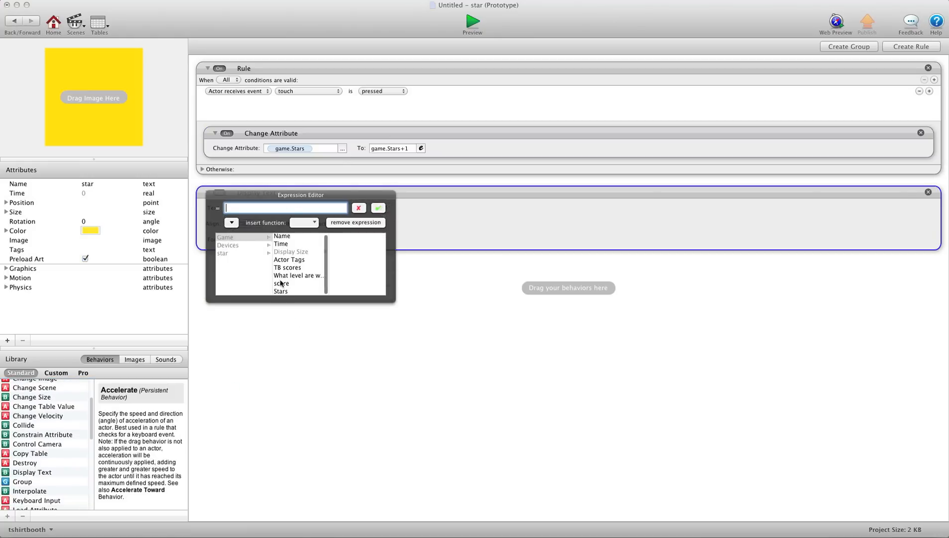
{"action": "left_click", "coordinate": [281, 291]}
{"action": "left_click", "coordinate": [378, 208]}
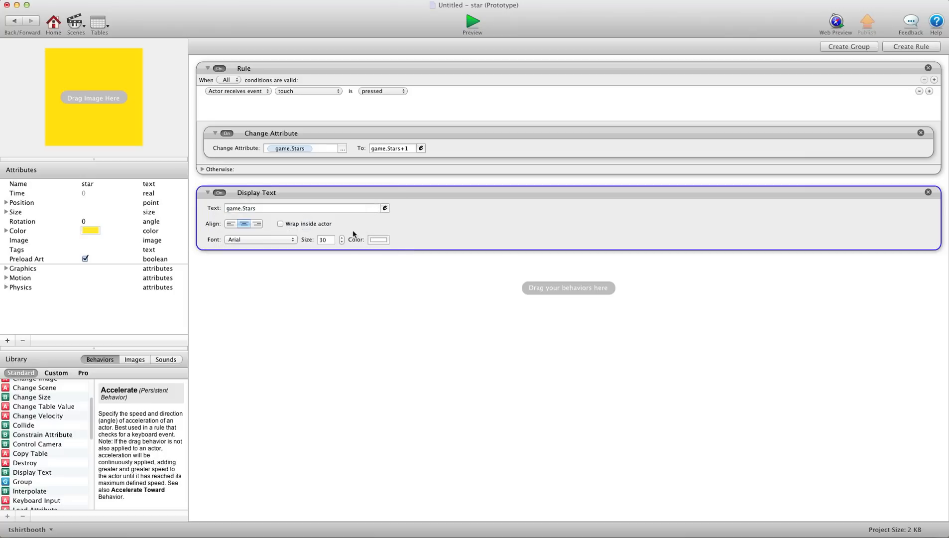
Step: Set the star's Display Text color to blue-violet and return to scene 1
{"action": "left_click", "coordinate": [377, 239]}
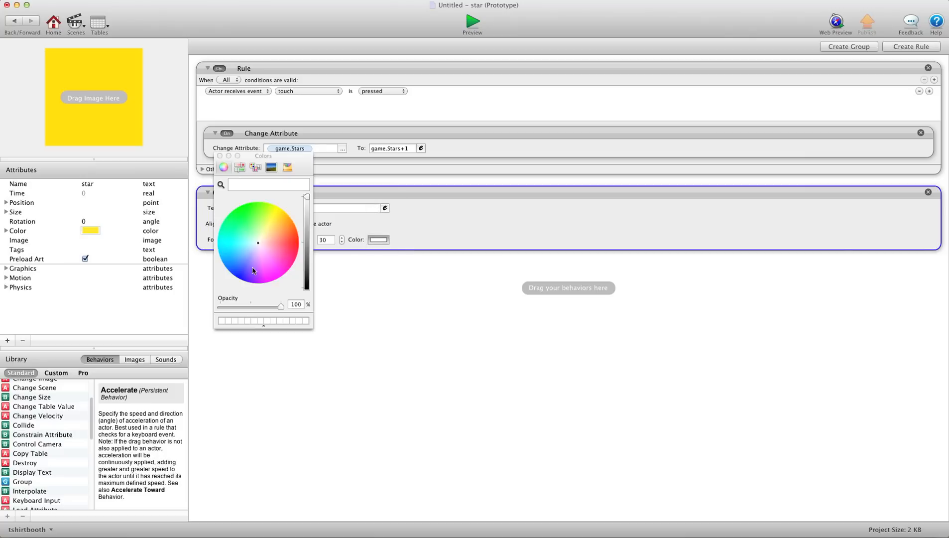
{"action": "left_click", "coordinate": [246, 268]}
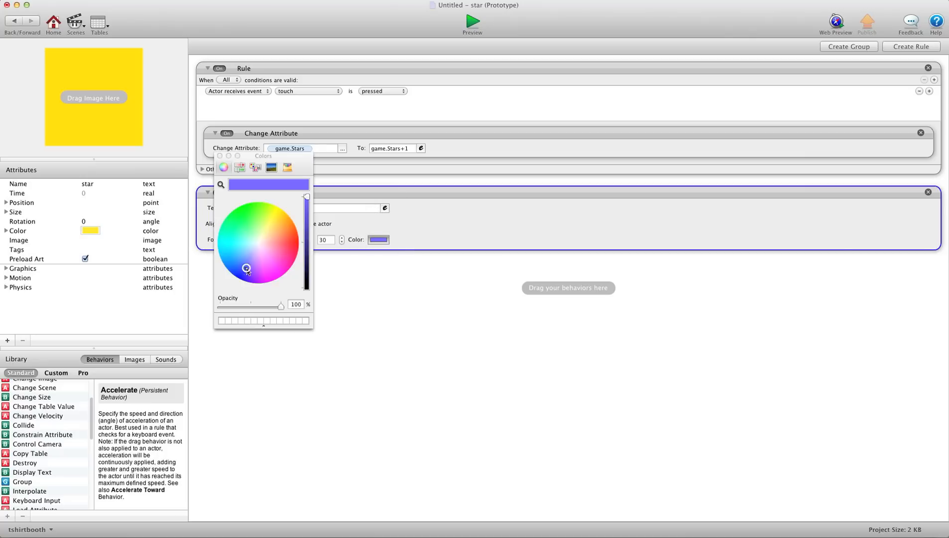
{"action": "left_click", "coordinate": [14, 23]}
Step: Preview scene 1, touch each of the three stars to test the star count, and leave the preview
{"action": "left_click", "coordinate": [472, 22]}
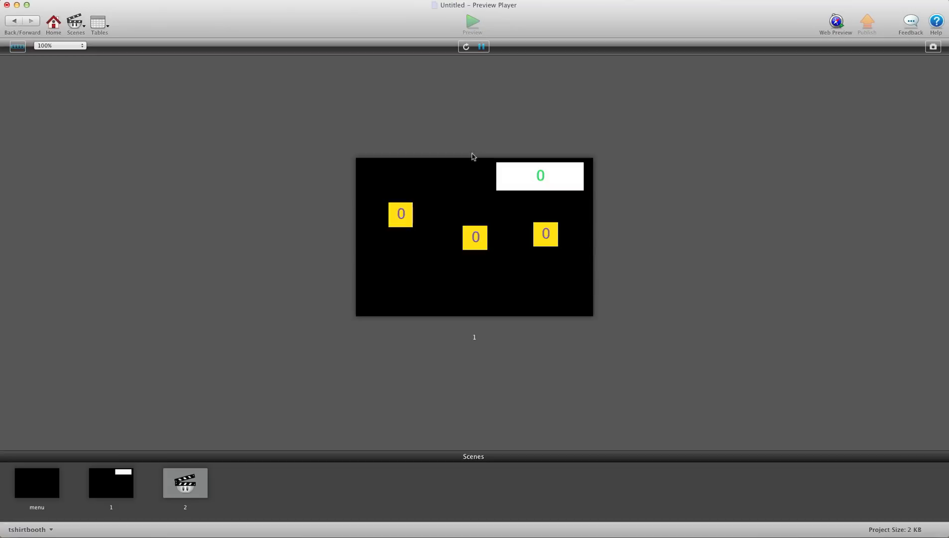
{"action": "left_click", "coordinate": [546, 240]}
{"action": "left_click", "coordinate": [481, 240]}
{"action": "left_click", "coordinate": [403, 226]}
{"action": "left_click", "coordinate": [14, 21]}
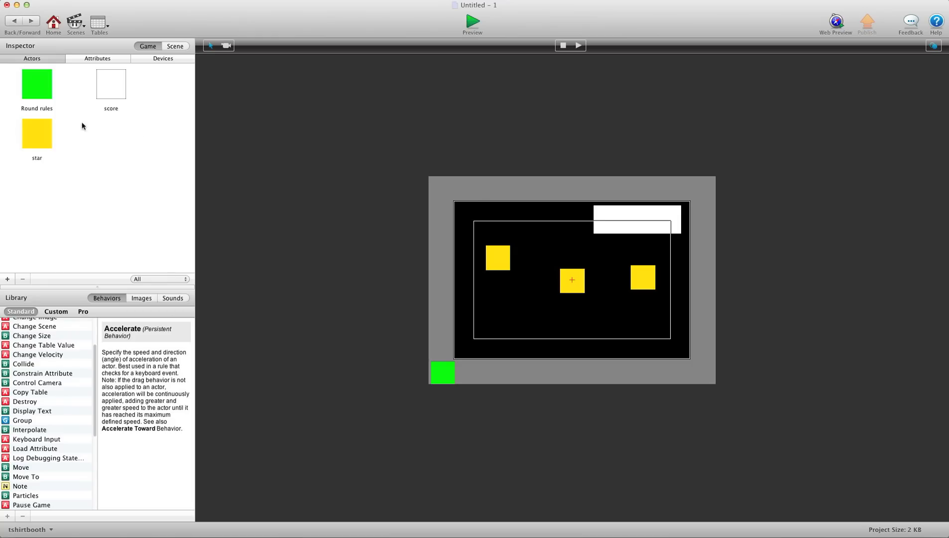
Step: Add a second Change Attribute behavior inside the star actor's touch rule, below the one for game.Stars
{"action": "double_click", "coordinate": [47, 128]}
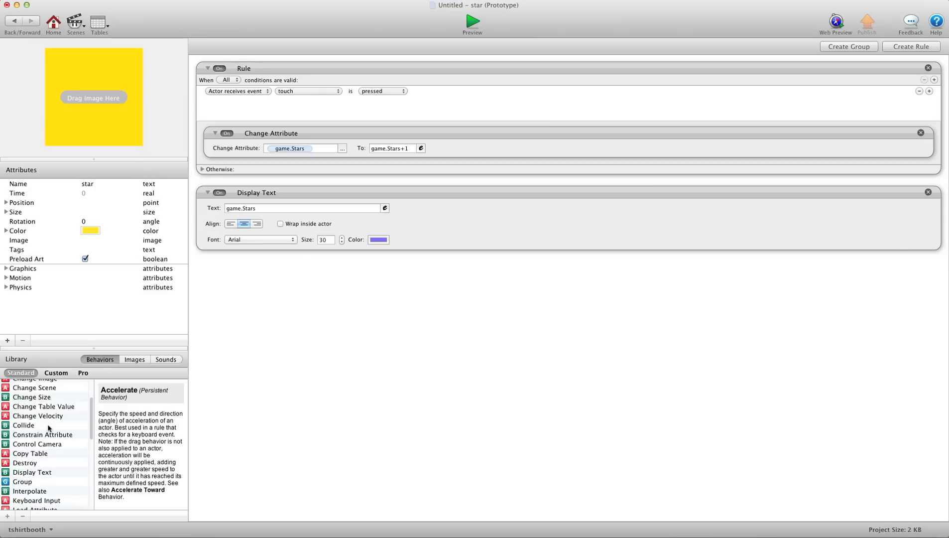
{"action": "scroll", "coordinate": [49, 427], "scroll_direction": "up", "scroll_amount": 3}
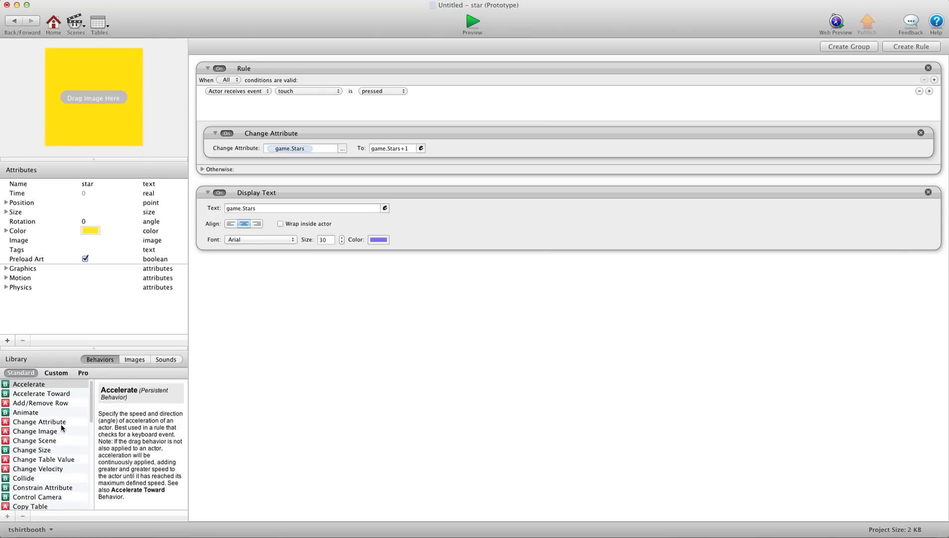
{"action": "scroll", "coordinate": [62, 427], "scroll_direction": "down", "scroll_amount": 3}
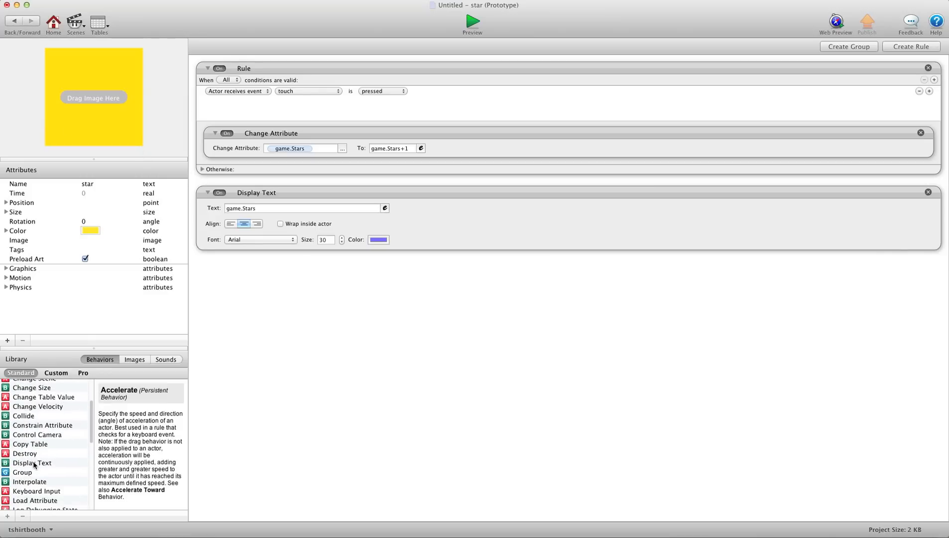
{"action": "mouse_move", "coordinate": [34, 464]}
{"action": "left_mouse_down"}
{"action": "mouse_move", "coordinate": [330, 242]}
{"action": "mouse_move", "coordinate": [339, 154]}
{"action": "mouse_move", "coordinate": [20, 474]}
{"action": "left_mouse_up"}
{"action": "scroll", "coordinate": [52, 435], "scroll_direction": "down", "scroll_amount": 1}
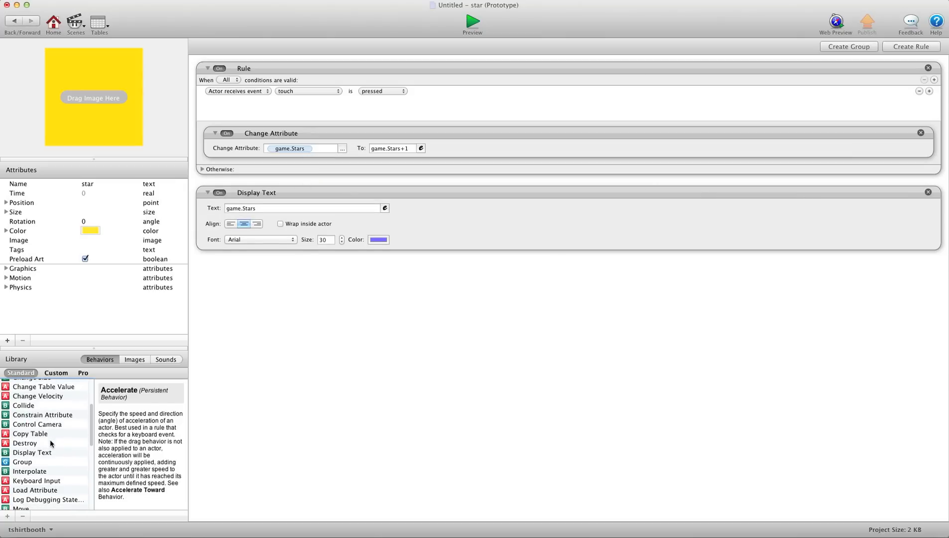
{"action": "scroll", "coordinate": [52, 443], "scroll_direction": "up", "scroll_amount": 4}
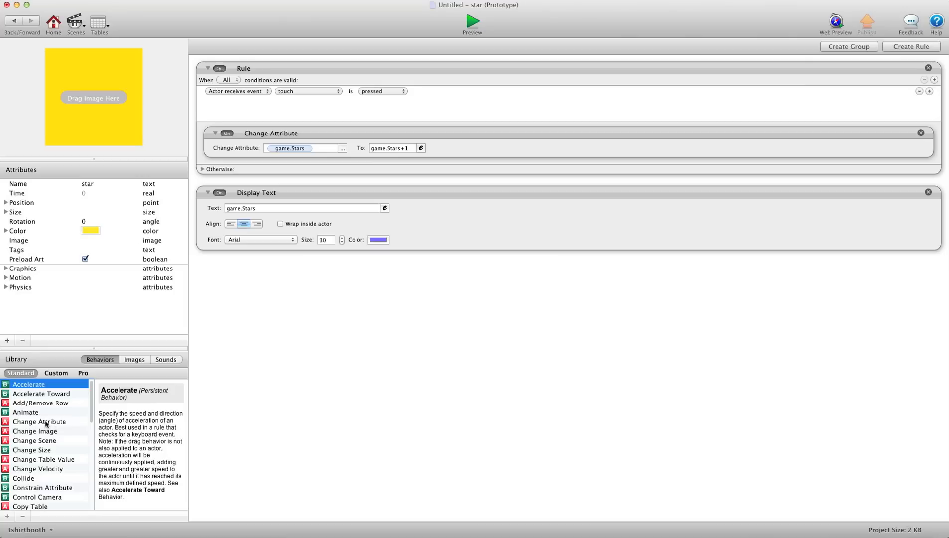
{"action": "left_click_drag", "start_coordinate": [46, 424], "coordinate": [342, 168]}
Step: Set the new behavior to change self.Position.Y to a negative value that moves the star below the scene
{"action": "left_click", "coordinate": [342, 190]}
{"action": "left_click", "coordinate": [348, 217]}
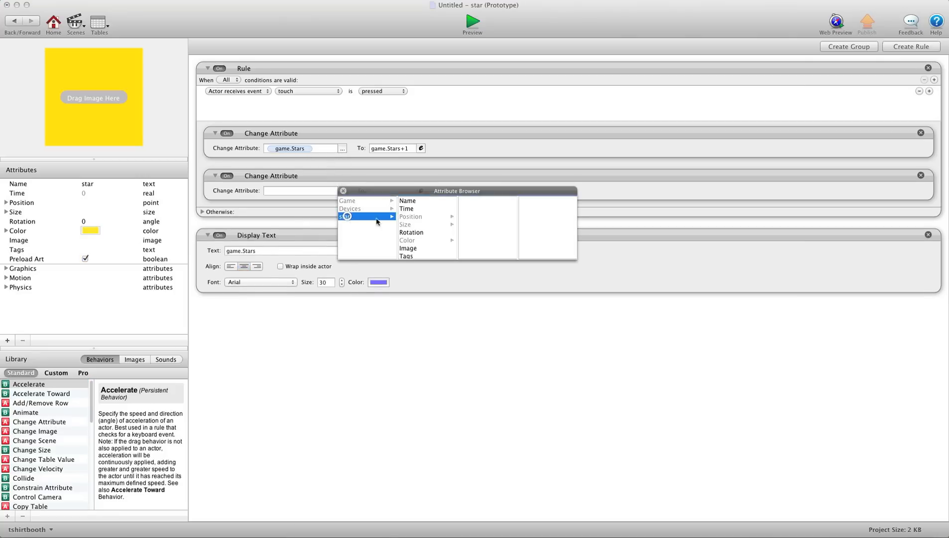
{"action": "left_click", "coordinate": [409, 217]}
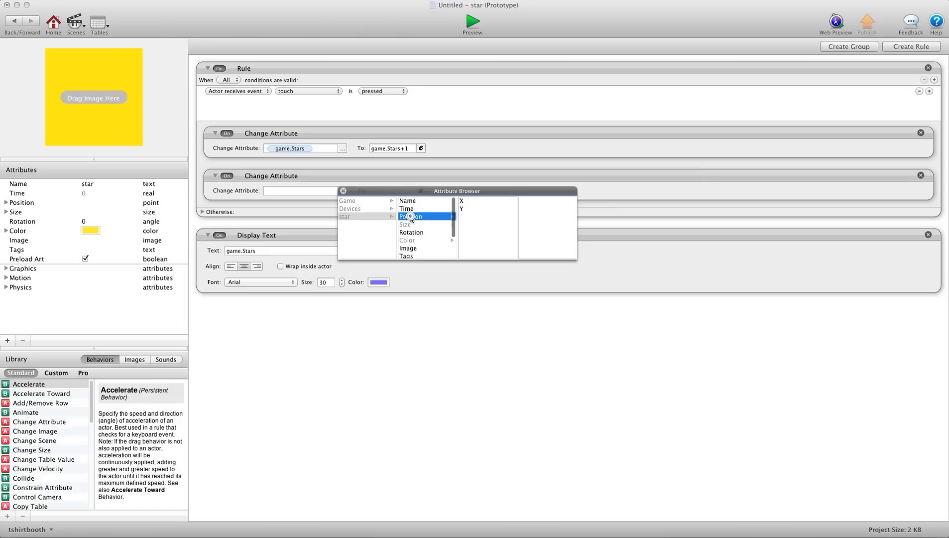
{"action": "left_click", "coordinate": [462, 208]}
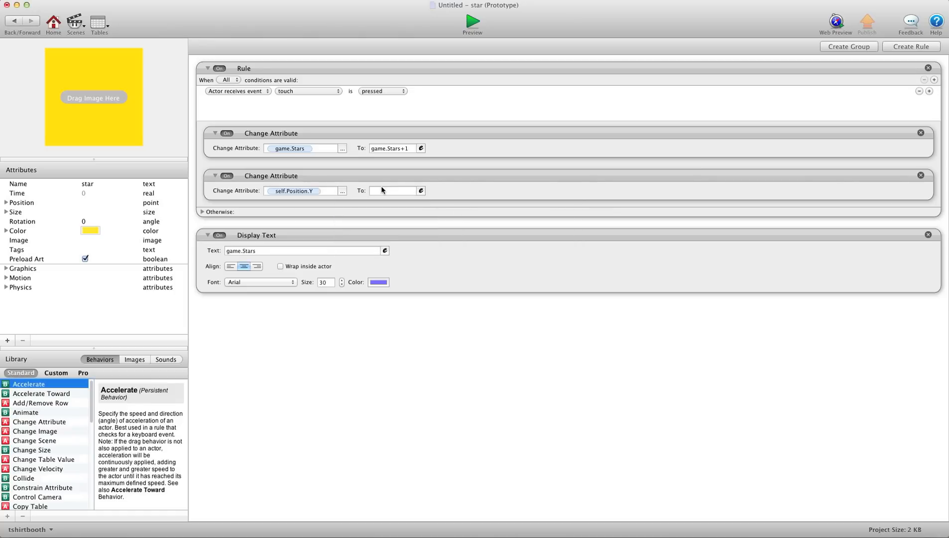
{"action": "left_click", "coordinate": [382, 191]}
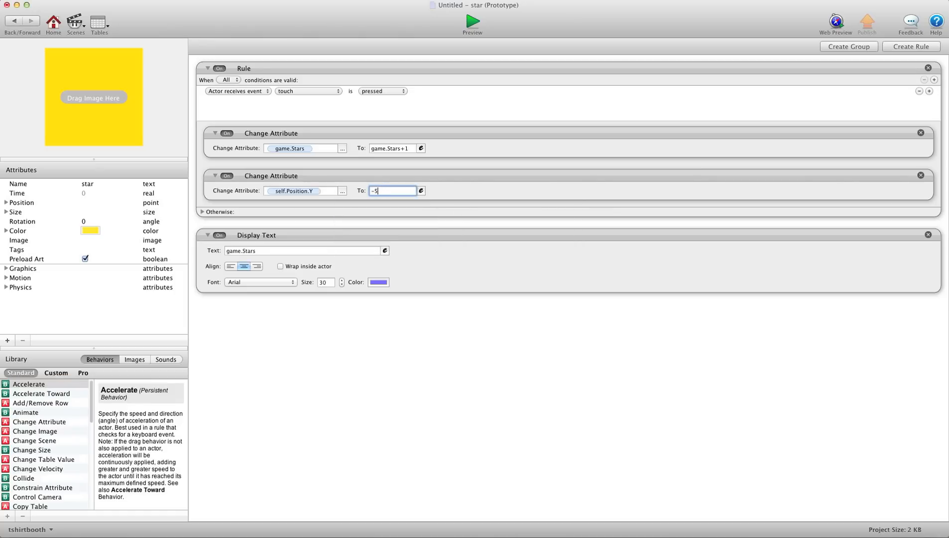
Step: Preview scene 1, touch each of the three stars and the score actor to test them, and return to the scene editor
{"action": "left_click", "coordinate": [472, 22]}
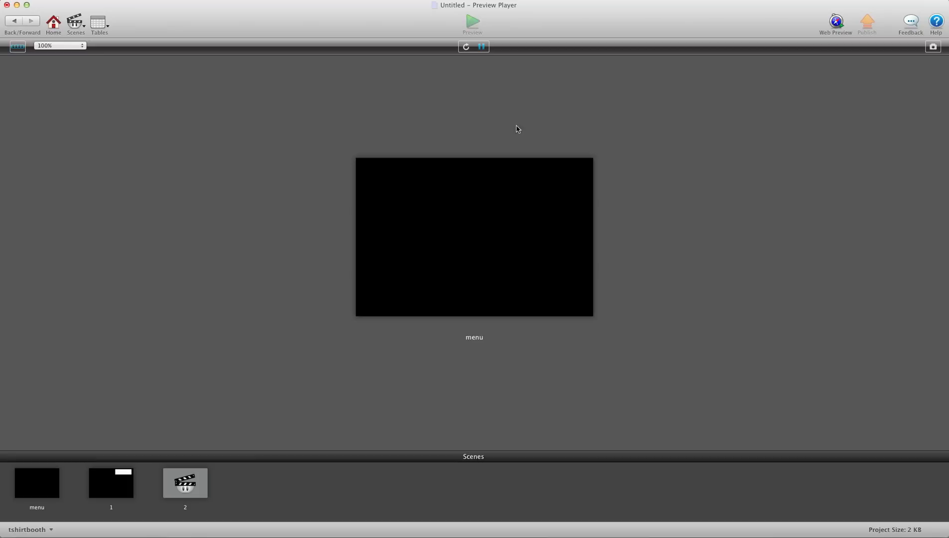
{"action": "left_click", "coordinate": [110, 483]}
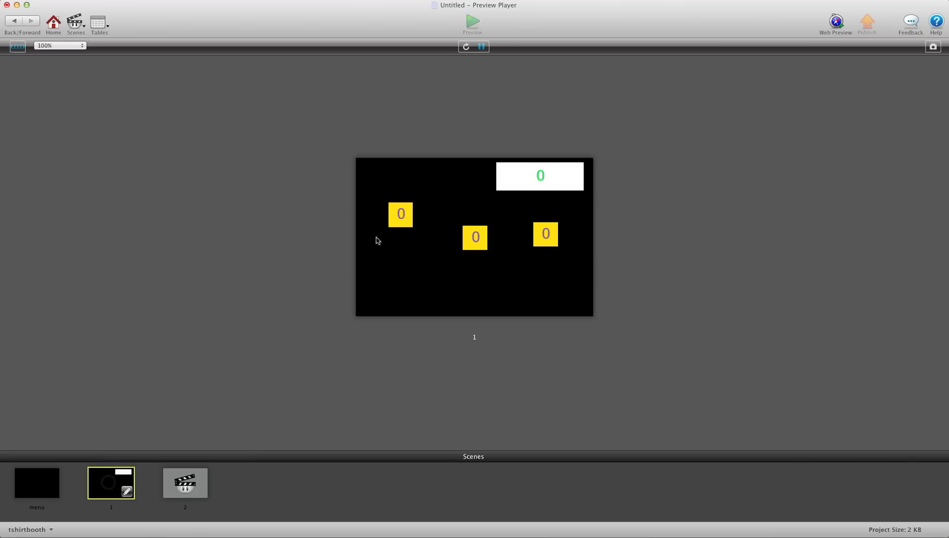
{"action": "left_click", "coordinate": [406, 219]}
{"action": "left_click", "coordinate": [474, 241]}
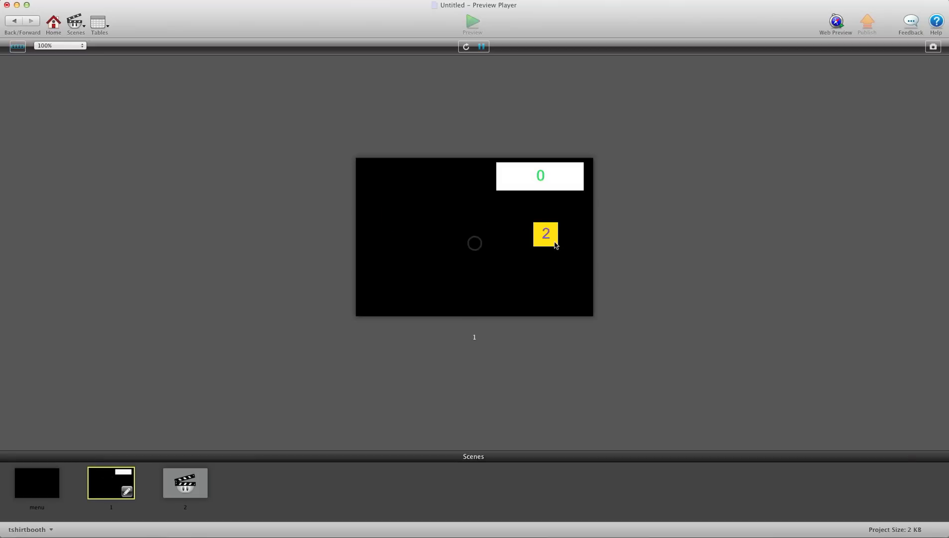
{"action": "left_click", "coordinate": [554, 241]}
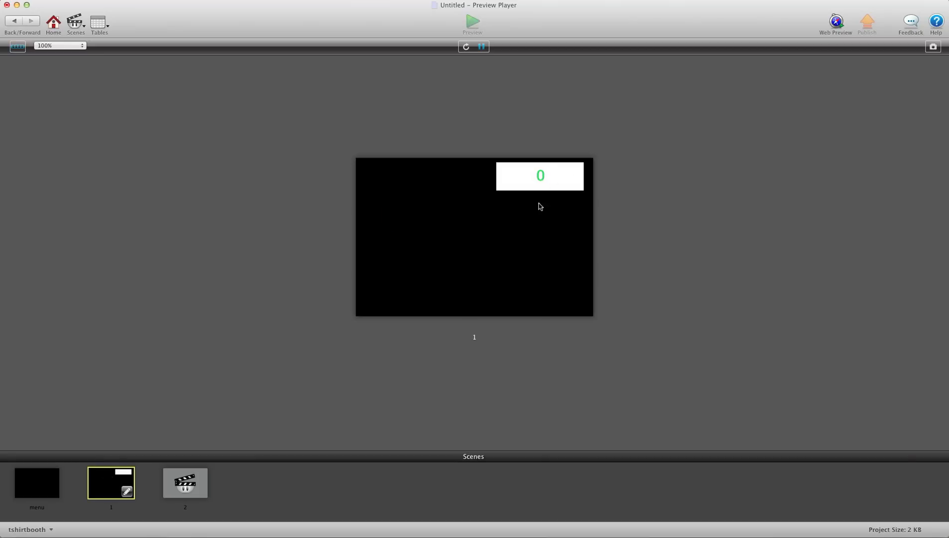
{"action": "left_click", "coordinate": [527, 183]}
{"action": "left_click", "coordinate": [14, 21]}
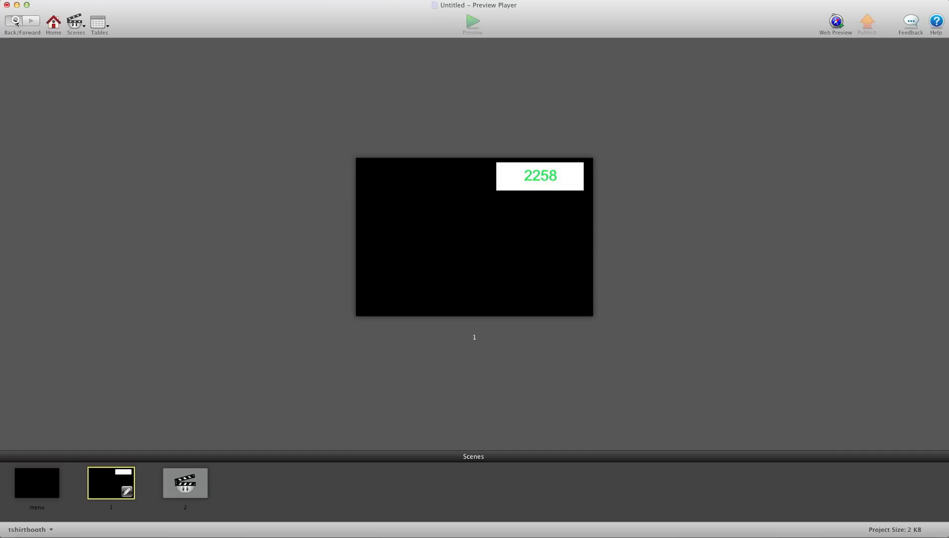
{"action": "left_click", "coordinate": [20, 21]}
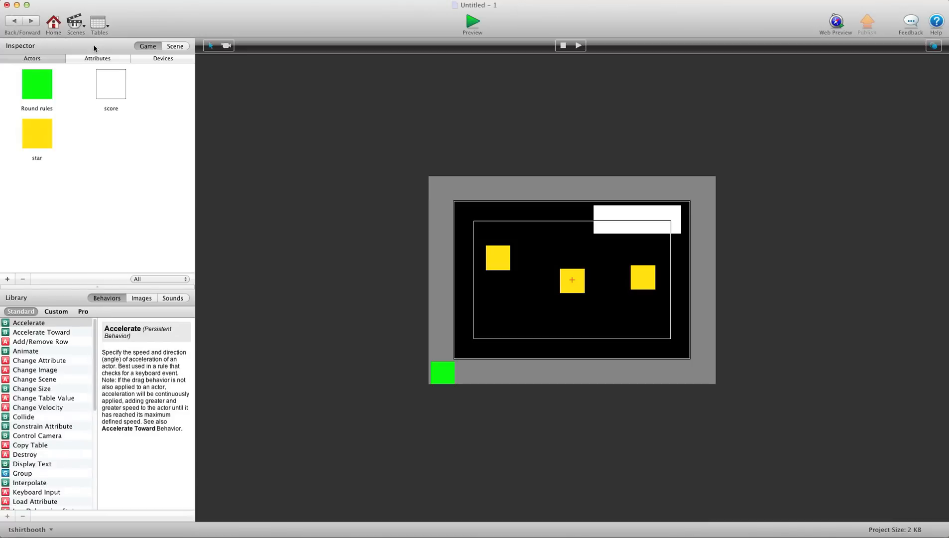
Step: Create a game attribute of type index named "level 1 stars"
{"action": "left_click", "coordinate": [95, 57]}
{"action": "left_click", "coordinate": [7, 278]}
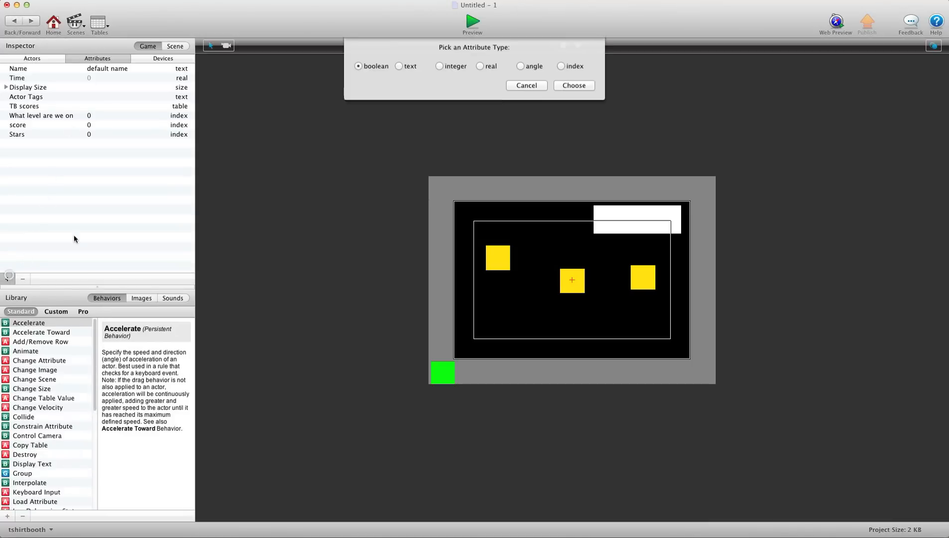
{"action": "left_click", "coordinate": [576, 73]}
{"action": "left_click", "coordinate": [574, 91]}
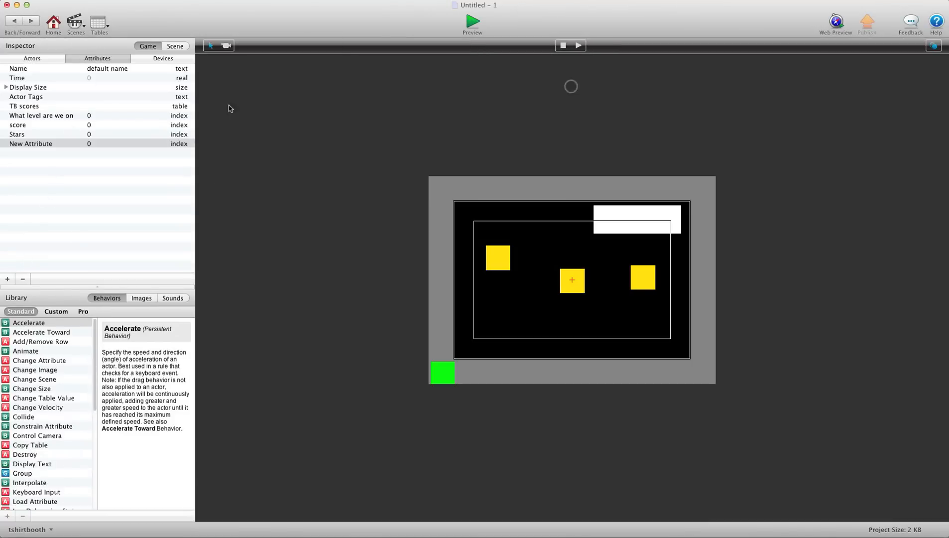
{"action": "left_click", "coordinate": [52, 144]}
{"action": "left_click", "coordinate": [52, 144]}
{"action": "key", "text": "BackSpace"}
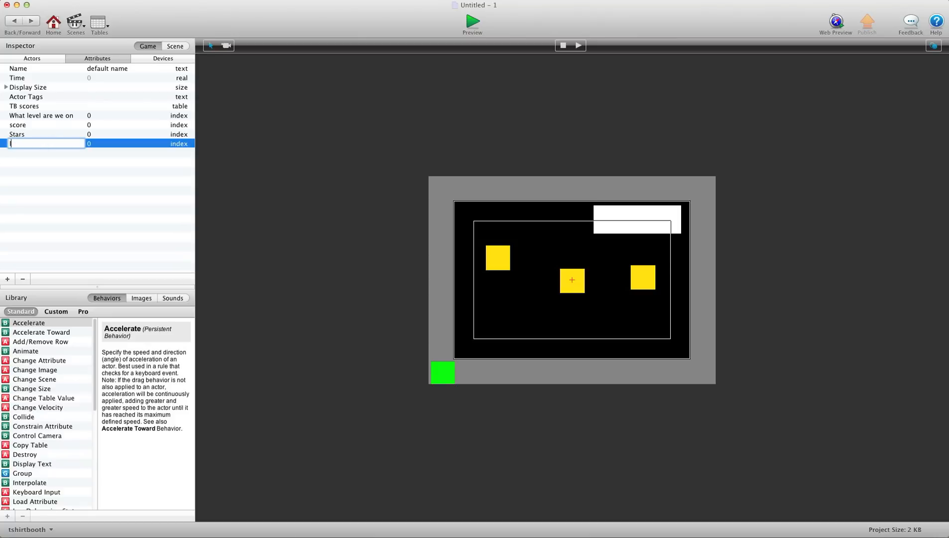
{"action": "type", "text": "level 1 star"}
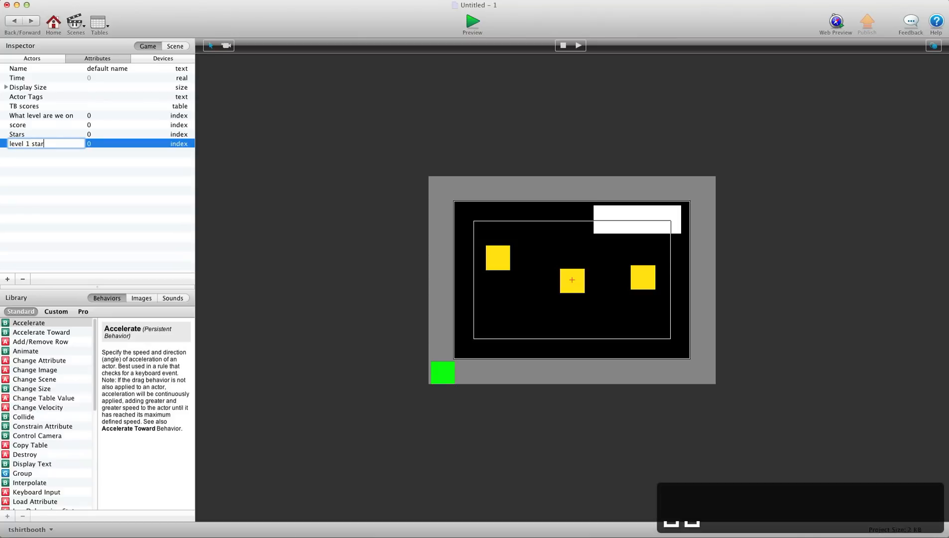
{"action": "type", "text": "s"}
{"action": "left_click", "coordinate": [76, 170]}
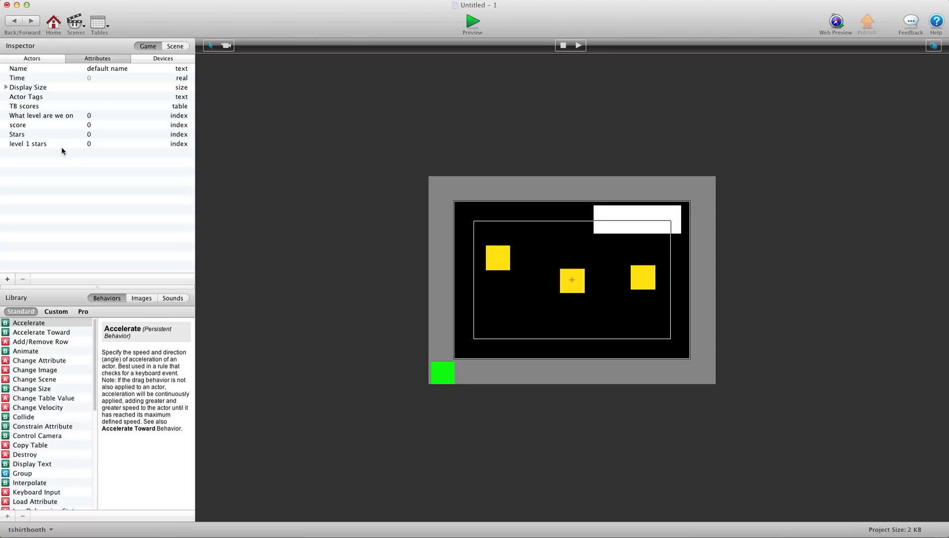
Step: Delete the "level 1 stars" game attribute
{"action": "left_click", "coordinate": [60, 145]}
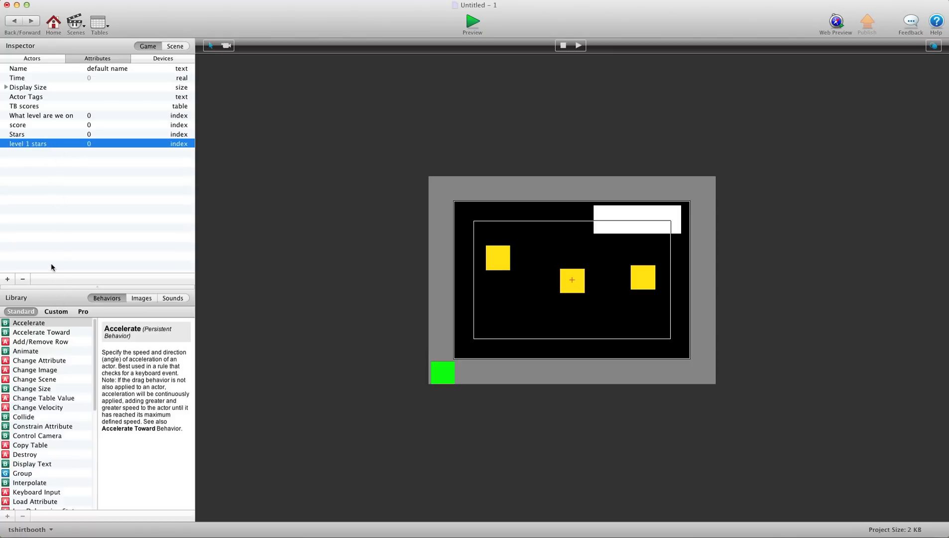
{"action": "left_click", "coordinate": [22, 279]}
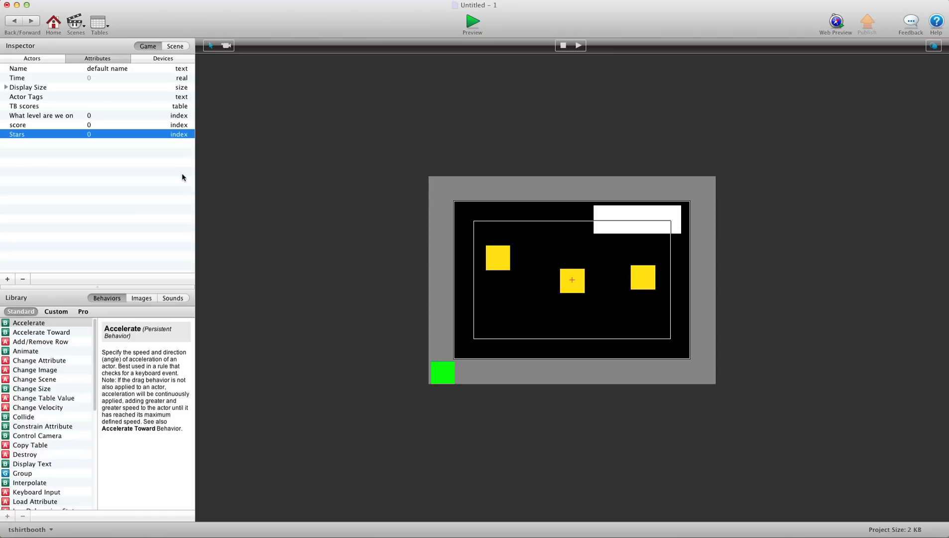
{"action": "left_click", "coordinate": [109, 187]}
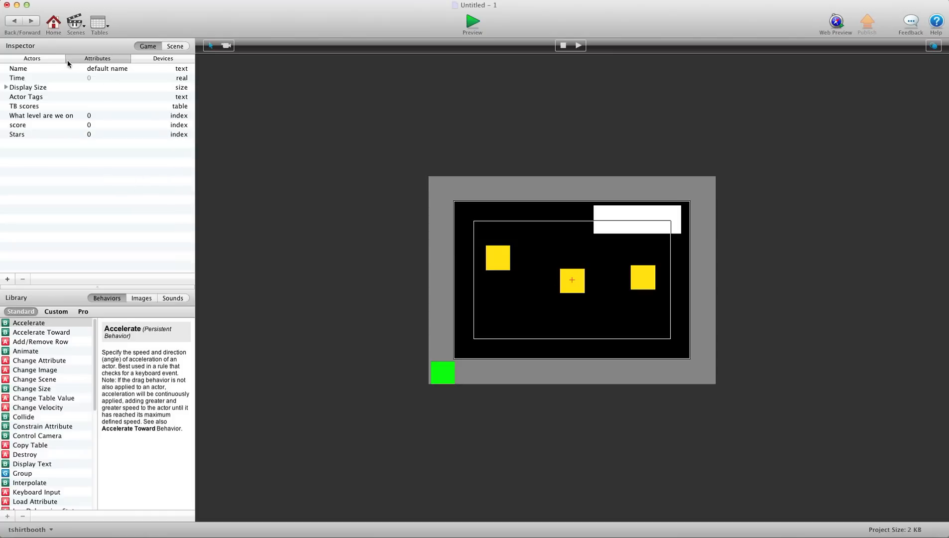
Step: Create a game attribute of type index named "Level unlocked"
{"action": "left_click", "coordinate": [19, 58]}
{"action": "left_click", "coordinate": [111, 59]}
{"action": "left_click", "coordinate": [8, 279]}
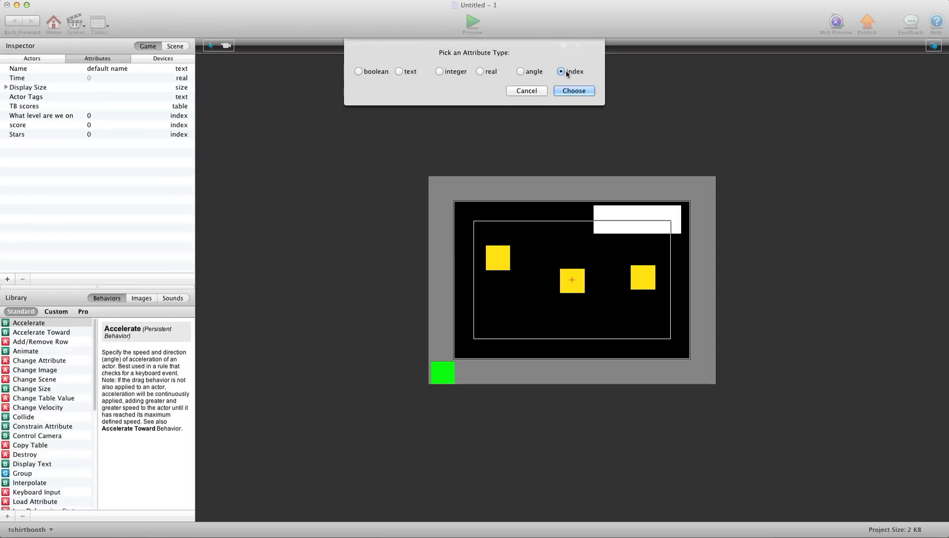
{"action": "left_click", "coordinate": [572, 91]}
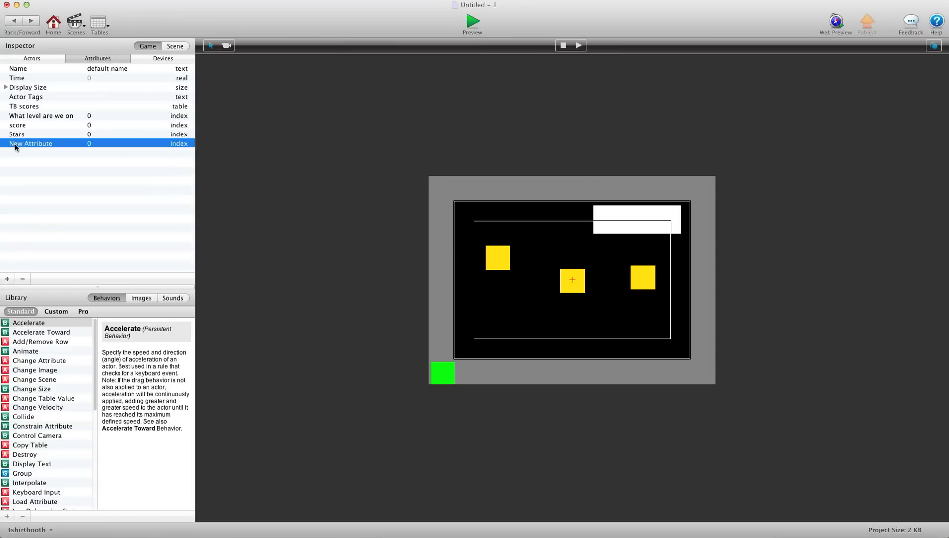
{"action": "double_click", "coordinate": [16, 146]}
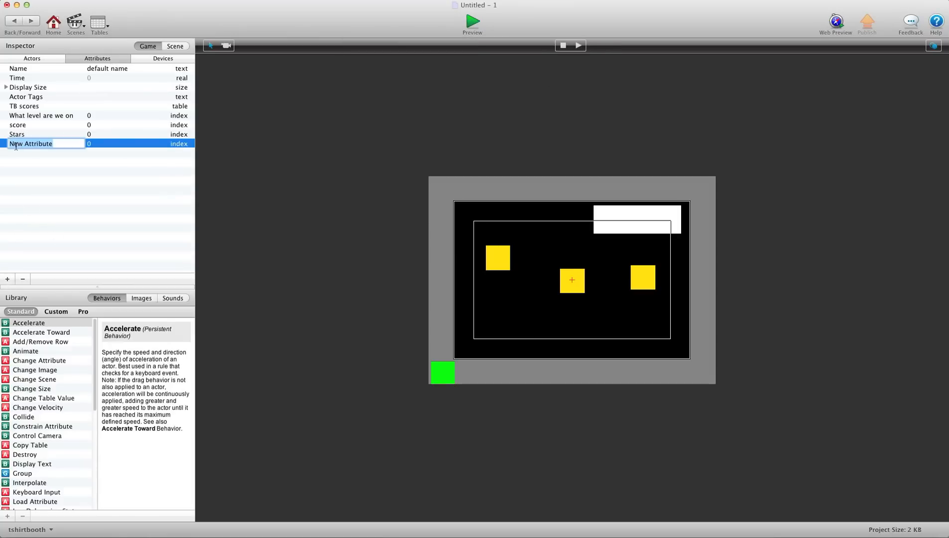
{"action": "type", "text": "Level un"}
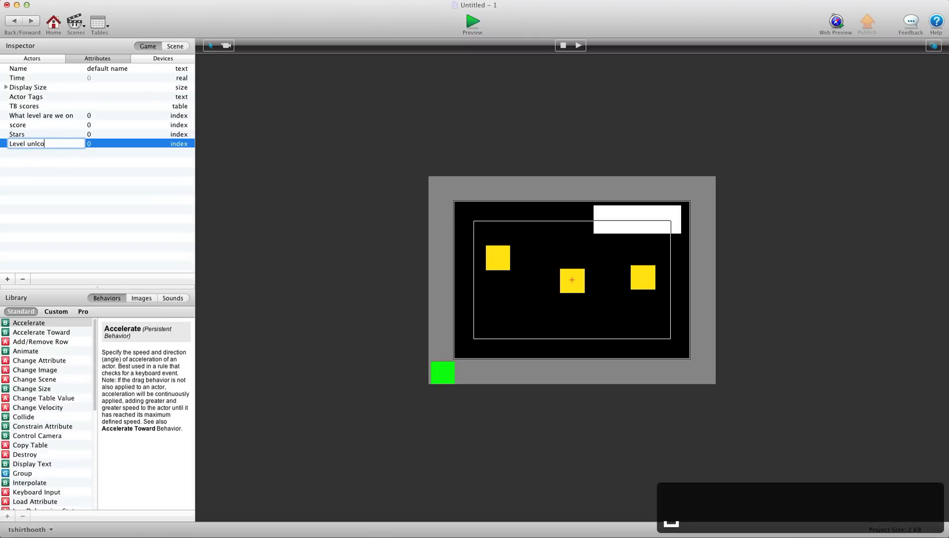
{"action": "type", "text": "lco"}
{"action": "key", "text": "BackSpace"}
{"action": "key", "text": "BackSpace"}
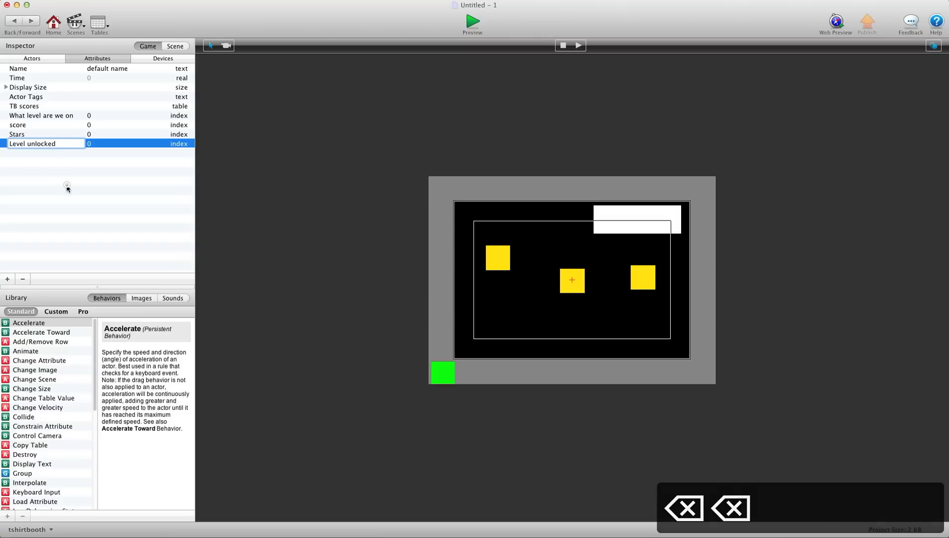
{"action": "left_click", "coordinate": [74, 172]}
Step: Set the default value of the "Level unlocked" attribute to 1
{"action": "double_click", "coordinate": [92, 144]}
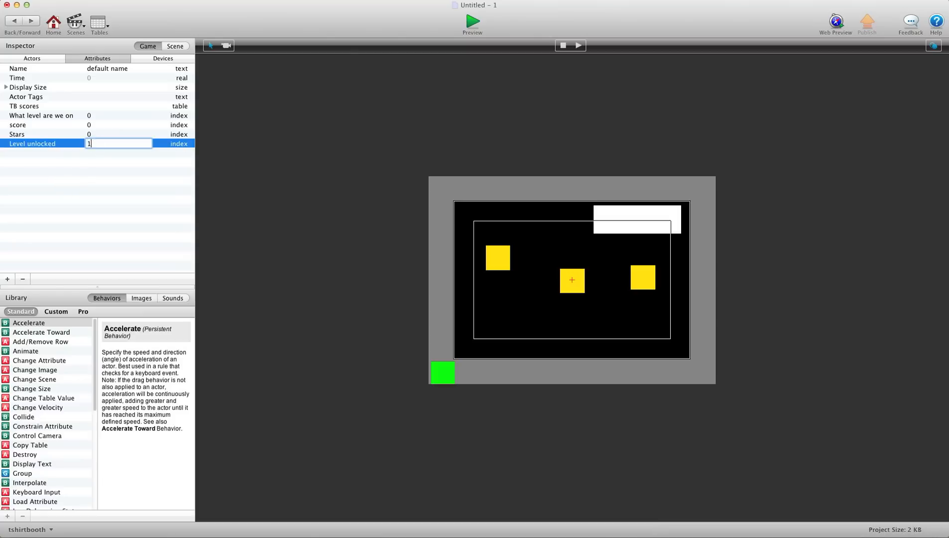
{"action": "type", "text": "1"}
{"action": "left_click", "coordinate": [71, 194]}
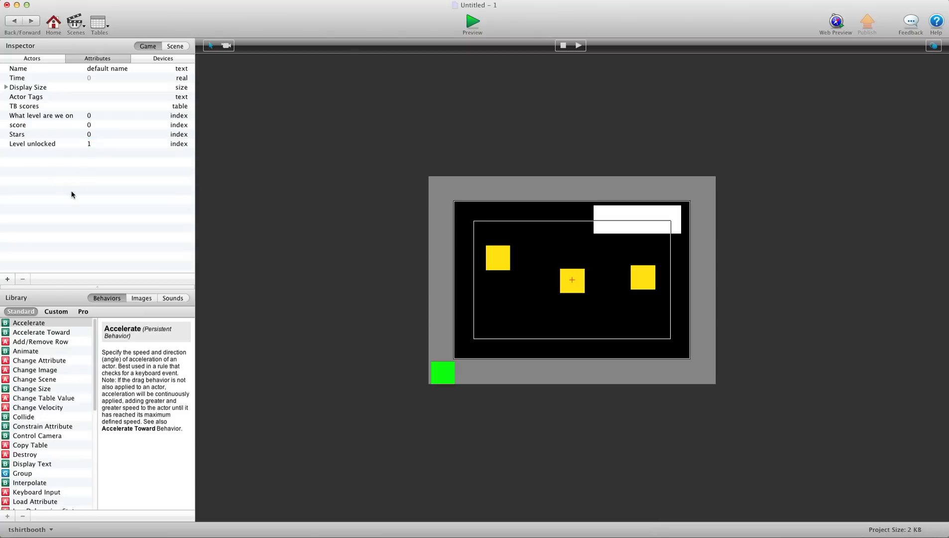
{"action": "left_click", "coordinate": [93, 144]}
{"action": "left_click", "coordinate": [104, 230]}
Step: Create a game attribute of type boolean named "level complete"
{"action": "left_click", "coordinate": [46, 59]}
{"action": "left_click", "coordinate": [97, 58]}
{"action": "left_click", "coordinate": [8, 279]}
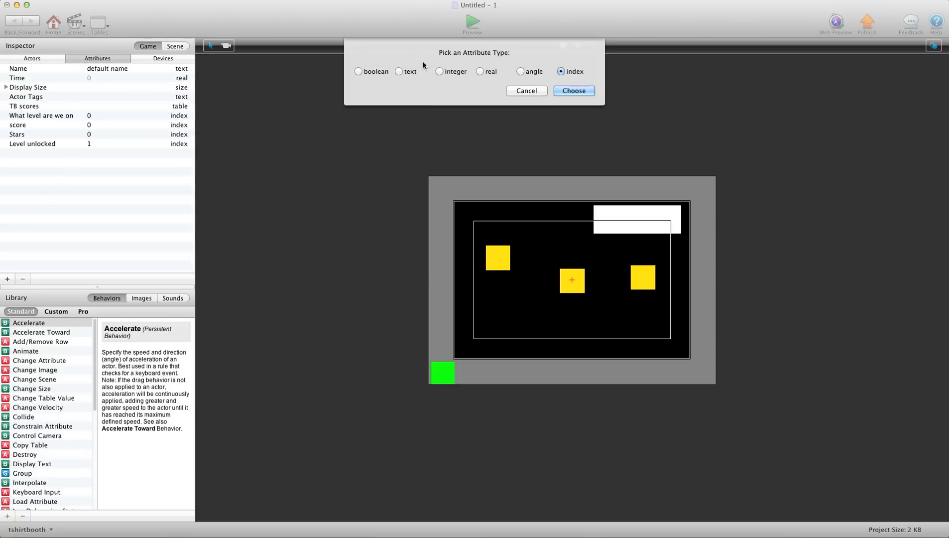
{"action": "left_click", "coordinate": [370, 73]}
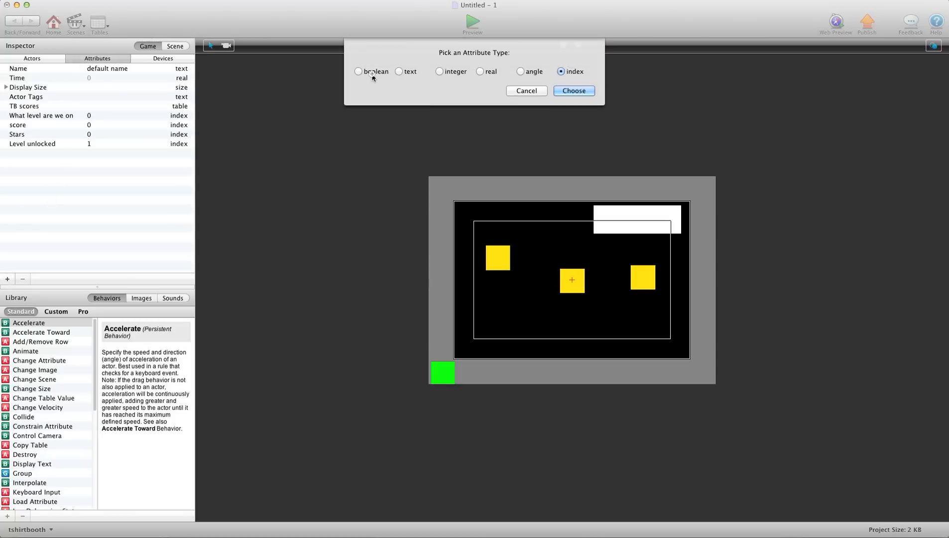
{"action": "left_click", "coordinate": [570, 91]}
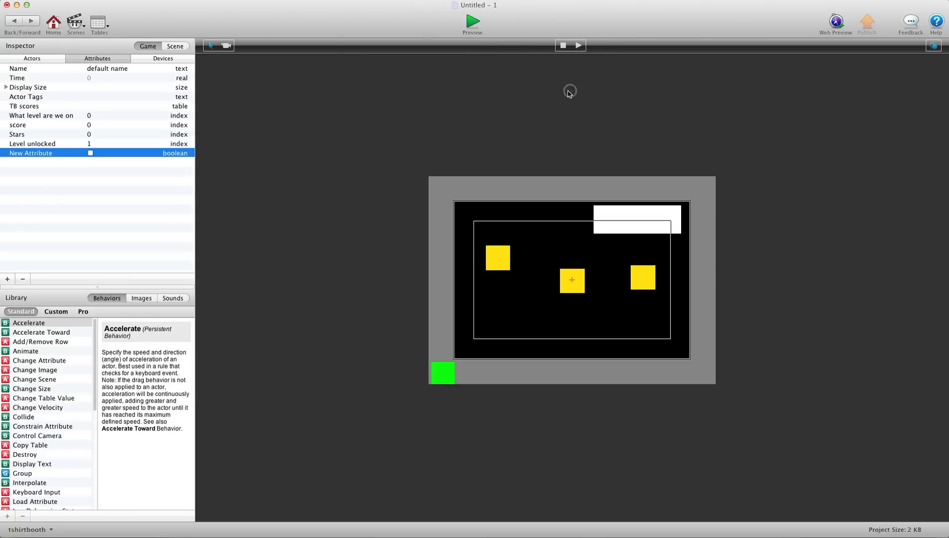
{"action": "double_click", "coordinate": [40, 153]}
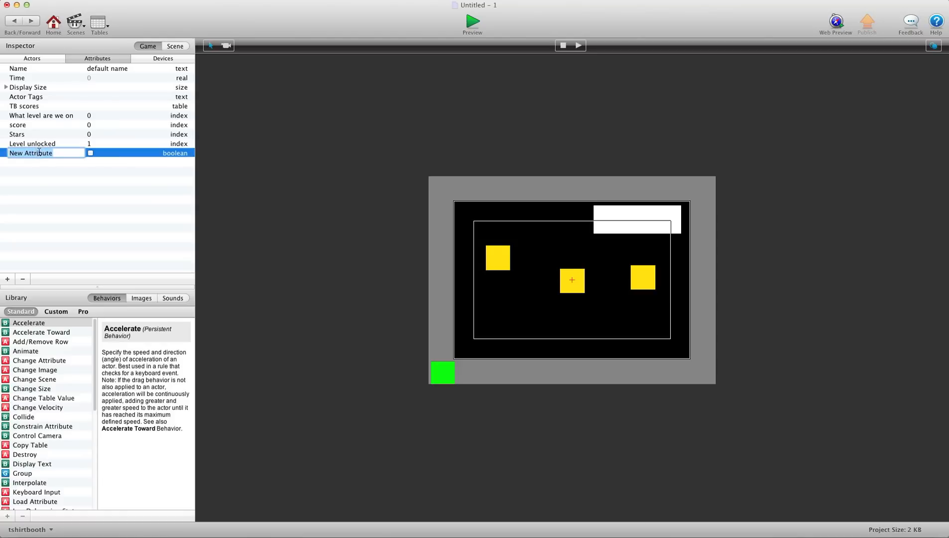
{"action": "key", "text": "BackSpace"}
{"action": "type", "text": "level compl"}
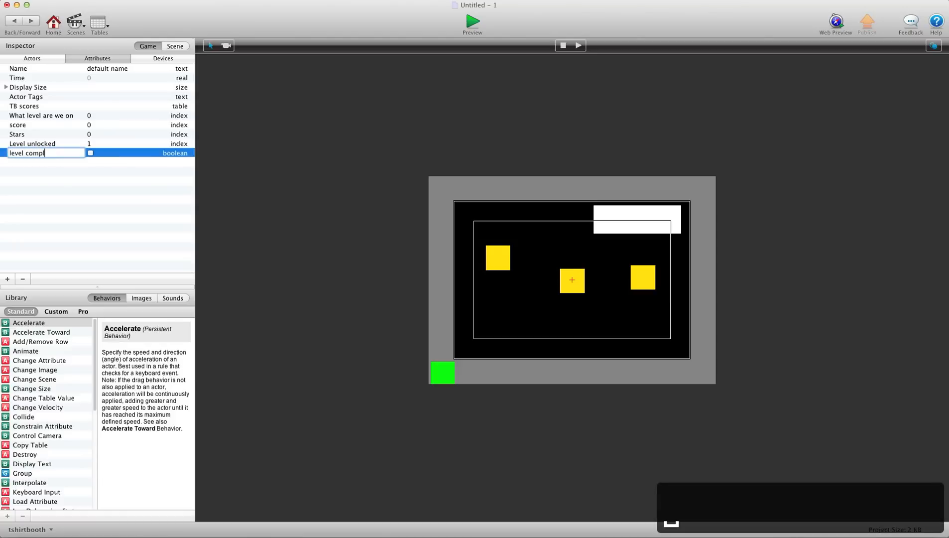
{"action": "type", "text": "ete"}
{"action": "left_click", "coordinate": [68, 178]}
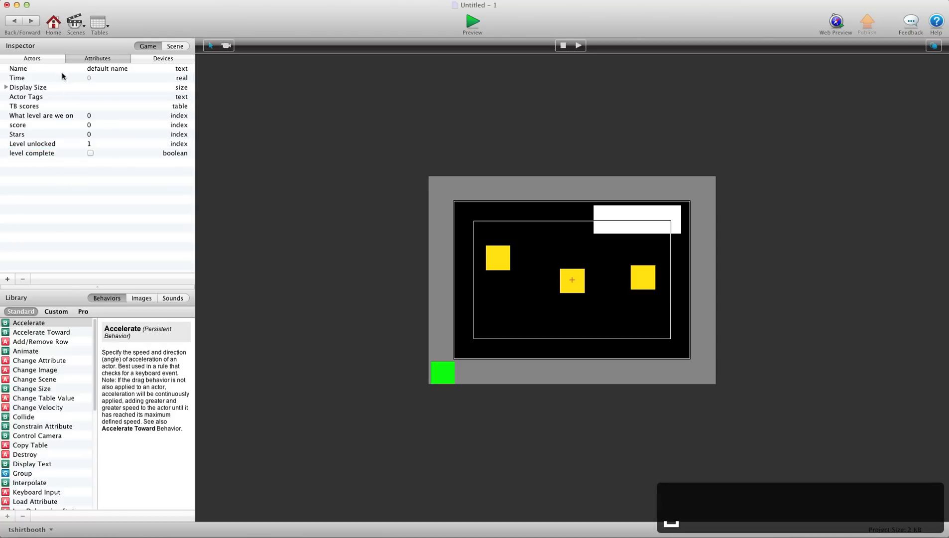
Step: Create a new actor, place it in the level scene, and resize it to a wide, thin bar centred along the bottom edge
{"action": "left_click", "coordinate": [52, 58]}
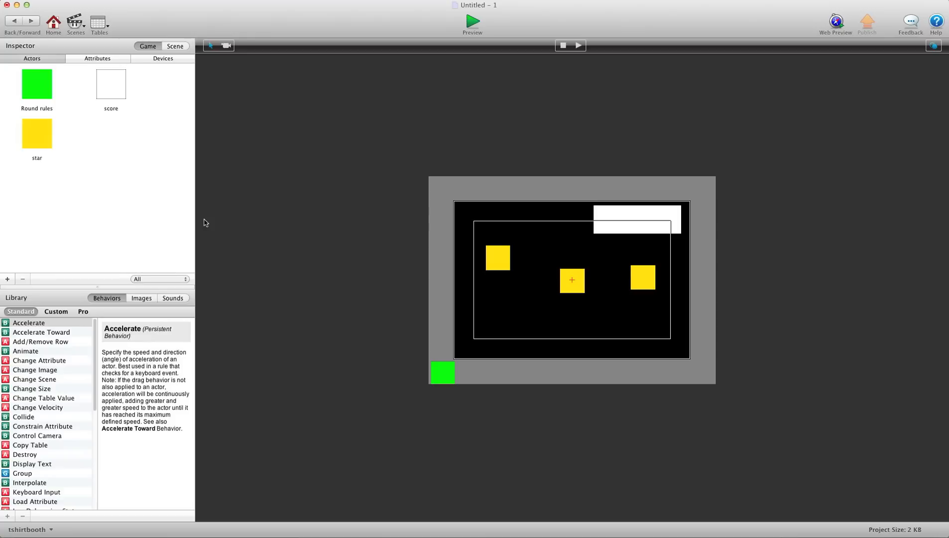
{"action": "left_click", "coordinate": [6, 279]}
{"action": "left_click_drag", "start_coordinate": [112, 131], "coordinate": [521, 339]}
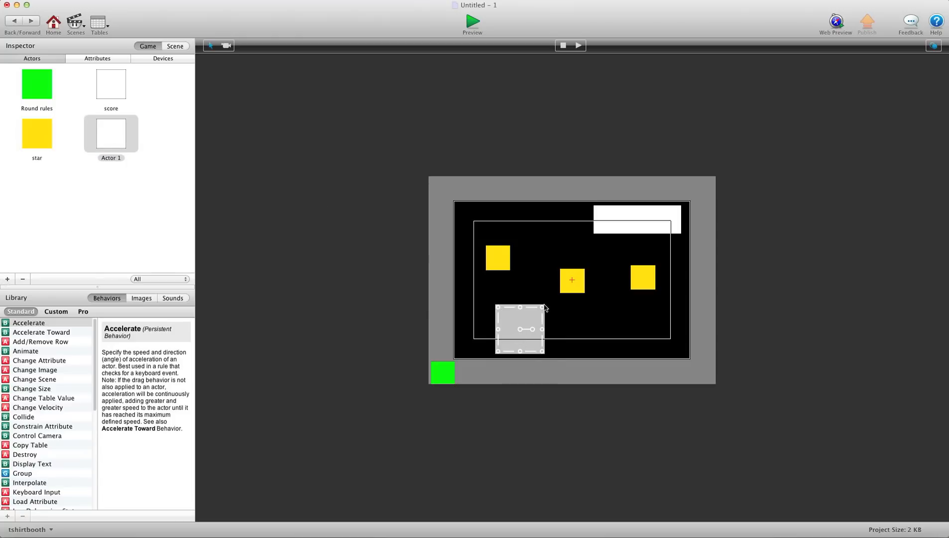
{"action": "left_click_drag", "start_coordinate": [544, 307], "coordinate": [593, 339]}
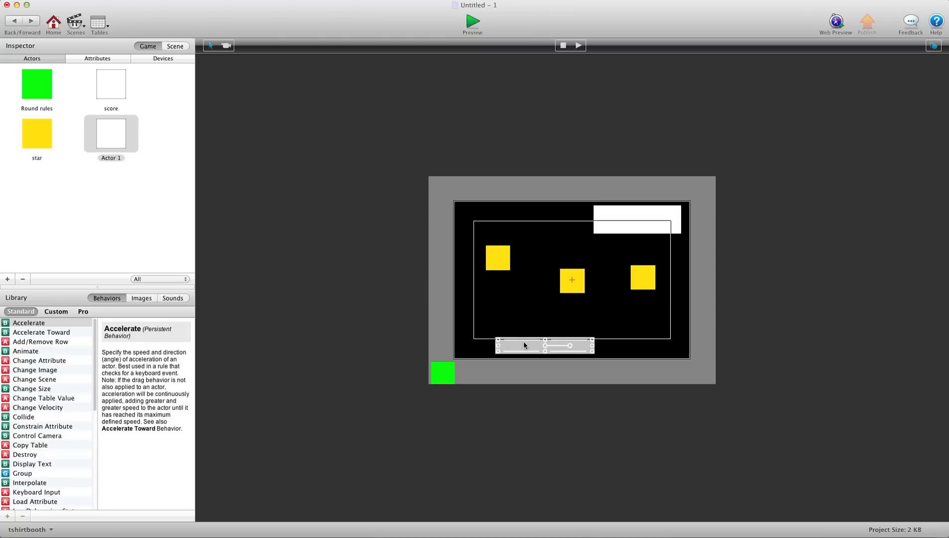
{"action": "left_click_drag", "start_coordinate": [524, 345], "coordinate": [557, 346]}
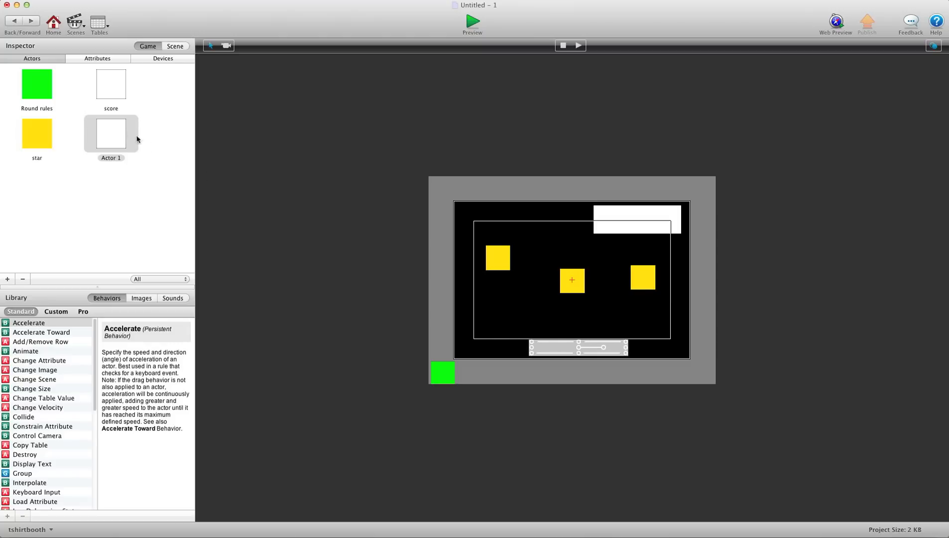
Step: Add a rule to the new bar actor that triggers when touch is pressed
{"action": "double_click", "coordinate": [123, 128]}
{"action": "left_click", "coordinate": [911, 46]}
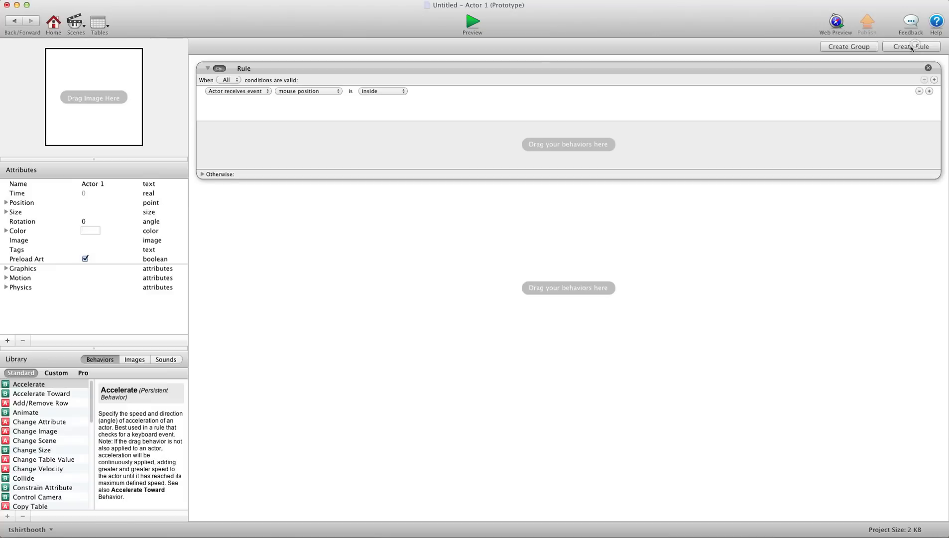
{"action": "left_click", "coordinate": [328, 91]}
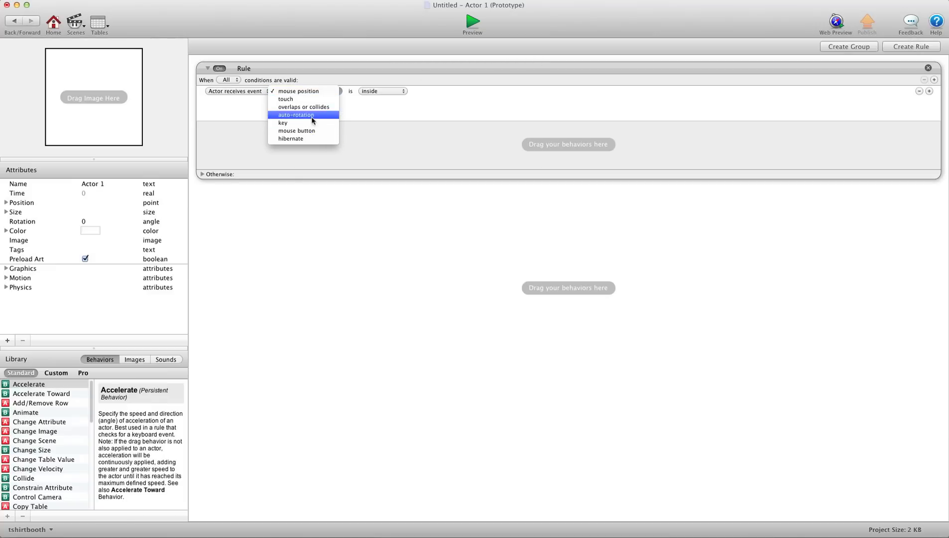
{"action": "left_click", "coordinate": [306, 99]}
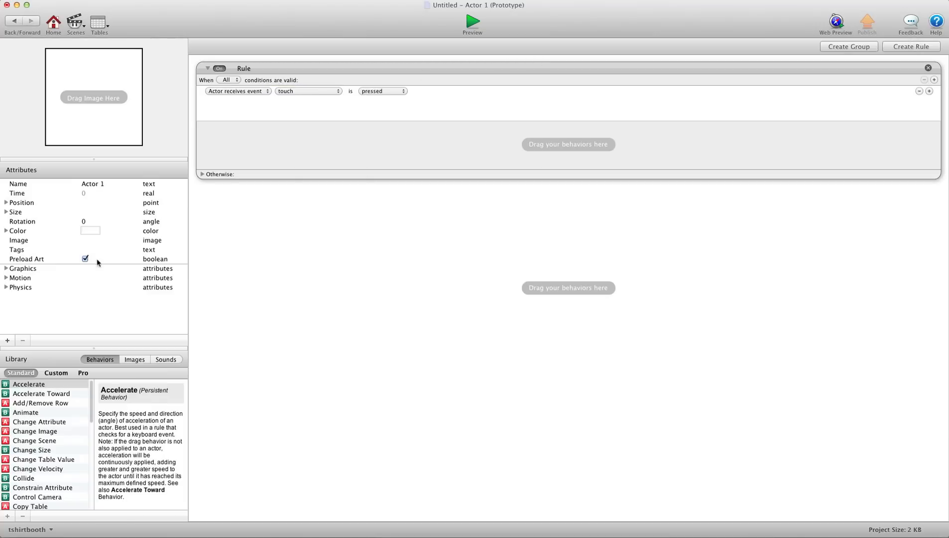
Step: Add a Change Attribute behavior to the touch rule that sets game.level complete to true
{"action": "left_click_drag", "start_coordinate": [52, 422], "coordinate": [368, 166]}
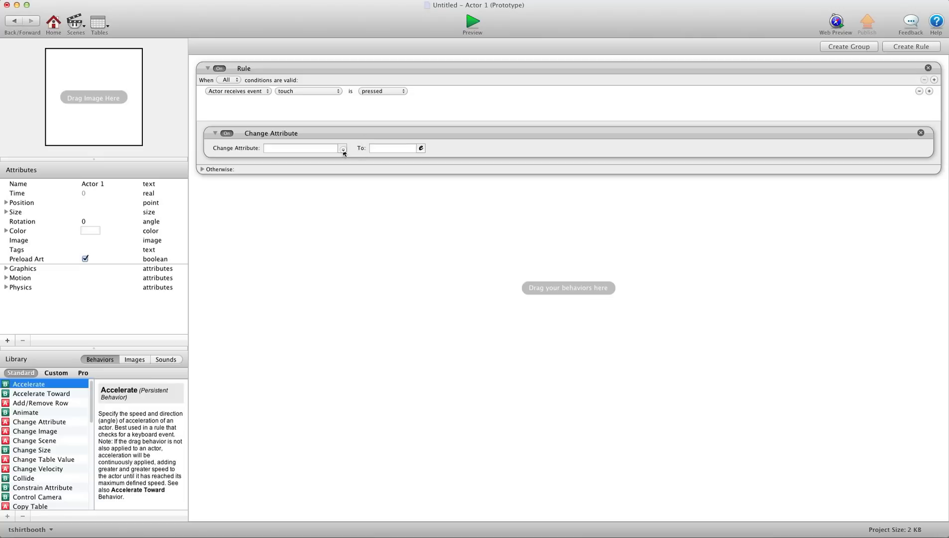
{"action": "left_click", "coordinate": [343, 150]}
{"action": "left_click", "coordinate": [346, 158]}
{"action": "scroll", "coordinate": [407, 201], "scroll_direction": "down", "scroll_amount": 2}
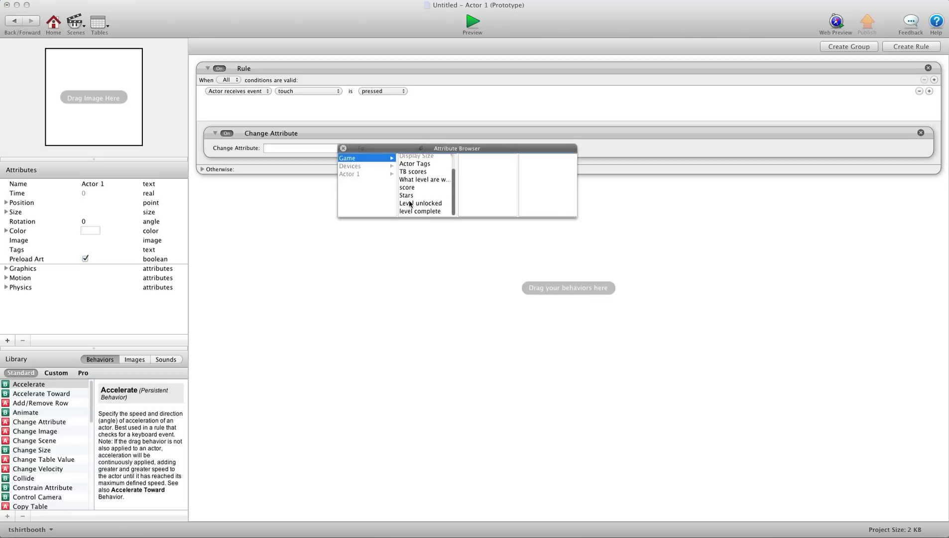
{"action": "double_click", "coordinate": [420, 211]}
{"action": "left_click", "coordinate": [398, 148]}
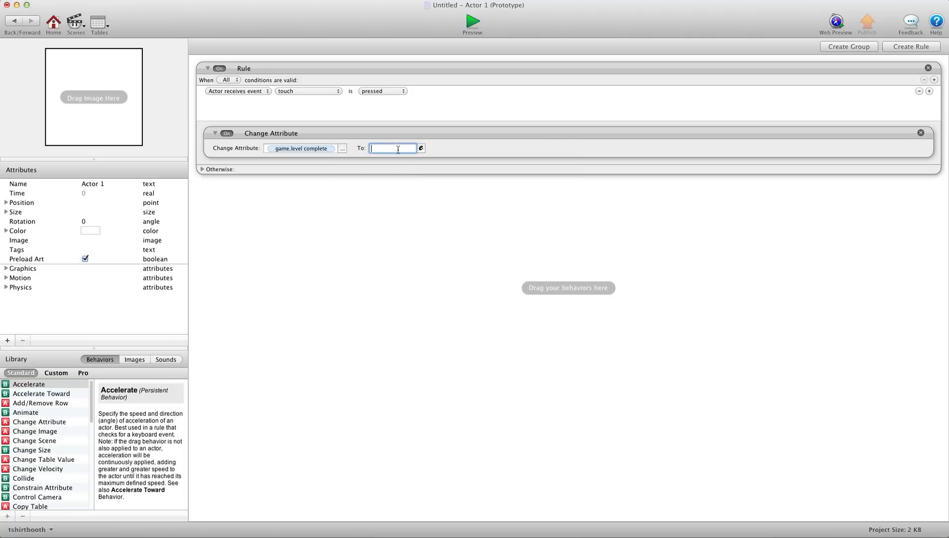
{"action": "left_click", "coordinate": [395, 199]}
Step: Add a Display Text behavior below the touch rule with the text "press to complete"
{"action": "scroll", "coordinate": [59, 393], "scroll_direction": "down", "scroll_amount": 2}
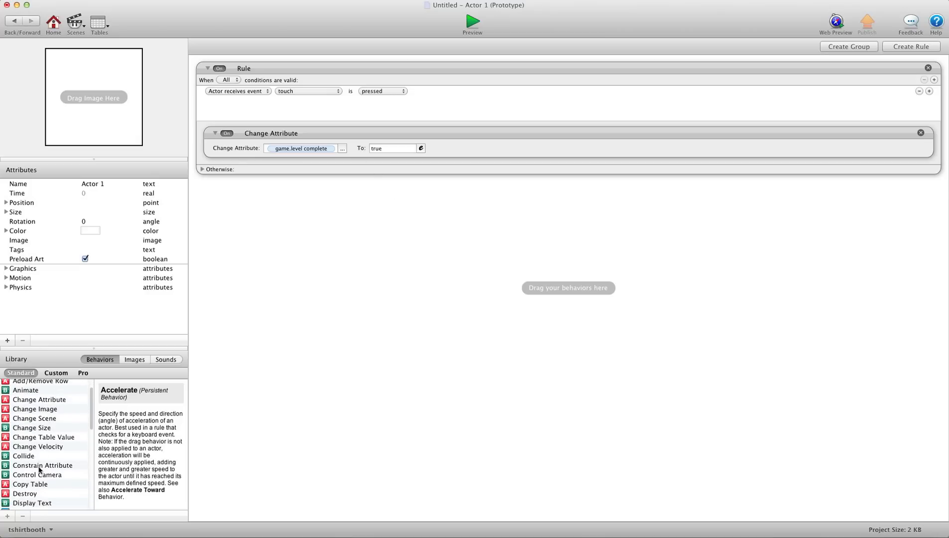
{"action": "scroll", "coordinate": [40, 470], "scroll_direction": "down", "scroll_amount": 2}
{"action": "left_click_drag", "start_coordinate": [33, 484], "coordinate": [359, 259]}
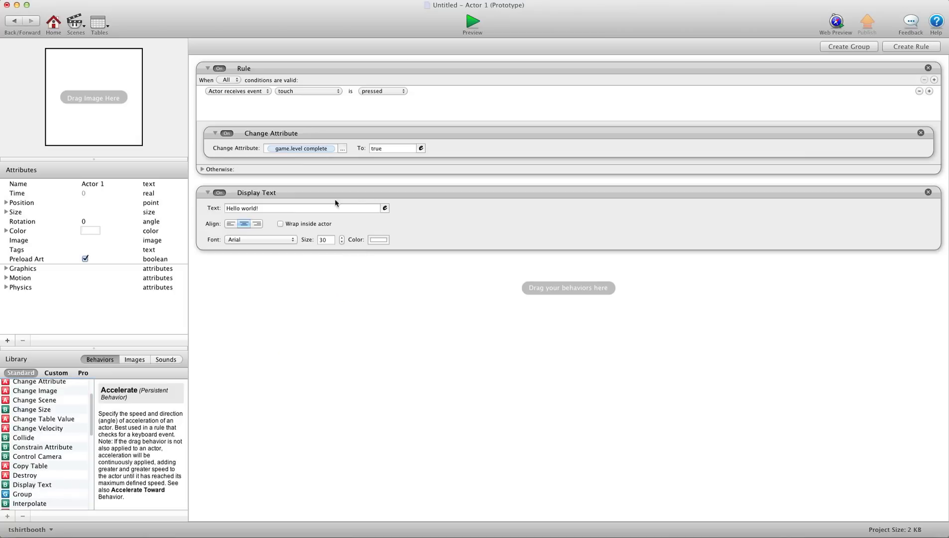
{"action": "left_click", "coordinate": [352, 209]}
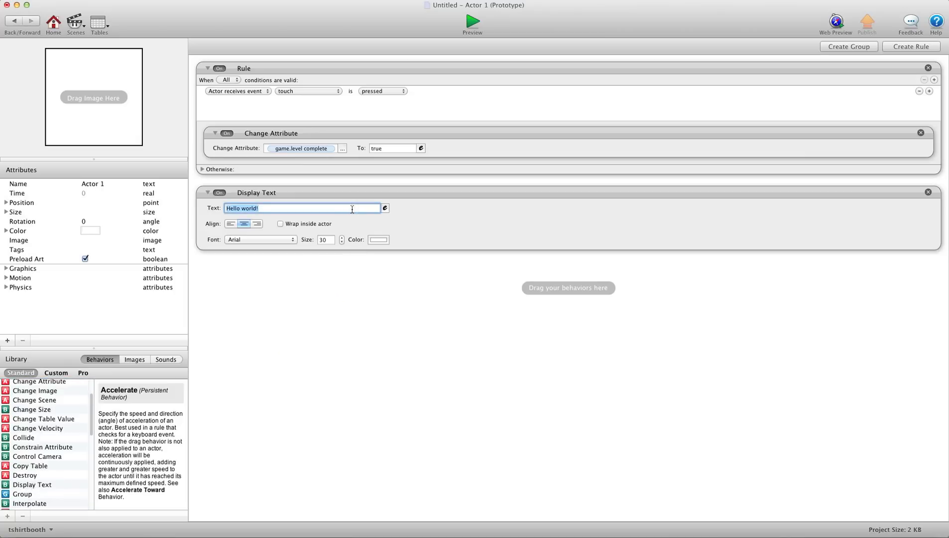
{"action": "type", "text": "press to p"}
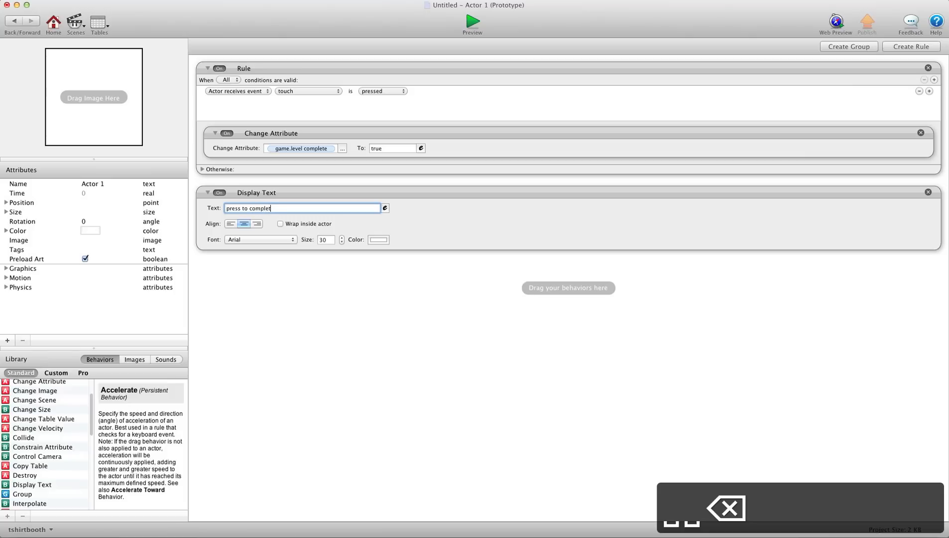
Step: Set the "press to complete" text color to bright green and return to the level scene
{"action": "left_click", "coordinate": [377, 239]}
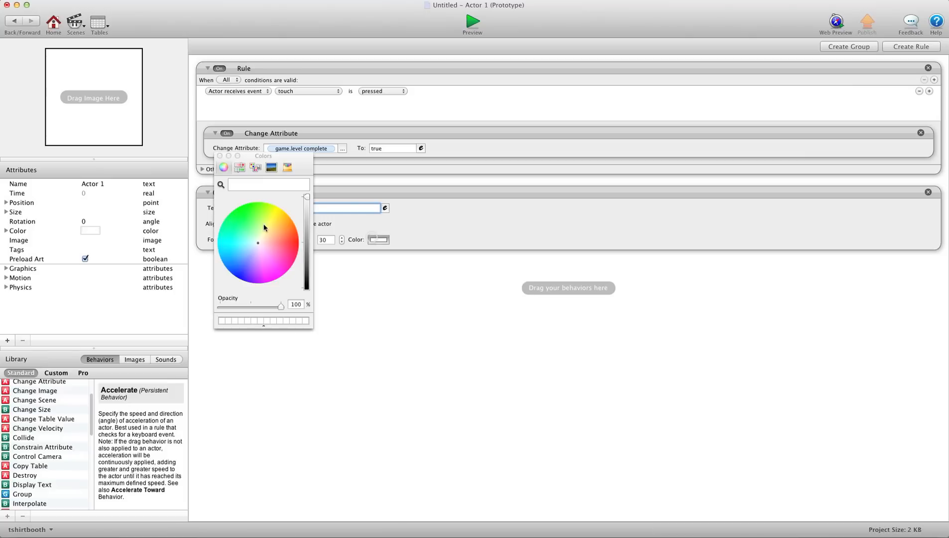
{"action": "left_click", "coordinate": [241, 213]}
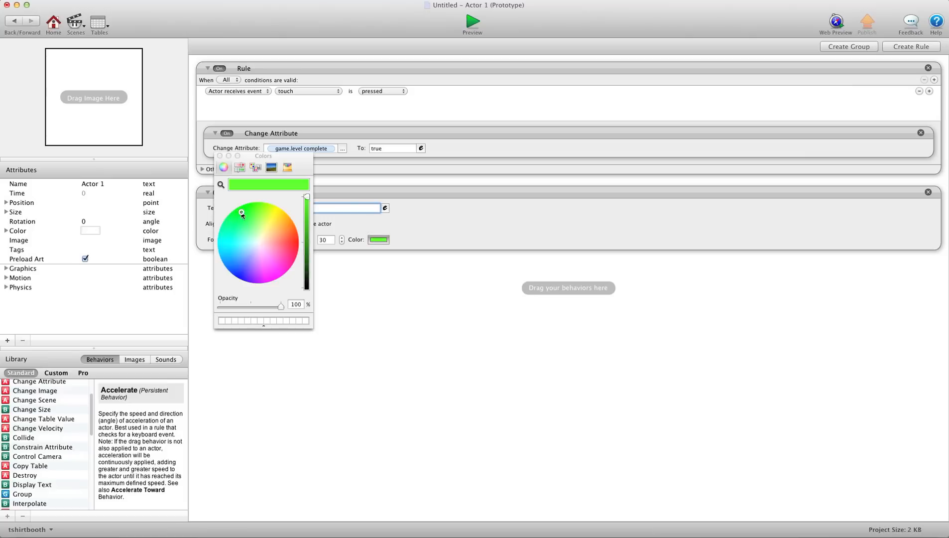
{"action": "left_click", "coordinate": [220, 156]}
{"action": "left_click", "coordinate": [15, 29]}
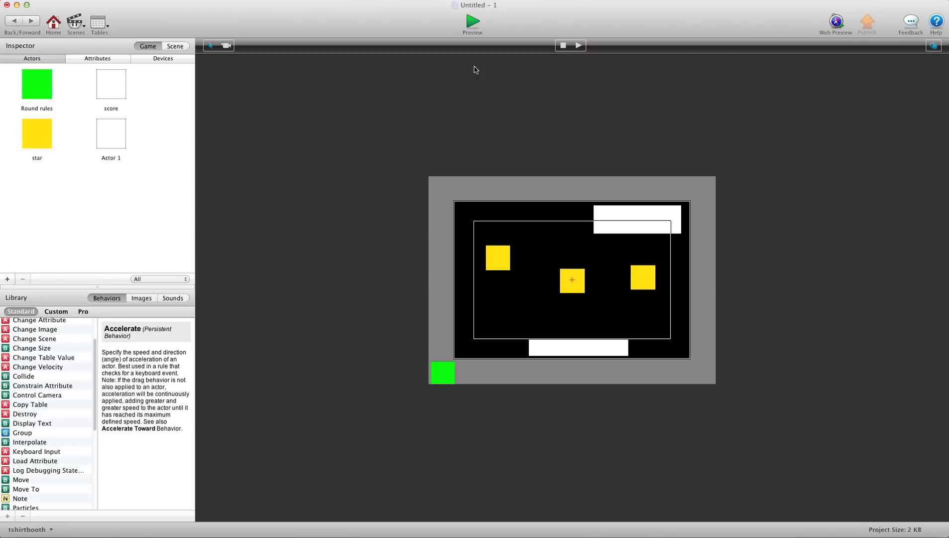
Step: Preview the level, touch all three stars to test them, and return to the scene editor
{"action": "left_click", "coordinate": [475, 20]}
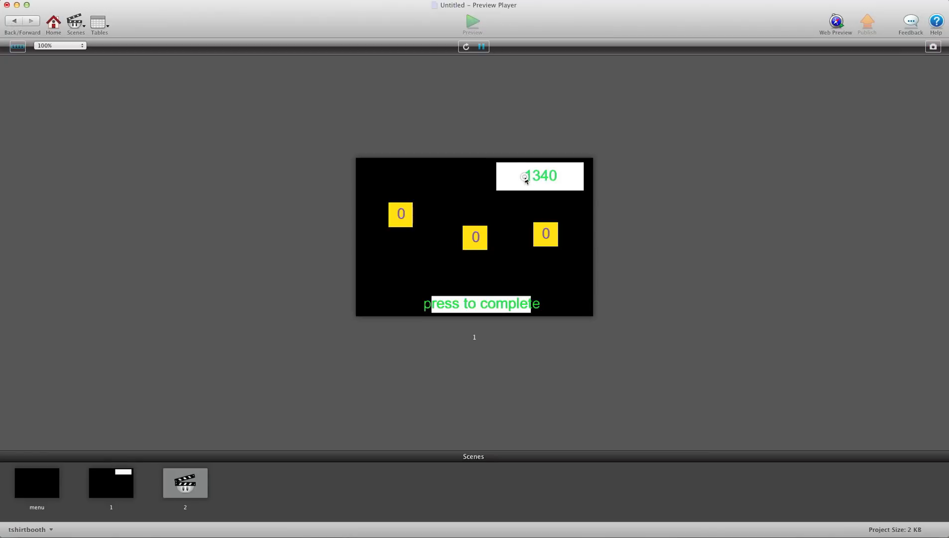
{"action": "left_click", "coordinate": [402, 214]}
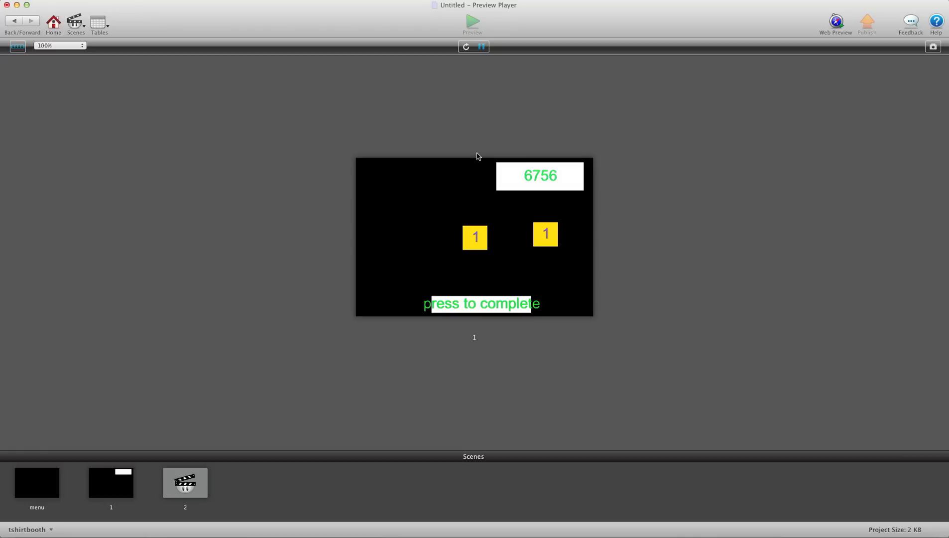
{"action": "left_click", "coordinate": [480, 237]}
{"action": "left_click", "coordinate": [544, 236]}
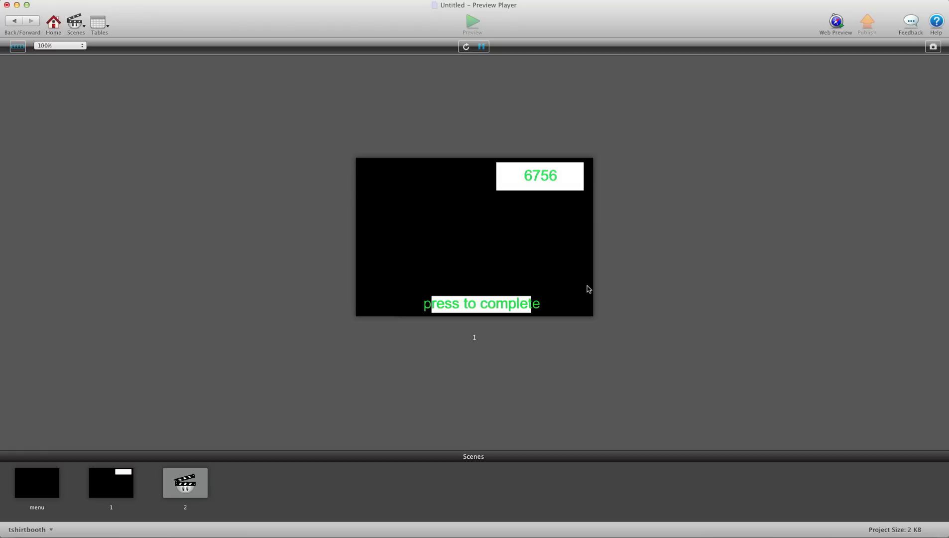
{"action": "left_click", "coordinate": [15, 21]}
Step: Save the project
{"action": "left_click", "coordinate": [78, 0]}
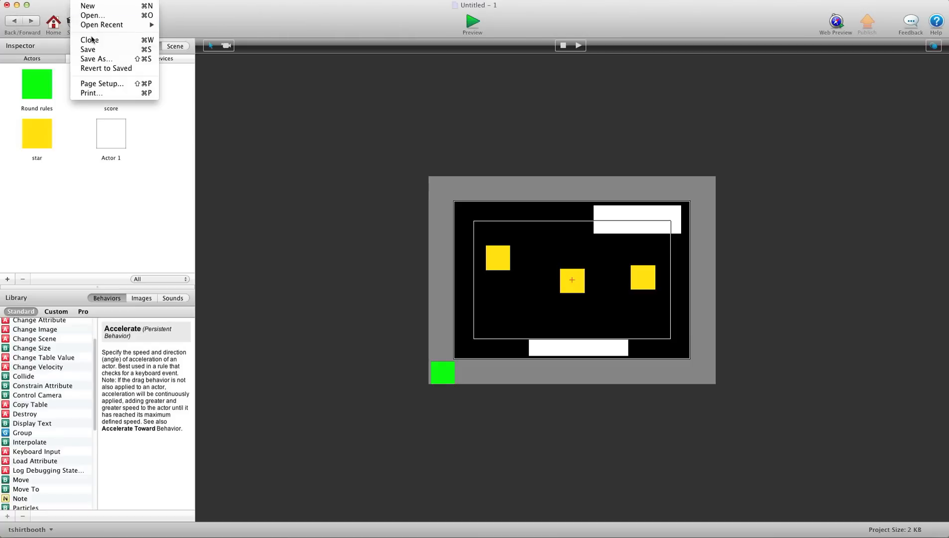
{"action": "left_click", "coordinate": [90, 49]}
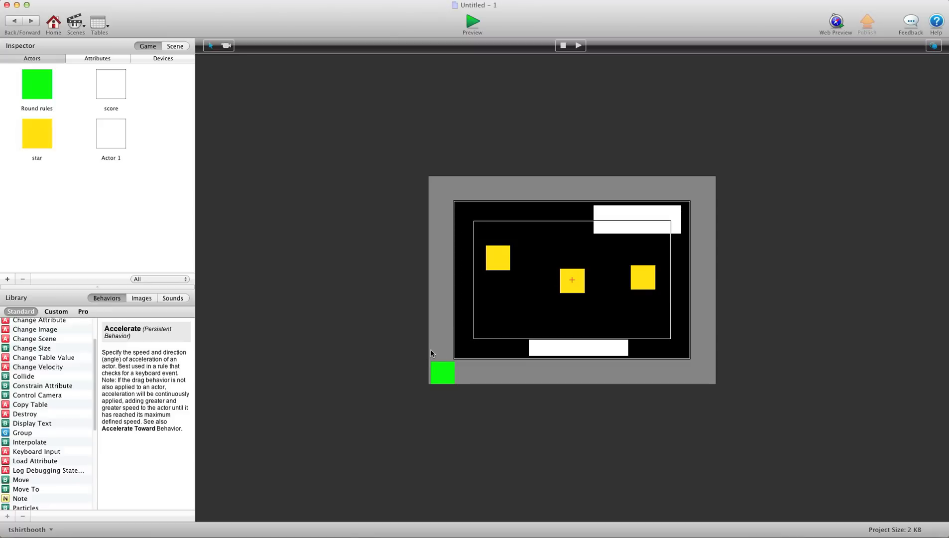
Step: Add a rule to the Round rules actor with the condition that the game attribute level complete is true
{"action": "double_click", "coordinate": [29, 90]}
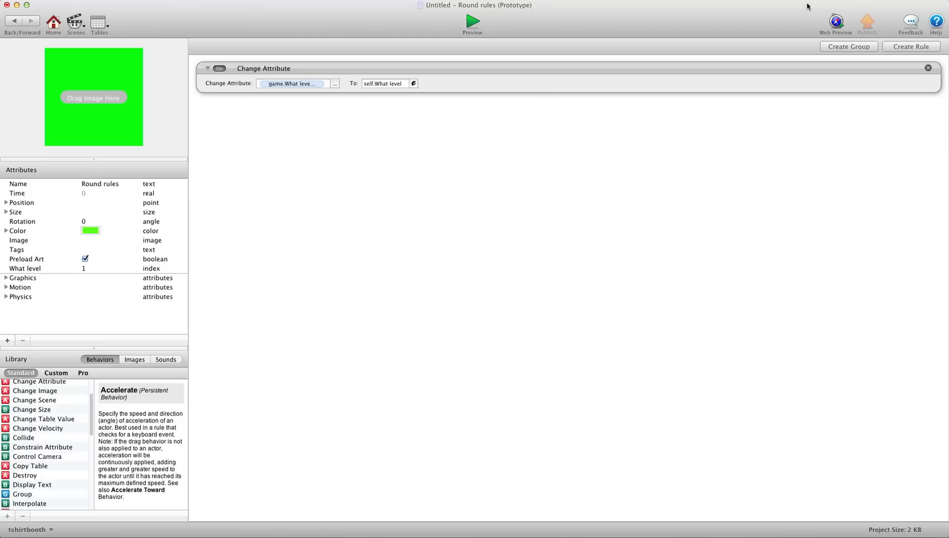
{"action": "left_click", "coordinate": [896, 46]}
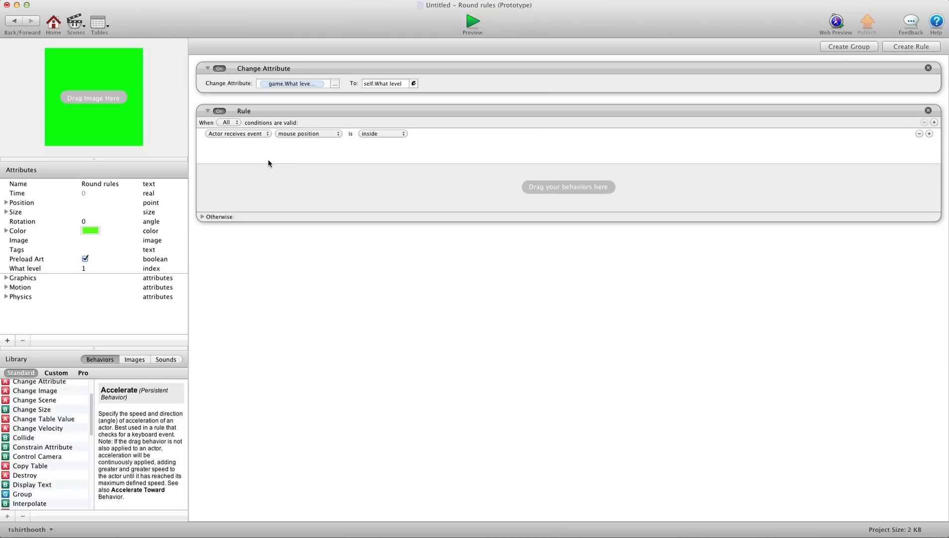
{"action": "left_click", "coordinate": [251, 138]}
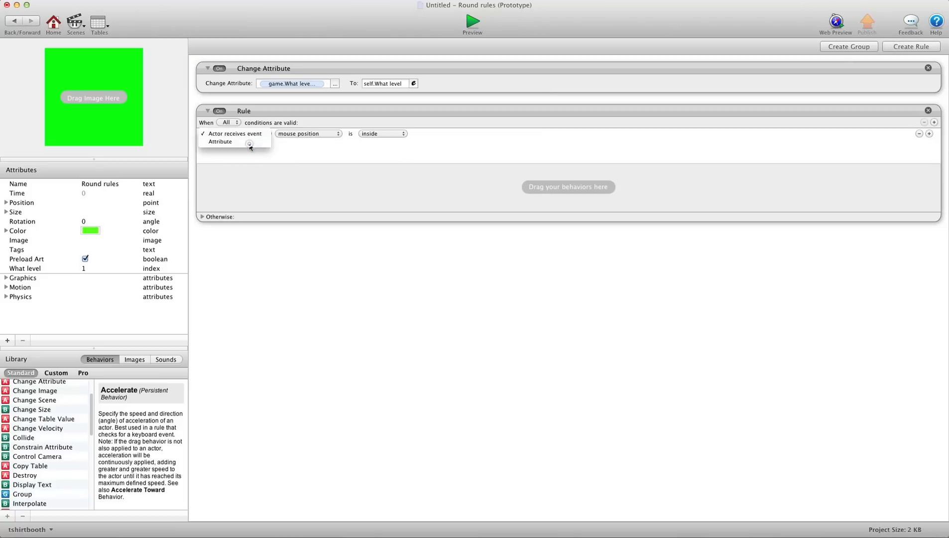
{"action": "left_click", "coordinate": [247, 143]}
{"action": "left_click", "coordinate": [339, 135]}
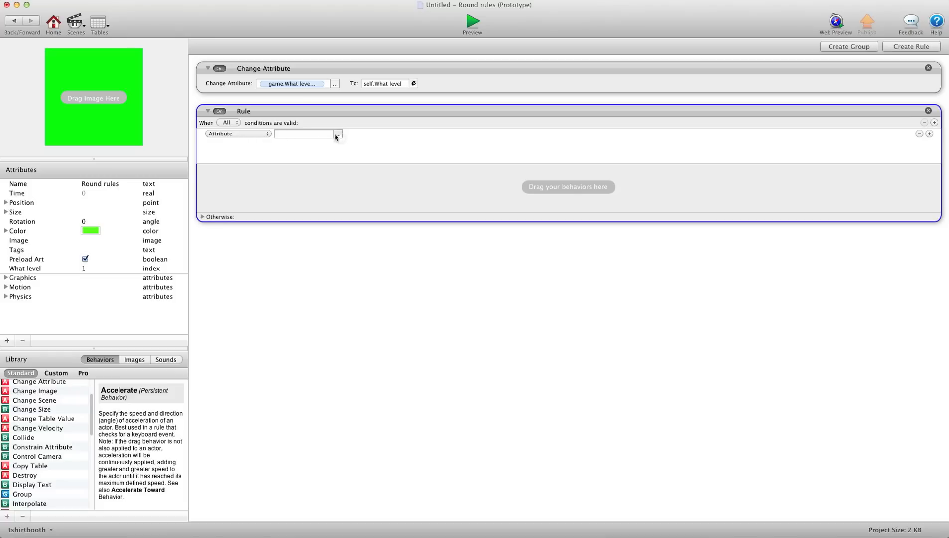
{"action": "left_click", "coordinate": [343, 144]}
{"action": "scroll", "coordinate": [420, 149], "scroll_direction": "down", "scroll_amount": 3}
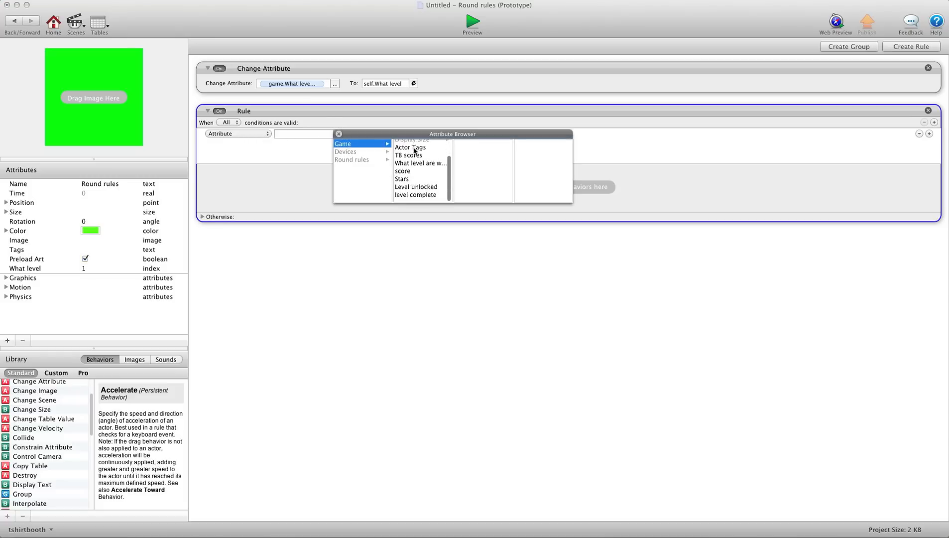
{"action": "left_click", "coordinate": [411, 200]}
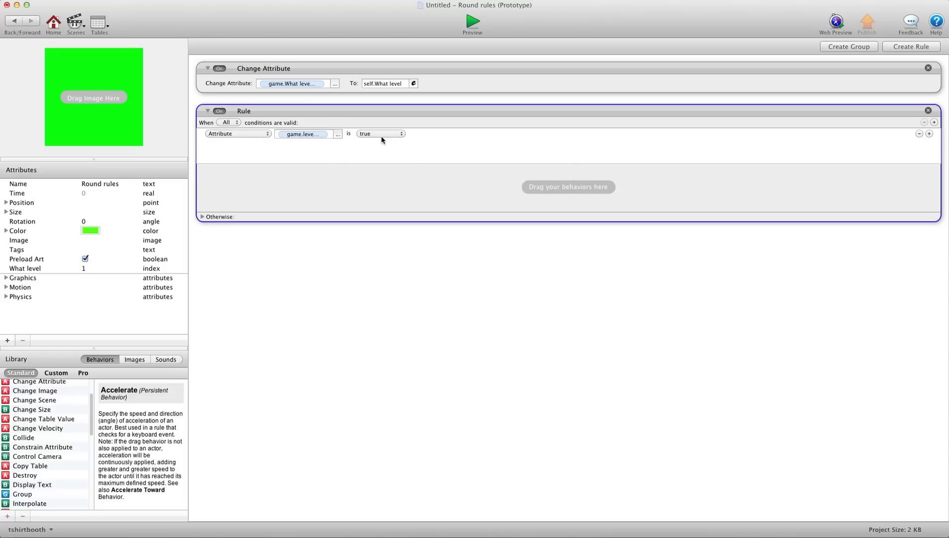
{"action": "left_click", "coordinate": [371, 187]}
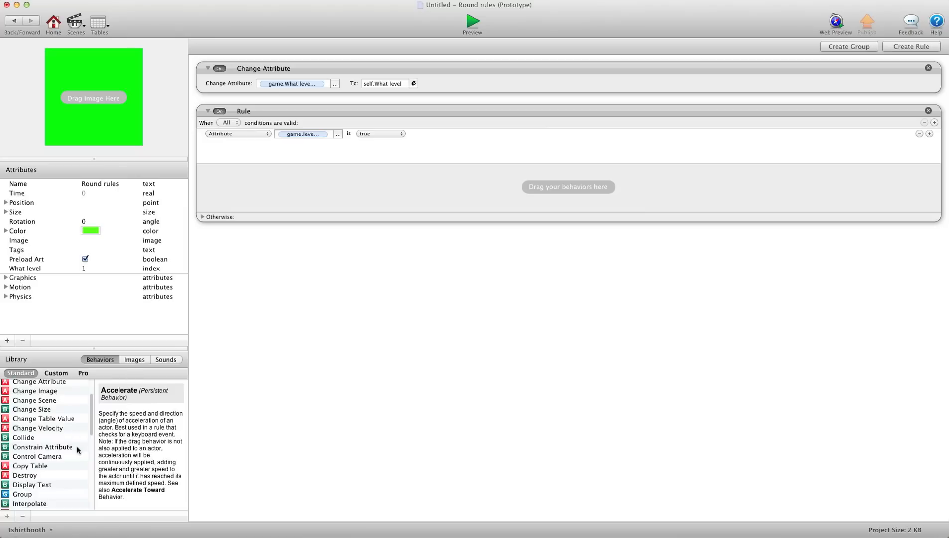
Step: Nest a new rule inside the level complete rule with an attribute condition on game.Level unlocked
{"action": "scroll", "coordinate": [76, 446], "scroll_direction": "down", "scroll_amount": 10}
{"action": "left_click_drag", "start_coordinate": [19, 449], "coordinate": [315, 196]}
{"action": "left_click", "coordinate": [270, 199]}
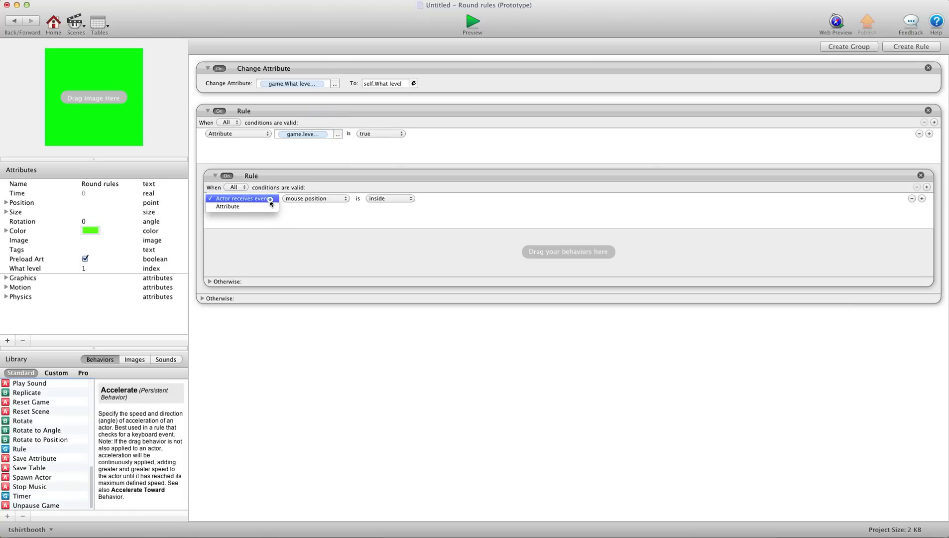
{"action": "left_click", "coordinate": [259, 206]}
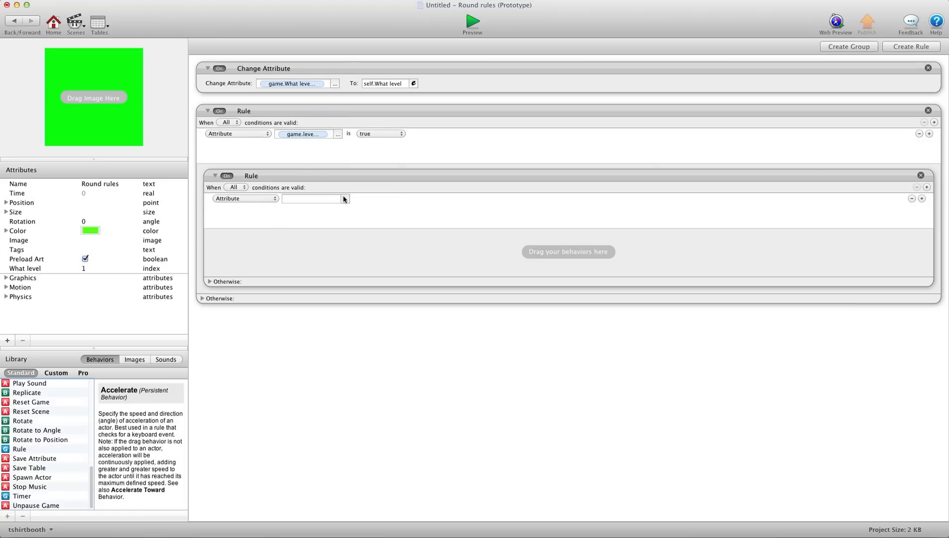
{"action": "left_click", "coordinate": [344, 199]}
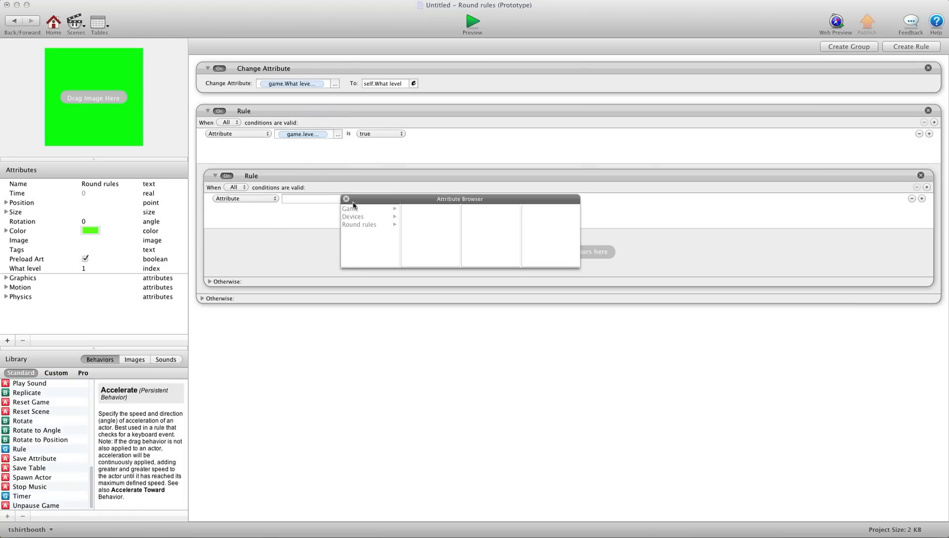
{"action": "left_click", "coordinate": [398, 207]}
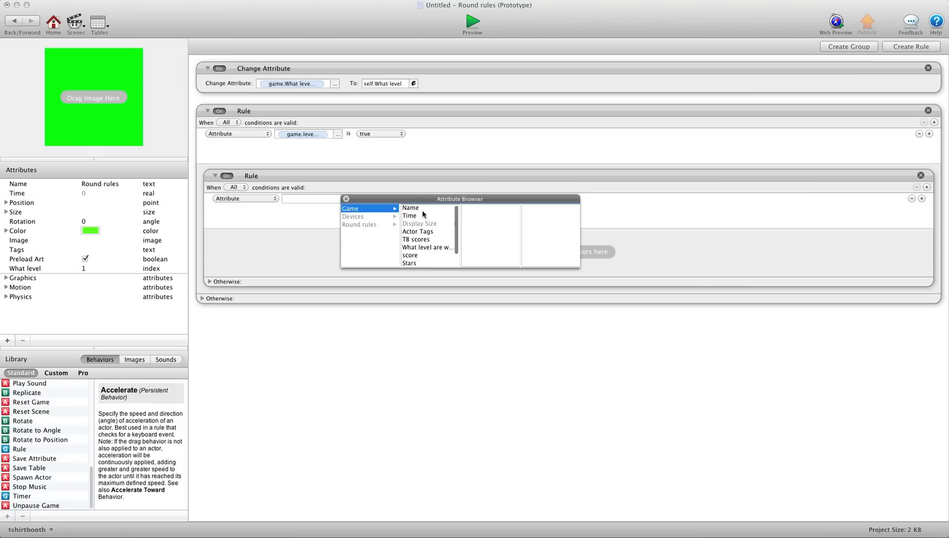
{"action": "scroll", "coordinate": [423, 219], "scroll_direction": "down", "scroll_amount": 2}
{"action": "left_click", "coordinate": [423, 255]}
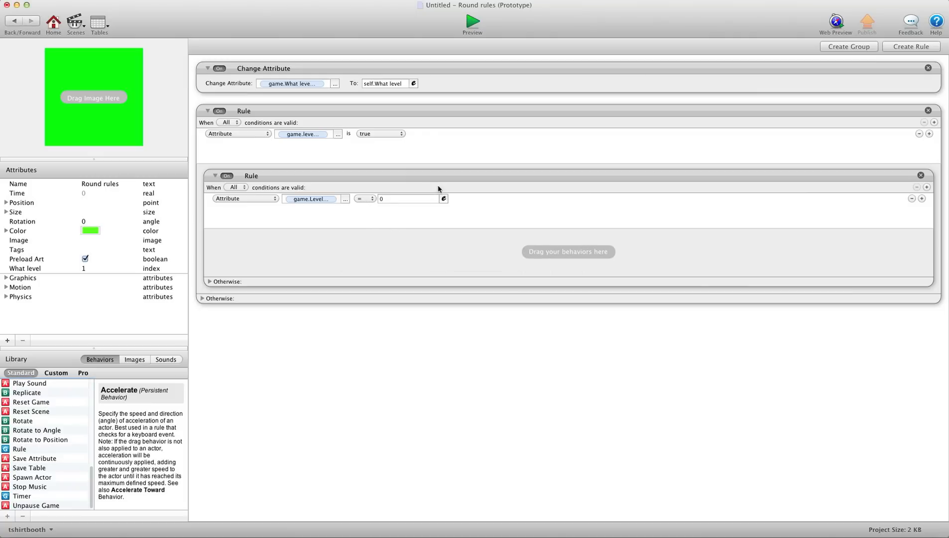
Step: Set the nested rule's condition to compare game.Level unlocked with the actor's own What level attribute
{"action": "left_click", "coordinate": [443, 198]}
{"action": "left_click", "coordinate": [384, 213]}
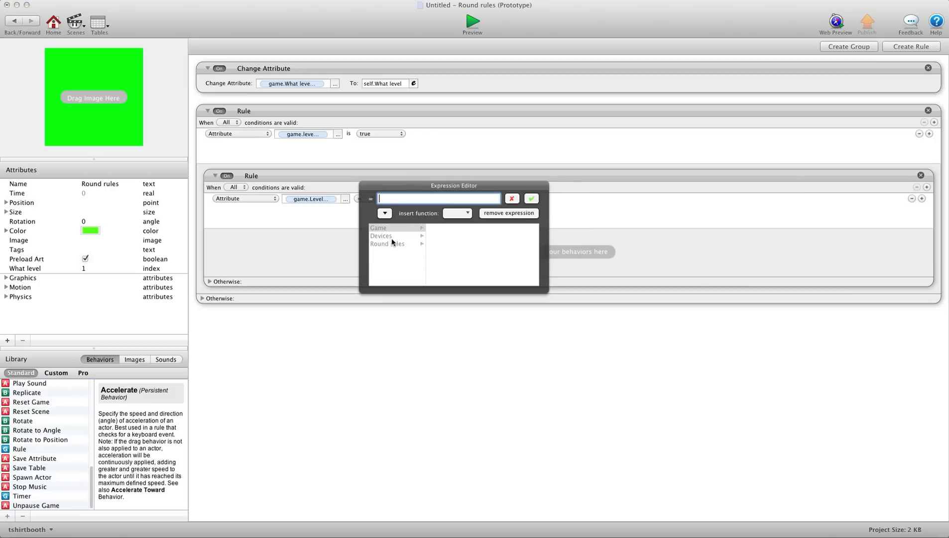
{"action": "left_click", "coordinate": [391, 244]}
{"action": "scroll", "coordinate": [445, 246], "scroll_direction": "down", "scroll_amount": 3}
{"action": "scroll", "coordinate": [446, 246], "scroll_direction": "down", "scroll_amount": 2}
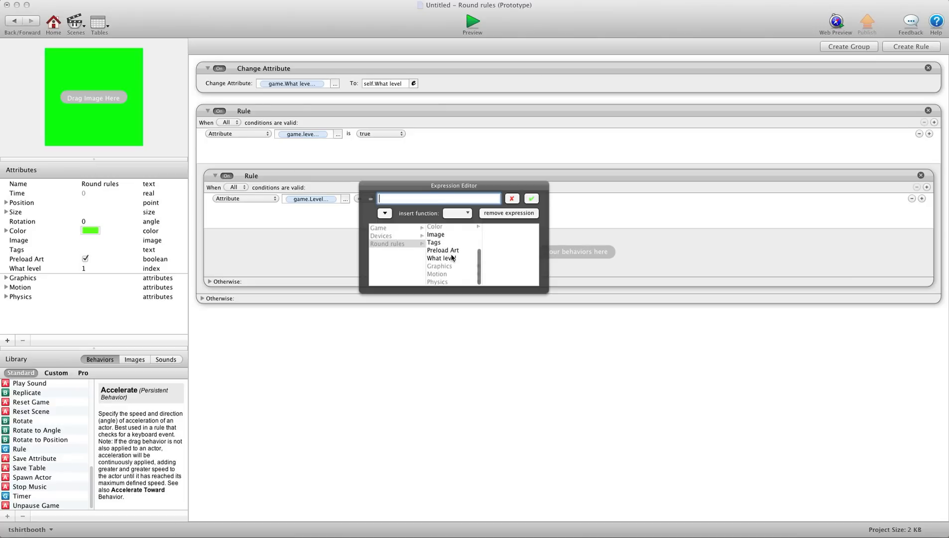
{"action": "left_click", "coordinate": [441, 257]}
{"action": "left_click", "coordinate": [532, 198]}
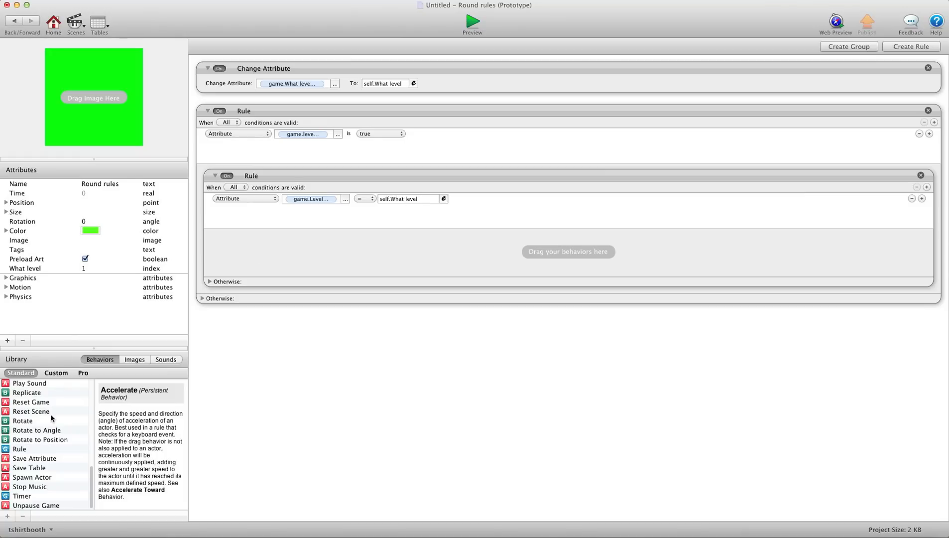
Step: Add a Change Attribute behavior inside the nested rule that targets game.Level unlocked
{"action": "scroll", "coordinate": [52, 431], "scroll_direction": "up", "scroll_amount": 10}
{"action": "left_click_drag", "start_coordinate": [47, 421], "coordinate": [266, 244]}
{"action": "left_click", "coordinate": [350, 255]}
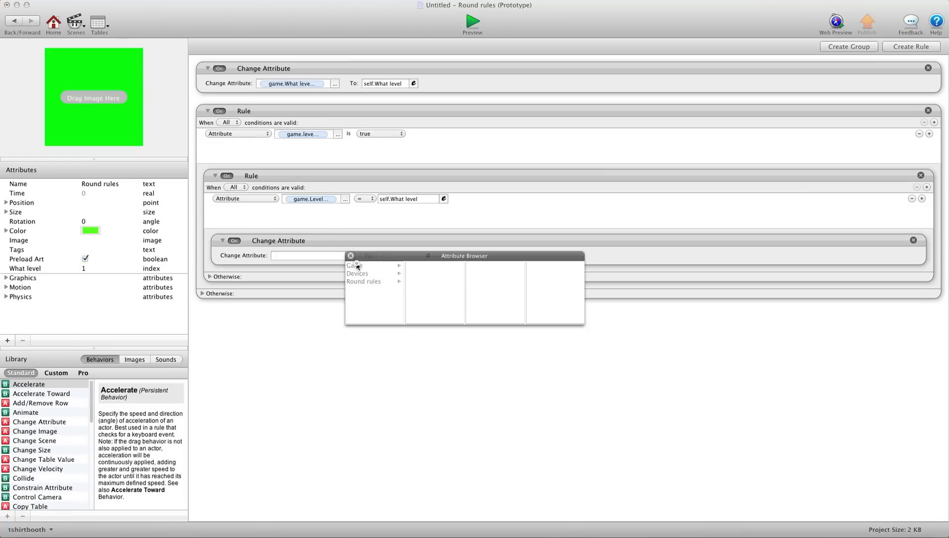
{"action": "left_click", "coordinate": [356, 266]}
{"action": "scroll", "coordinate": [433, 293], "scroll_direction": "down", "scroll_amount": 2}
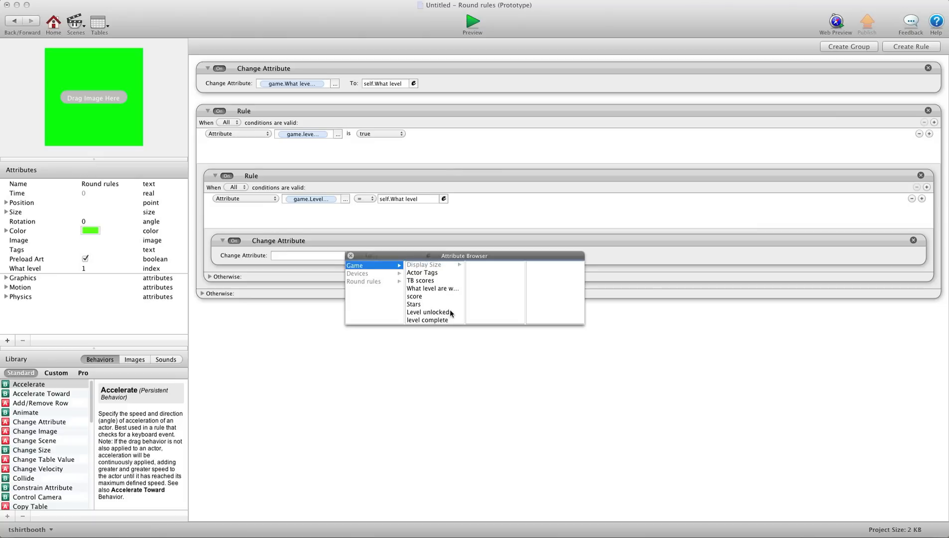
{"action": "left_click", "coordinate": [428, 312]}
Step: Set the nested Change Attribute's value to the expression game.Level unlocked+1
{"action": "left_click", "coordinate": [428, 256]}
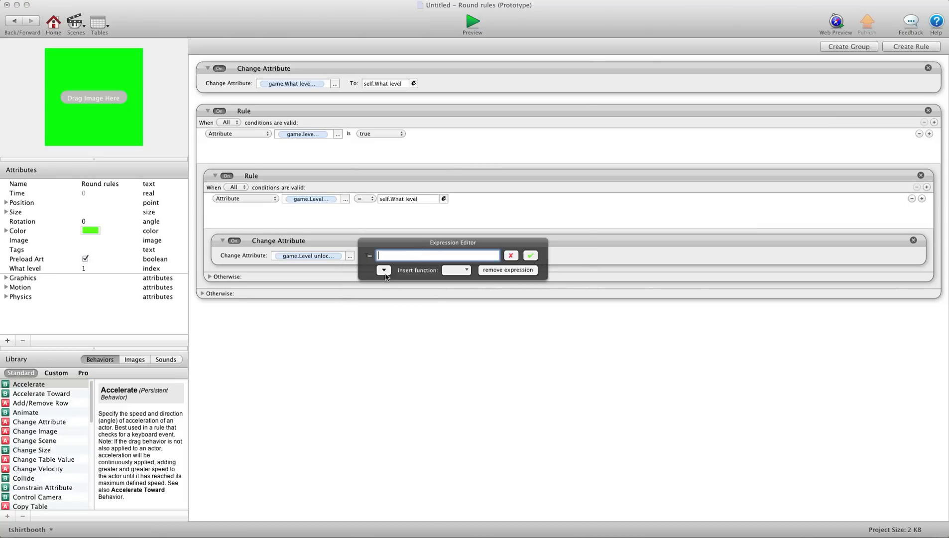
{"action": "left_click", "coordinate": [383, 270]}
{"action": "scroll", "coordinate": [451, 319], "scroll_direction": "down", "scroll_amount": 3}
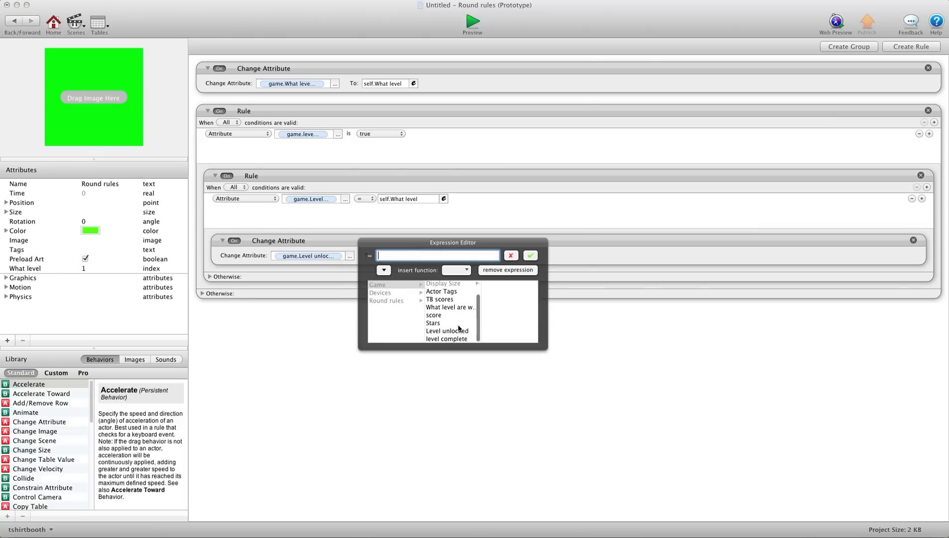
{"action": "left_click", "coordinate": [458, 330]}
{"action": "type", "text": "+"}
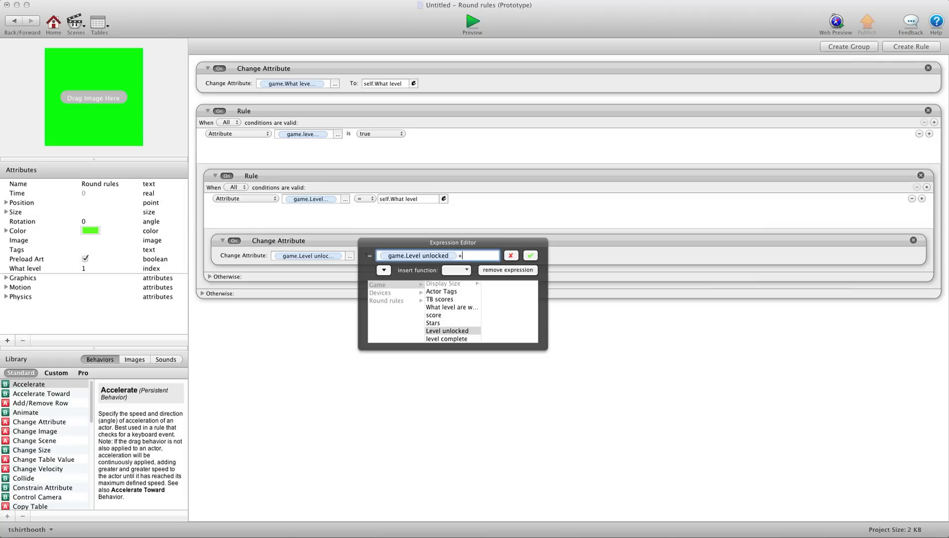
{"action": "type", "text": "1"}
{"action": "left_click", "coordinate": [533, 256]}
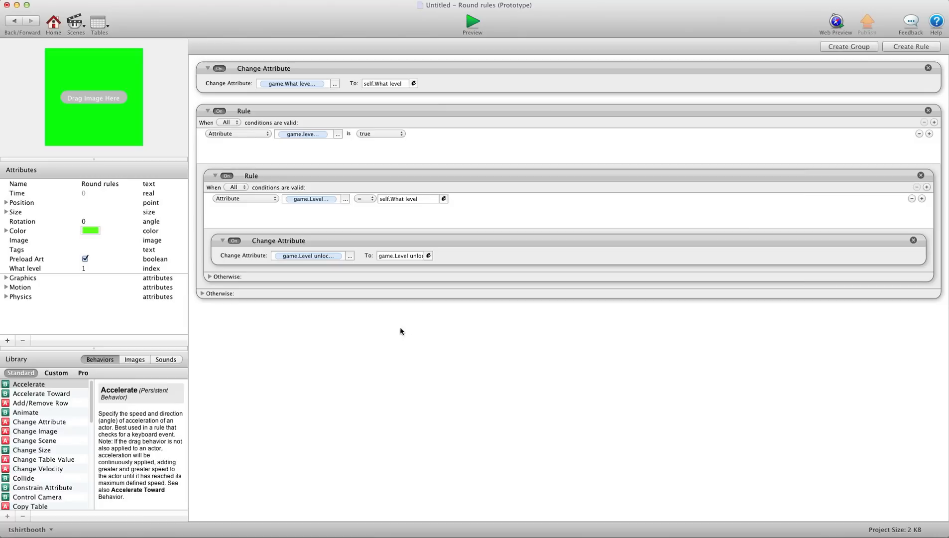
Step: Add a Save Attribute behavior below the nested Change Attribute, choose game.Level unlocked to save, and open its key for editing
{"action": "scroll", "coordinate": [34, 428], "scroll_direction": "down", "scroll_amount": 10}
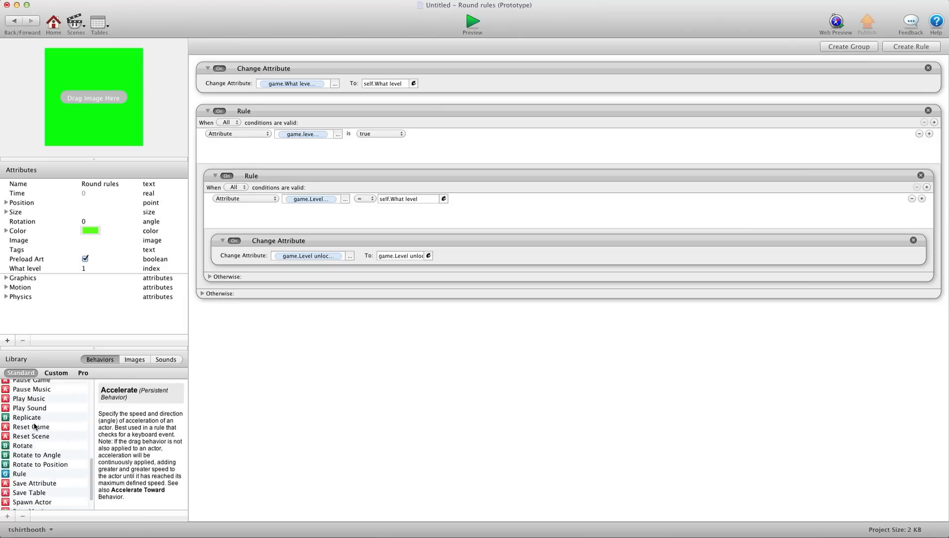
{"action": "left_click_drag", "start_coordinate": [37, 458], "coordinate": [279, 284]}
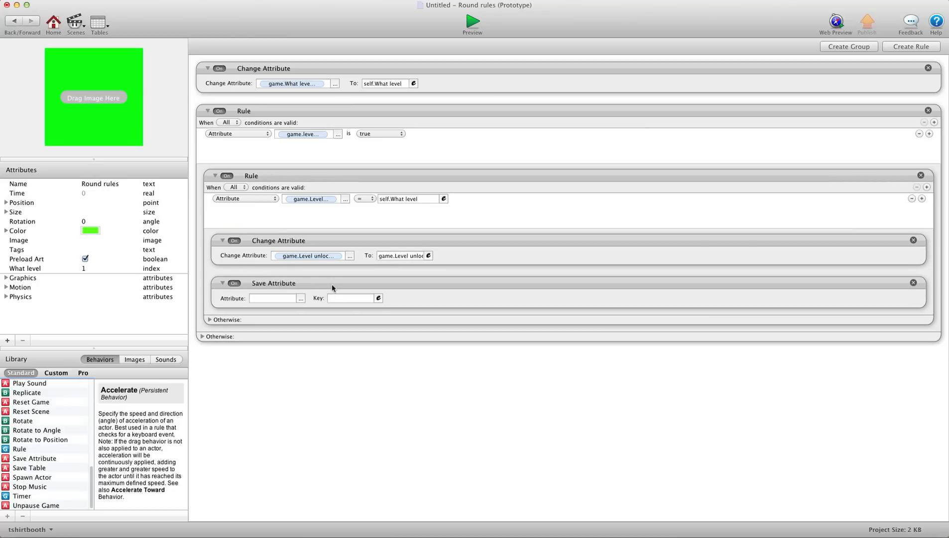
{"action": "left_click", "coordinate": [301, 298]}
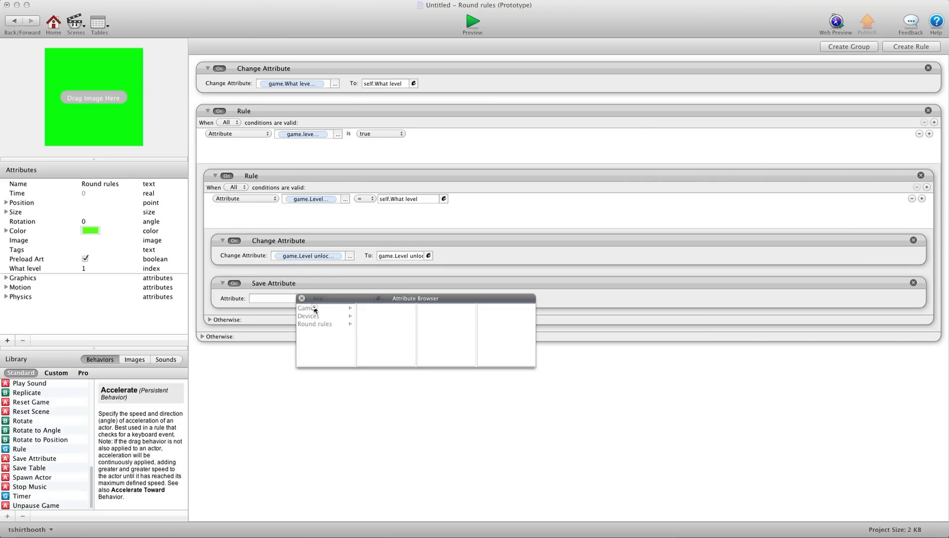
{"action": "left_click", "coordinate": [314, 308]}
{"action": "scroll", "coordinate": [379, 335], "scroll_direction": "down", "scroll_amount": 2}
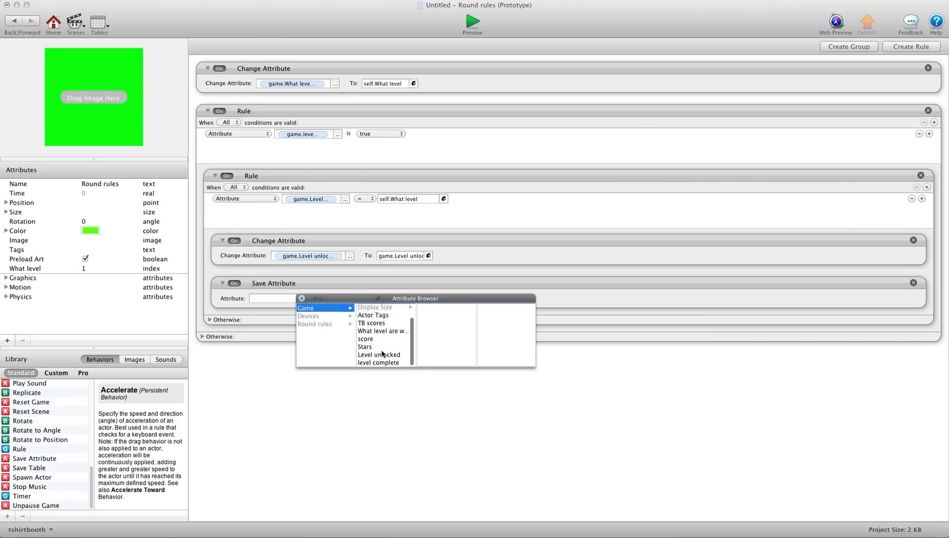
{"action": "left_click", "coordinate": [379, 354]}
{"action": "left_click", "coordinate": [352, 298]}
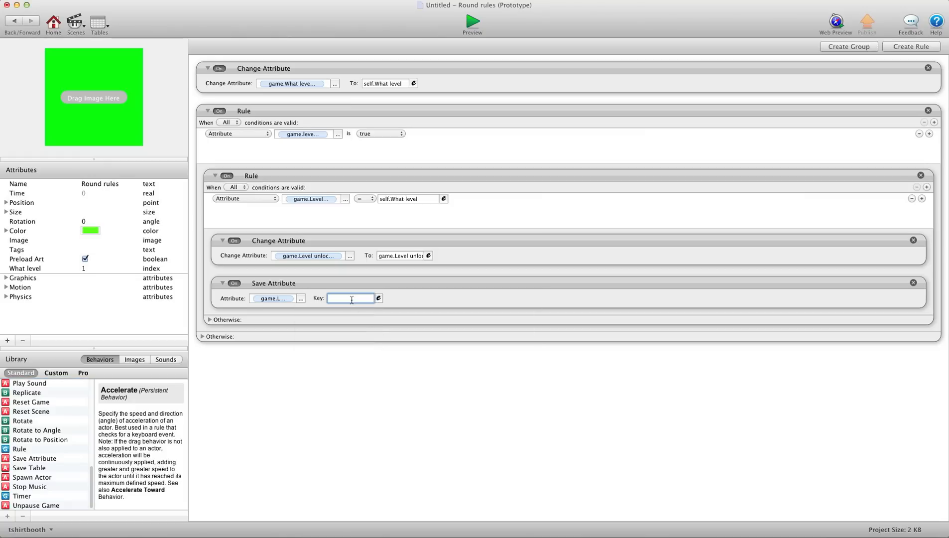
Step: Set the Save Attribute key to "unlock" in the Round rules actor and return to the scene
{"action": "type", "text": "unlock"}
{"action": "left_click", "coordinate": [396, 355]}
{"action": "left_click", "coordinate": [13, 20]}
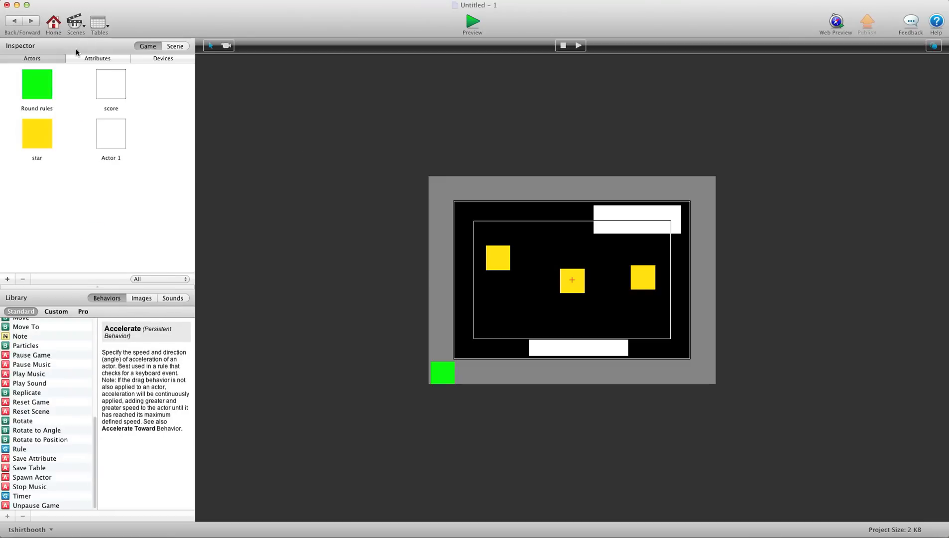
Step: In the menu scene, create an actor named "load attributes" and place it as a small rectangle outside the lower-left corner of the visible area
{"action": "left_click", "coordinate": [56, 27]}
{"action": "double_click", "coordinate": [55, 77]}
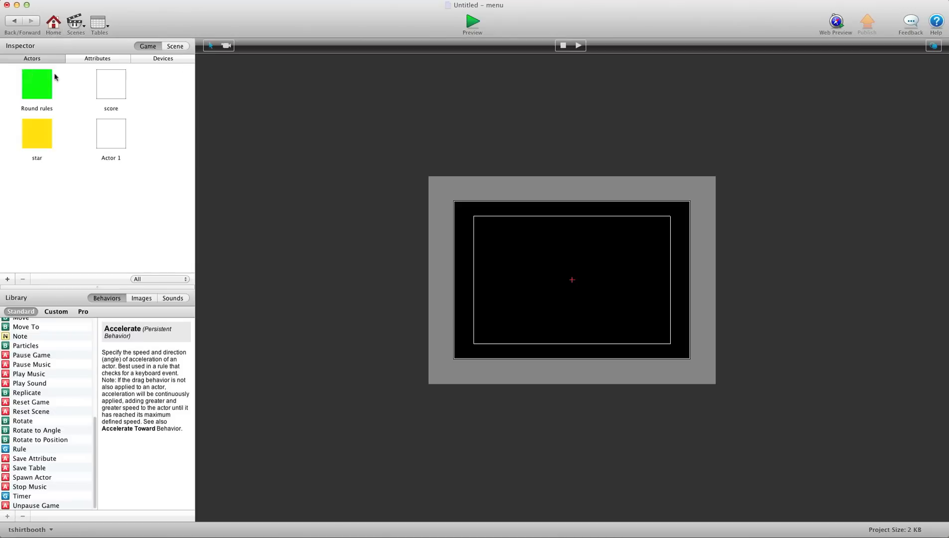
{"action": "left_click", "coordinate": [8, 279]}
{"action": "double_click", "coordinate": [36, 207]}
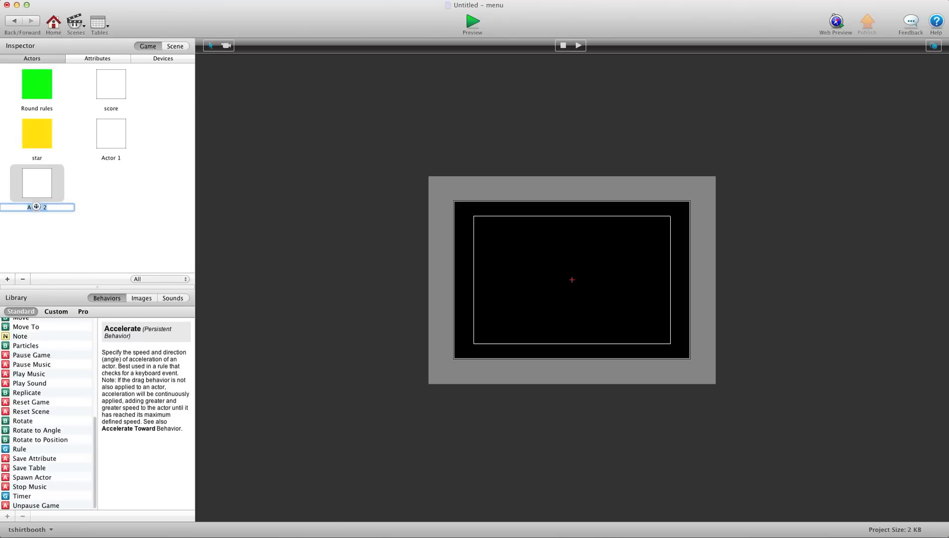
{"action": "type", "text": "load attri"}
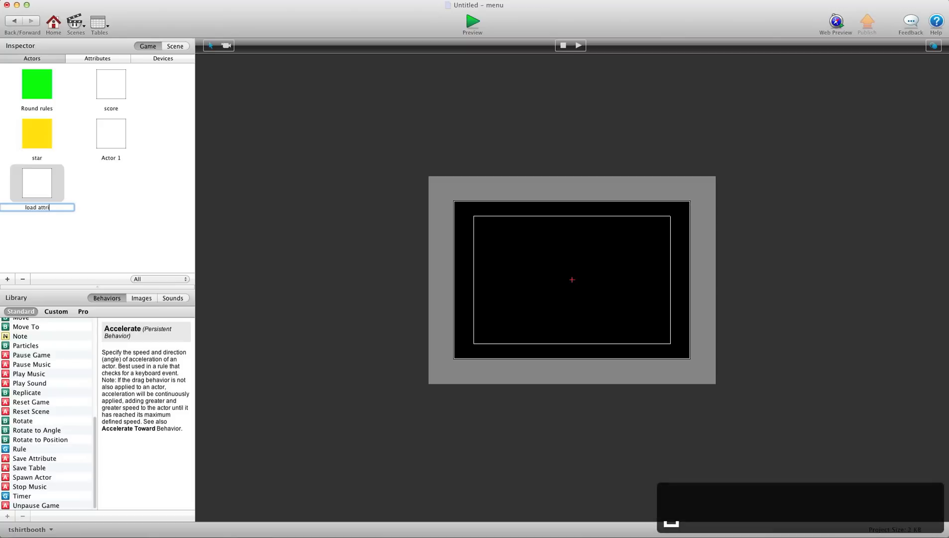
{"action": "type", "text": "butes"}
{"action": "left_click", "coordinate": [137, 185]}
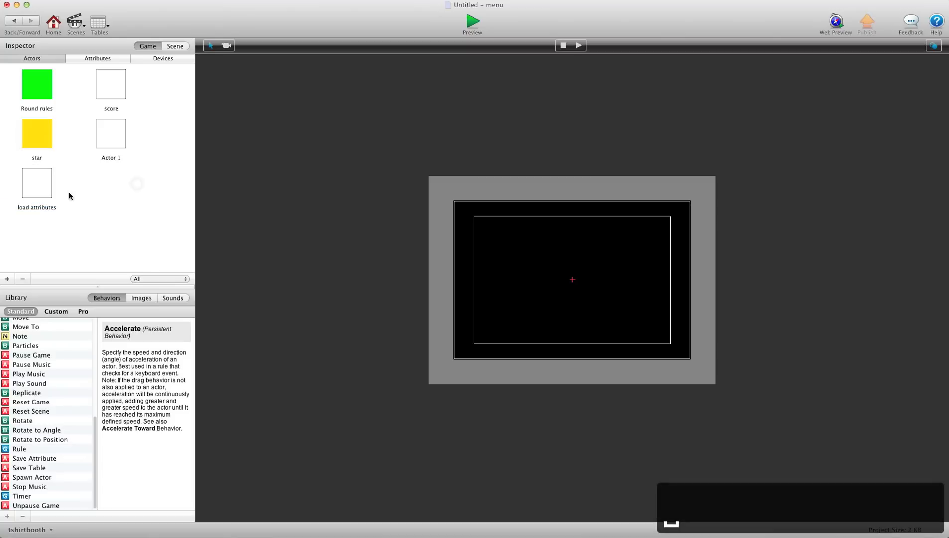
{"action": "left_click_drag", "start_coordinate": [37, 183], "coordinate": [474, 363]}
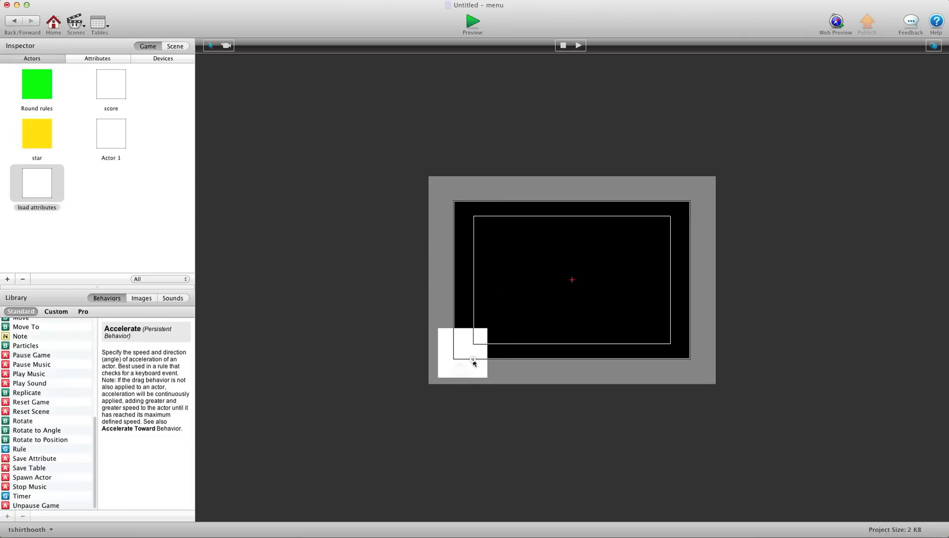
{"action": "left_click_drag", "start_coordinate": [487, 329], "coordinate": [467, 364]}
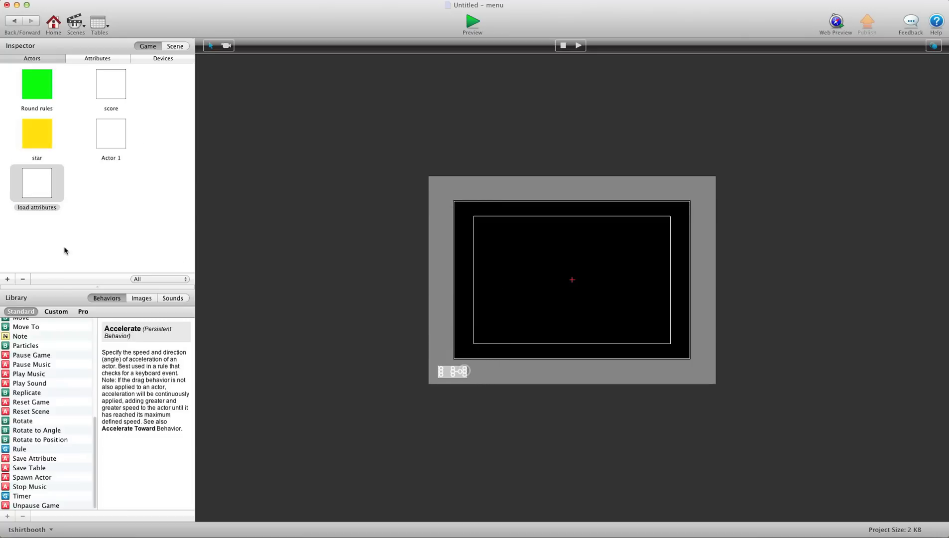
Step: Add a Load Attribute behavior with the key "unlock" to the load attributes actor
{"action": "double_click", "coordinate": [37, 185]}
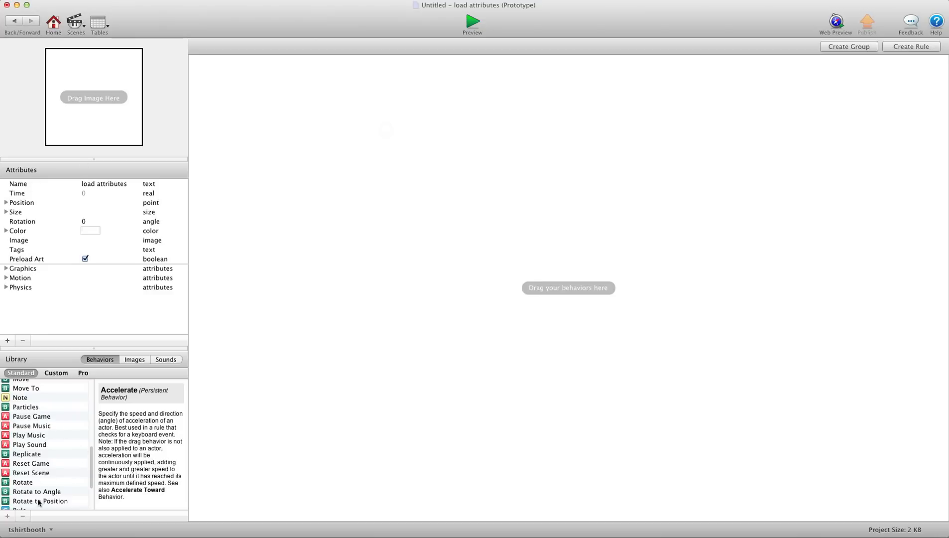
{"action": "scroll", "coordinate": [33, 451], "scroll_direction": "up", "scroll_amount": 5}
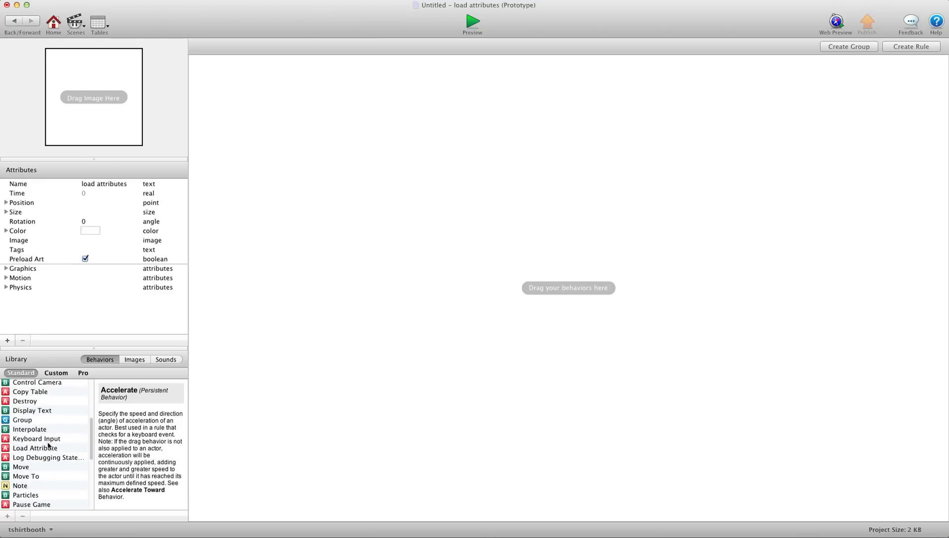
{"action": "left_click_drag", "start_coordinate": [48, 446], "coordinate": [273, 289]}
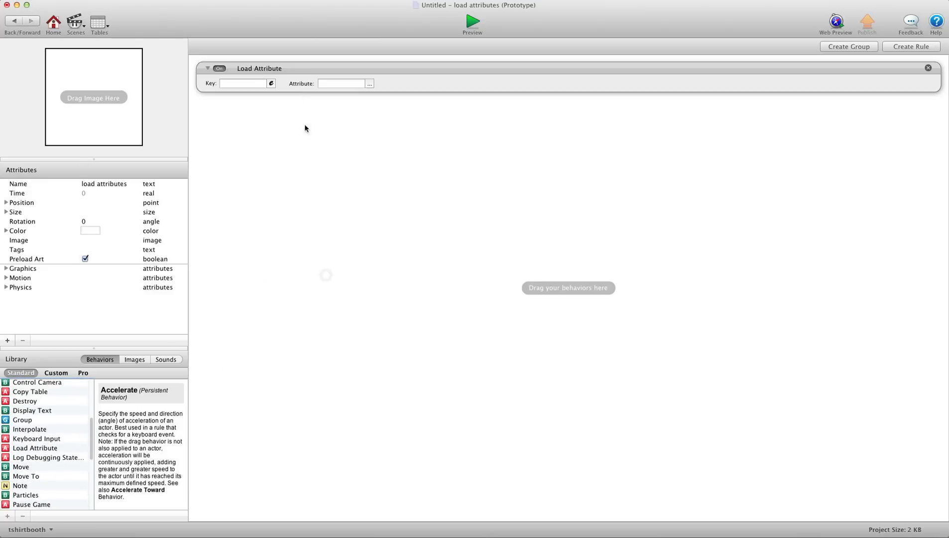
{"action": "left_click", "coordinate": [269, 83]}
{"action": "left_click", "coordinate": [353, 84]}
{"action": "left_click", "coordinate": [250, 81]}
{"action": "type", "text": "unlock"}
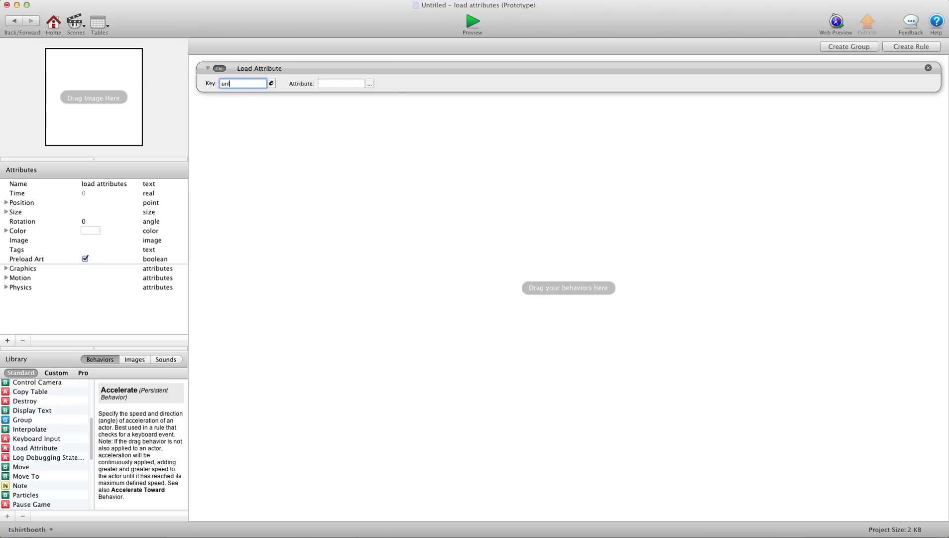
Step: Make the Load Attribute behavior load into the game attribute Level unlocked, and return to the menu scene
{"action": "left_click", "coordinate": [369, 83]}
{"action": "left_click", "coordinate": [373, 93]}
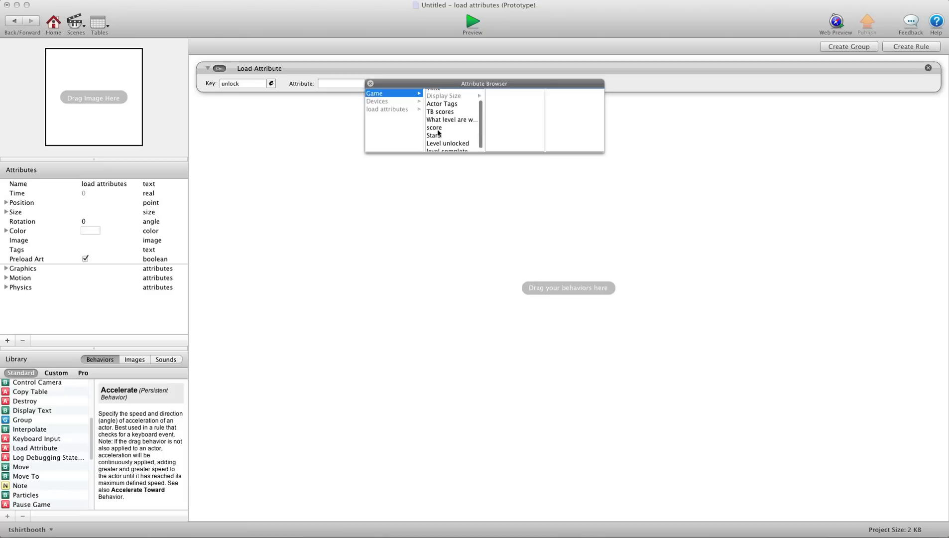
{"action": "scroll", "coordinate": [438, 134], "scroll_direction": "down", "scroll_amount": 1}
{"action": "double_click", "coordinate": [459, 142]}
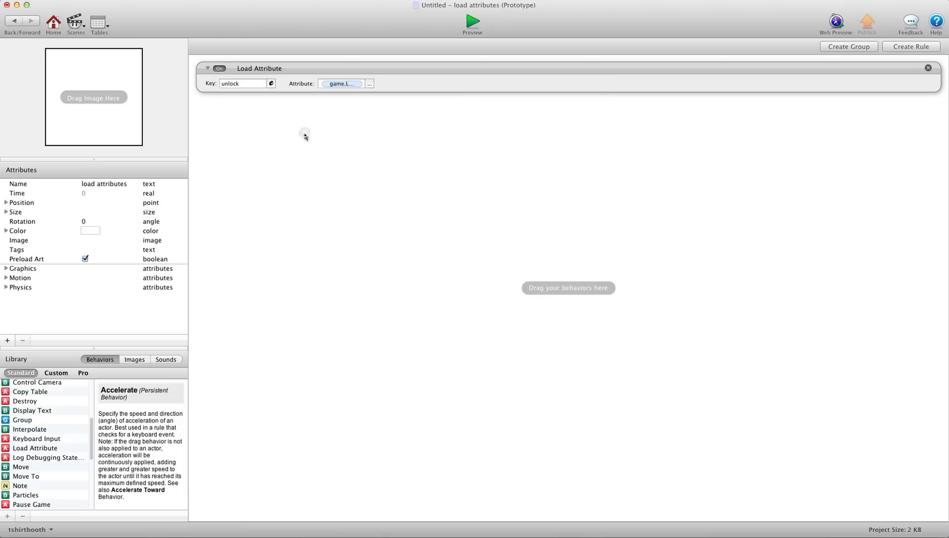
{"action": "left_click", "coordinate": [14, 20]}
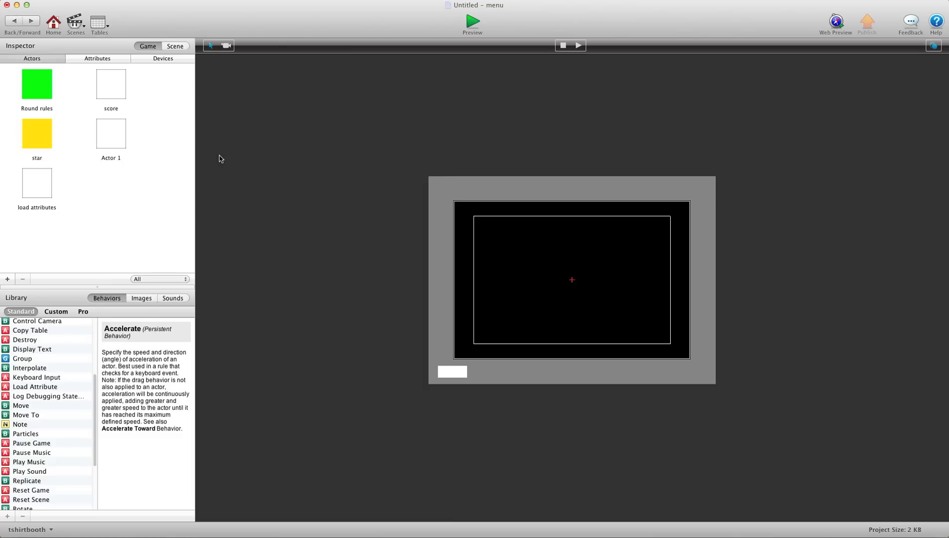
Step: In the Round rules actor, rename the nested rule to "unlock level" and collapse it
{"action": "left_click", "coordinate": [98, 58]}
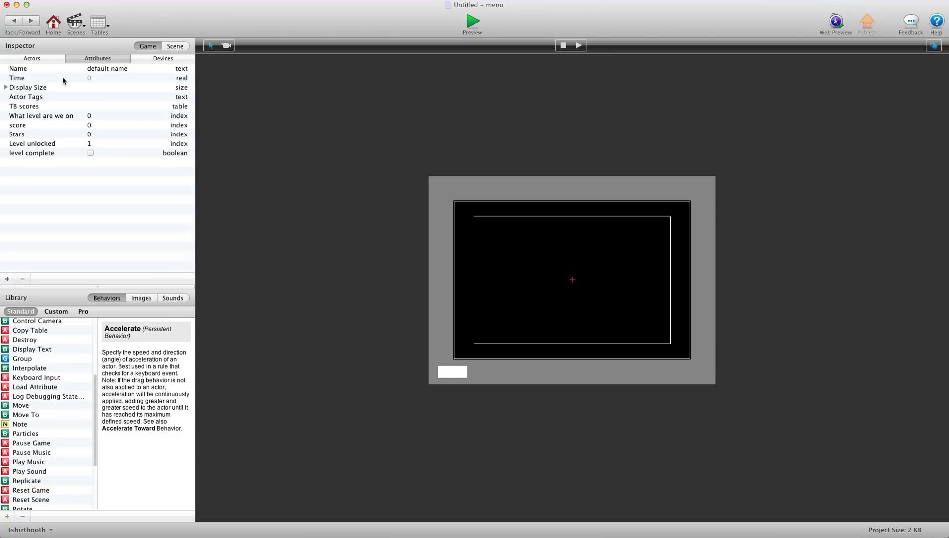
{"action": "left_click", "coordinate": [44, 61]}
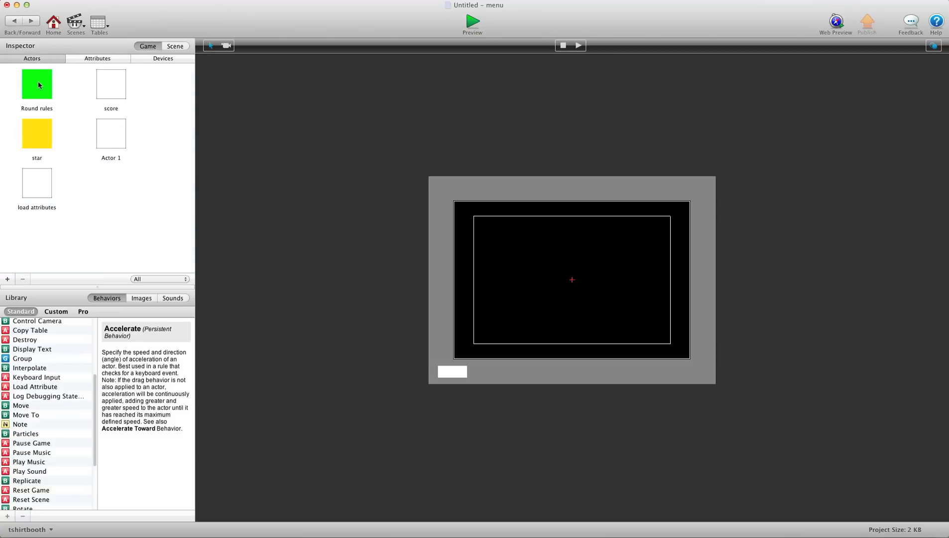
{"action": "left_click", "coordinate": [38, 83]}
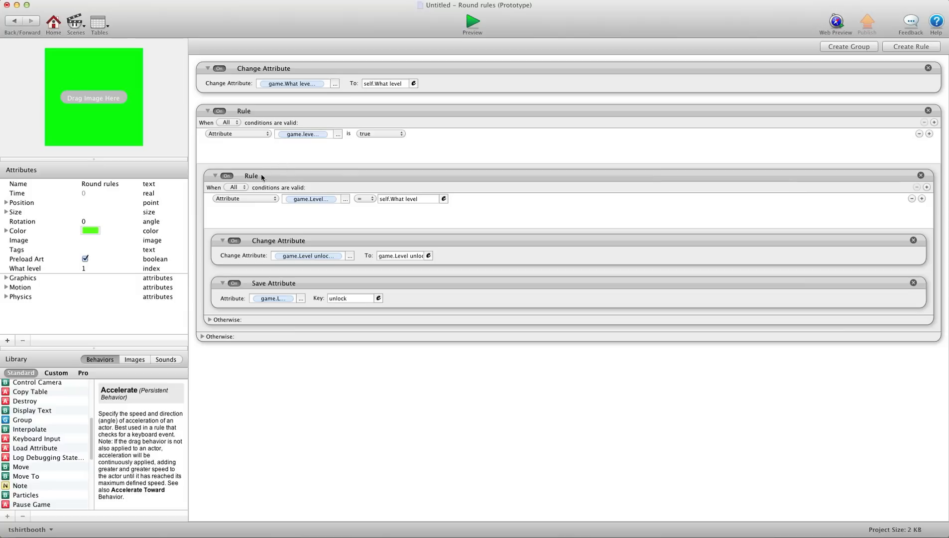
{"action": "double_click", "coordinate": [261, 175]}
{"action": "type", "text": "u"}
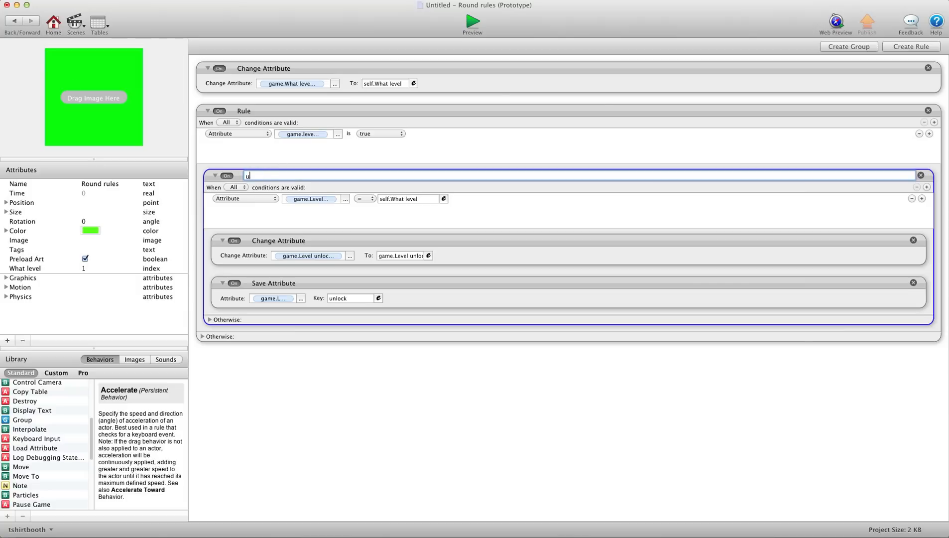
{"action": "type", "text": "nlock level"}
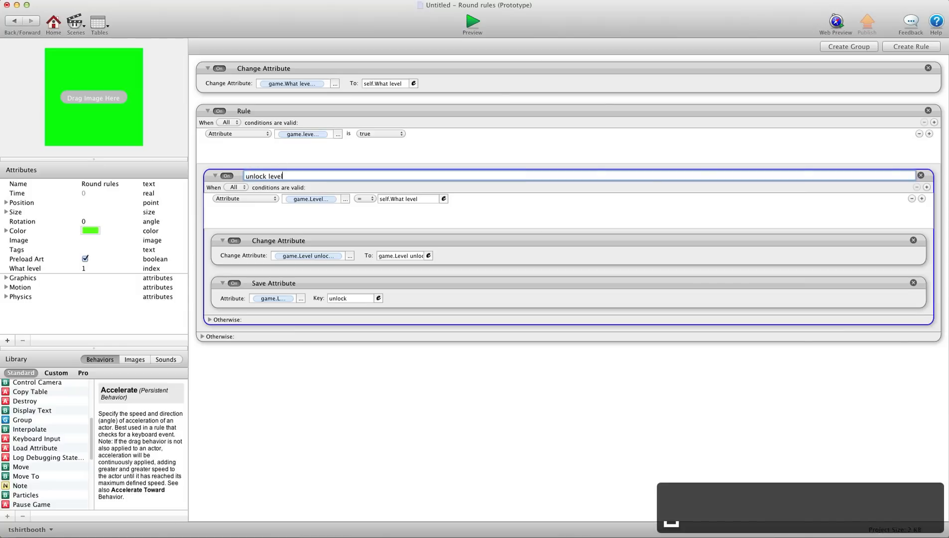
{"action": "key", "text": "Return"}
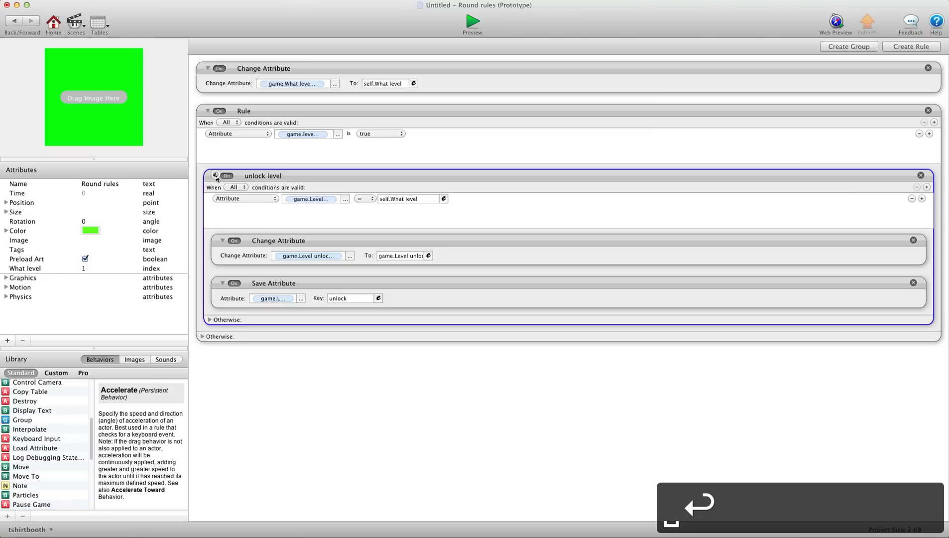
{"action": "left_click", "coordinate": [215, 175]}
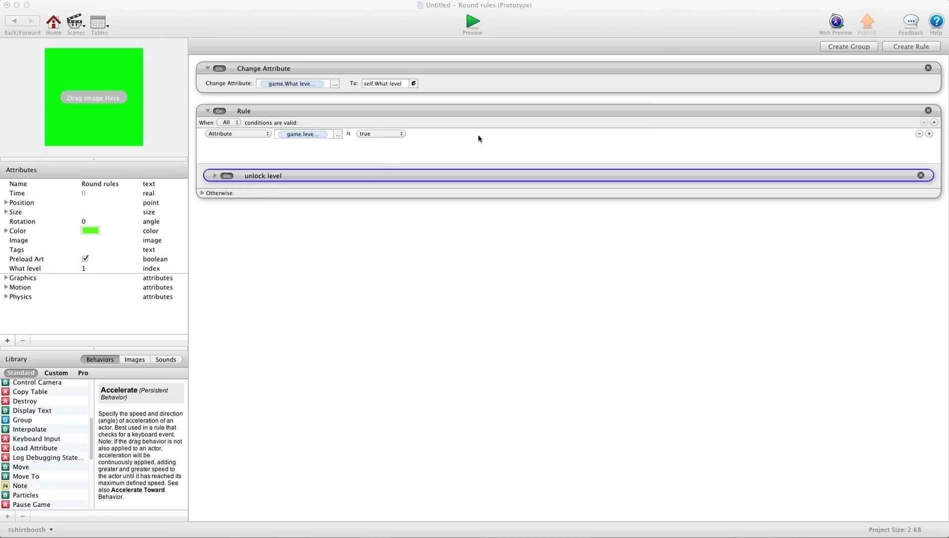
Step: Add a second nested rule below unlock level inside the level-complete rule and name it "save score"
{"action": "left_click", "coordinate": [341, 286]}
{"action": "scroll", "coordinate": [47, 423], "scroll_direction": "down", "scroll_amount": 5}
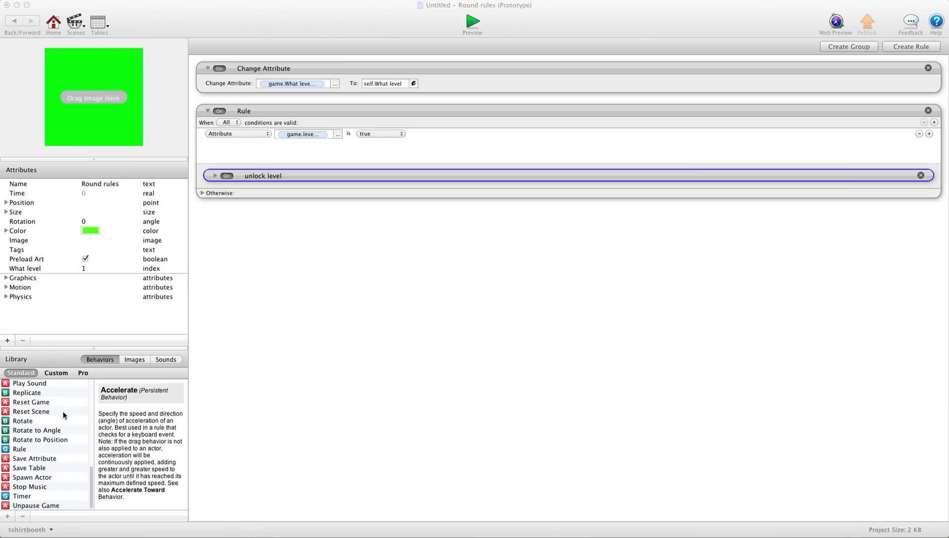
{"action": "left_click_drag", "start_coordinate": [21, 449], "coordinate": [274, 202]}
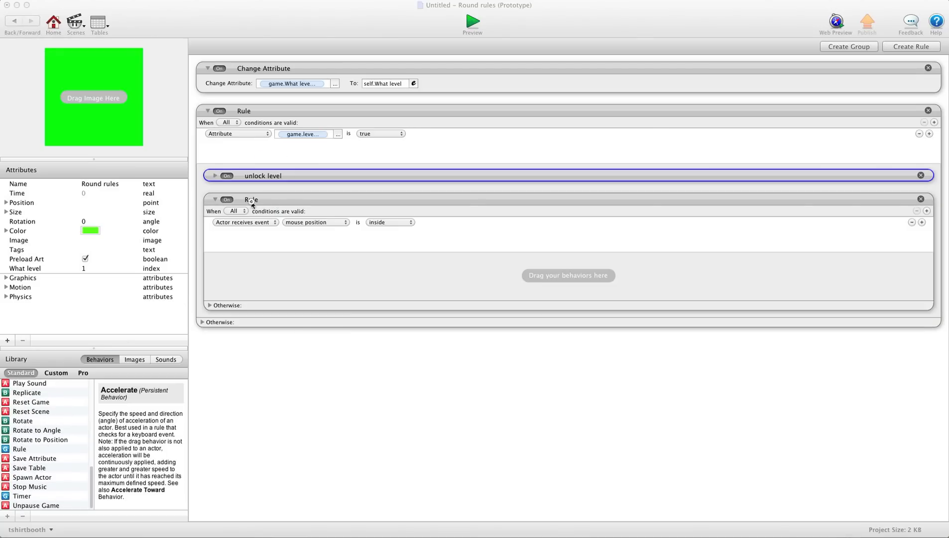
{"action": "double_click", "coordinate": [252, 201]}
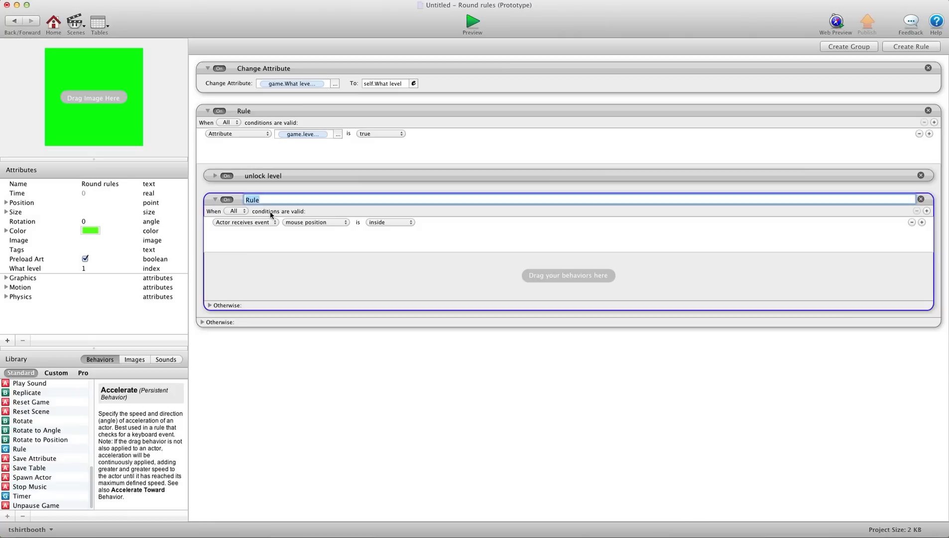
{"action": "type", "text": "save s"}
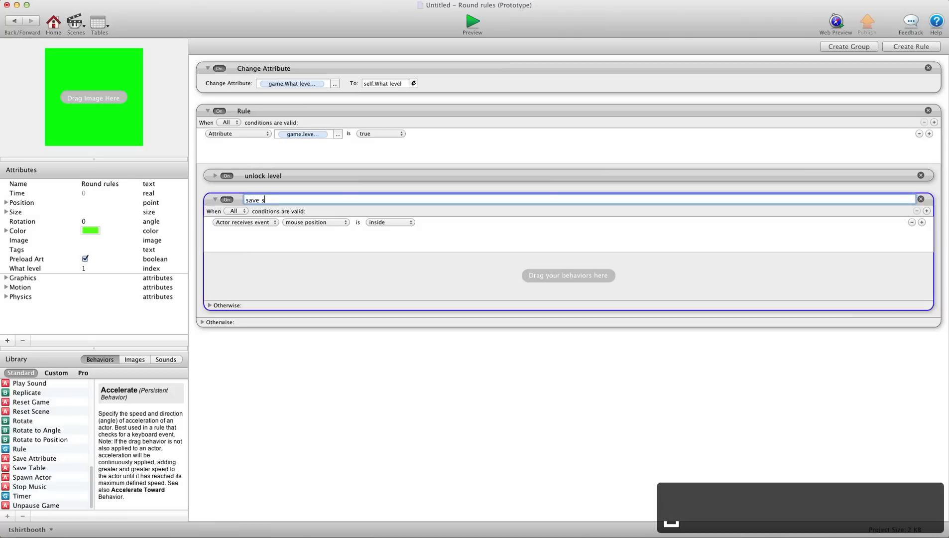
{"action": "type", "text": "core"}
{"action": "key", "text": "Return"}
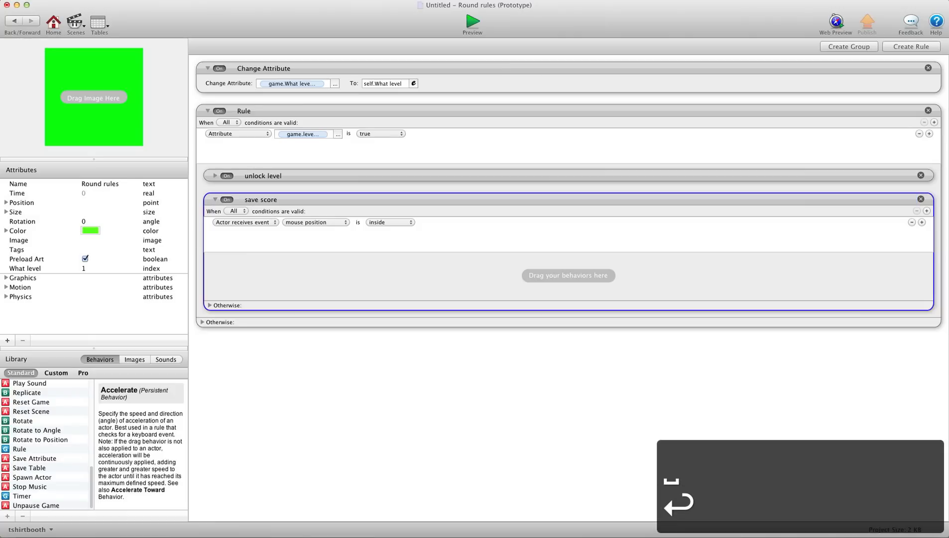
{"action": "left_click", "coordinate": [299, 261]}
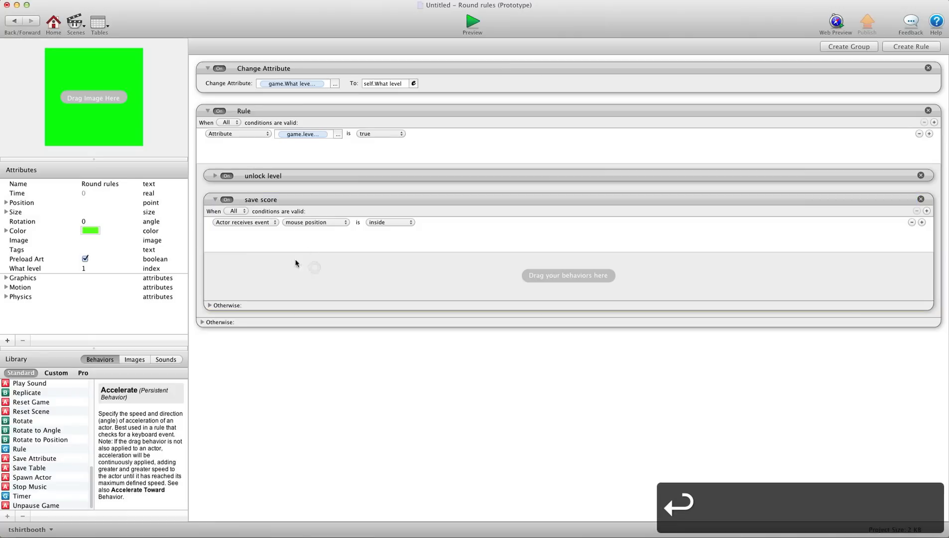
Step: Set the save score rule's condition to an attribute check of game.score with the > operator
{"action": "left_click", "coordinate": [253, 222]}
{"action": "left_click", "coordinate": [244, 230]}
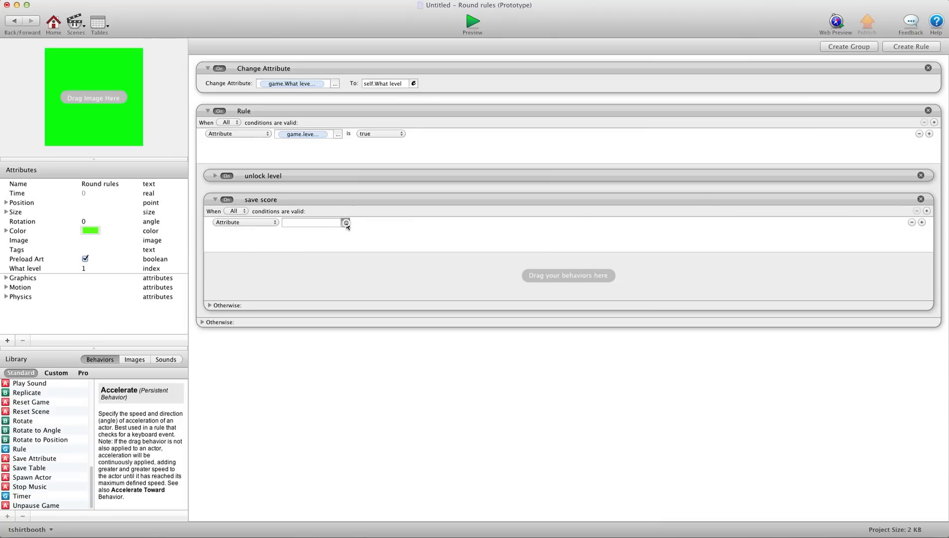
{"action": "left_click", "coordinate": [346, 223]}
{"action": "left_click", "coordinate": [350, 232]}
{"action": "scroll", "coordinate": [417, 264], "scroll_direction": "down", "scroll_amount": 2}
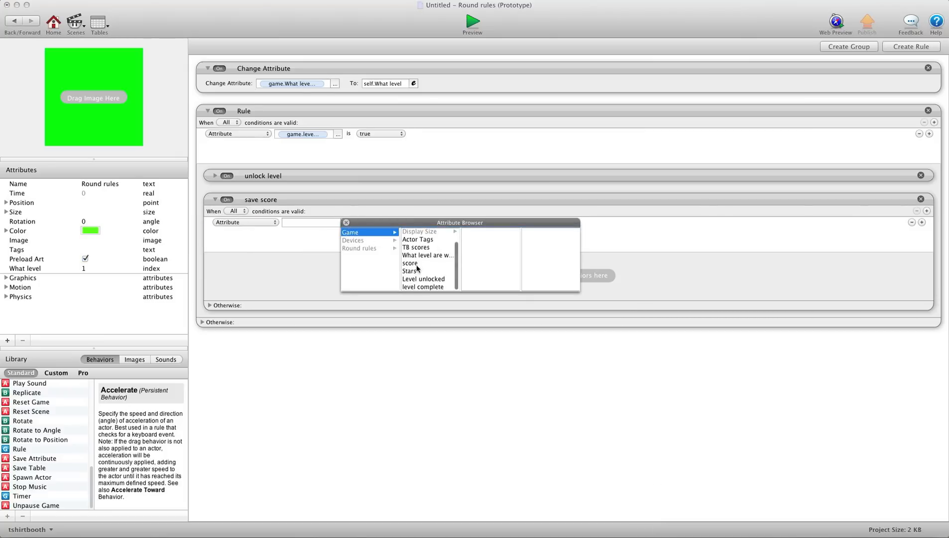
{"action": "left_click", "coordinate": [410, 263]}
{"action": "left_click", "coordinate": [360, 224]}
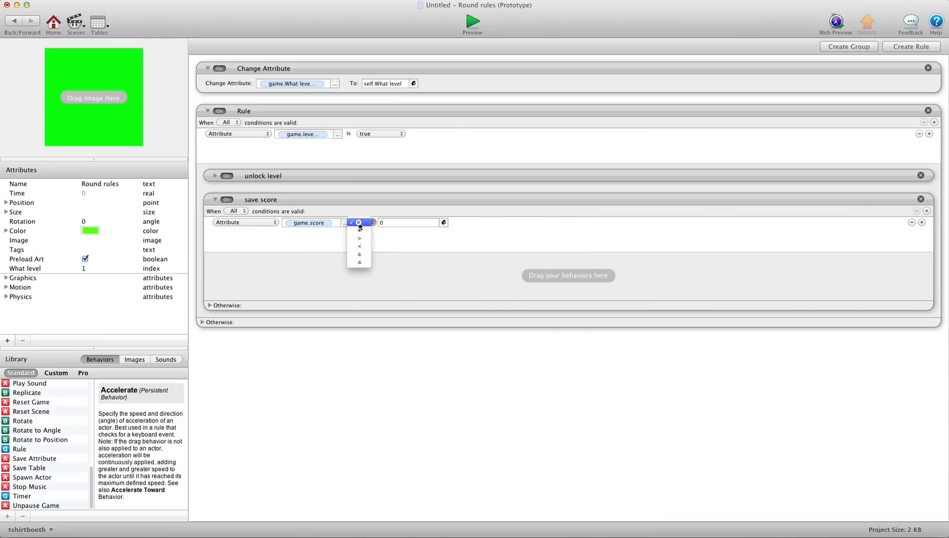
{"action": "left_click", "coordinate": [360, 238]}
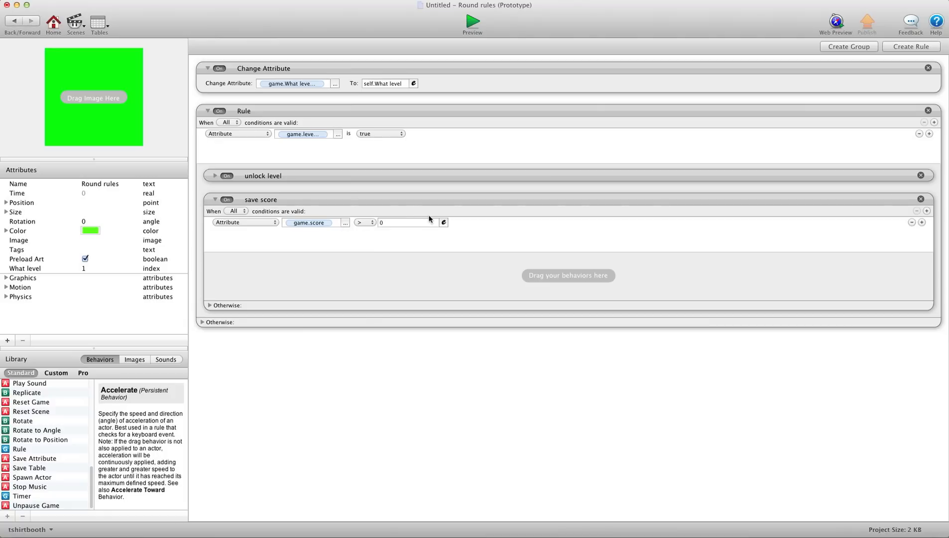
Step: Begin the save score rule's comparison expression with the tableCellValue function and set its table argument to game.TB scores
{"action": "left_click", "coordinate": [445, 222]}
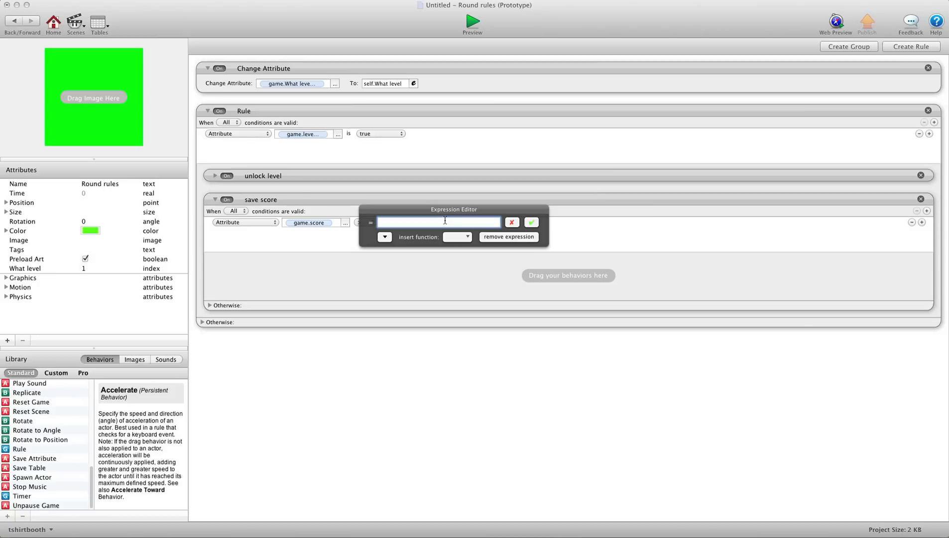
{"action": "left_click", "coordinate": [457, 236]}
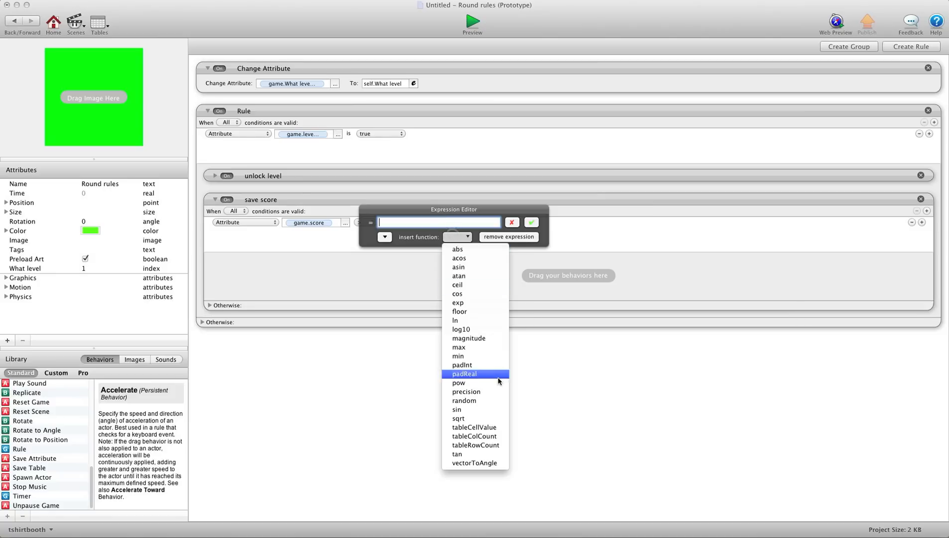
{"action": "left_click", "coordinate": [496, 427]}
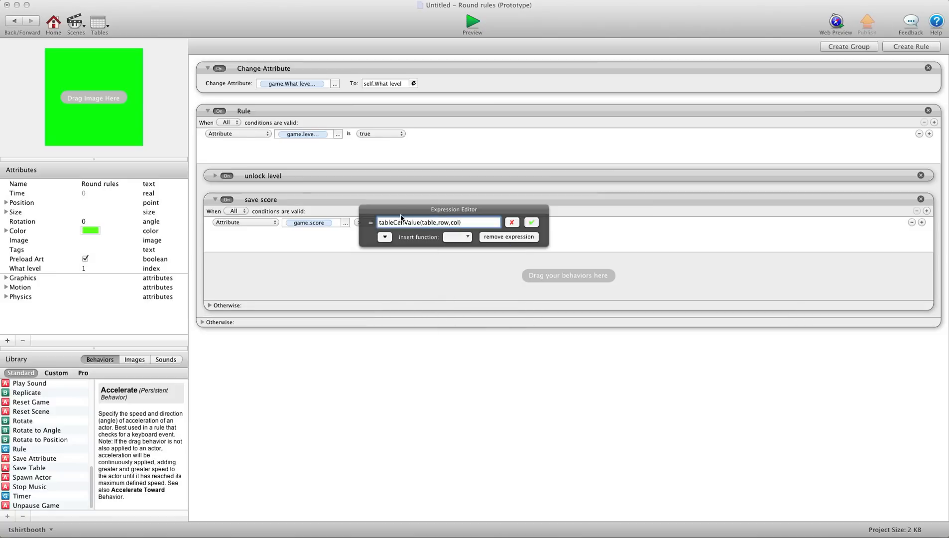
{"action": "double_click", "coordinate": [429, 222]}
{"action": "key", "text": "BackSpace"}
{"action": "left_click", "coordinate": [384, 237]}
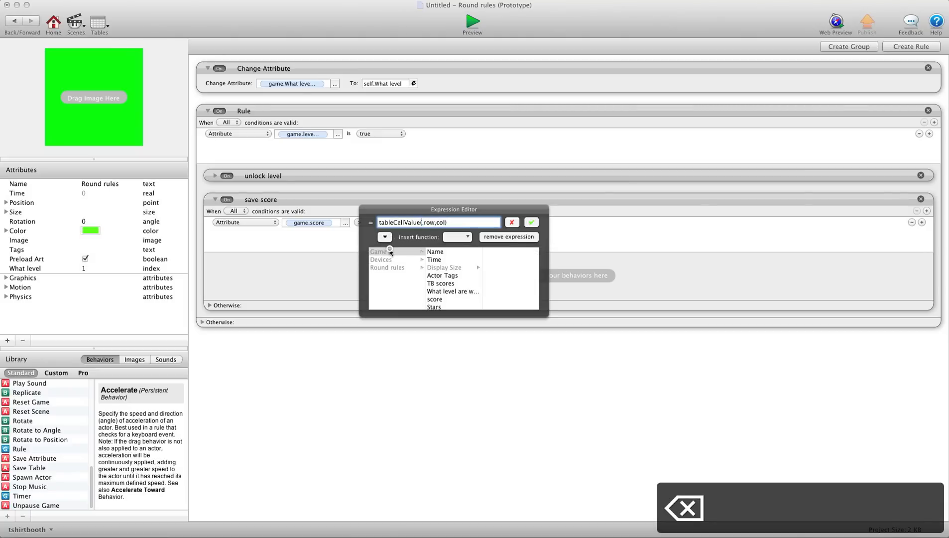
{"action": "scroll", "coordinate": [443, 270], "scroll_direction": "down", "scroll_amount": 1}
{"action": "left_click", "coordinate": [443, 273]}
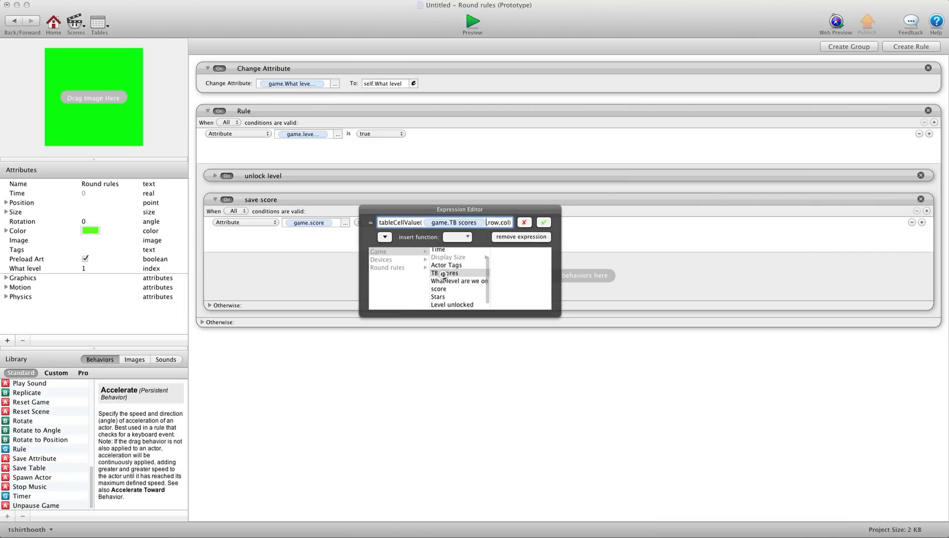
Step: Set the tableCellValue row argument to self.What level and the column to 1, and accept the comparison expression
{"action": "double_click", "coordinate": [490, 222]}
{"action": "key", "text": "BackSpace"}
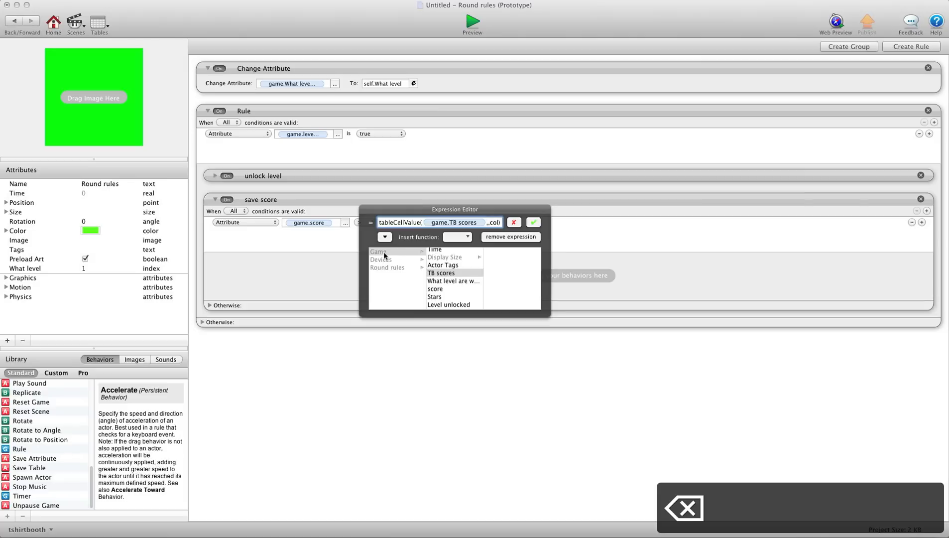
{"action": "left_click", "coordinate": [382, 267]}
{"action": "scroll", "coordinate": [447, 278], "scroll_direction": "down", "scroll_amount": 3}
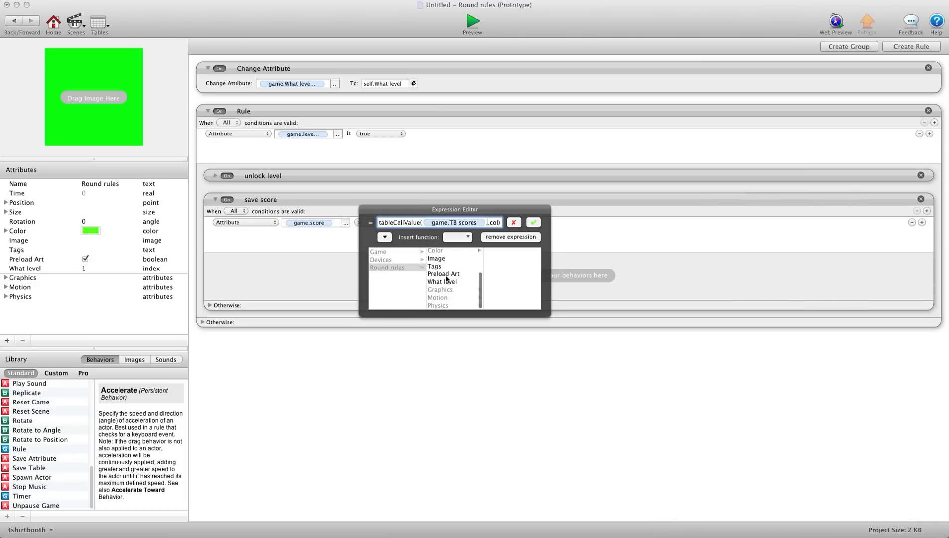
{"action": "left_click", "coordinate": [447, 282]}
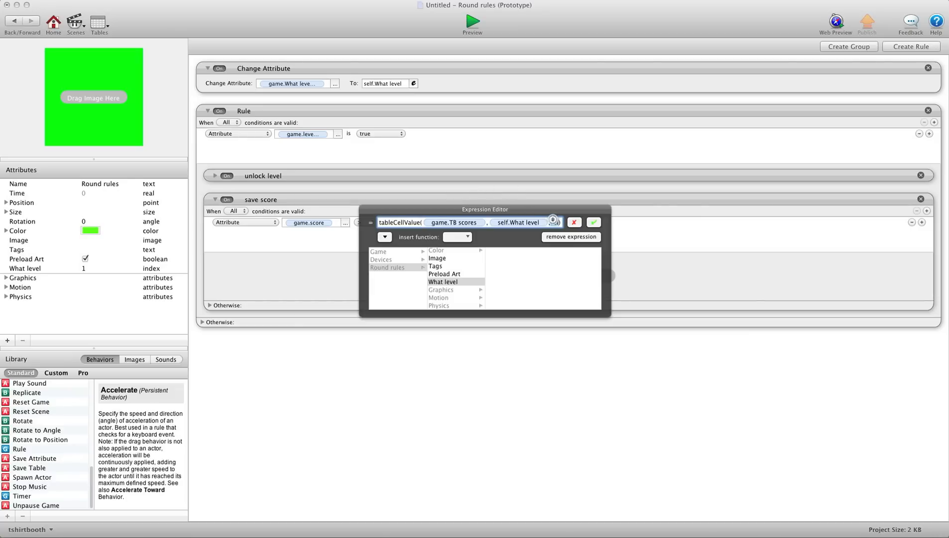
{"action": "key", "text": "BackSpace"}
{"action": "type", "text": "1"}
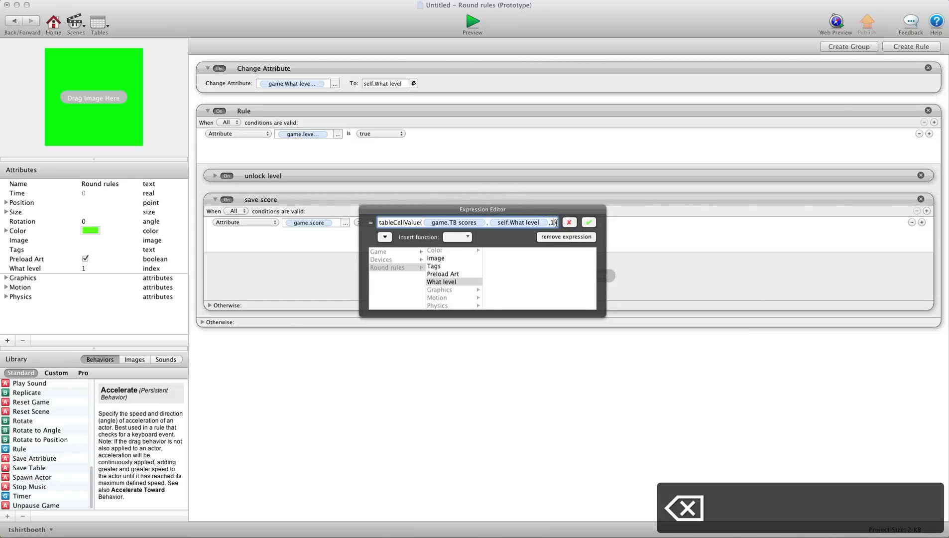
{"action": "left_click", "coordinate": [589, 222]}
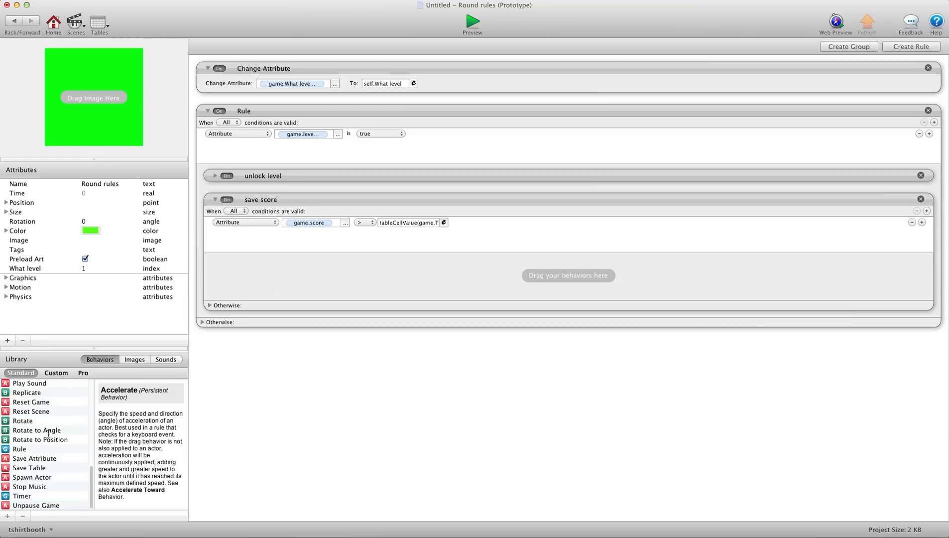
Step: Add a Change Table Value behavior inside the save score rule and choose TB scores as its table
{"action": "scroll", "coordinate": [49, 432], "scroll_direction": "up", "scroll_amount": 10}
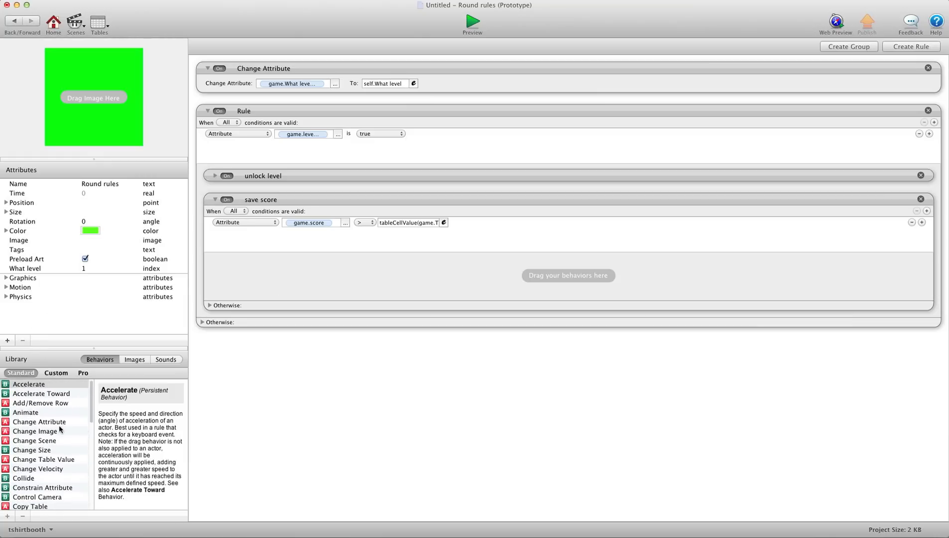
{"action": "left_click_drag", "start_coordinate": [59, 459], "coordinate": [279, 278]}
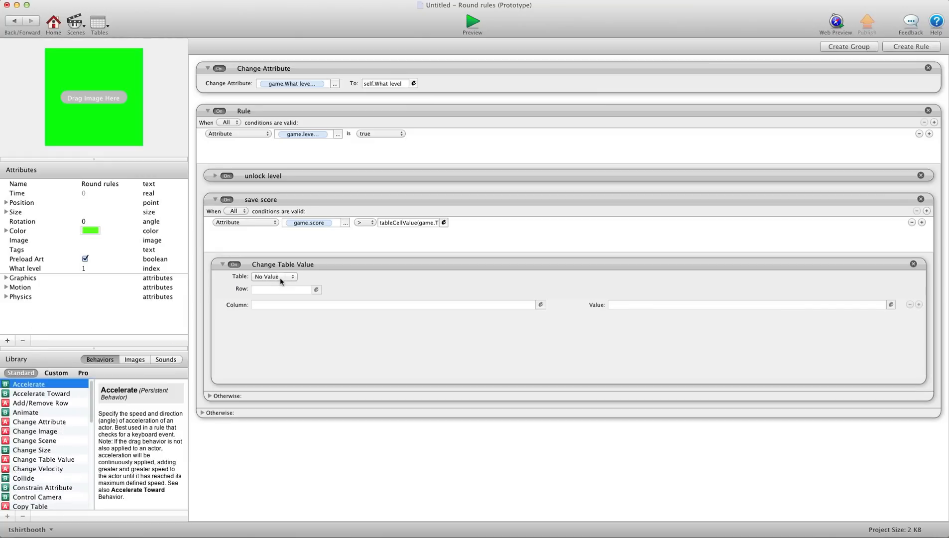
{"action": "left_click", "coordinate": [287, 278]}
{"action": "left_click", "coordinate": [286, 284]}
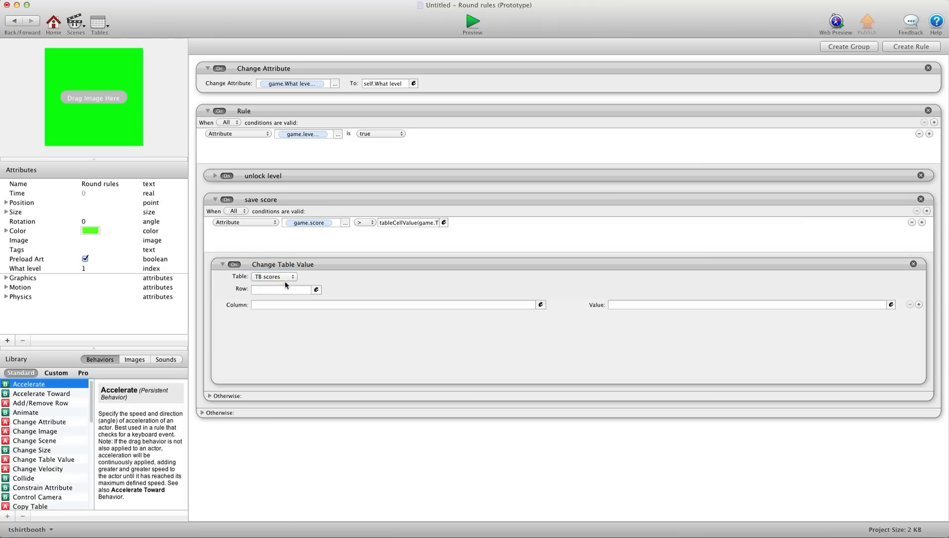
{"action": "left_click", "coordinate": [315, 289]}
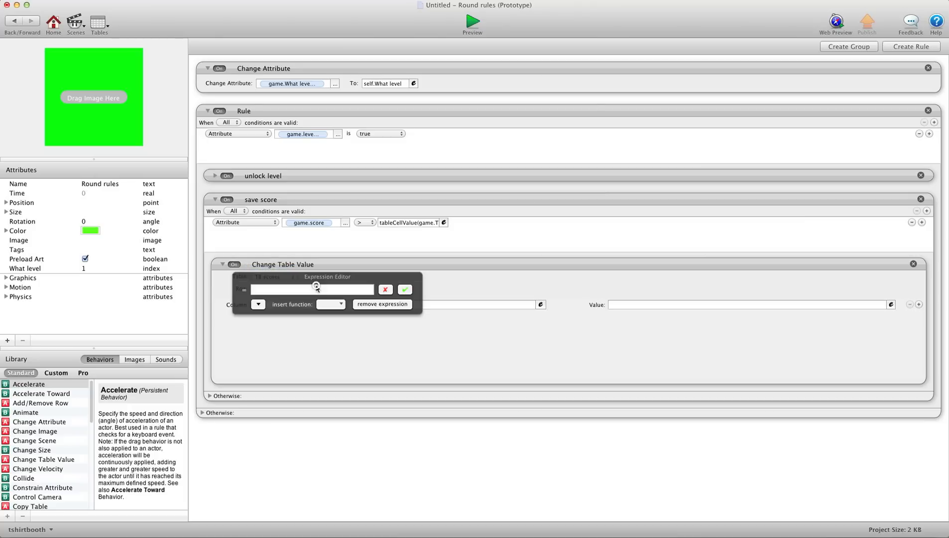
{"action": "left_click", "coordinate": [259, 304]}
{"action": "left_click", "coordinate": [262, 335]}
{"action": "scroll", "coordinate": [331, 340], "scroll_direction": "down", "scroll_amount": 3}
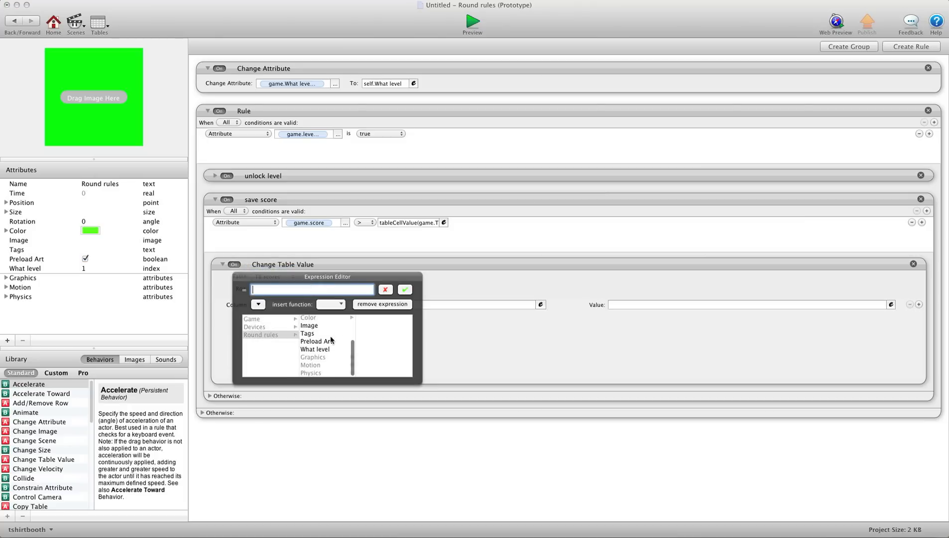
{"action": "double_click", "coordinate": [324, 349]}
{"action": "left_click", "coordinate": [408, 301]}
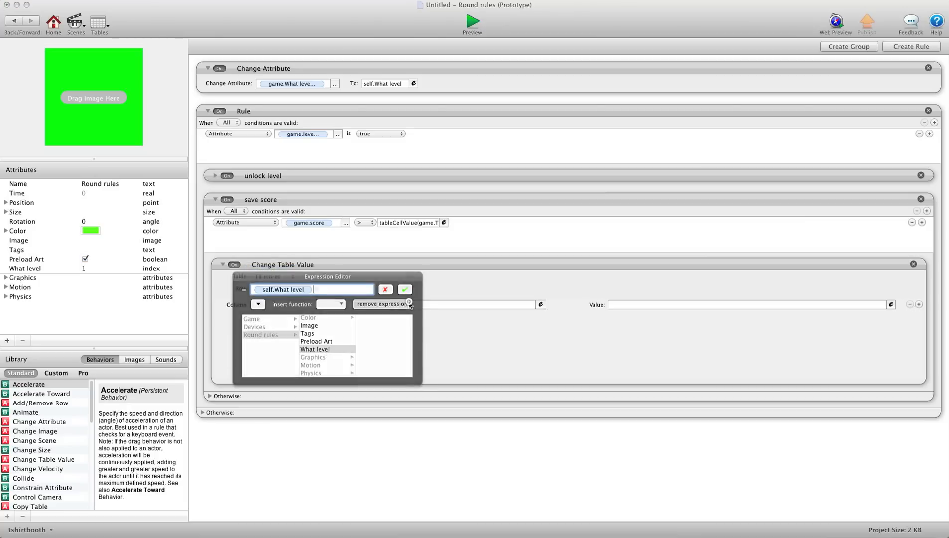
{"action": "left_click", "coordinate": [321, 299]}
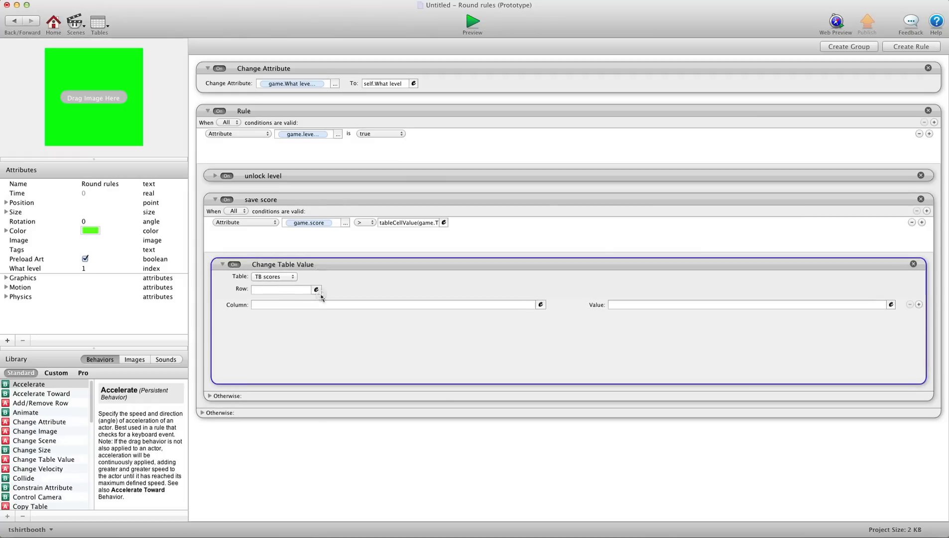
Step: Set the Change Table Value behavior's row to self.What level and its column to 1
{"action": "left_click", "coordinate": [315, 290]}
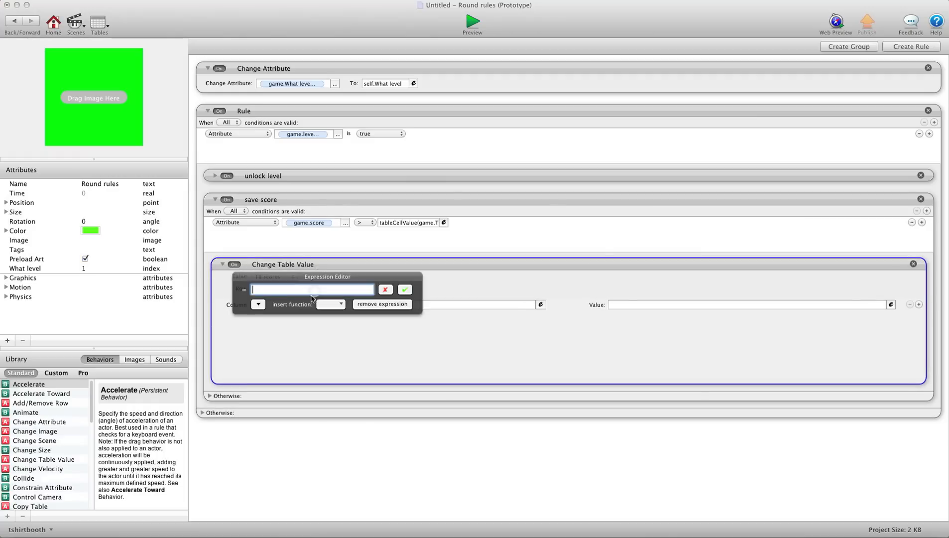
{"action": "left_click", "coordinate": [258, 304]}
{"action": "left_click", "coordinate": [261, 336]}
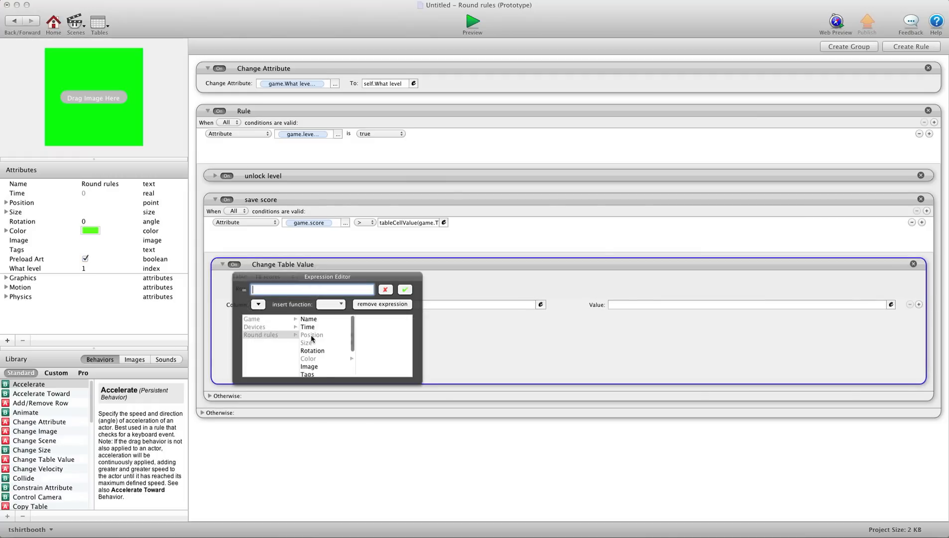
{"action": "scroll", "coordinate": [312, 340], "scroll_direction": "down", "scroll_amount": 5}
{"action": "left_click", "coordinate": [320, 350]}
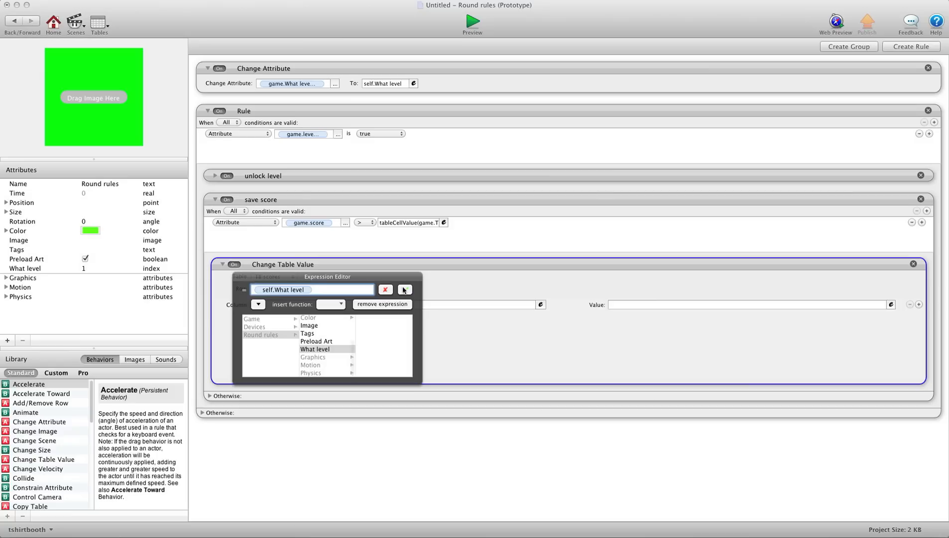
{"action": "left_click", "coordinate": [404, 289]}
{"action": "left_click", "coordinate": [295, 304]}
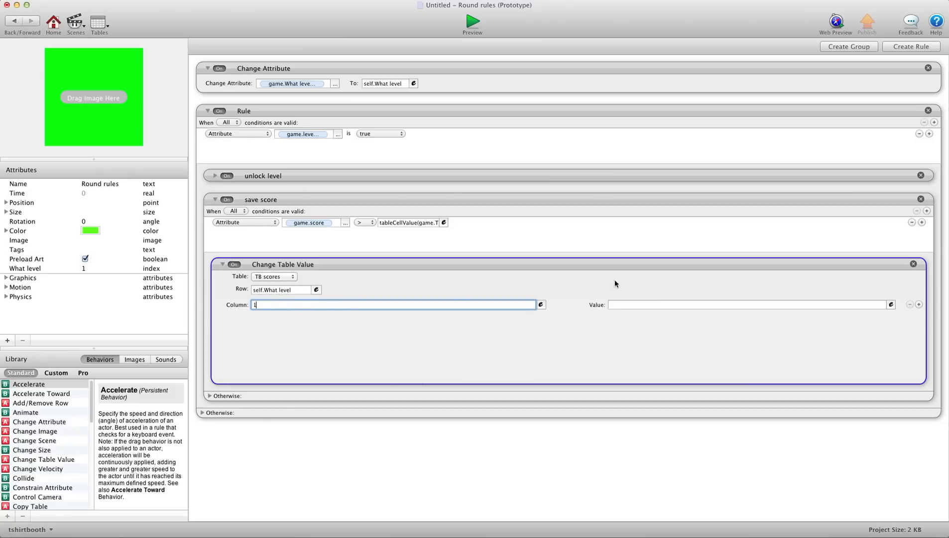
Step: Set the value written by the Change Table Value behavior to the game attribute score
{"action": "left_click", "coordinate": [890, 305]}
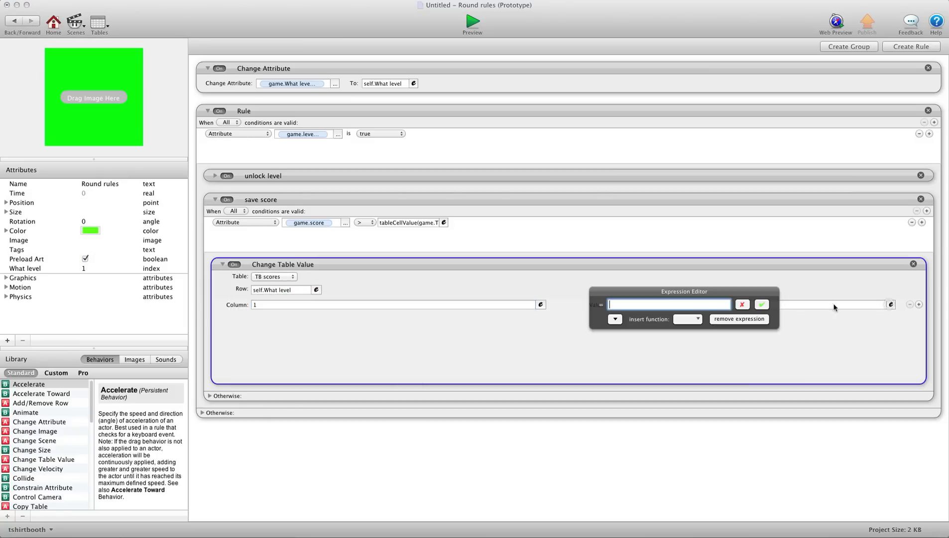
{"action": "left_click", "coordinate": [614, 319]}
{"action": "left_click", "coordinate": [615, 332]}
{"action": "scroll", "coordinate": [677, 348], "scroll_direction": "down", "scroll_amount": 3}
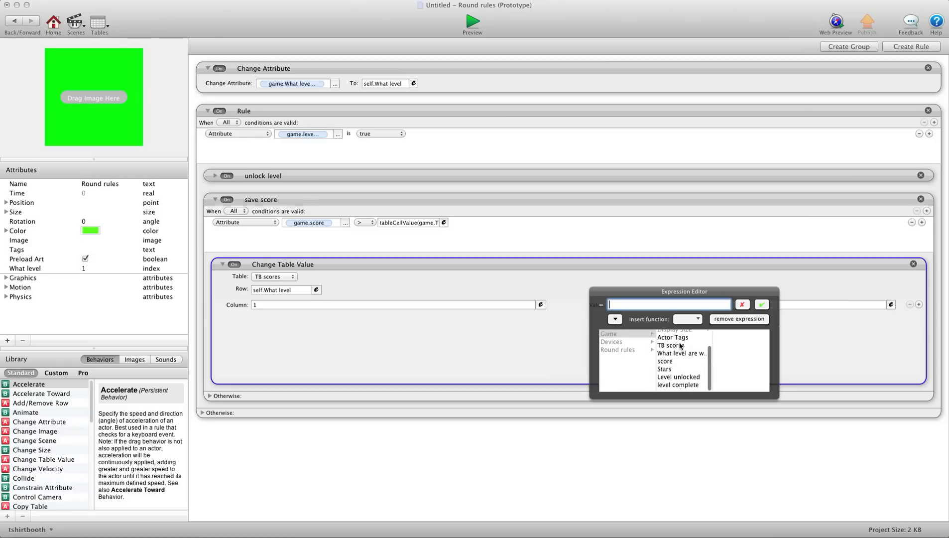
{"action": "left_click", "coordinate": [667, 364]}
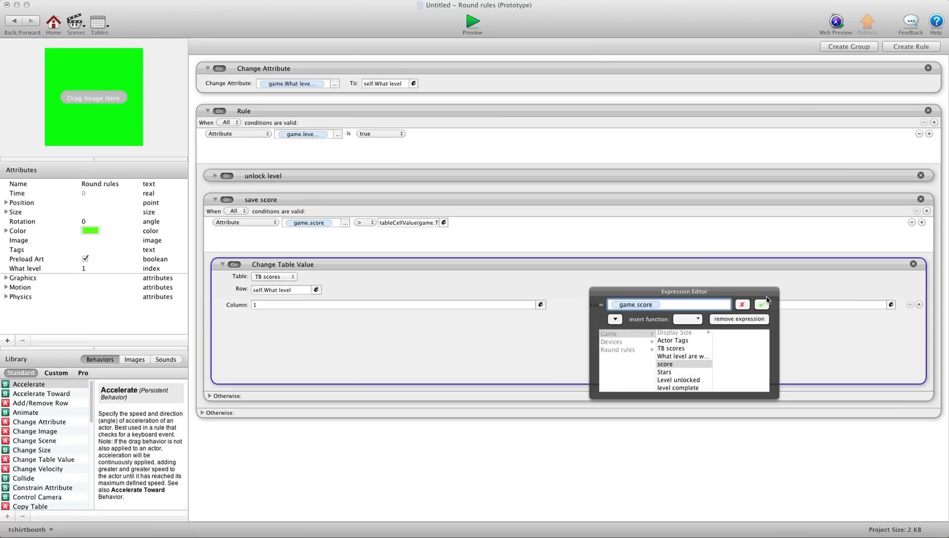
{"action": "left_click", "coordinate": [761, 305]}
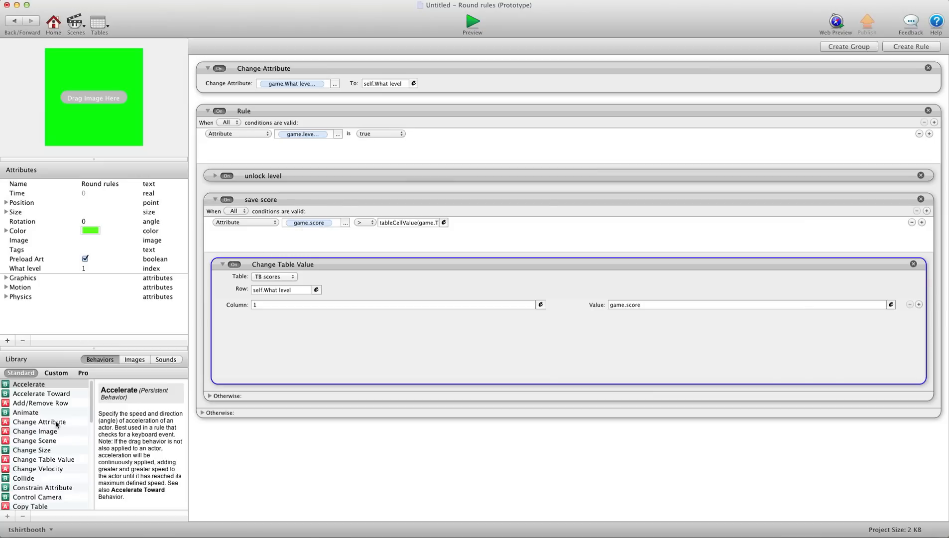
Step: Add a Save Table behavior for TB scores below Change Table Value in the save score rule, and collapse that rule
{"action": "scroll", "coordinate": [55, 424], "scroll_direction": "down", "scroll_amount": 10}
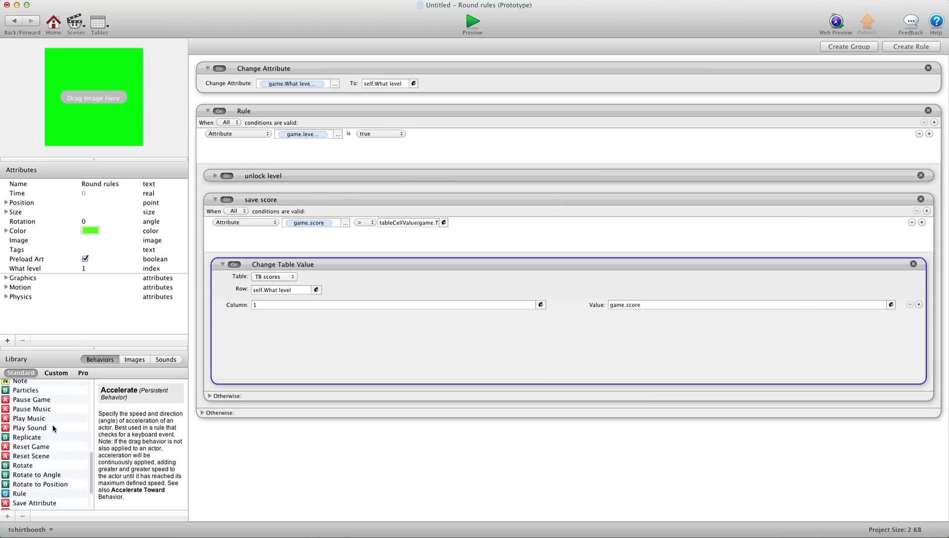
{"action": "scroll", "coordinate": [53, 424], "scroll_direction": "down", "scroll_amount": 5}
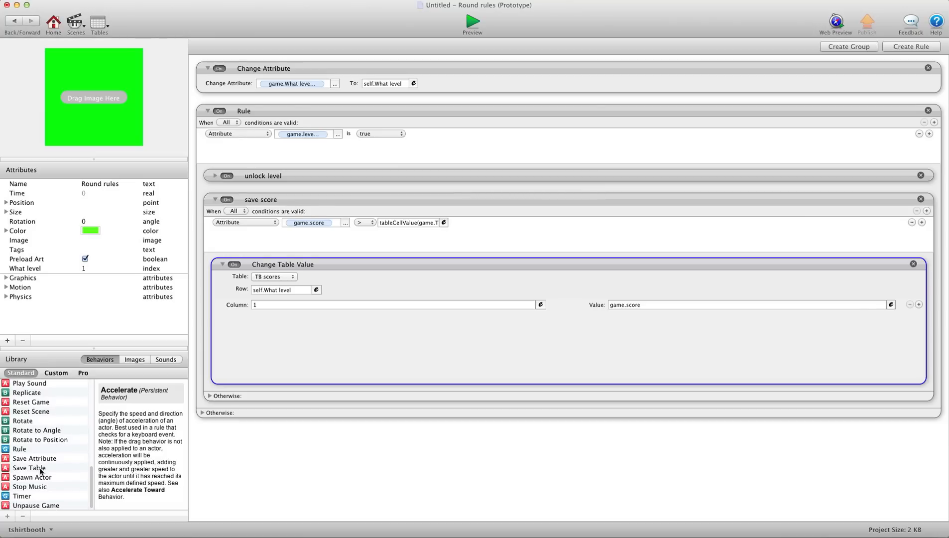
{"action": "left_click_drag", "start_coordinate": [29, 467], "coordinate": [271, 406]}
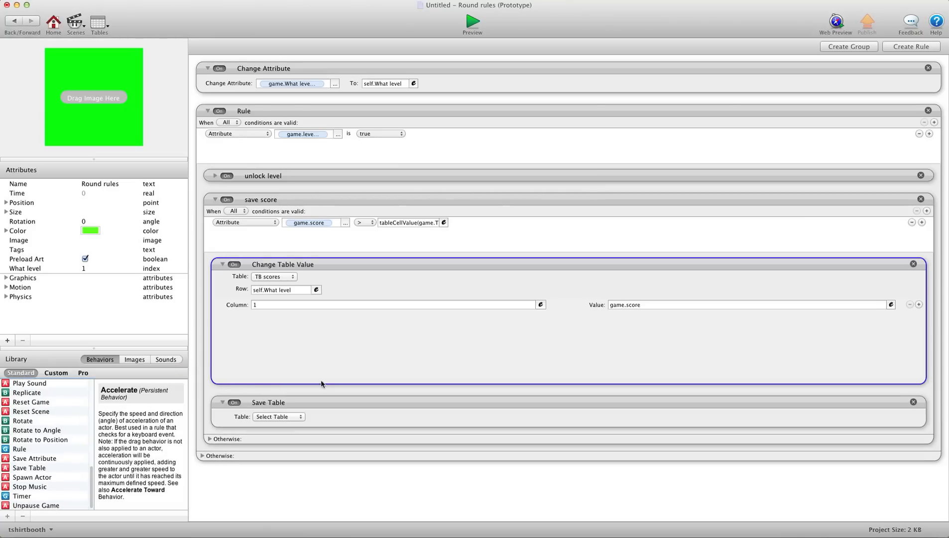
{"action": "left_click", "coordinate": [293, 417]}
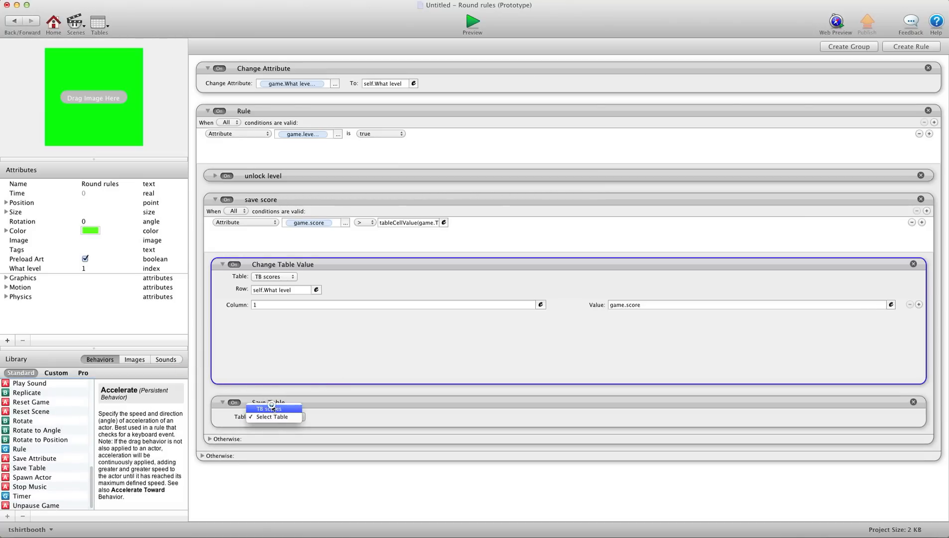
{"action": "left_click", "coordinate": [272, 408]}
{"action": "left_click", "coordinate": [289, 452]}
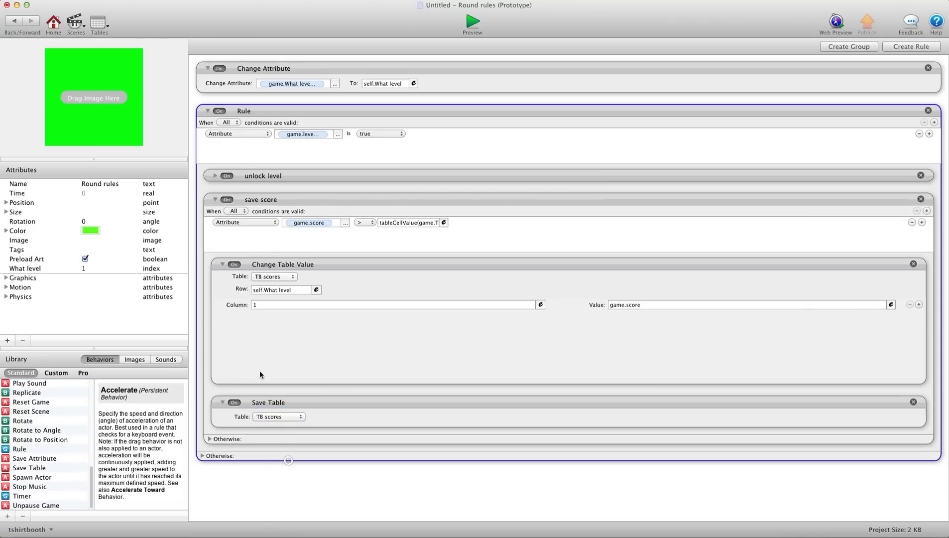
{"action": "left_click", "coordinate": [215, 199]}
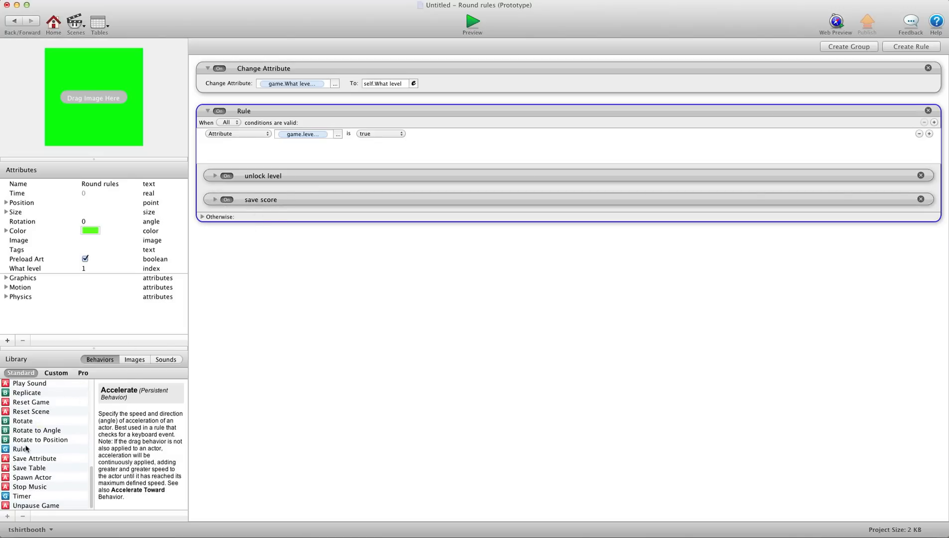
Step: Add a rule below save score inside the level-complete rule, with the condition attribute game.Stars greater than (>)
{"action": "left_click_drag", "start_coordinate": [20, 450], "coordinate": [270, 228]}
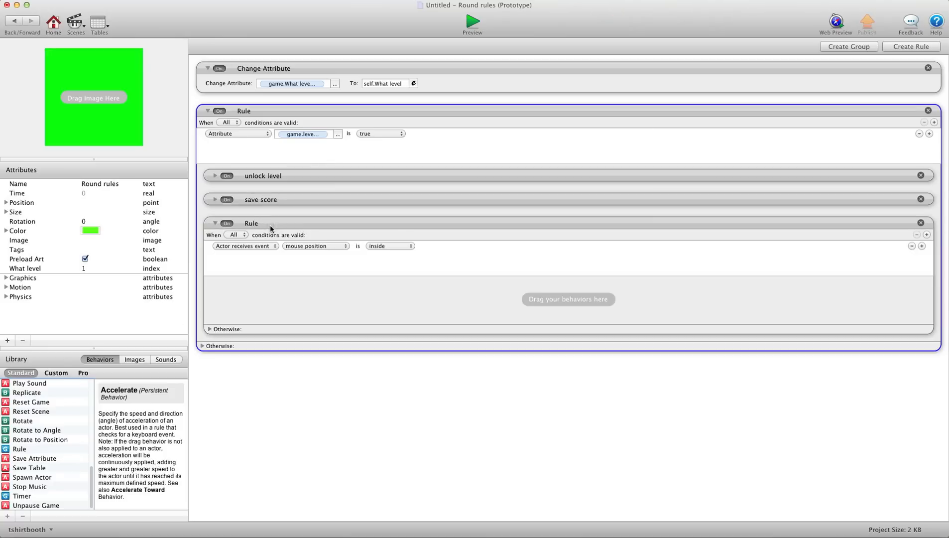
{"action": "left_click", "coordinate": [254, 246]}
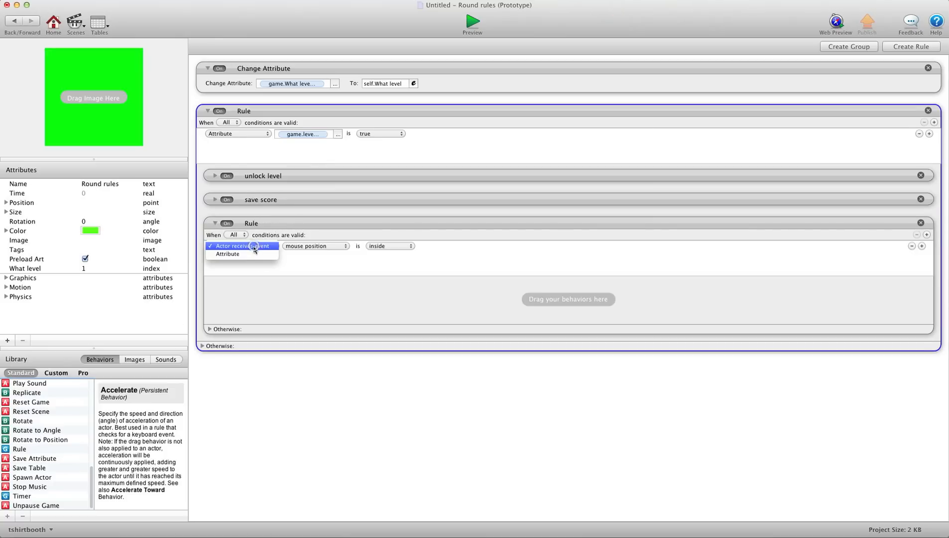
{"action": "left_click", "coordinate": [254, 255]}
{"action": "left_click", "coordinate": [345, 246]}
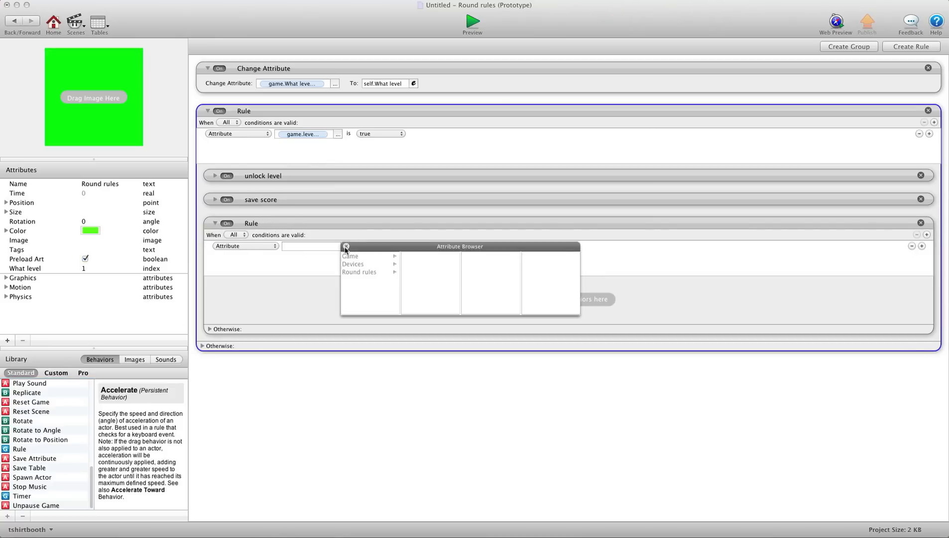
{"action": "left_click", "coordinate": [351, 255]}
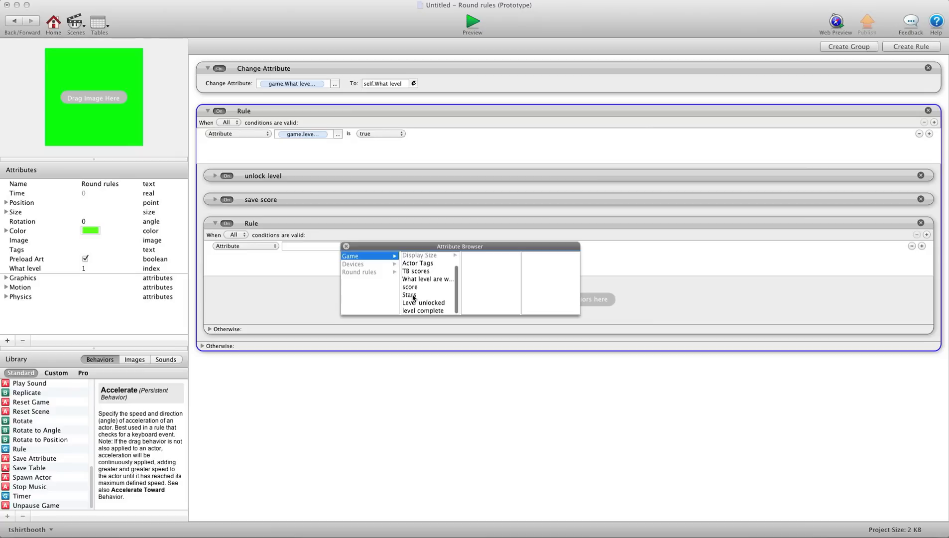
{"action": "left_click", "coordinate": [412, 295]}
{"action": "left_click", "coordinate": [373, 247]}
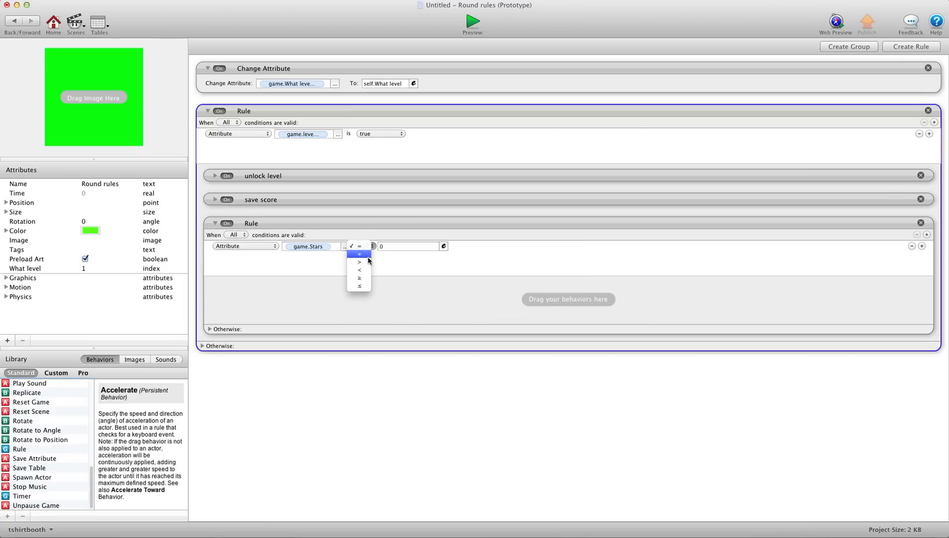
{"action": "left_click", "coordinate": [367, 263]}
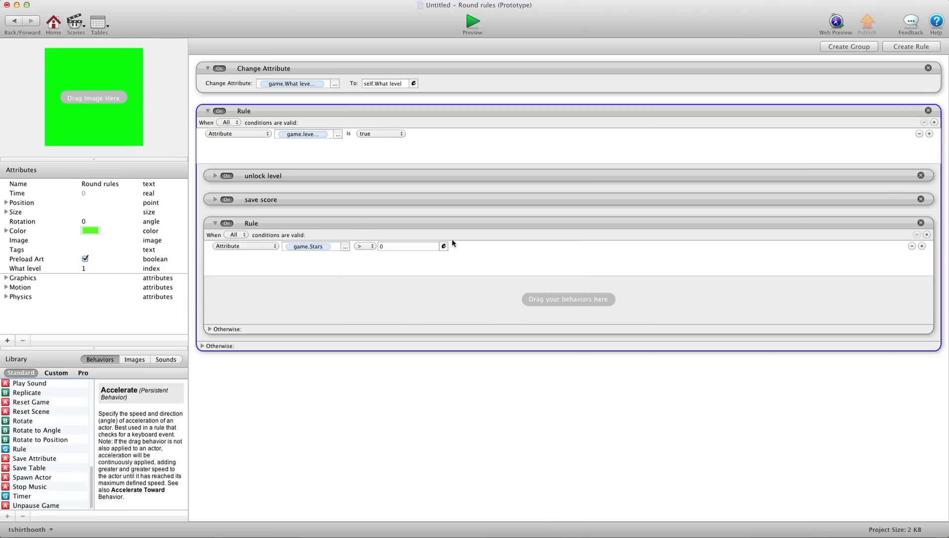
Step: Start the comparison value of the game.Stars condition as a tableCellValue function that uses game.TB scores as its table
{"action": "left_click", "coordinate": [443, 246]}
{"action": "left_click", "coordinate": [459, 261]}
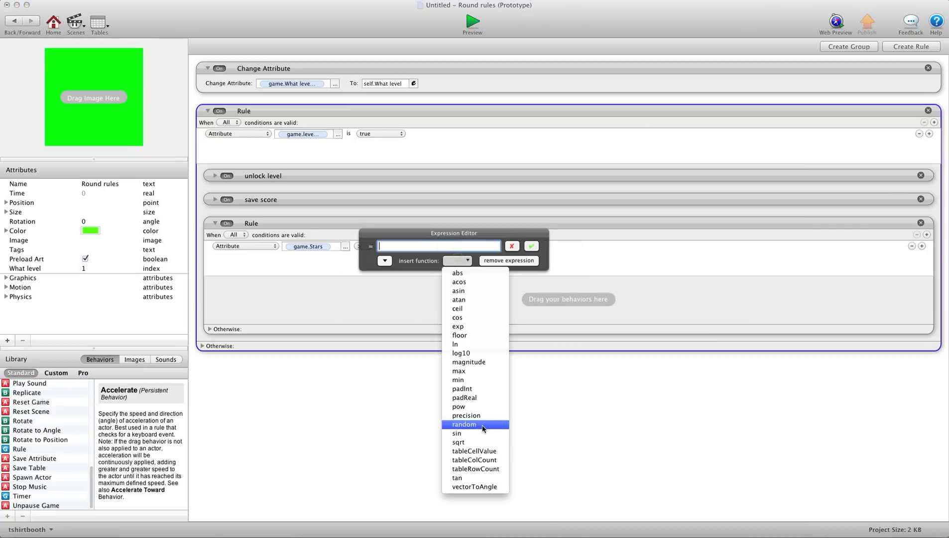
{"action": "left_click", "coordinate": [475, 450]}
{"action": "double_click", "coordinate": [430, 246]}
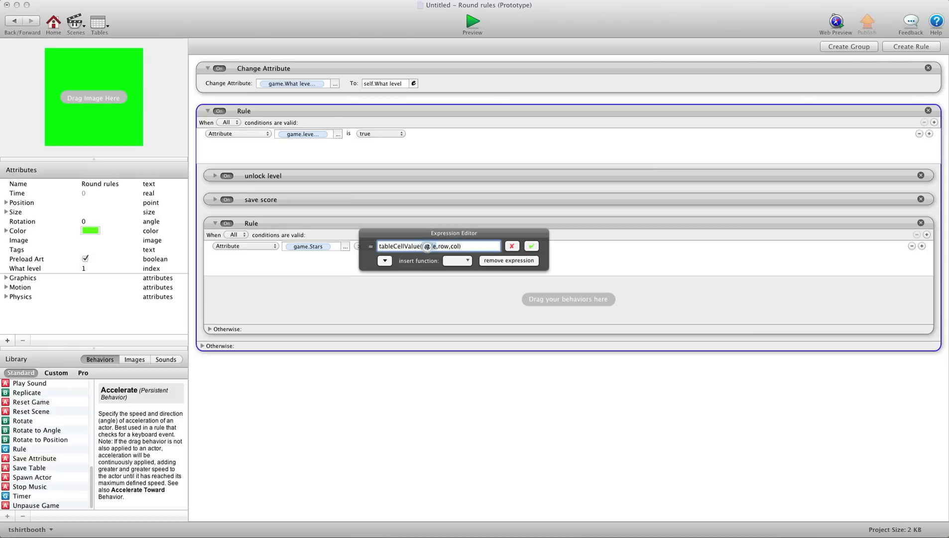
{"action": "key", "text": "BackSpace"}
{"action": "left_click", "coordinate": [386, 259]}
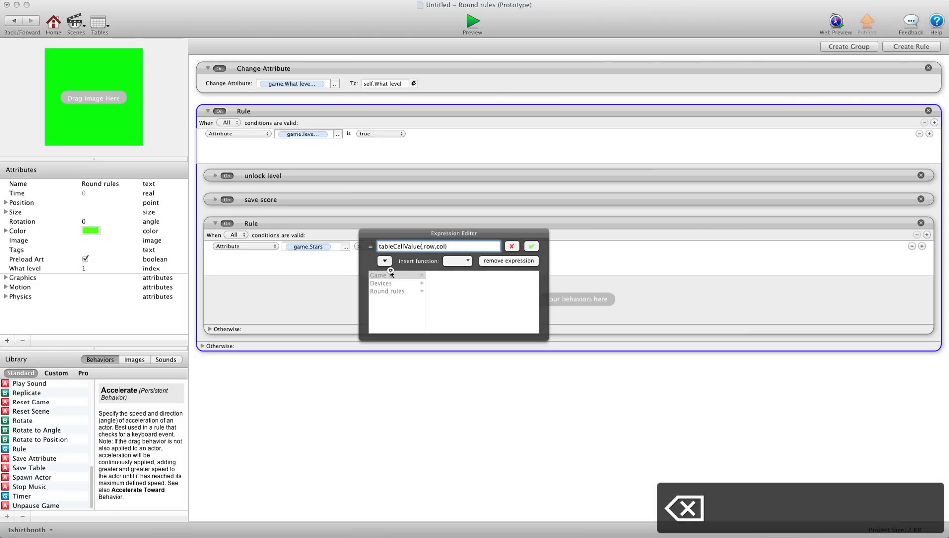
{"action": "left_click", "coordinate": [391, 276]}
{"action": "left_click", "coordinate": [443, 306]}
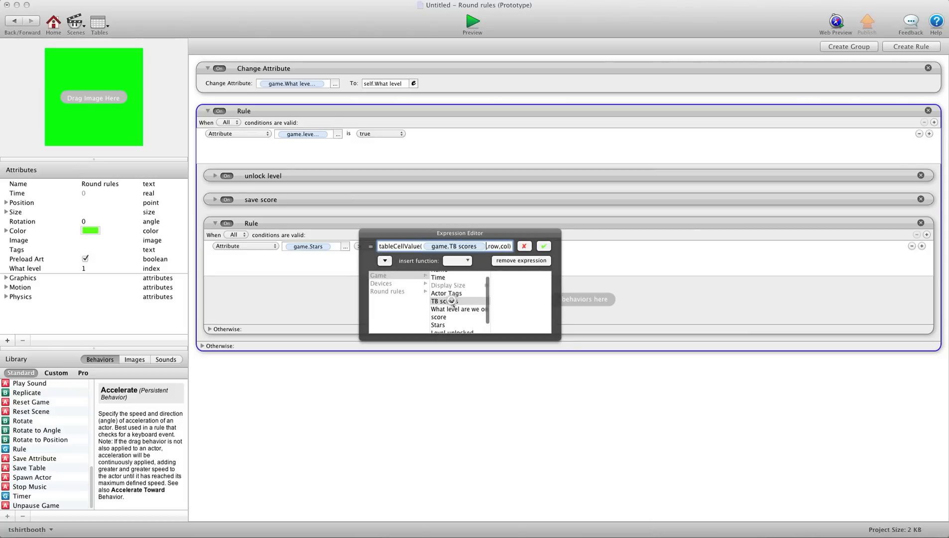
Step: Set the tableCellValue function's row to self.What level and its column to 2, and accept the expression
{"action": "double_click", "coordinate": [497, 246]}
{"action": "key", "text": "BackSpace"}
{"action": "left_click", "coordinate": [387, 291]}
{"action": "scroll", "coordinate": [464, 296], "scroll_direction": "down", "scroll_amount": 3}
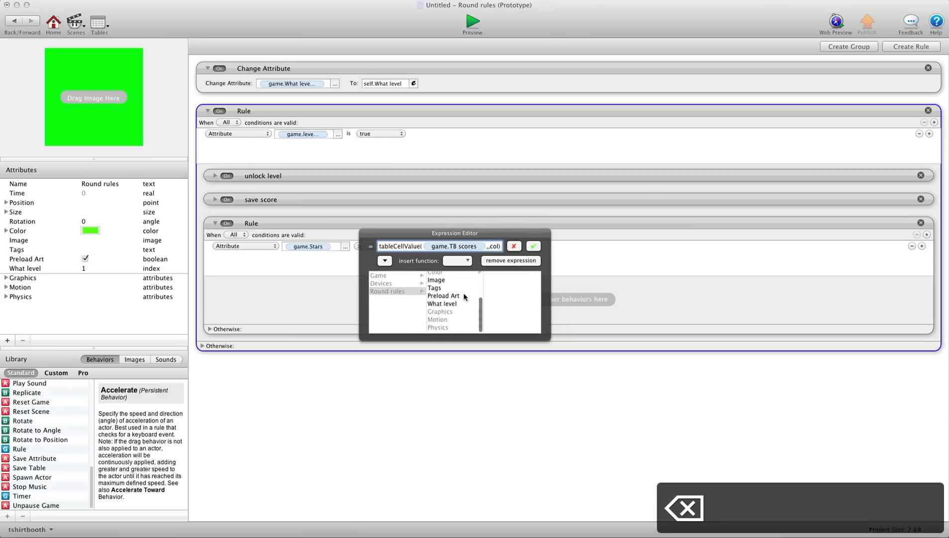
{"action": "left_click", "coordinate": [443, 304]}
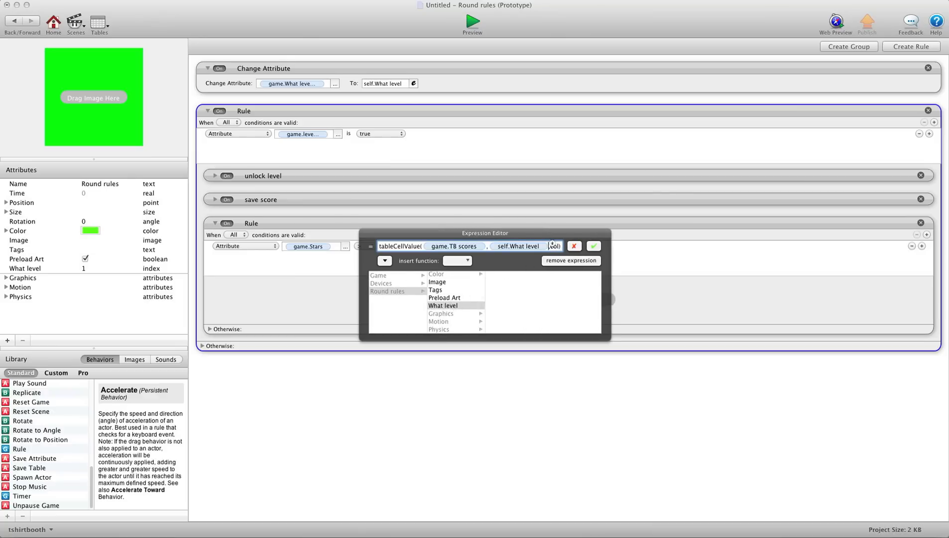
{"action": "double_click", "coordinate": [555, 246]}
{"action": "key", "text": "BackSpace"}
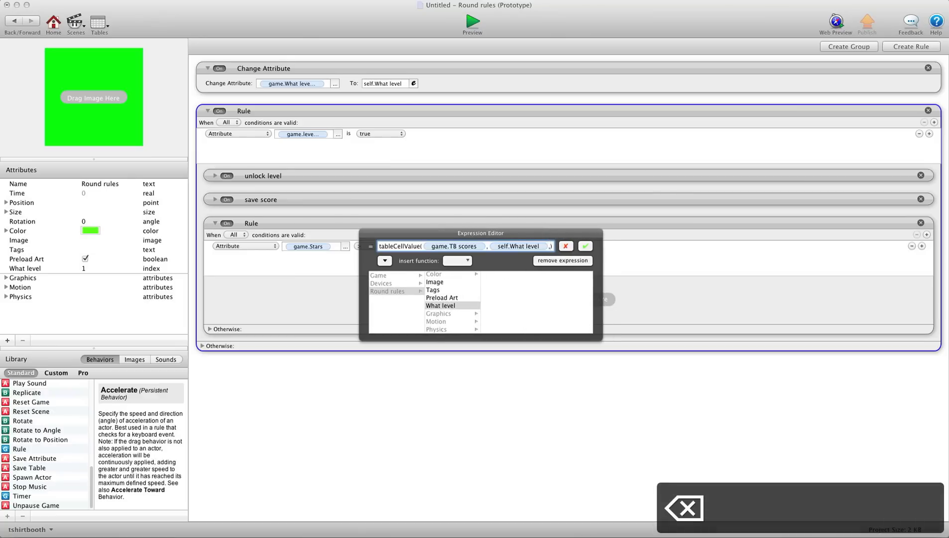
{"action": "type", "text": "2"}
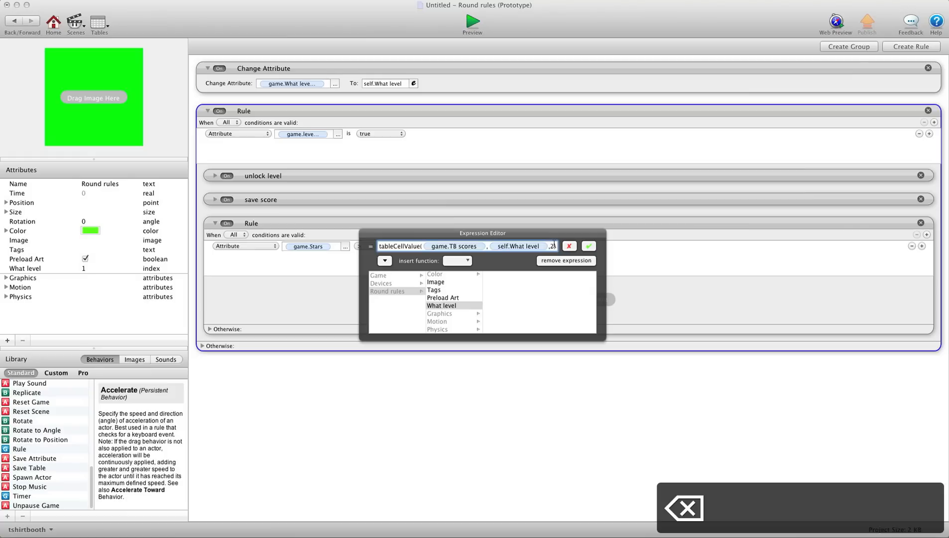
{"action": "left_click", "coordinate": [589, 246]}
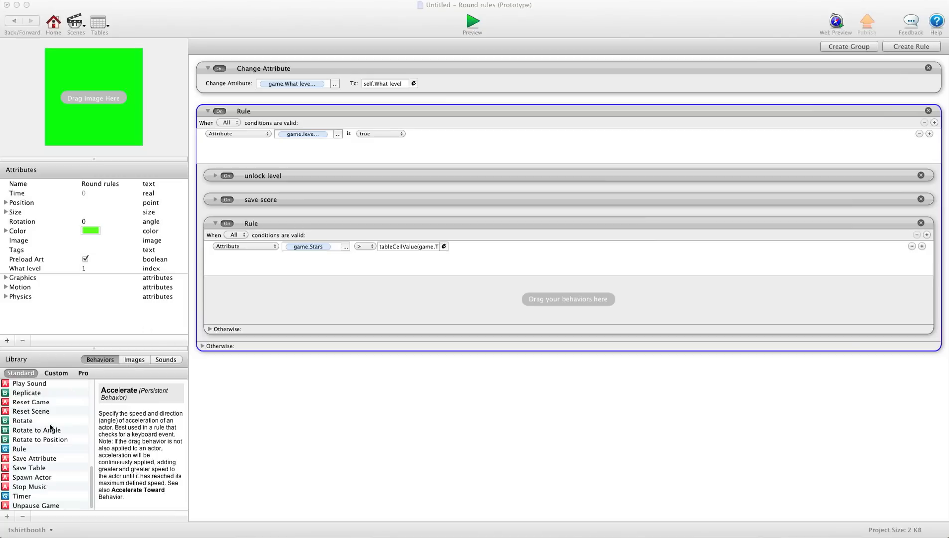
Step: Add a Change Table Value behavior inside the game.Stars rule and choose TB scores as its table
{"action": "scroll", "coordinate": [44, 437], "scroll_direction": "up", "scroll_amount": 10}
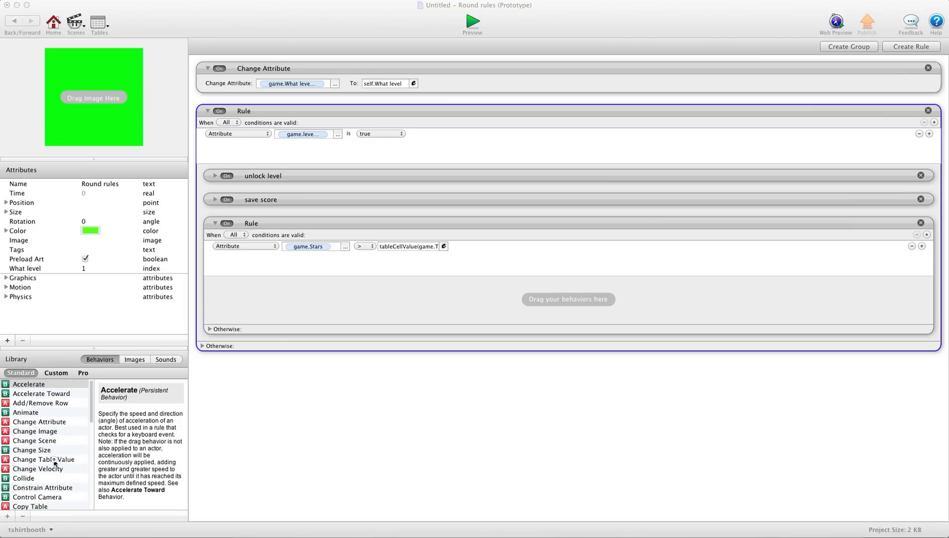
{"action": "left_click_drag", "start_coordinate": [55, 463], "coordinate": [316, 295]}
{"action": "left_click", "coordinate": [282, 300]}
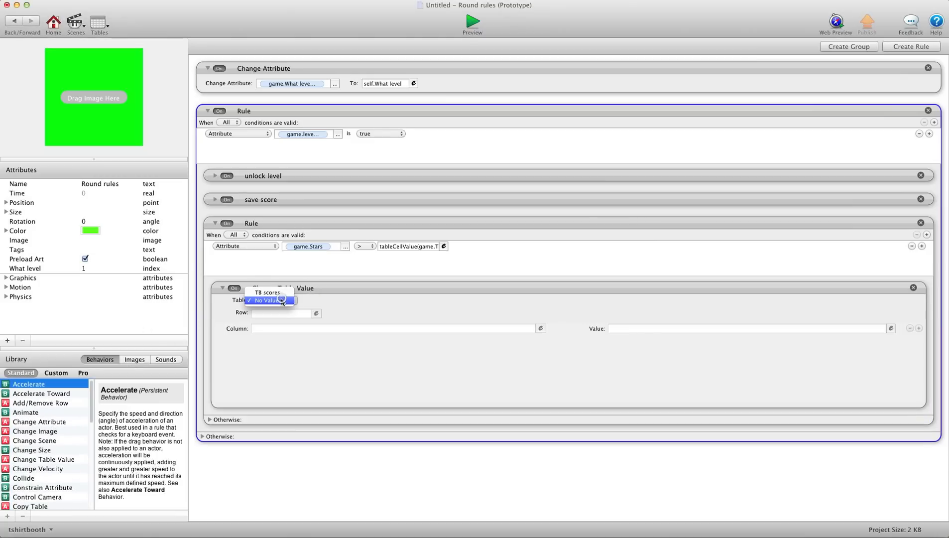
{"action": "left_click", "coordinate": [277, 293]}
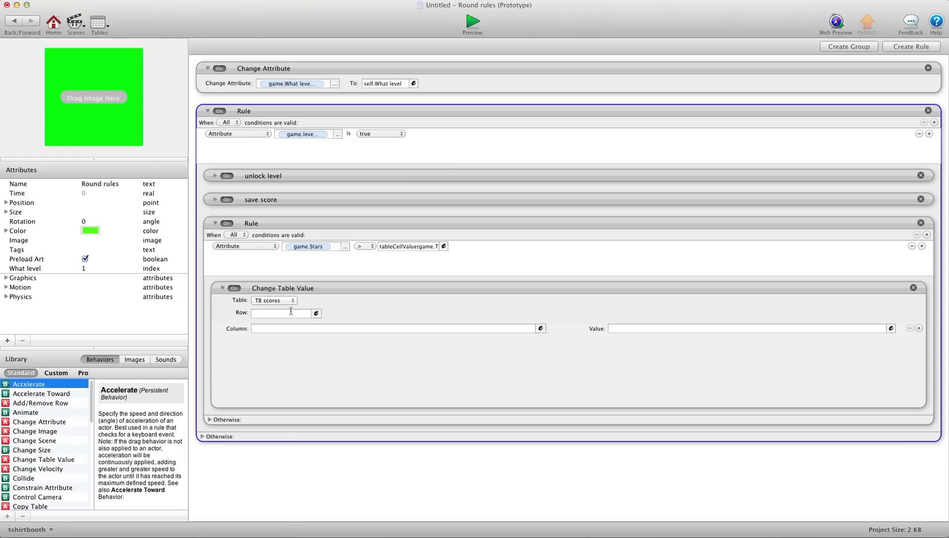
Step: Set the row of the new Change Table Value behavior to self.What level and the column to 2
{"action": "left_click", "coordinate": [316, 314]}
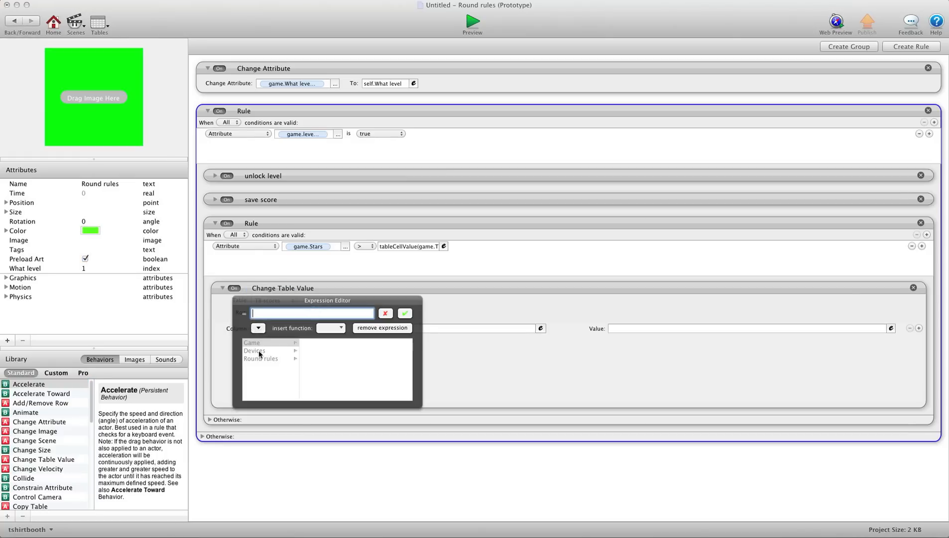
{"action": "left_click", "coordinate": [264, 358]}
{"action": "scroll", "coordinate": [319, 368], "scroll_direction": "down", "scroll_amount": 3}
{"action": "left_click", "coordinate": [319, 373]}
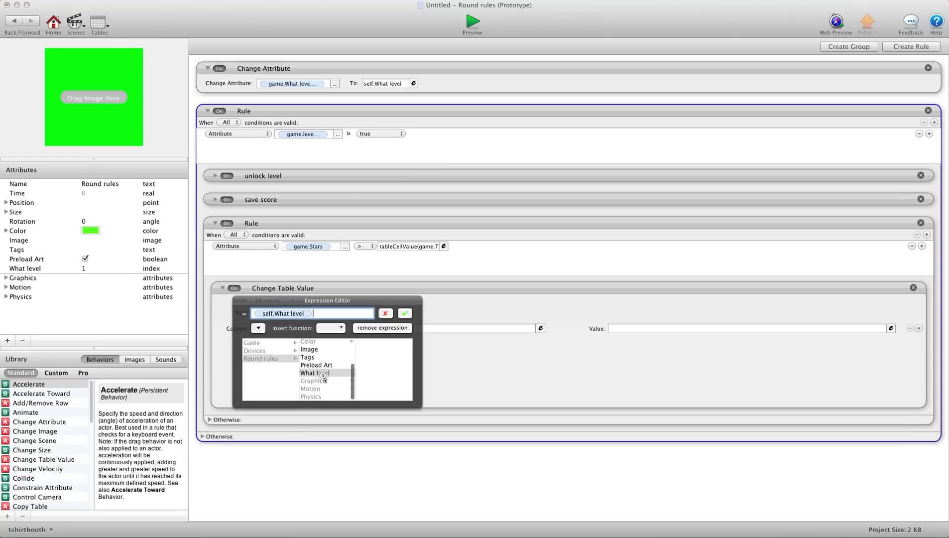
{"action": "left_click", "coordinate": [404, 313]}
{"action": "left_click", "coordinate": [347, 327]}
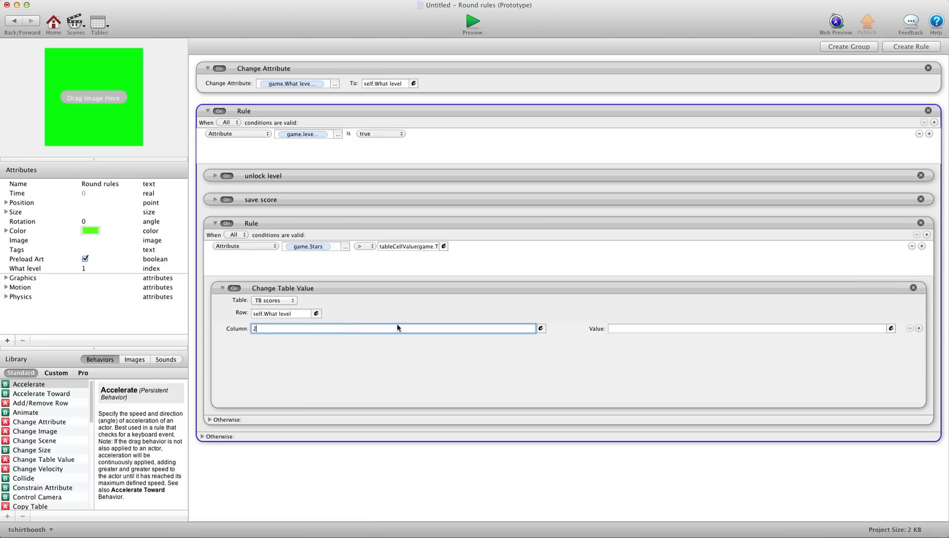
{"action": "type", "text": "2"}
Step: Set the value written by the Change Table Value behavior to the game attribute Stars
{"action": "left_click", "coordinate": [890, 328]}
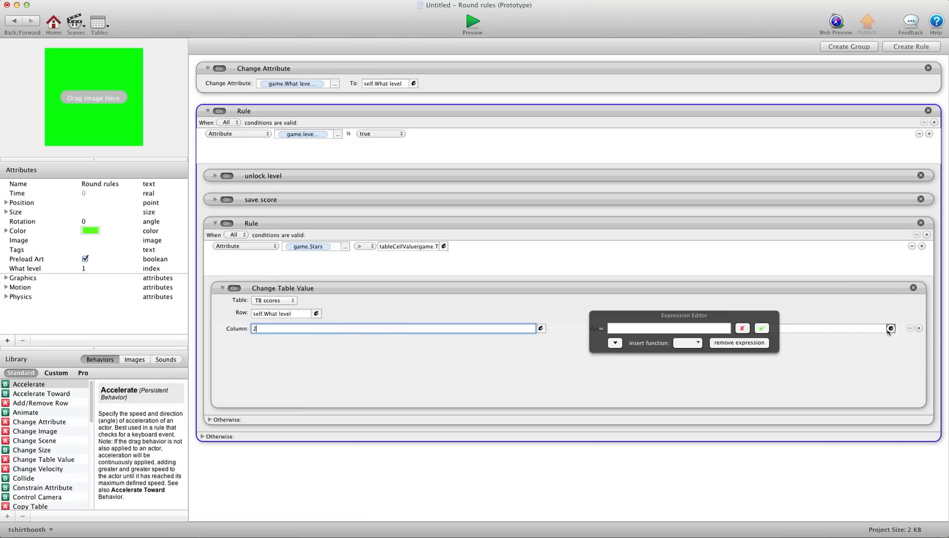
{"action": "left_click", "coordinate": [615, 342]}
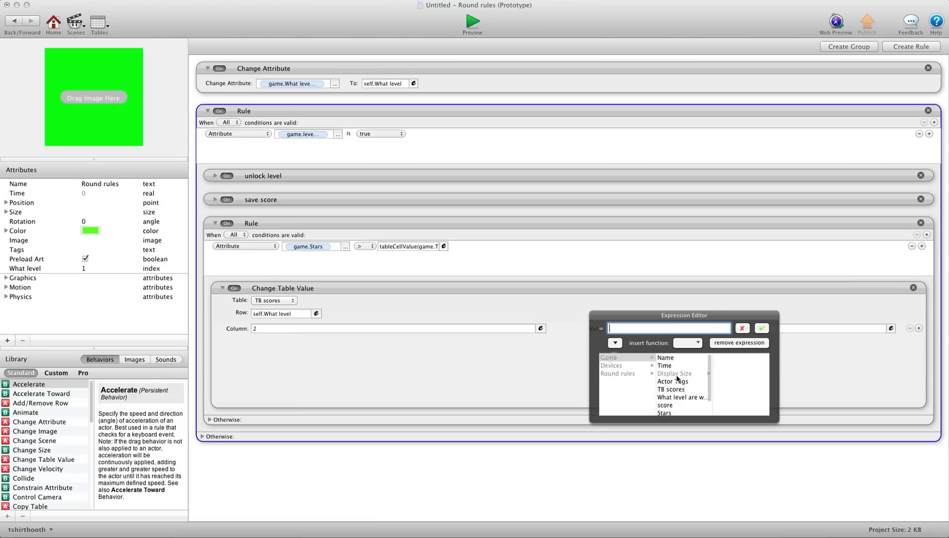
{"action": "scroll", "coordinate": [677, 379], "scroll_direction": "down", "scroll_amount": 2}
{"action": "left_click", "coordinate": [664, 395]}
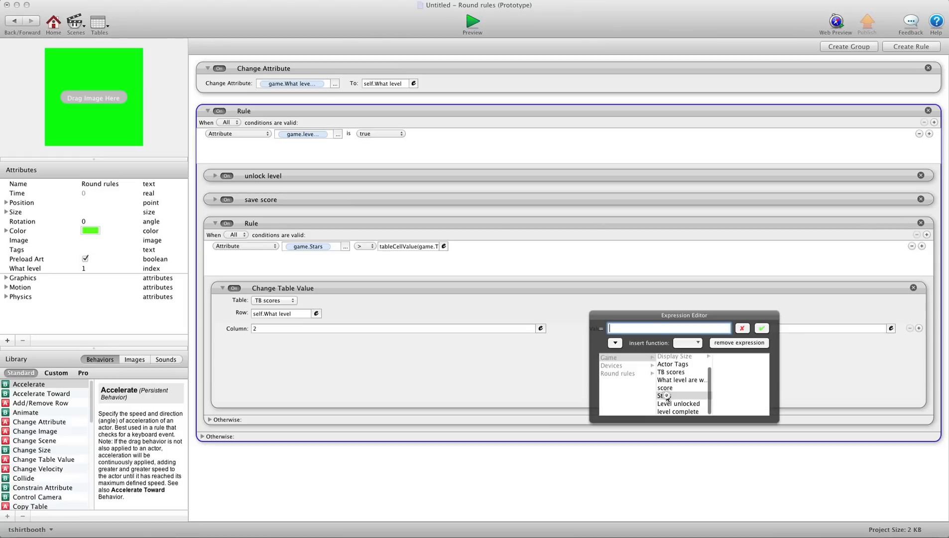
{"action": "left_click", "coordinate": [761, 327]}
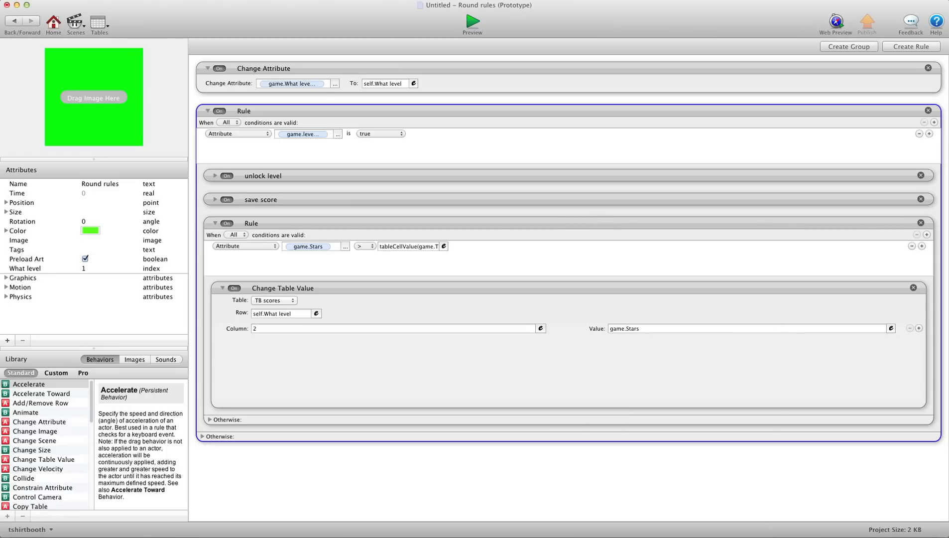
Step: Add a Save Table behavior for TB scores below Change Table Value in the game.Stars rule
{"action": "left_click", "coordinate": [78, 0]}
{"action": "left_click", "coordinate": [91, 48]}
{"action": "scroll", "coordinate": [35, 443], "scroll_direction": "down", "scroll_amount": 10}
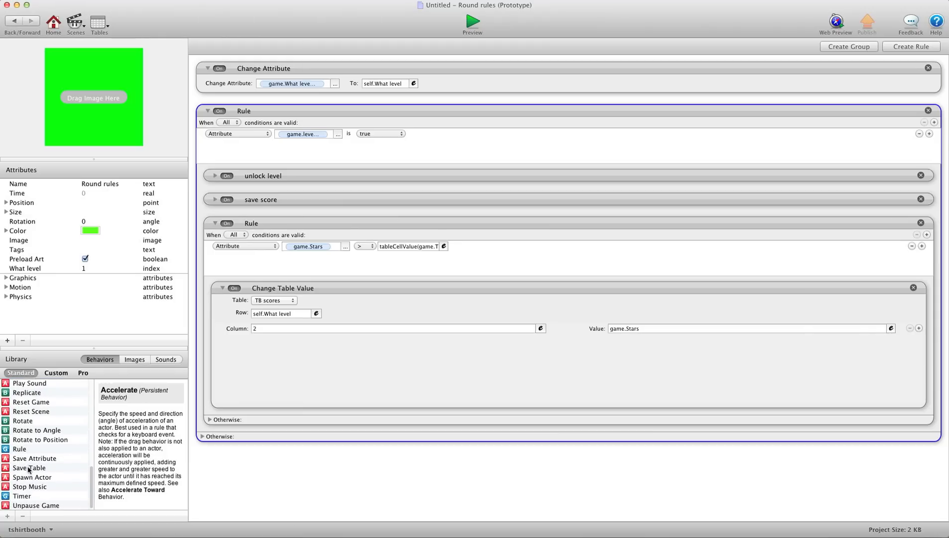
{"action": "left_click_drag", "start_coordinate": [29, 469], "coordinate": [264, 414]}
{"action": "left_click", "coordinate": [282, 440]}
{"action": "left_click", "coordinate": [290, 448]}
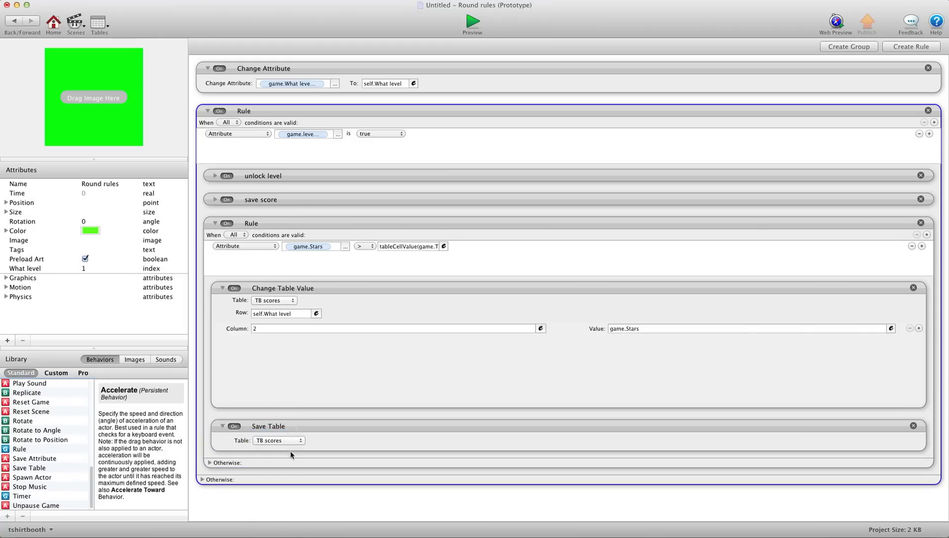
{"action": "left_click", "coordinate": [292, 489]}
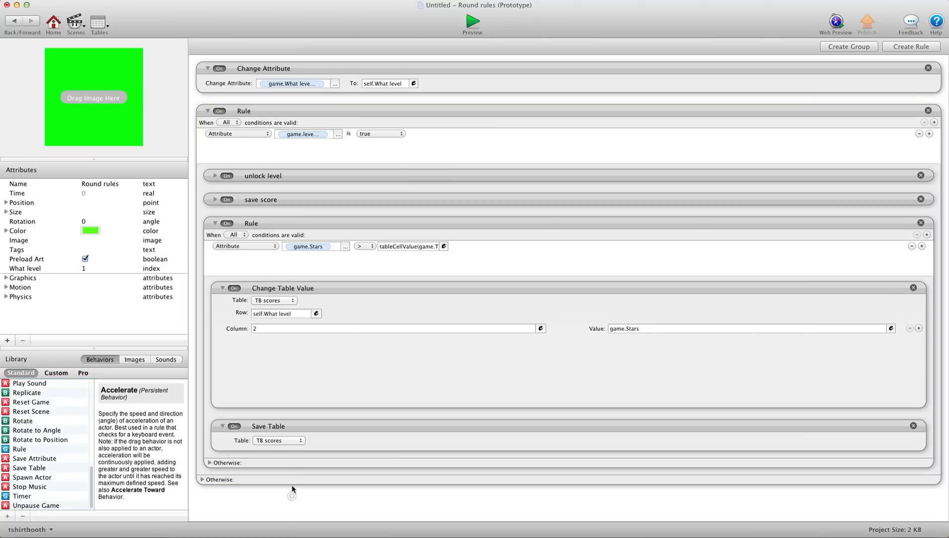
Step: Collapse the game.Stars rule and rename it stars
{"action": "left_click", "coordinate": [215, 223]}
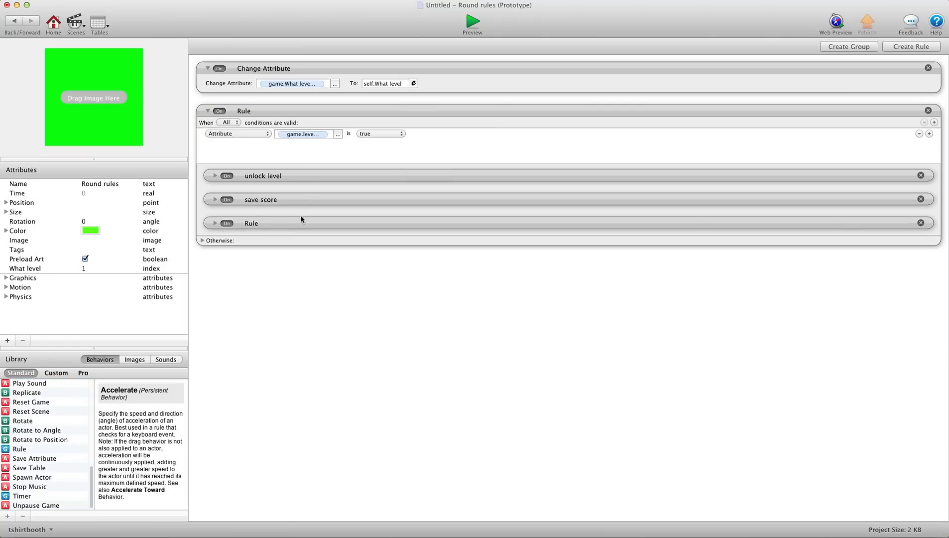
{"action": "double_click", "coordinate": [255, 224]}
{"action": "type", "text": "stars"}
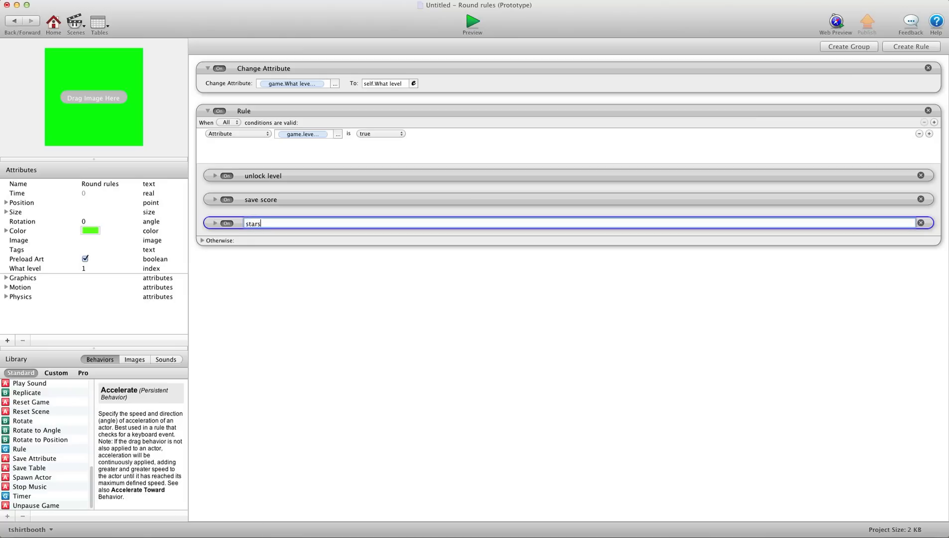
{"action": "key", "text": "Return"}
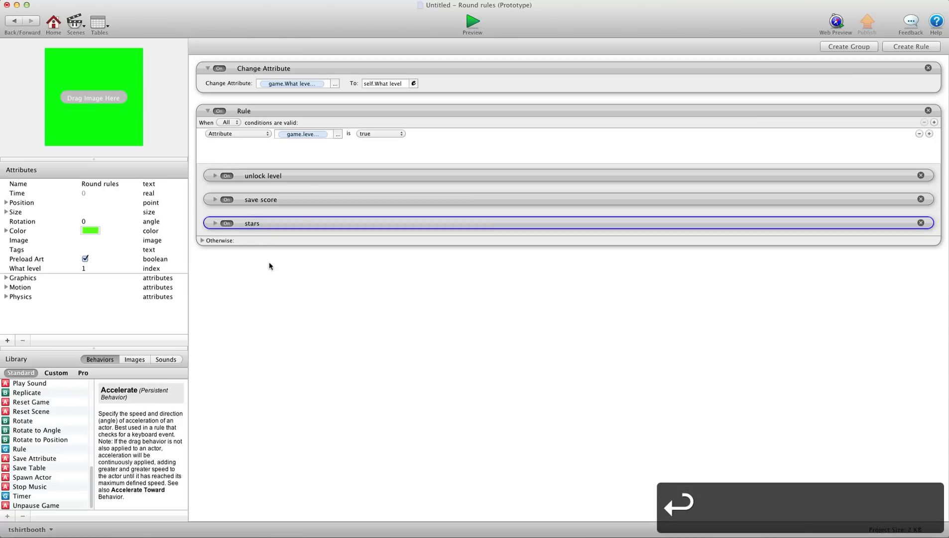
{"action": "left_click", "coordinate": [308, 324]}
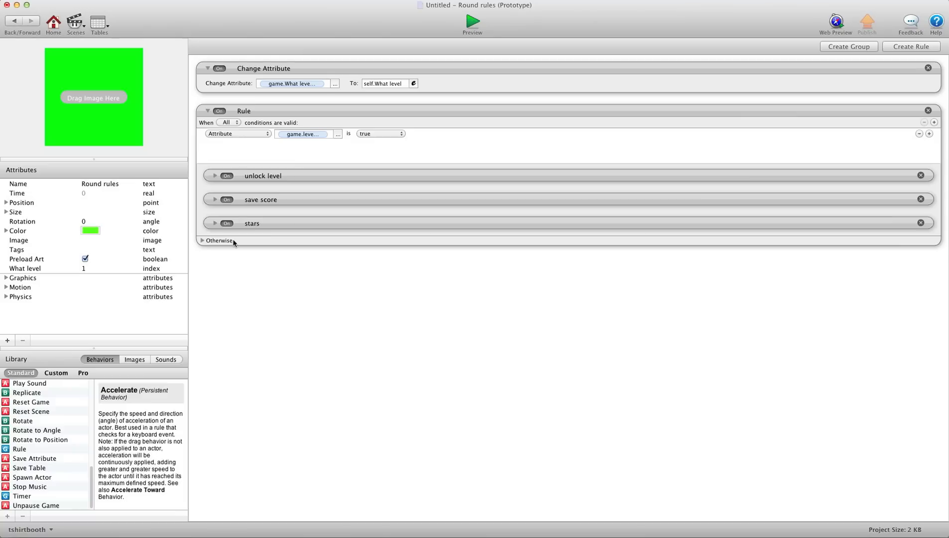
Step: Leave the Round rules actor and open scene 1
{"action": "left_click", "coordinate": [14, 21]}
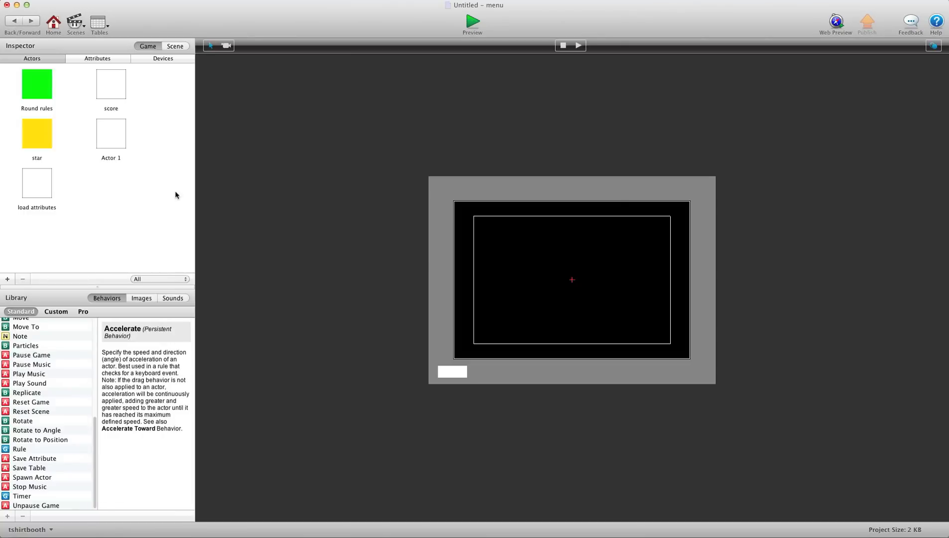
{"action": "left_click", "coordinate": [85, 25]}
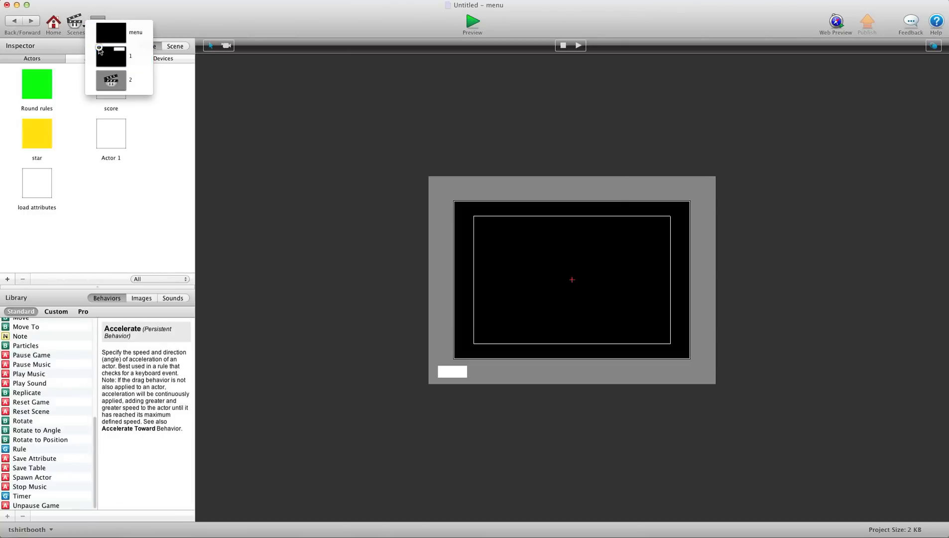
{"action": "left_click", "coordinate": [119, 37]}
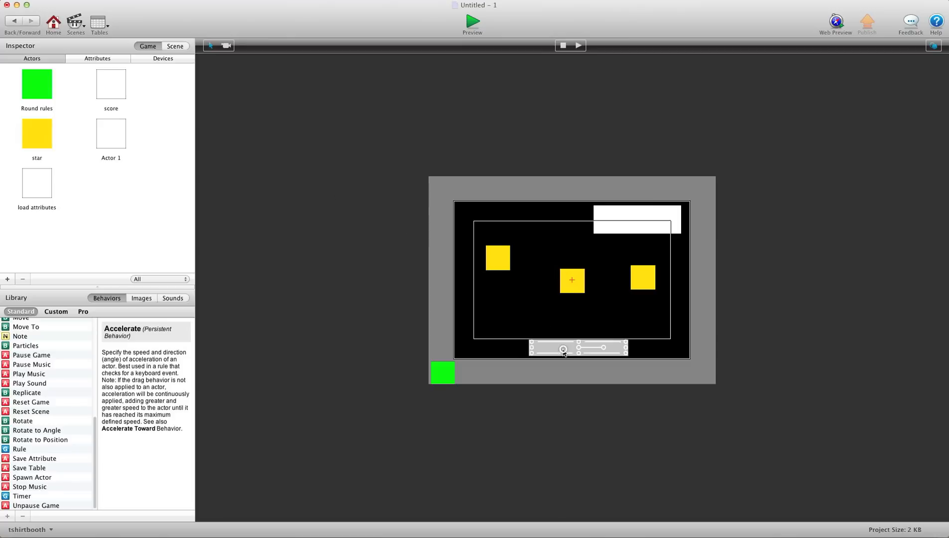
Step: Add a Timer to Actor 1 below Display Text, set to fire After 1 second with Run to Completion enabled
{"action": "left_click", "coordinate": [564, 350]}
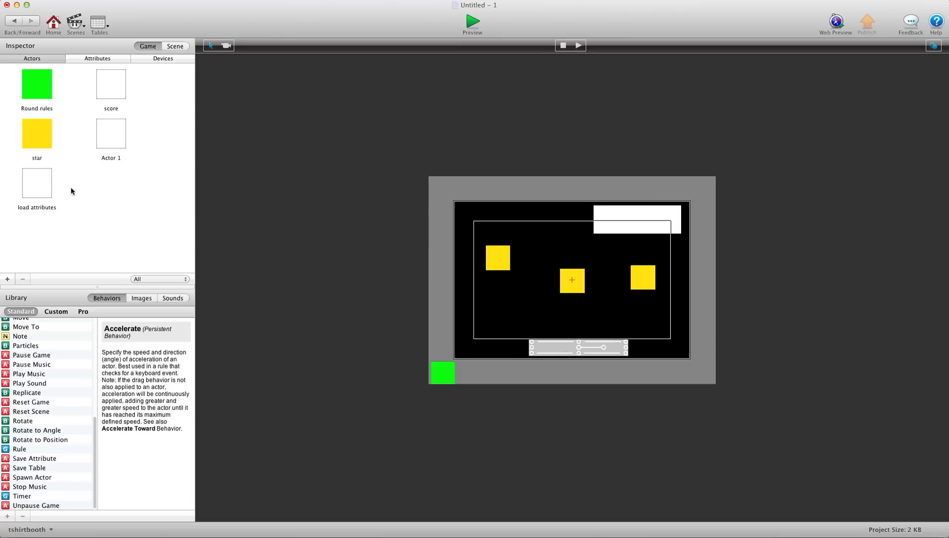
{"action": "double_click", "coordinate": [110, 137]}
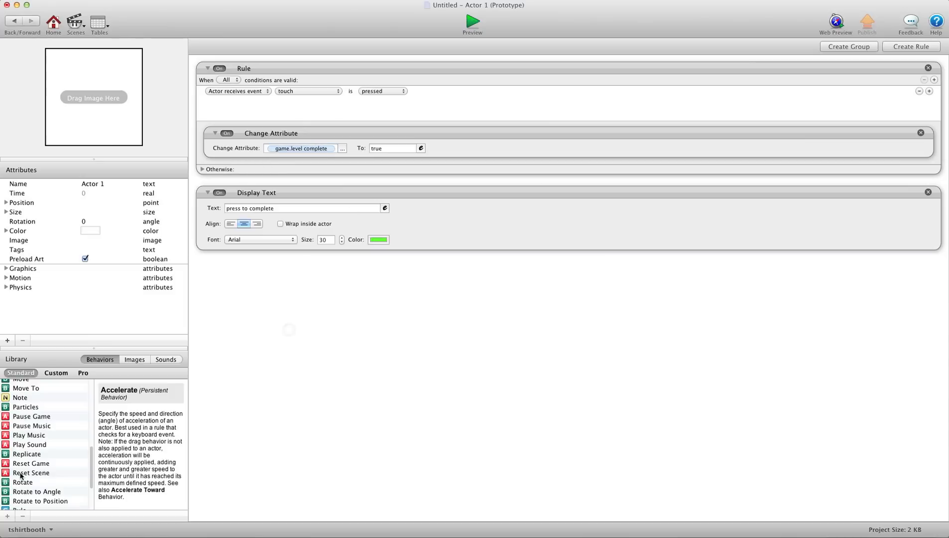
{"action": "scroll", "coordinate": [22, 478], "scroll_direction": "down", "scroll_amount": 3}
{"action": "left_click_drag", "start_coordinate": [34, 491], "coordinate": [267, 313]}
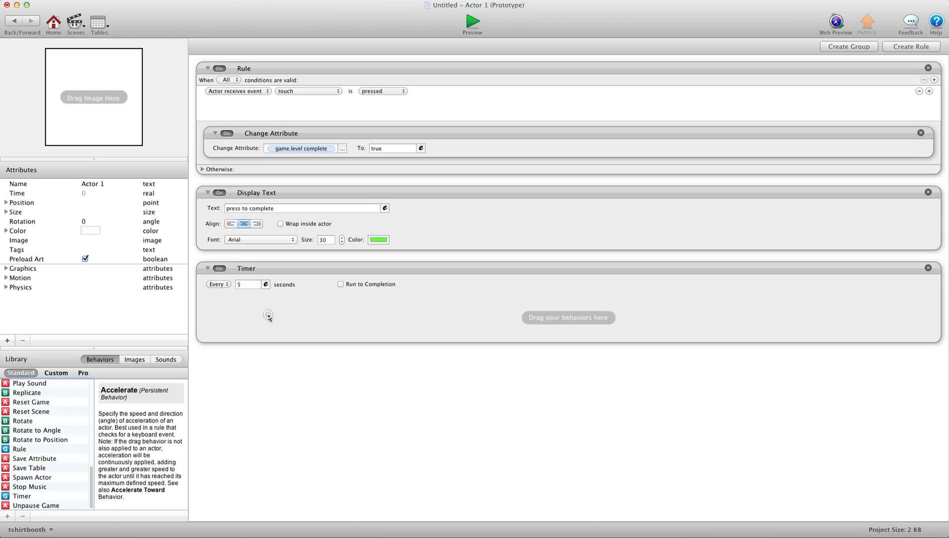
{"action": "left_click", "coordinate": [219, 284]}
{"action": "left_click", "coordinate": [220, 291]}
{"action": "double_click", "coordinate": [241, 284]}
{"action": "type", "text": "1"}
{"action": "left_click", "coordinate": [350, 284]}
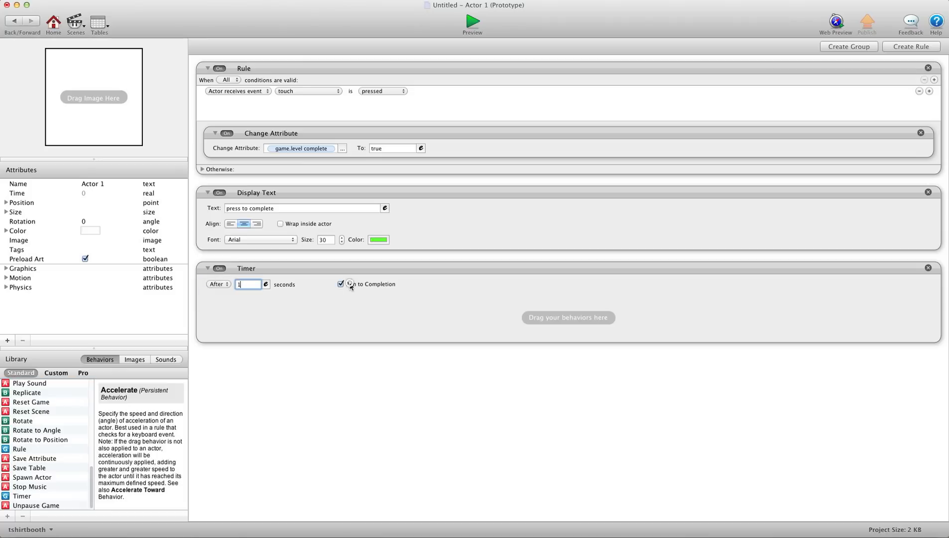
Step: Add a Change Scene behavior inside Actor 1's Timer that goes to Next Scene
{"action": "scroll", "coordinate": [55, 474], "scroll_direction": "up", "scroll_amount": 10}
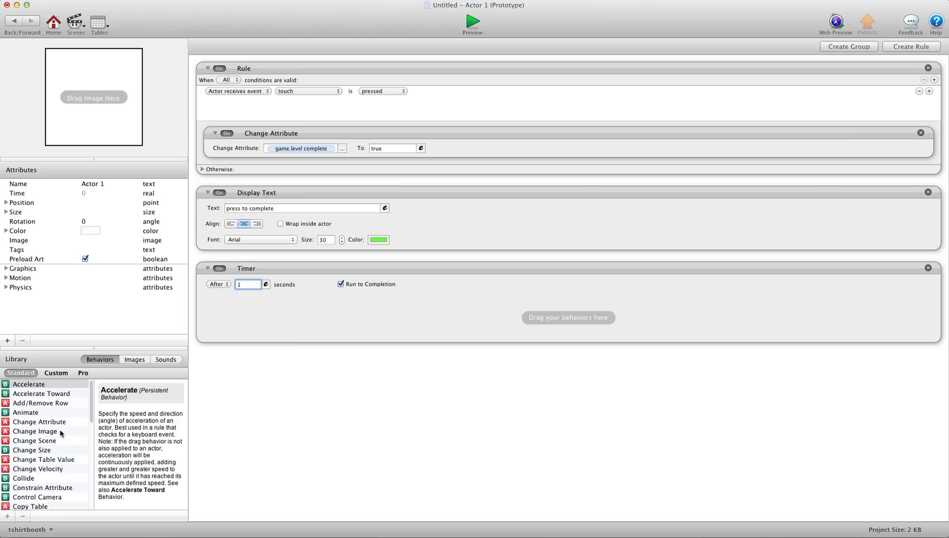
{"action": "left_click_drag", "start_coordinate": [52, 441], "coordinate": [279, 324]}
{"action": "left_click", "coordinate": [304, 322]}
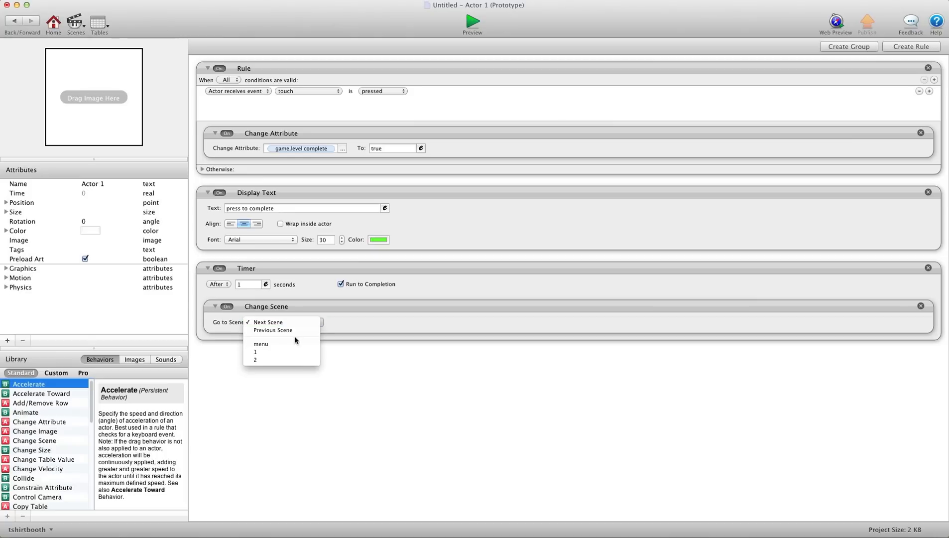
{"action": "left_click", "coordinate": [299, 322]}
{"action": "left_click", "coordinate": [324, 373]}
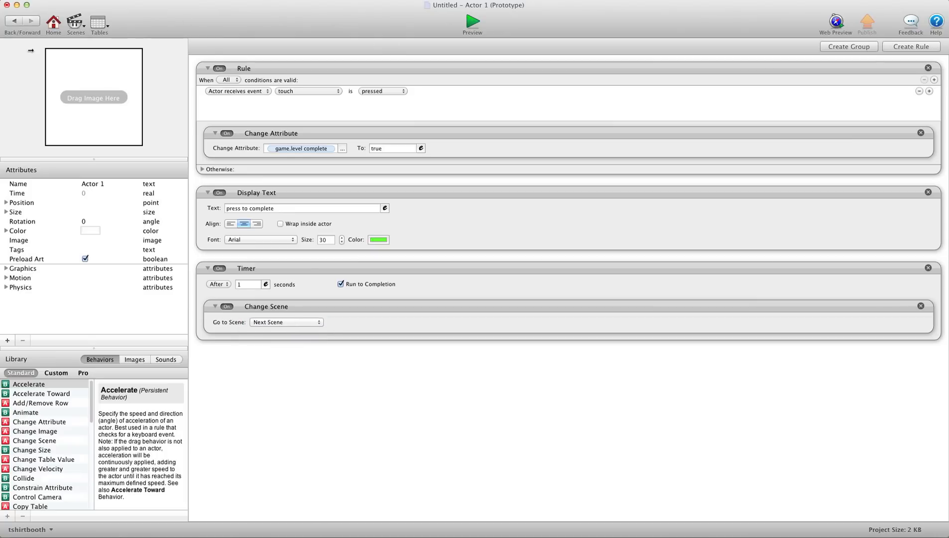
Step: Open scene 2 and place three star actors in the left half of the level
{"action": "left_click", "coordinate": [13, 21]}
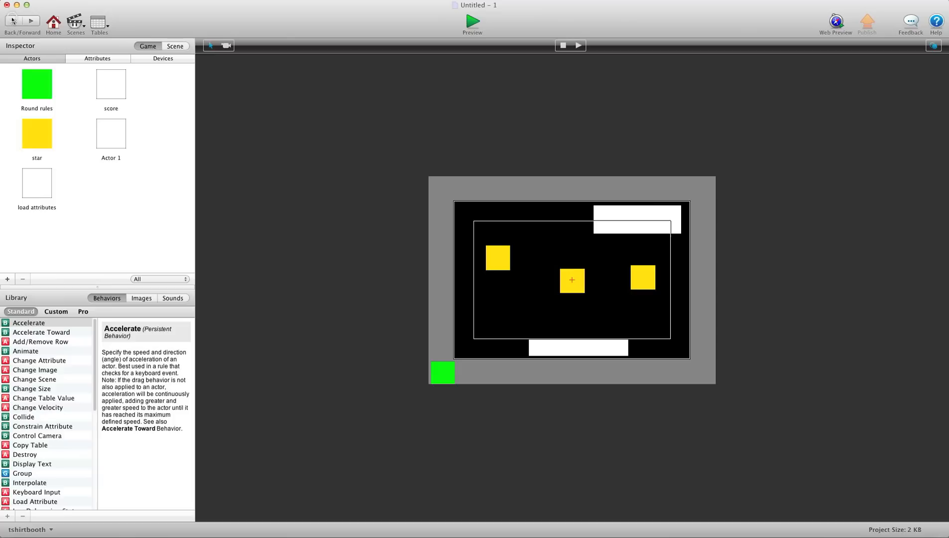
{"action": "left_click", "coordinate": [75, 23]}
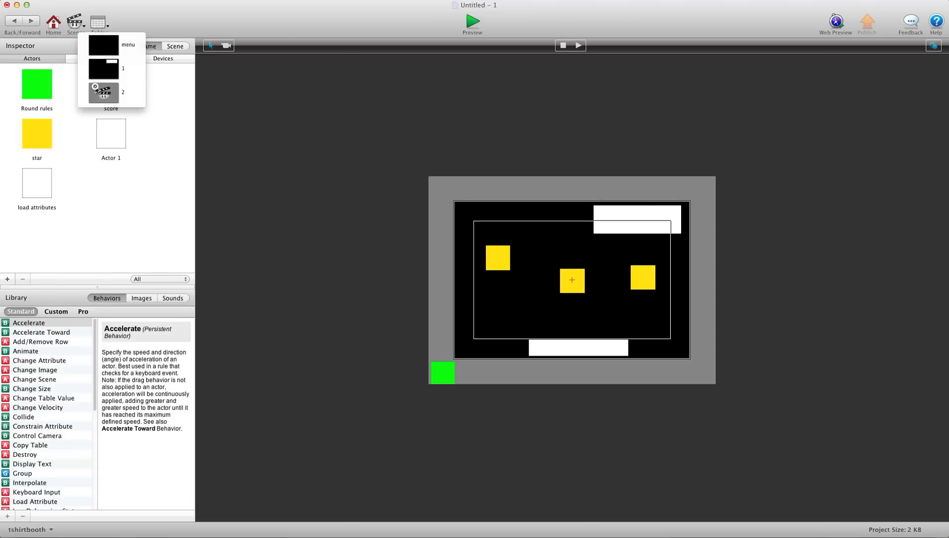
{"action": "left_click", "coordinate": [98, 92]}
{"action": "left_click_drag", "start_coordinate": [40, 132], "coordinate": [488, 267]}
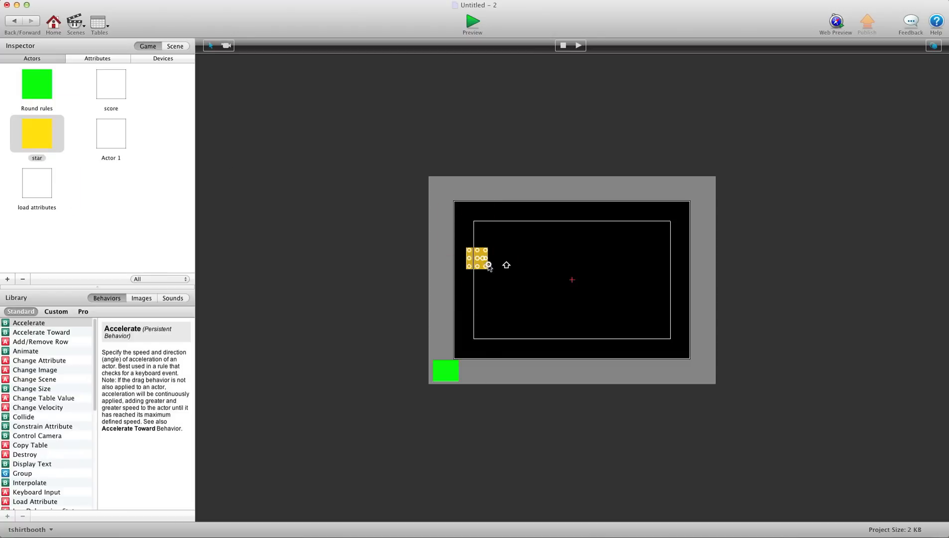
{"action": "left_click", "coordinate": [38, 143]}
{"action": "left_click_drag", "start_coordinate": [38, 144], "coordinate": [524, 288]}
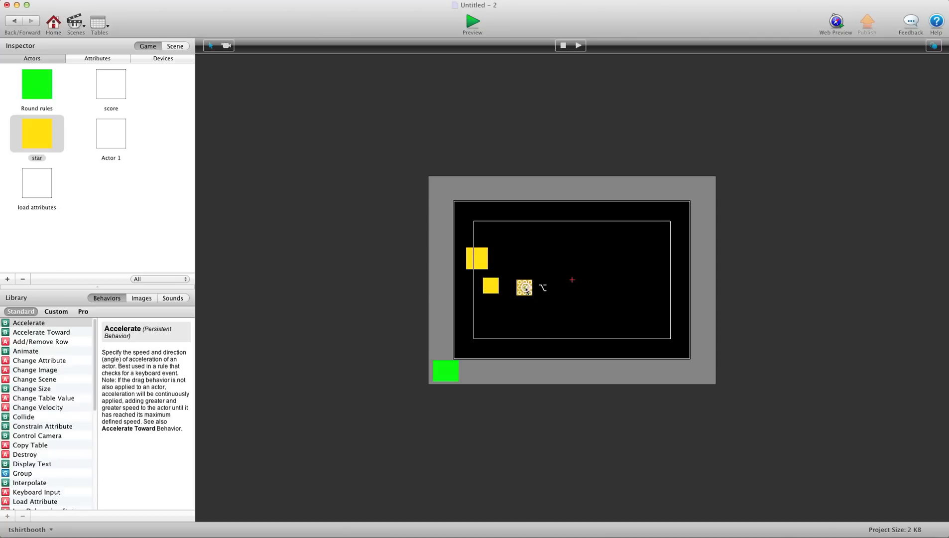
Step: Place the score actor in the scene's upper right and Actor 1 at its bottom edge, resizing Actor 1 into a wide, flat bar
{"action": "left_click", "coordinate": [165, 193]}
{"action": "left_click", "coordinate": [118, 86]}
{"action": "left_click_drag", "start_coordinate": [118, 85], "coordinate": [601, 226]}
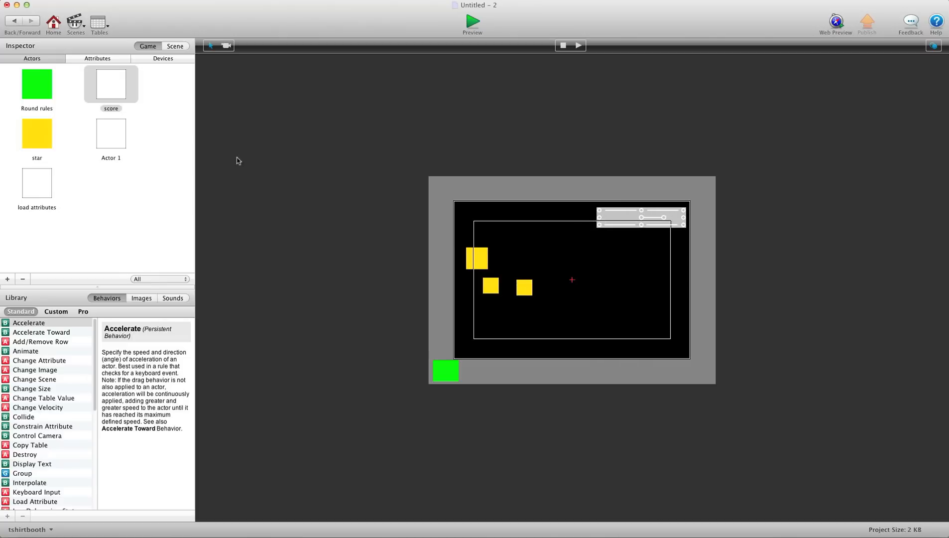
{"action": "left_click_drag", "start_coordinate": [106, 140], "coordinate": [545, 343]}
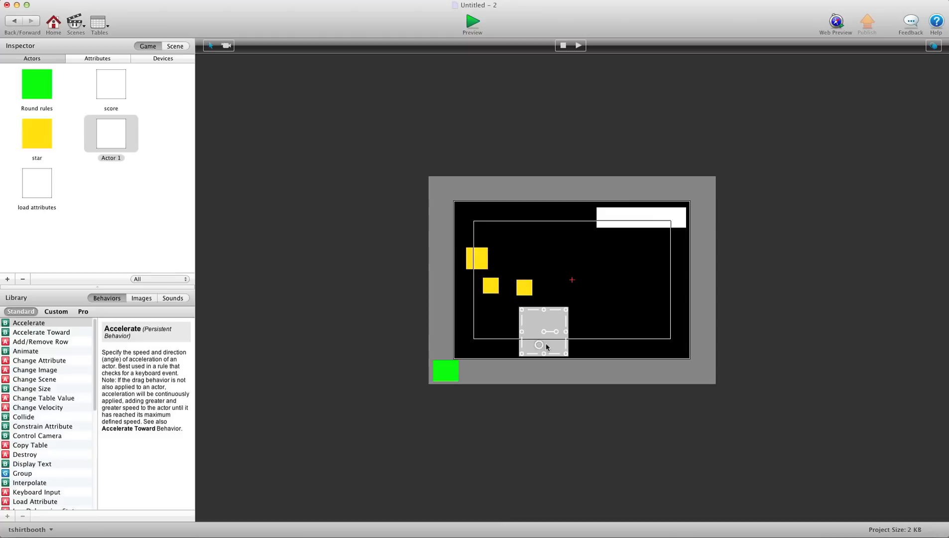
{"action": "left_click_drag", "start_coordinate": [565, 309], "coordinate": [626, 341]}
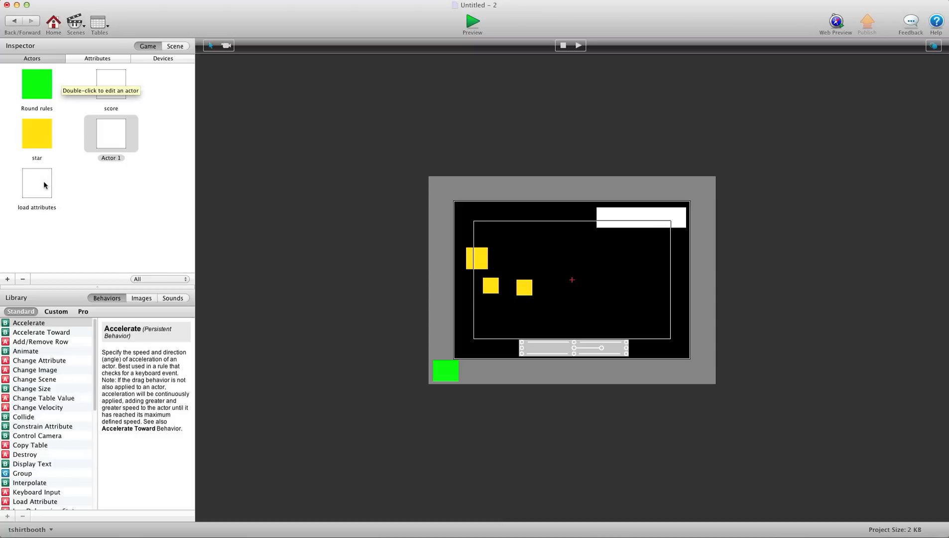
Step: Add a Change Attribute behavior above Change Scene in Actor 1's Timer, setting game.score to 0
{"action": "left_click", "coordinate": [105, 102]}
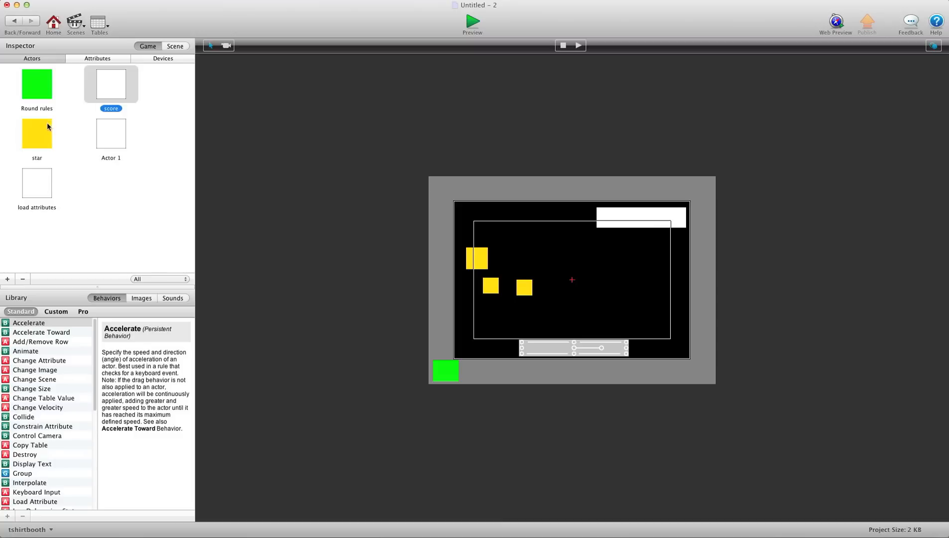
{"action": "double_click", "coordinate": [110, 150]}
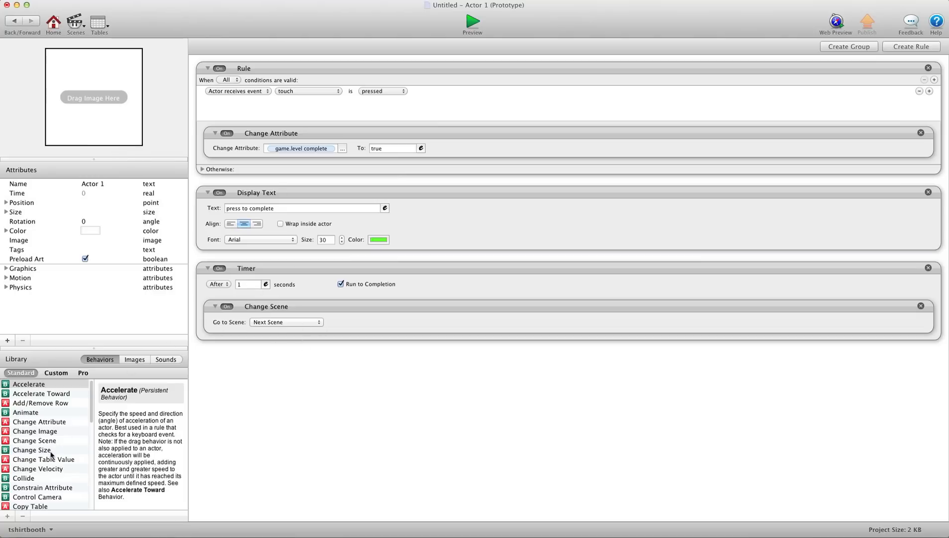
{"action": "left_click_drag", "start_coordinate": [44, 418], "coordinate": [296, 304]}
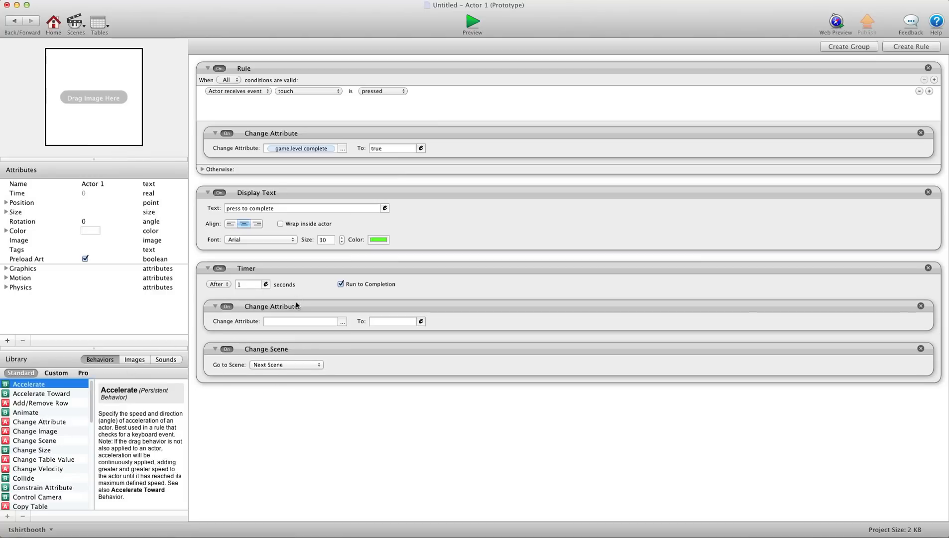
{"action": "left_click", "coordinate": [342, 322]}
{"action": "left_click", "coordinate": [347, 332]}
{"action": "scroll", "coordinate": [415, 361], "scroll_direction": "down", "scroll_amount": 3}
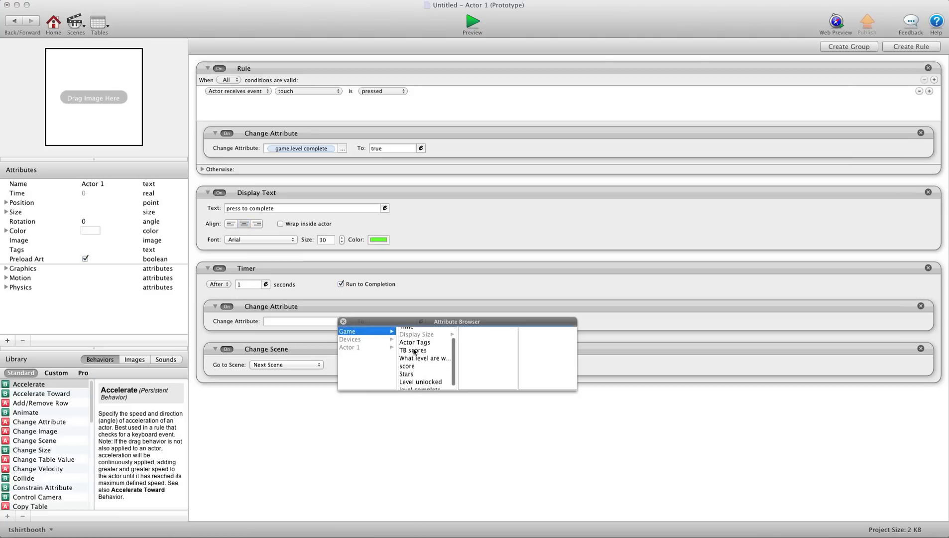
{"action": "double_click", "coordinate": [407, 364]}
{"action": "left_click", "coordinate": [392, 321]}
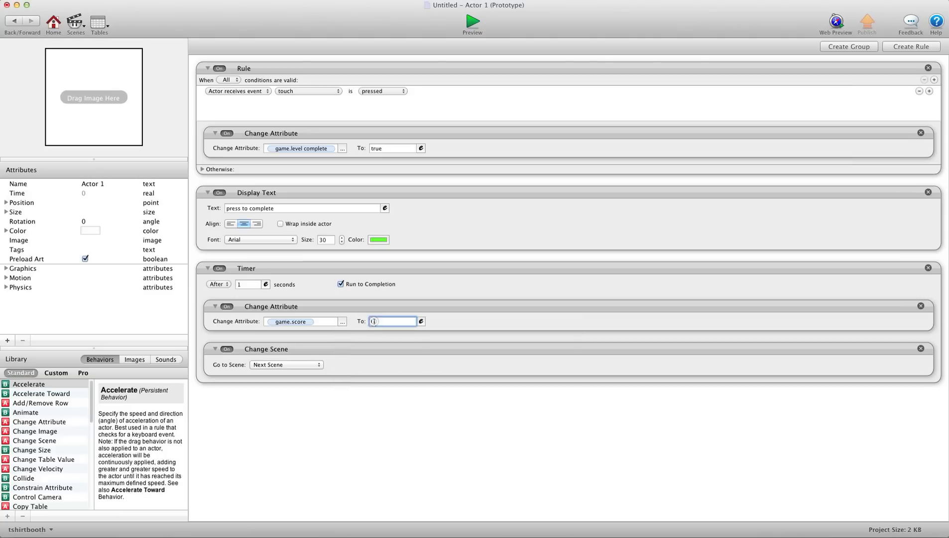
{"action": "type", "text": "0"}
Step: Duplicate the game.score Change Attribute behavior within the Timer and point the copy at game.Stars
{"action": "left_click_drag", "start_coordinate": [333, 310], "coordinate": [335, 354], "text": "alt"}
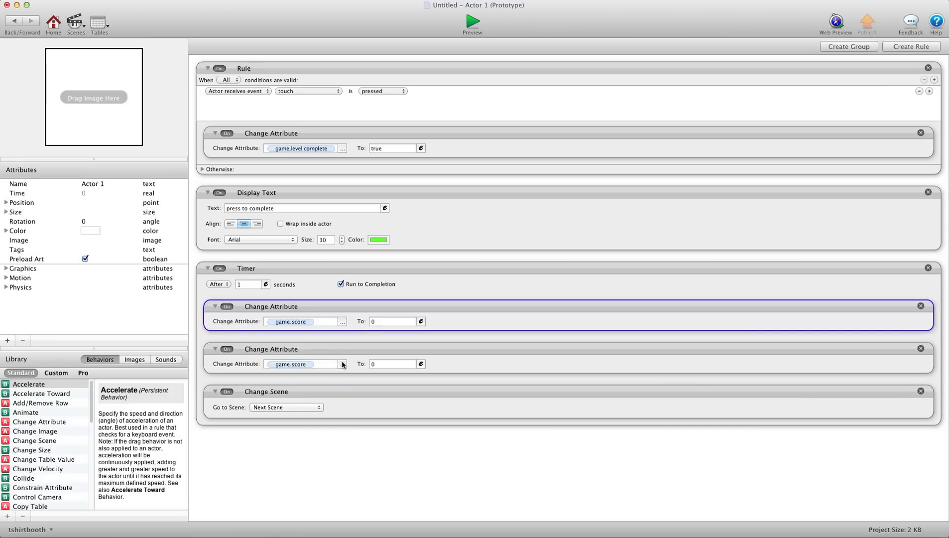
{"action": "left_click", "coordinate": [342, 364]}
{"action": "left_click", "coordinate": [347, 373]}
{"action": "scroll", "coordinate": [456, 385], "scroll_direction": "down", "scroll_amount": 2}
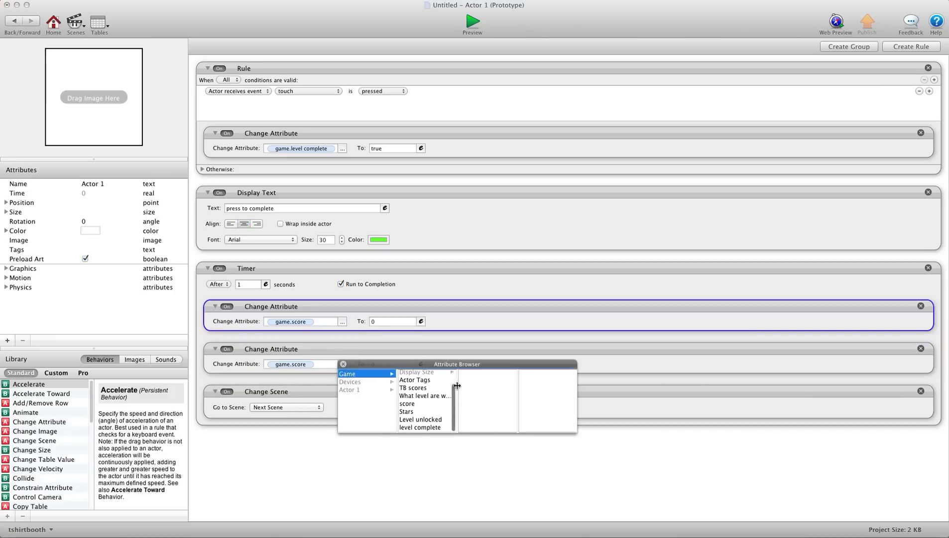
{"action": "left_click", "coordinate": [407, 411]}
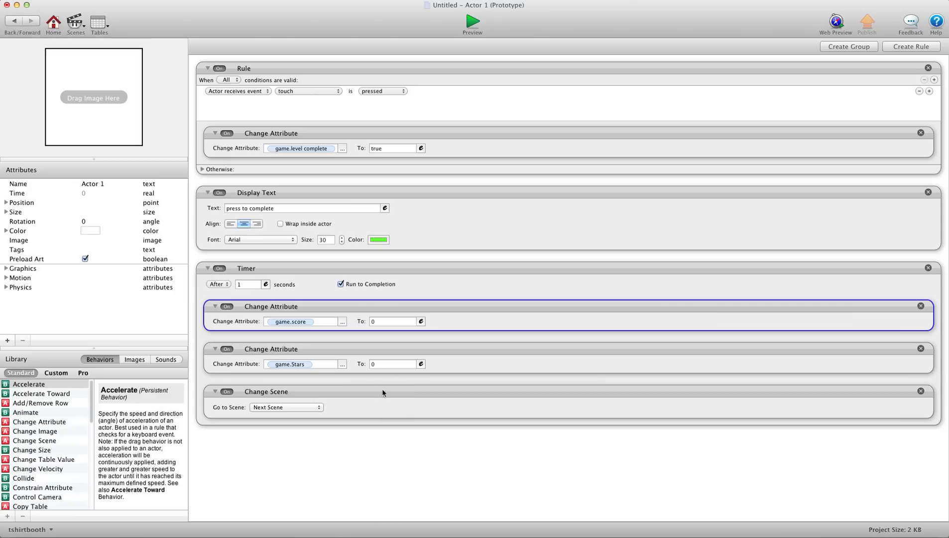
{"action": "left_click", "coordinate": [381, 472]}
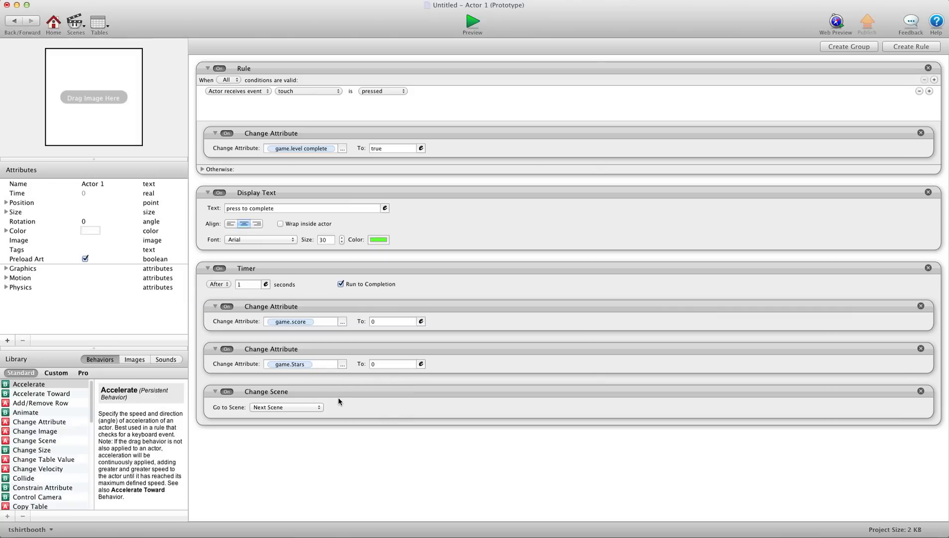
Step: Leave the Actor 1 editor and open the menu scene
{"action": "left_click", "coordinate": [16, 23]}
{"action": "left_click", "coordinate": [80, 0]}
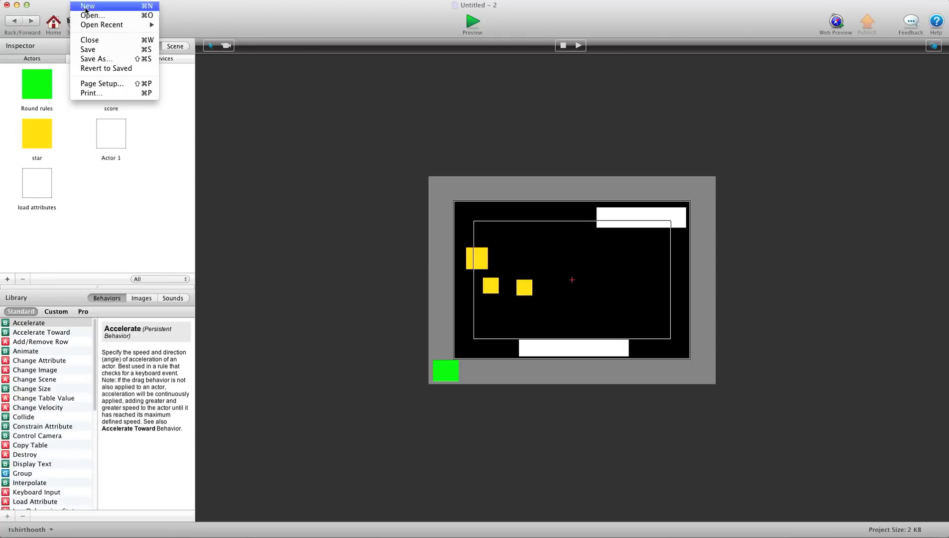
{"action": "left_click", "coordinate": [287, 131]}
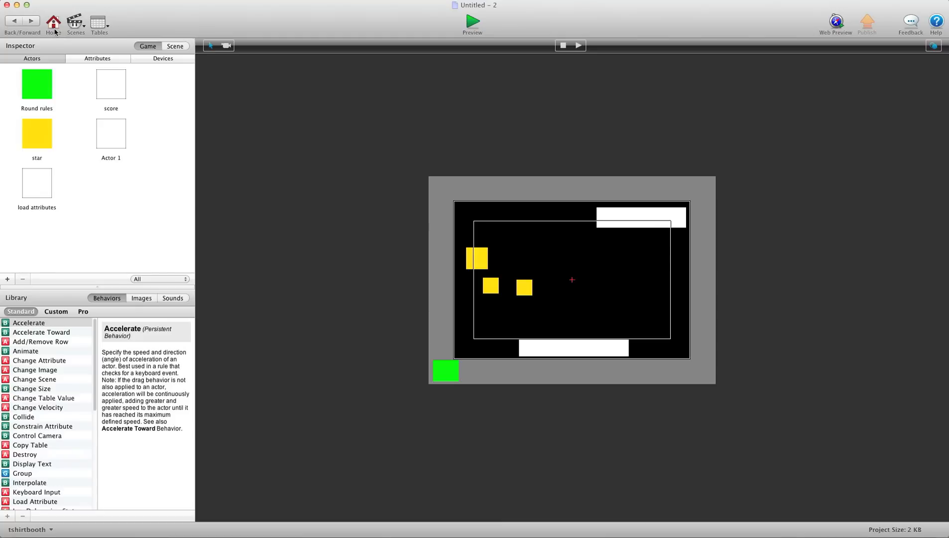
{"action": "left_click", "coordinate": [77, 23]}
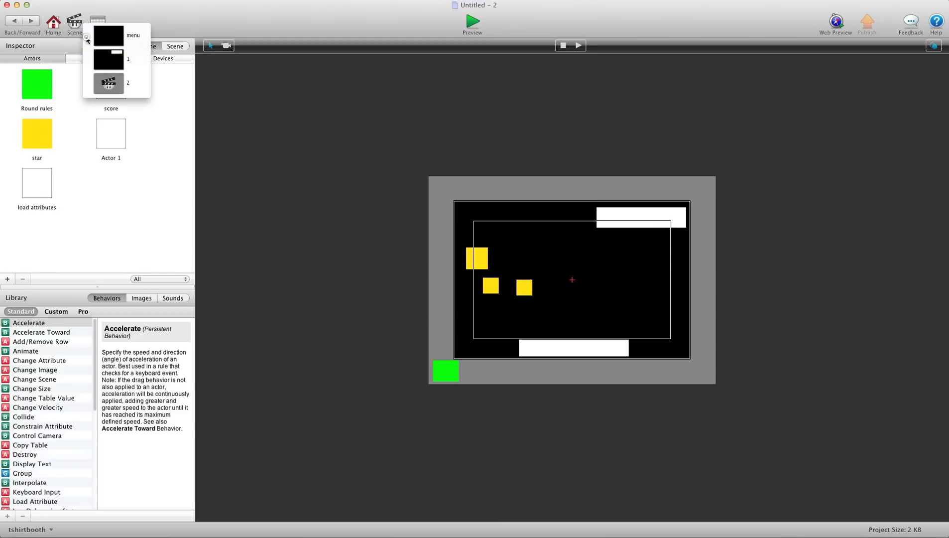
{"action": "left_click", "coordinate": [112, 35]}
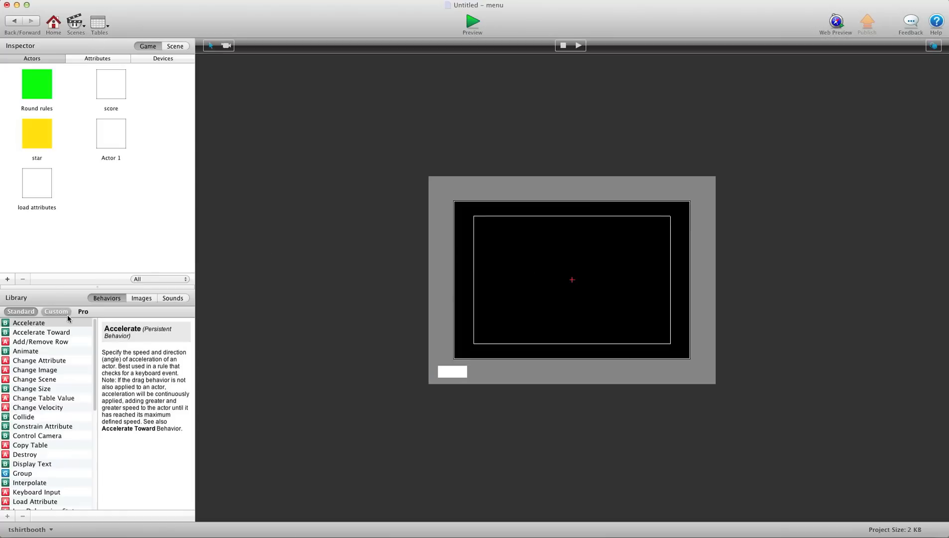
Step: Create a new actor named level and place two copies side by side in the upper part of the menu scene
{"action": "left_click", "coordinate": [7, 278]}
{"action": "left_click", "coordinate": [110, 206]}
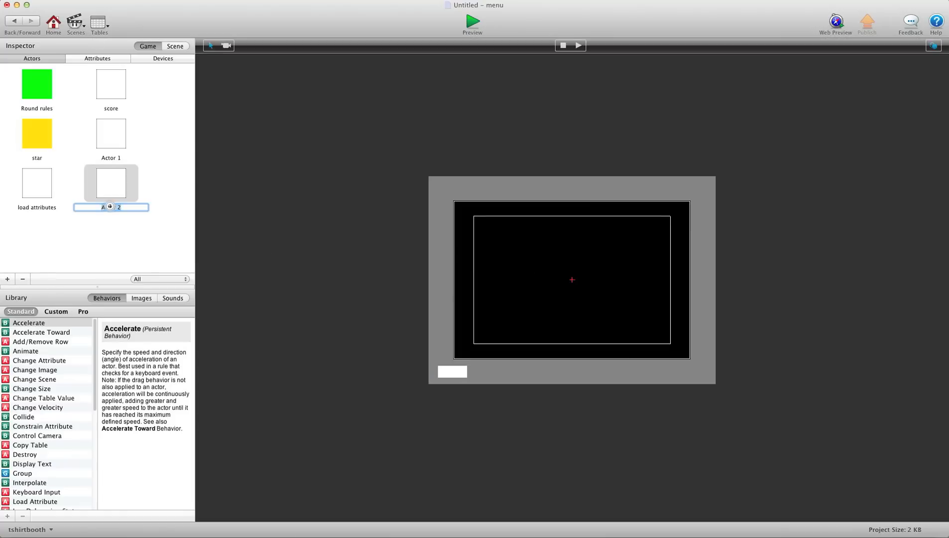
{"action": "type", "text": "level"}
{"action": "left_click_drag", "start_coordinate": [104, 188], "coordinate": [511, 257]}
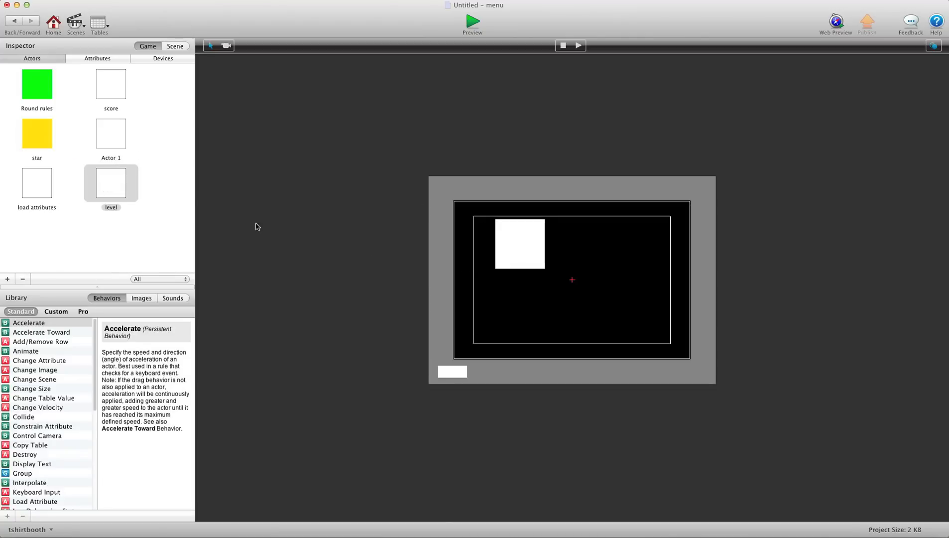
{"action": "left_click_drag", "start_coordinate": [106, 187], "coordinate": [592, 257]}
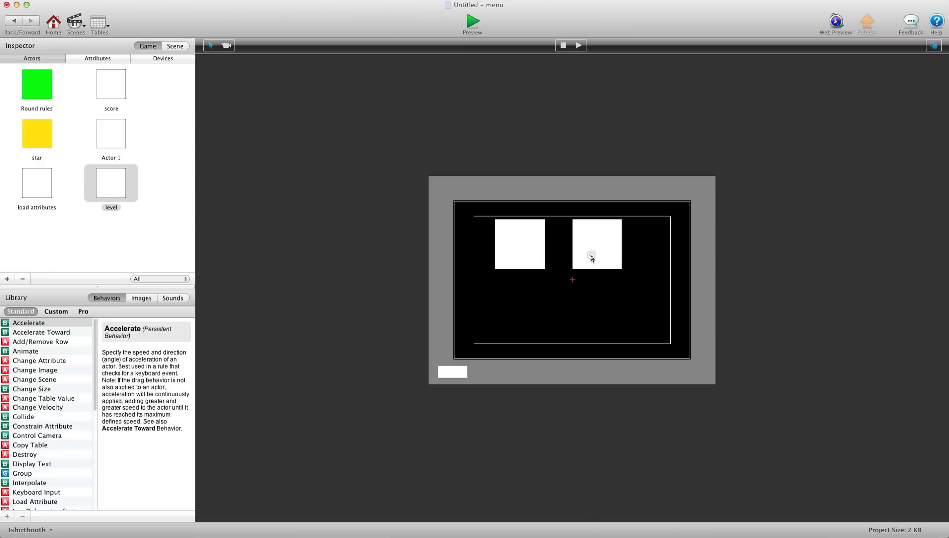
Step: Add an index attribute named "what level am i" with value 1 to the level actor prototype
{"action": "double_click", "coordinate": [114, 183]}
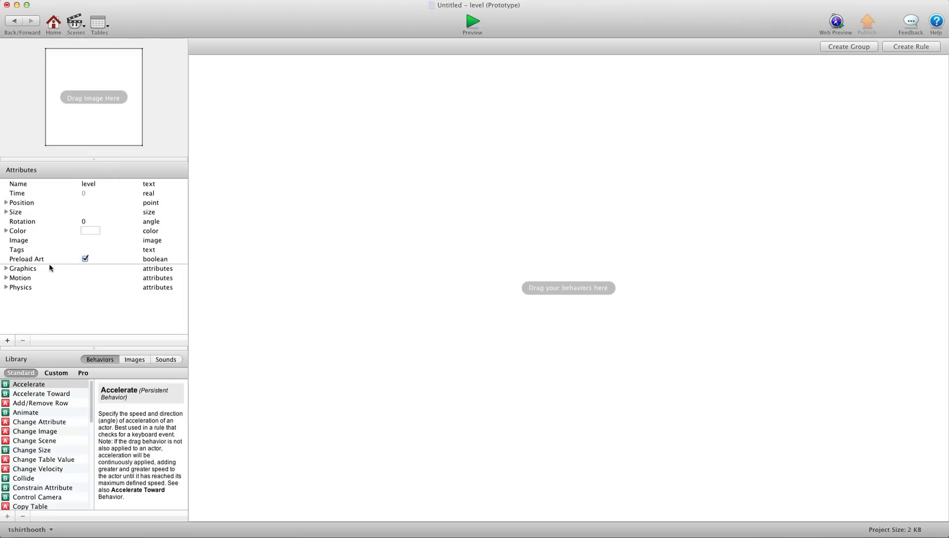
{"action": "left_click", "coordinate": [8, 340]}
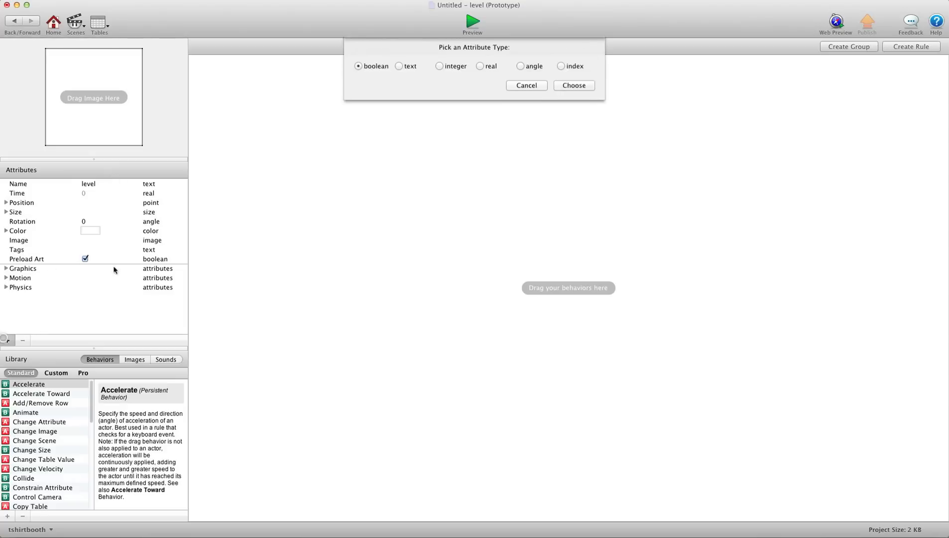
{"action": "left_click", "coordinate": [561, 71]}
{"action": "left_click", "coordinate": [566, 91]}
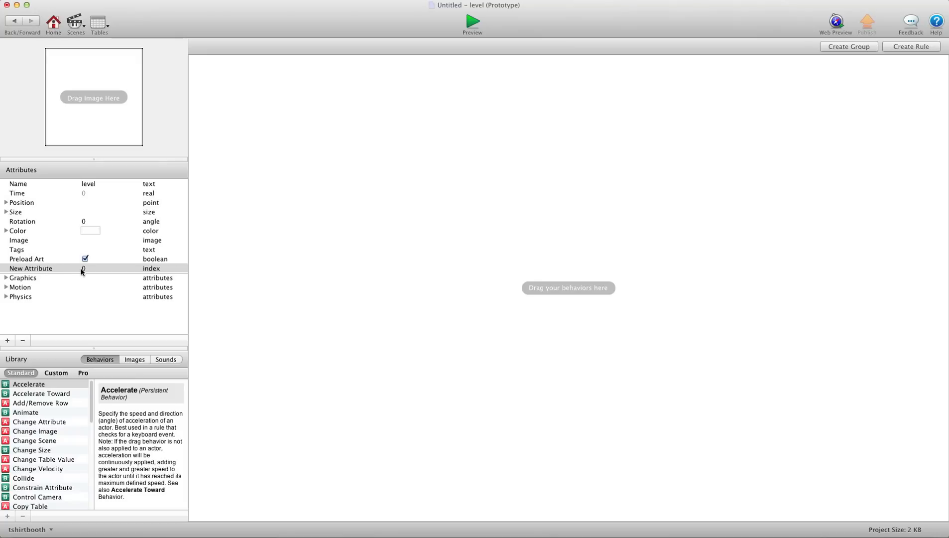
{"action": "left_click", "coordinate": [85, 269]}
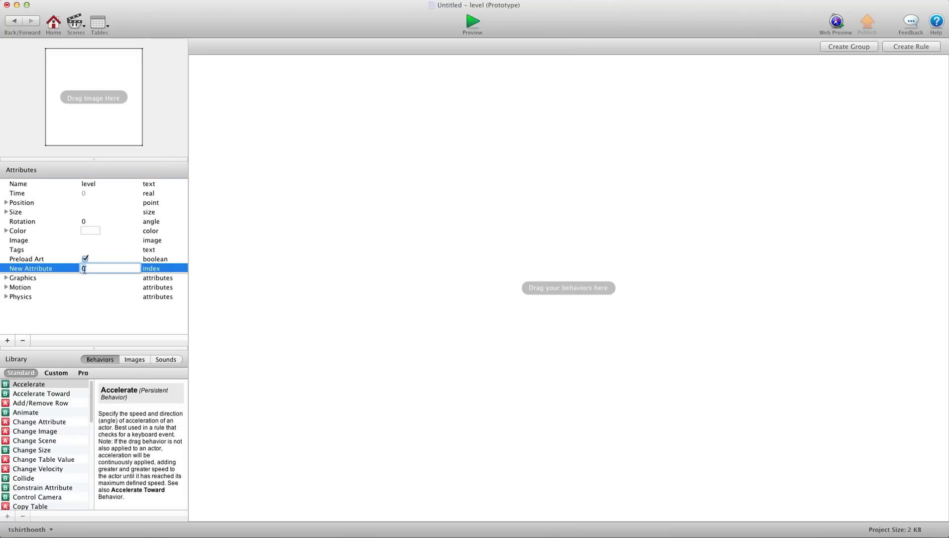
{"action": "left_click", "coordinate": [54, 268]}
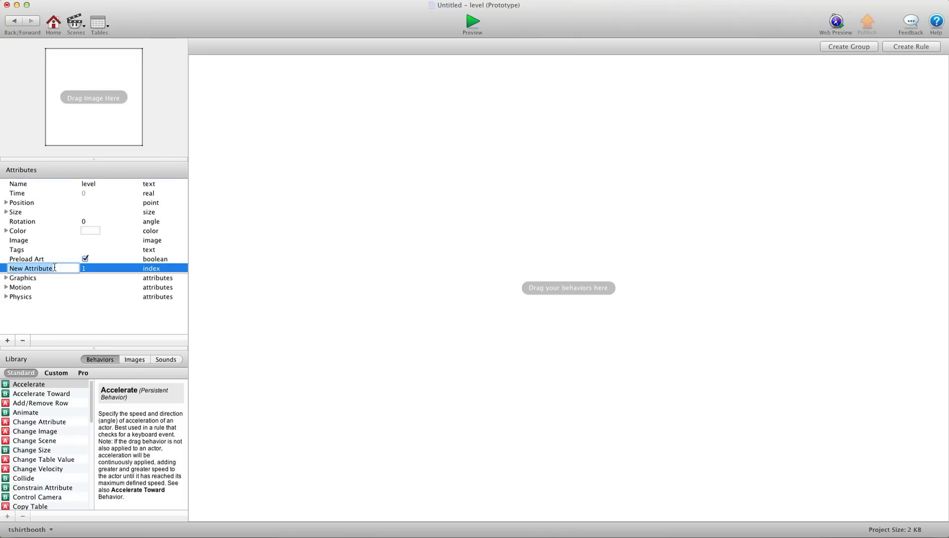
{"action": "type", "text": "what level am i"}
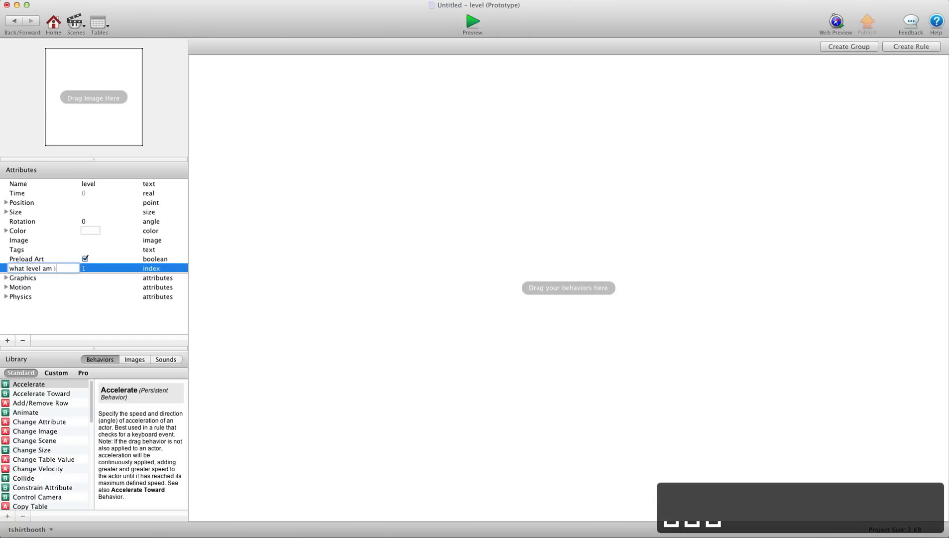
{"action": "key", "text": "Return"}
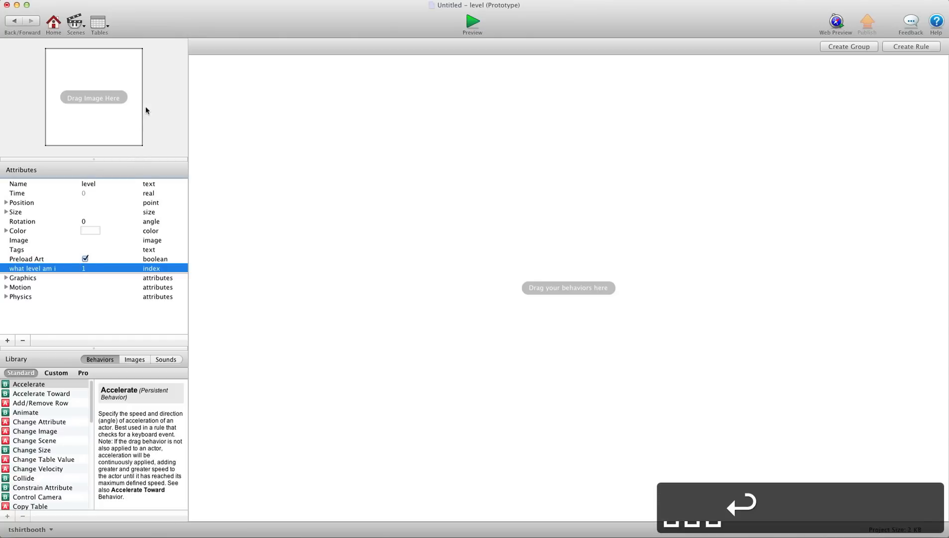
{"action": "left_click", "coordinate": [233, 123]}
Step: Set "what level am i" to 2 on the second level copy in the menu scene, and return to the scene
{"action": "left_click", "coordinate": [14, 20]}
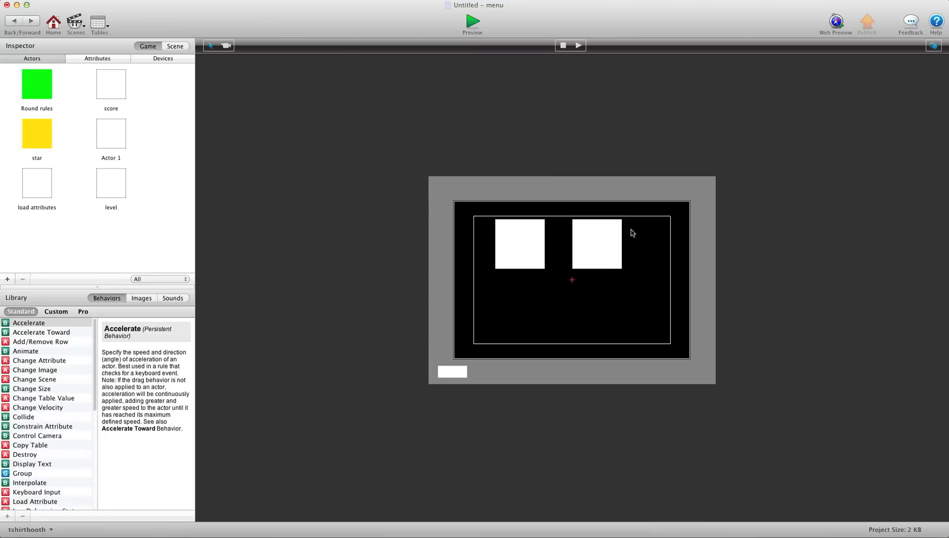
{"action": "double_click", "coordinate": [611, 241]}
{"action": "double_click", "coordinate": [85, 268]}
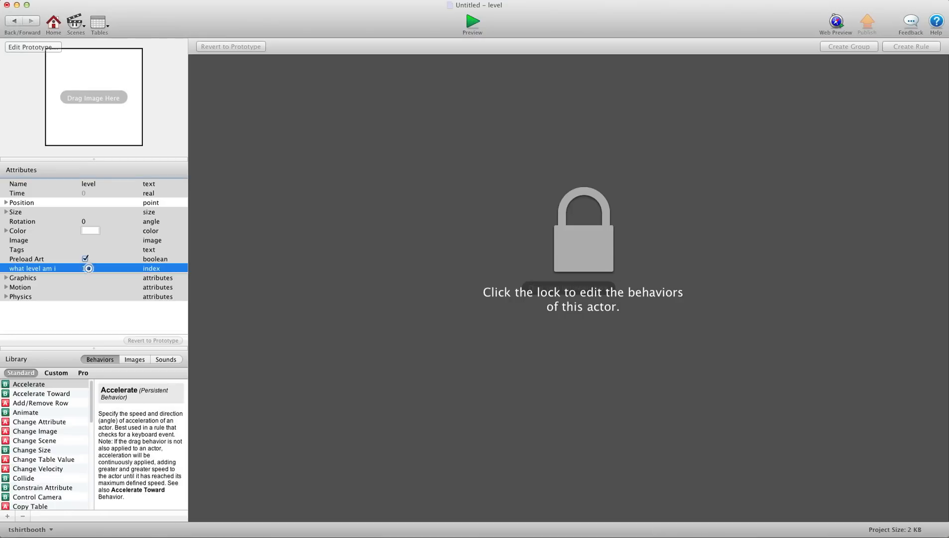
{"action": "type", "text": "2"}
{"action": "left_click", "coordinate": [14, 20]}
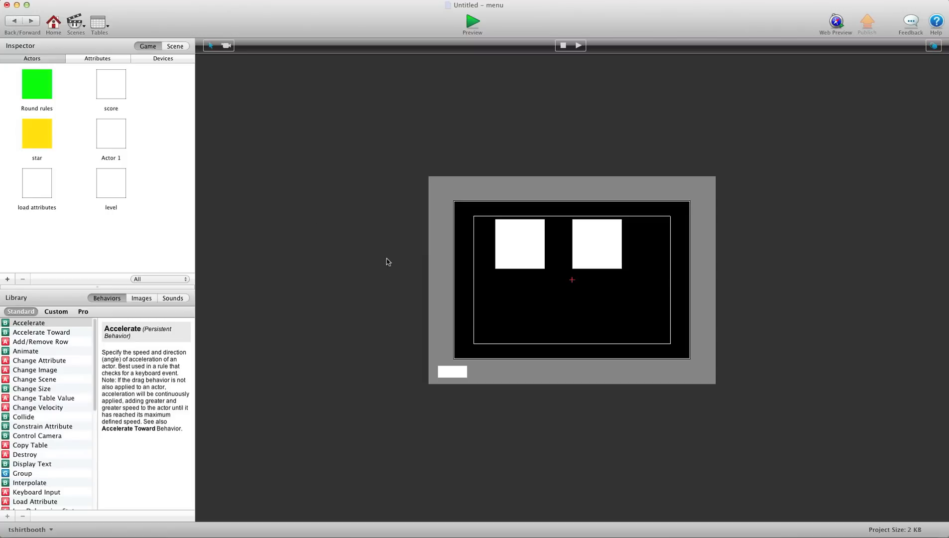
{"action": "double_click", "coordinate": [36, 183]}
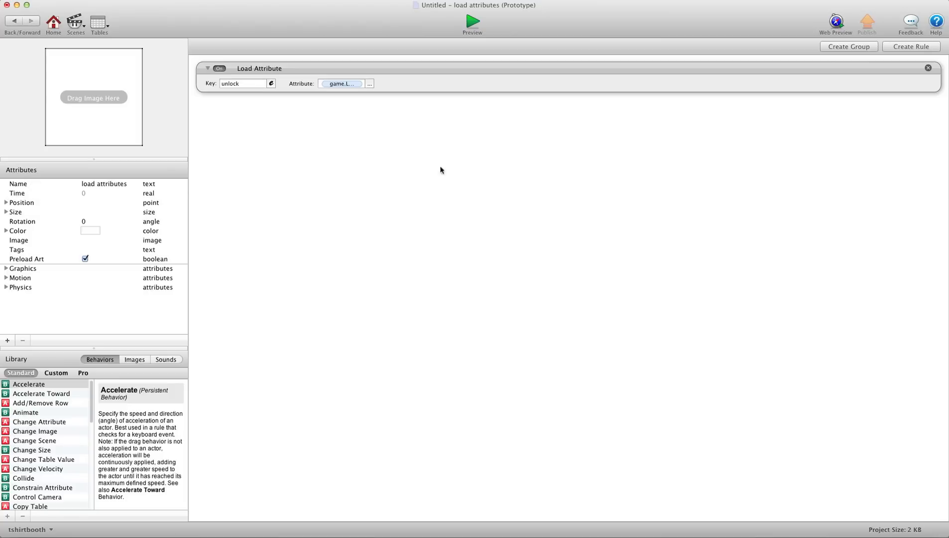
{"action": "scroll", "coordinate": [43, 443], "scroll_direction": "down", "scroll_amount": 6}
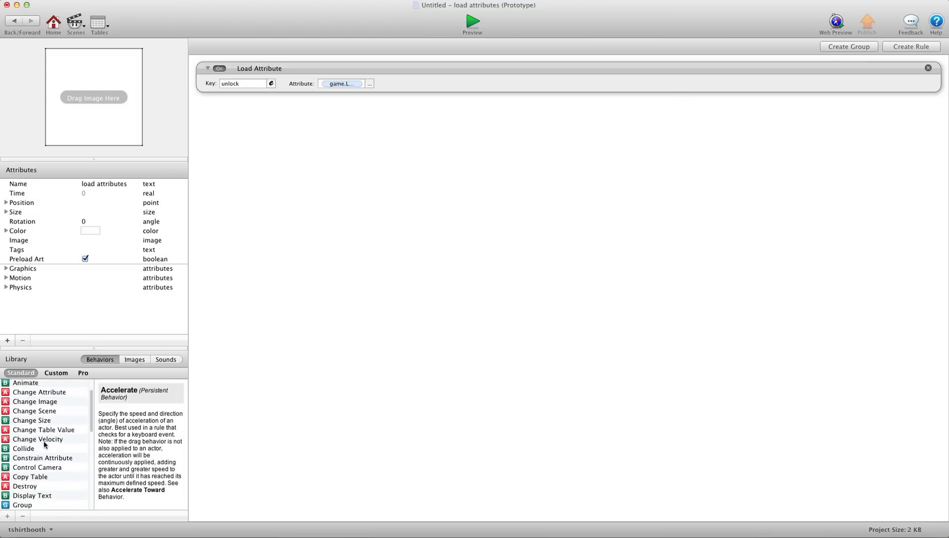
{"action": "left_click_drag", "start_coordinate": [40, 464], "coordinate": [314, 141]}
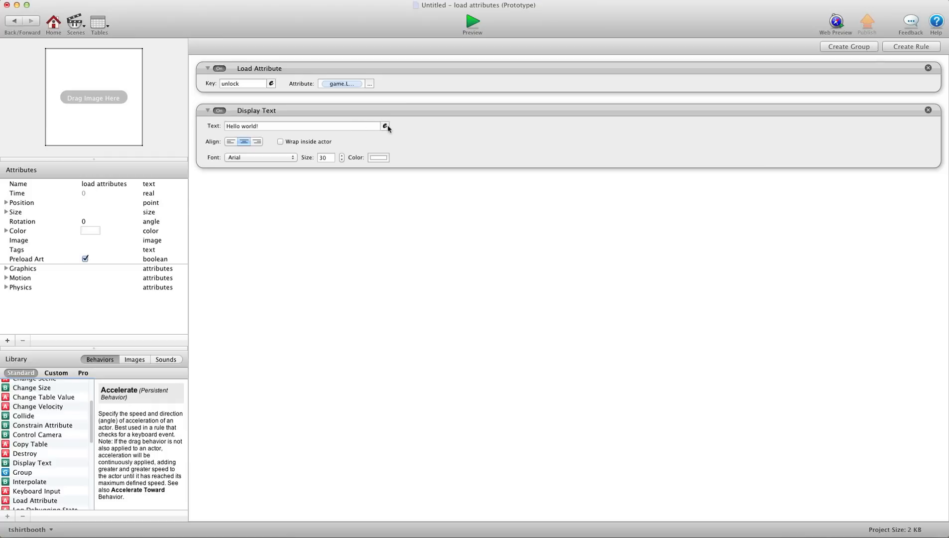
{"action": "left_click", "coordinate": [385, 126]}
{"action": "left_click", "coordinate": [231, 141]}
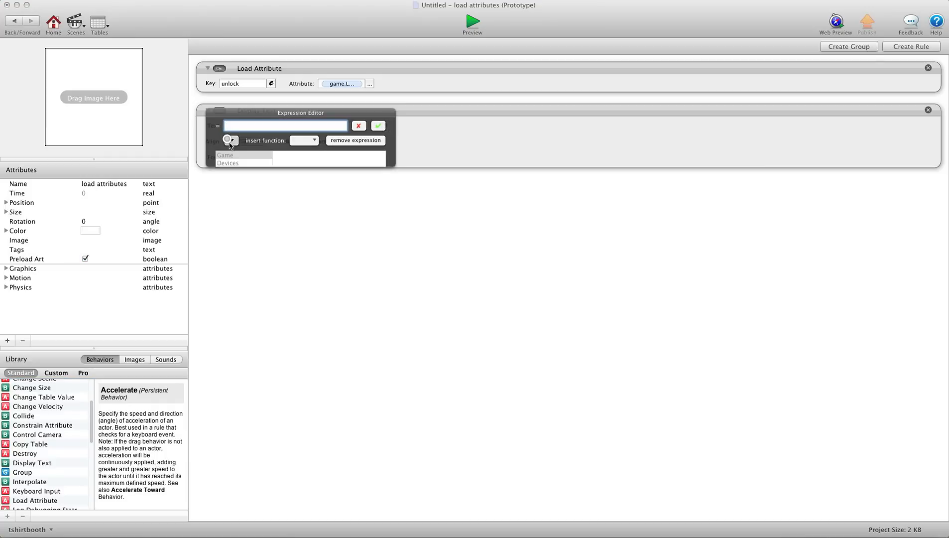
{"action": "left_click", "coordinate": [236, 170]}
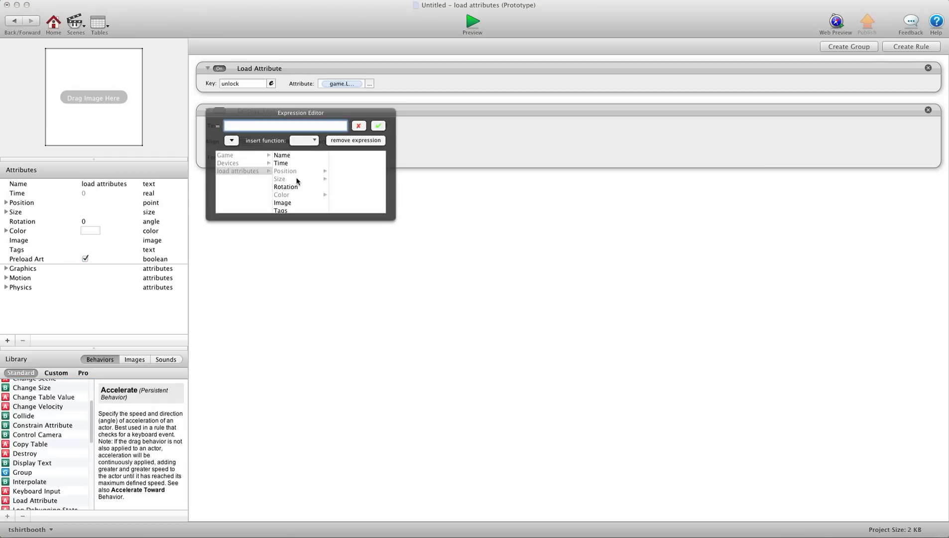
{"action": "scroll", "coordinate": [297, 180], "scroll_direction": "down", "scroll_amount": 4}
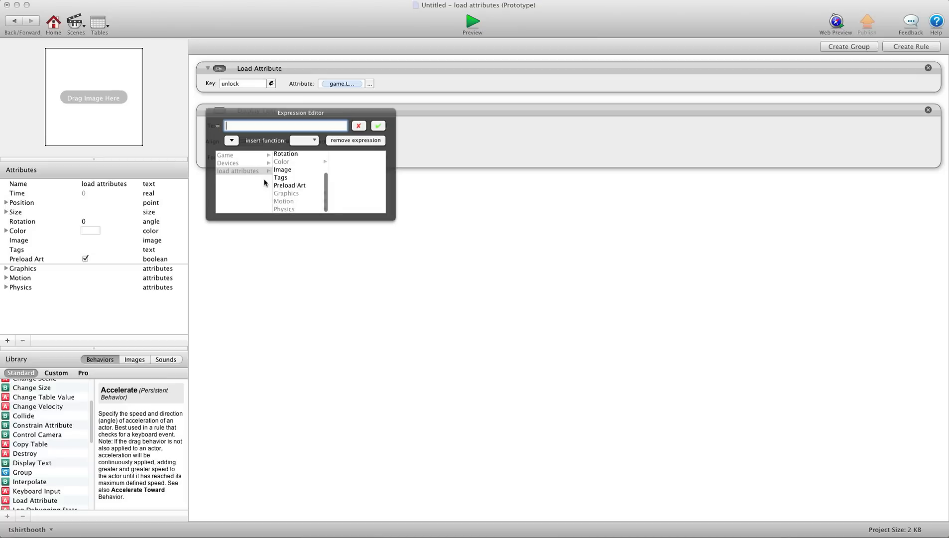
{"action": "left_click", "coordinate": [378, 126]}
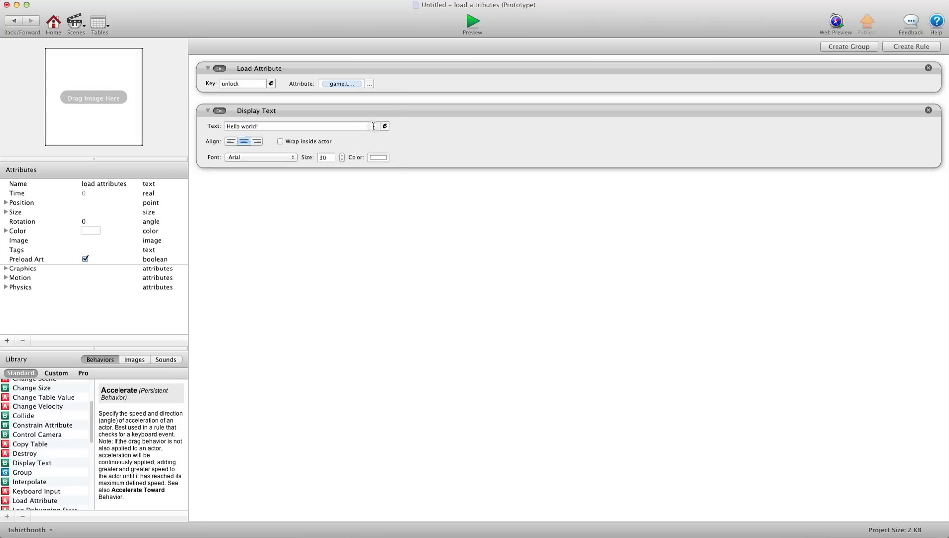
{"action": "left_click", "coordinate": [933, 112]}
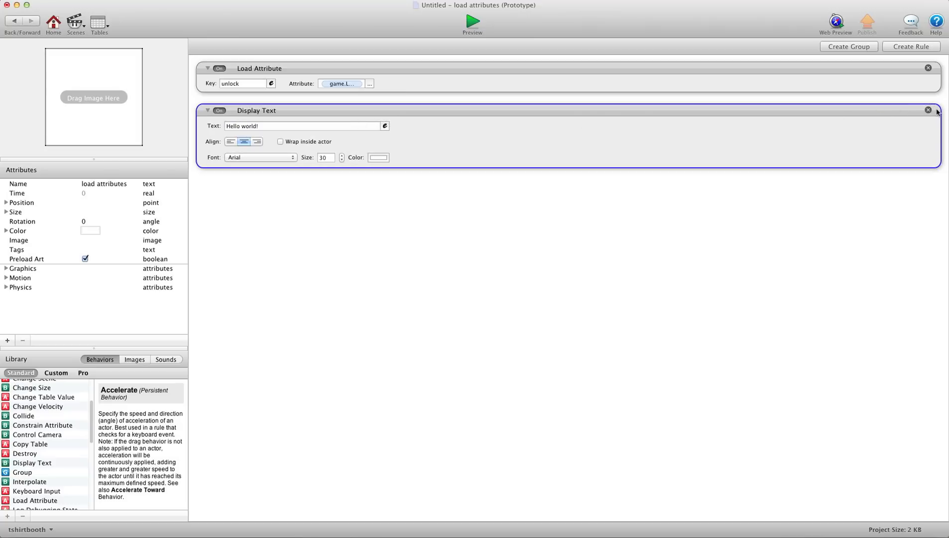
{"action": "left_click", "coordinate": [927, 110]}
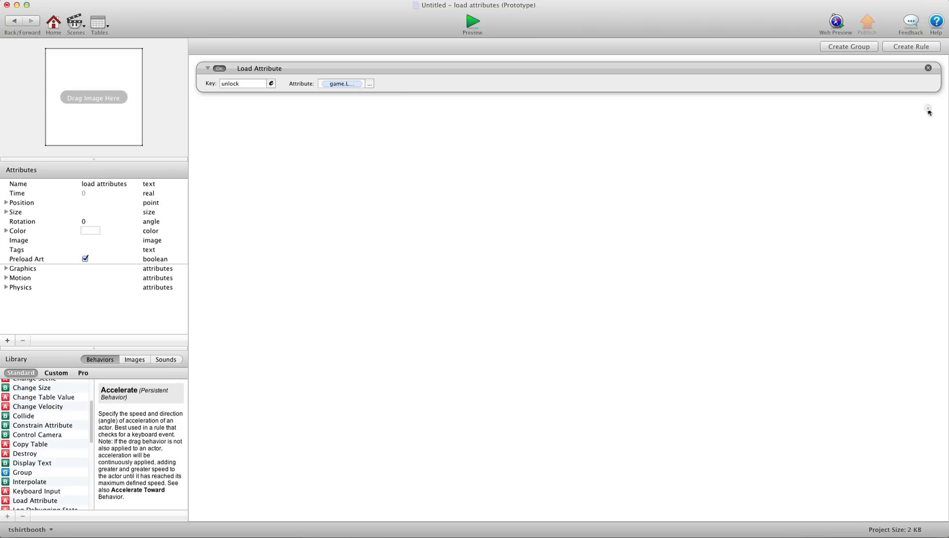
{"action": "left_click", "coordinate": [14, 21]}
Step: Add a Display Text behavior to the level actor prototype and insert the tableCellValue function into its text expression
{"action": "double_click", "coordinate": [102, 185]}
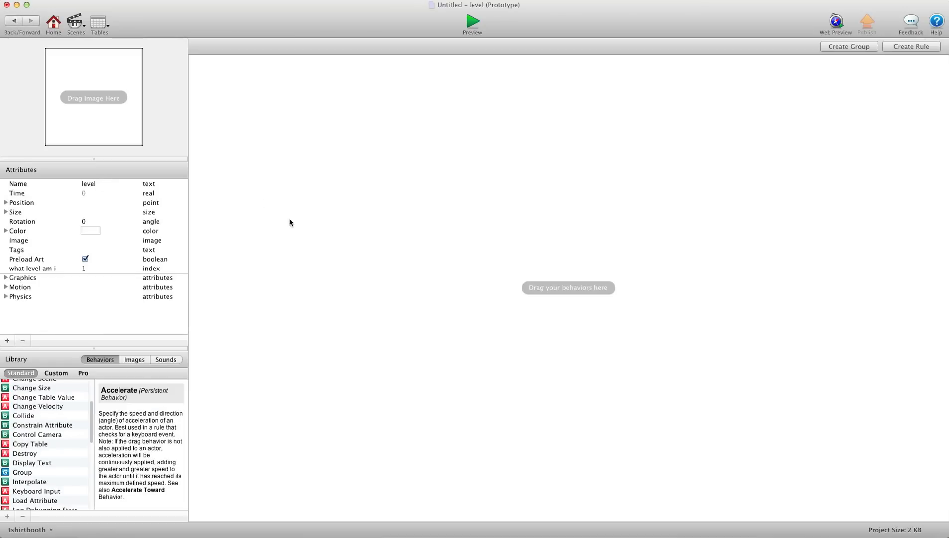
{"action": "scroll", "coordinate": [49, 444], "scroll_direction": "down", "scroll_amount": 1}
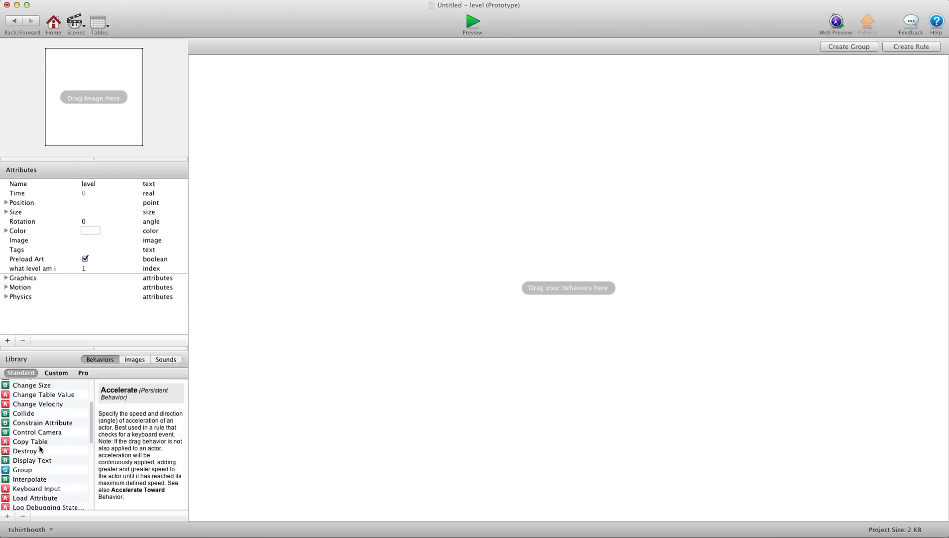
{"action": "left_click_drag", "start_coordinate": [31, 458], "coordinate": [308, 216]}
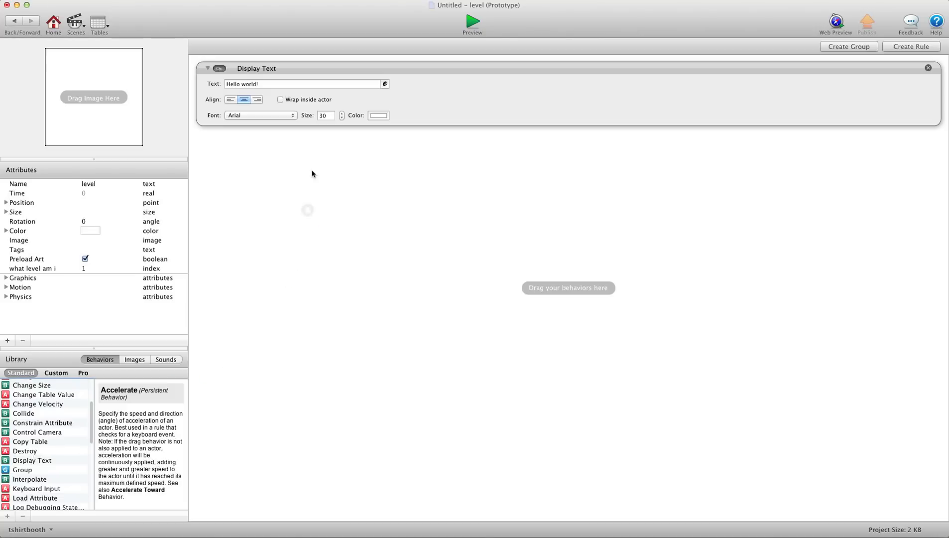
{"action": "left_click", "coordinate": [387, 85]}
{"action": "left_click", "coordinate": [231, 98]}
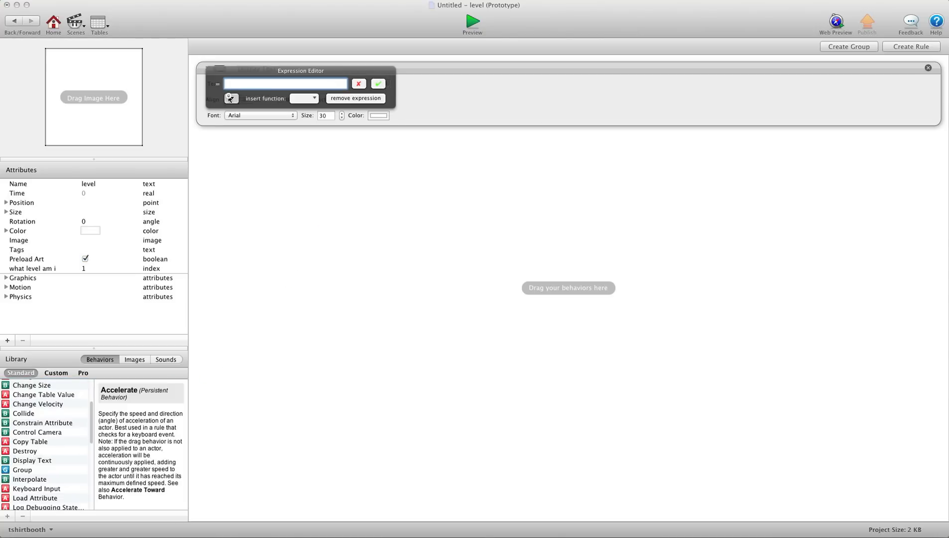
{"action": "left_click", "coordinate": [232, 129]}
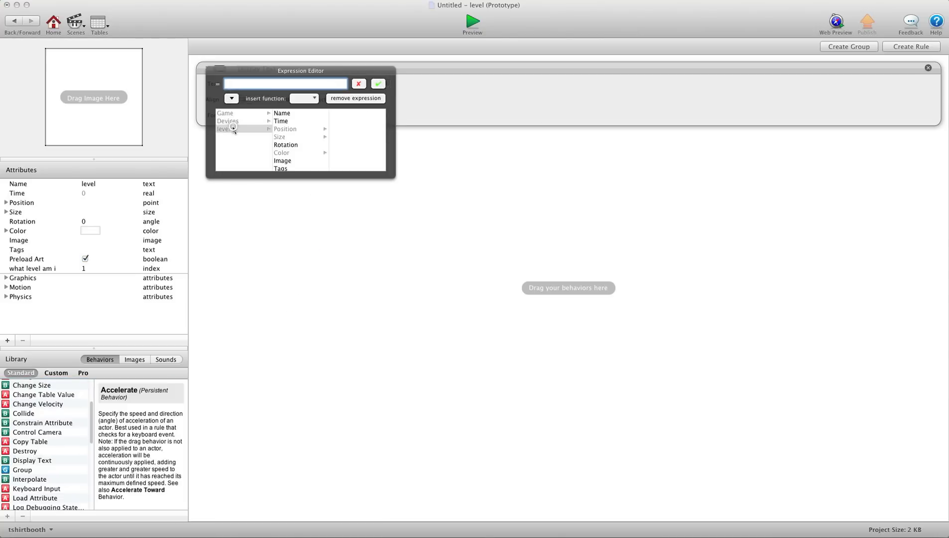
{"action": "left_click", "coordinate": [303, 98]}
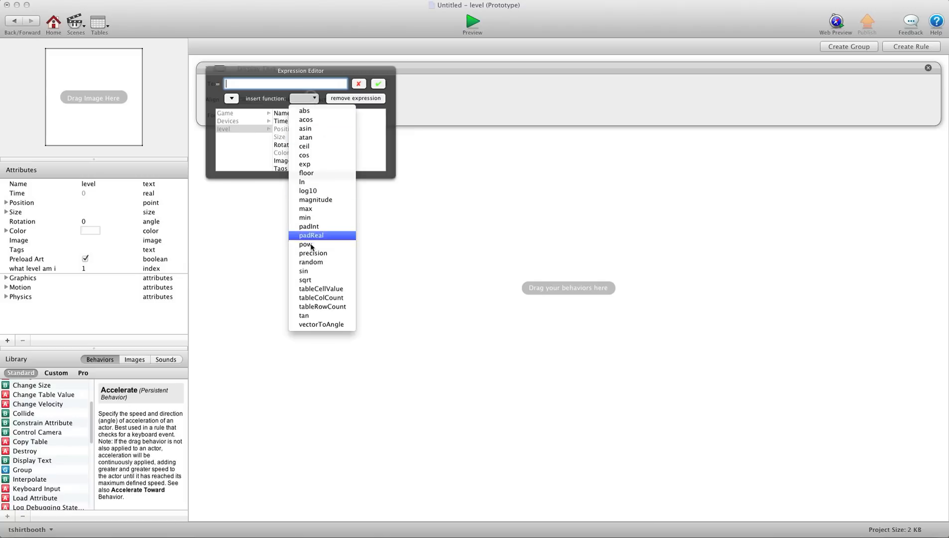
{"action": "left_click", "coordinate": [310, 288]}
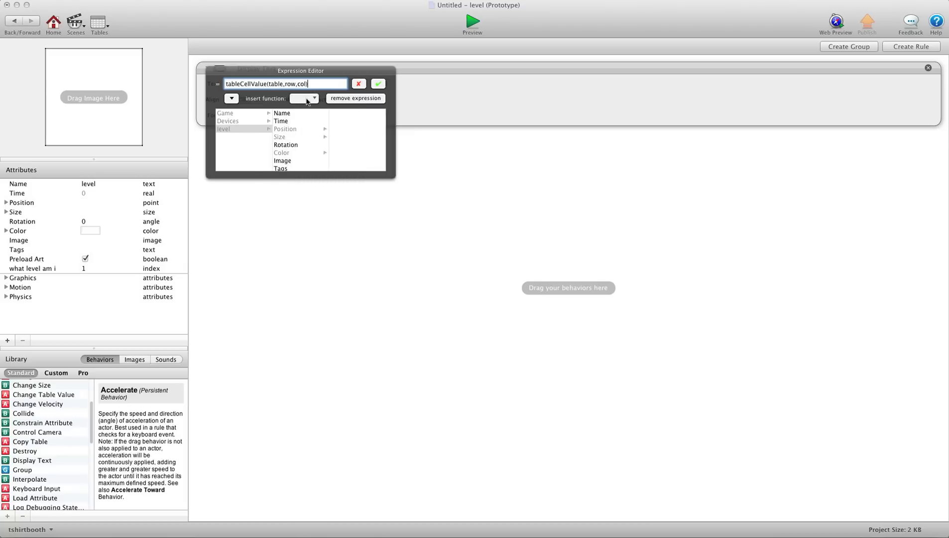
Step: Replace the table argument of tableCellValue with the game attribute TB scores
{"action": "double_click", "coordinate": [274, 84]}
{"action": "key", "text": "BackSpace"}
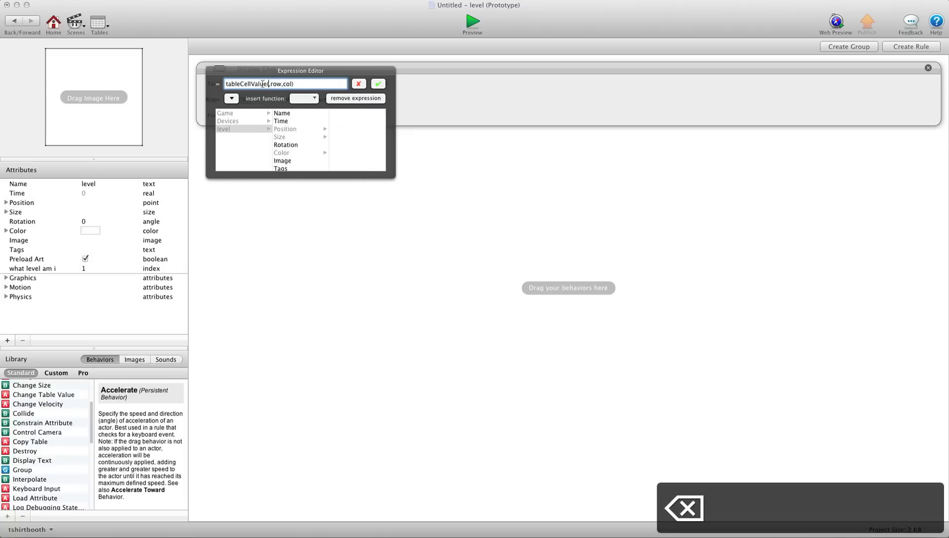
{"action": "left_click", "coordinate": [239, 113]}
{"action": "scroll", "coordinate": [299, 129], "scroll_direction": "down", "scroll_amount": 3}
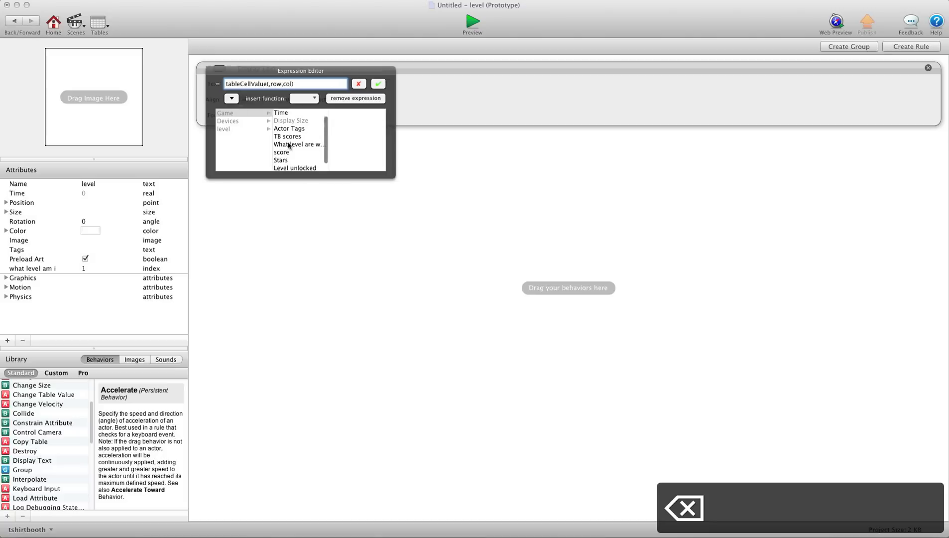
{"action": "double_click", "coordinate": [289, 128]}
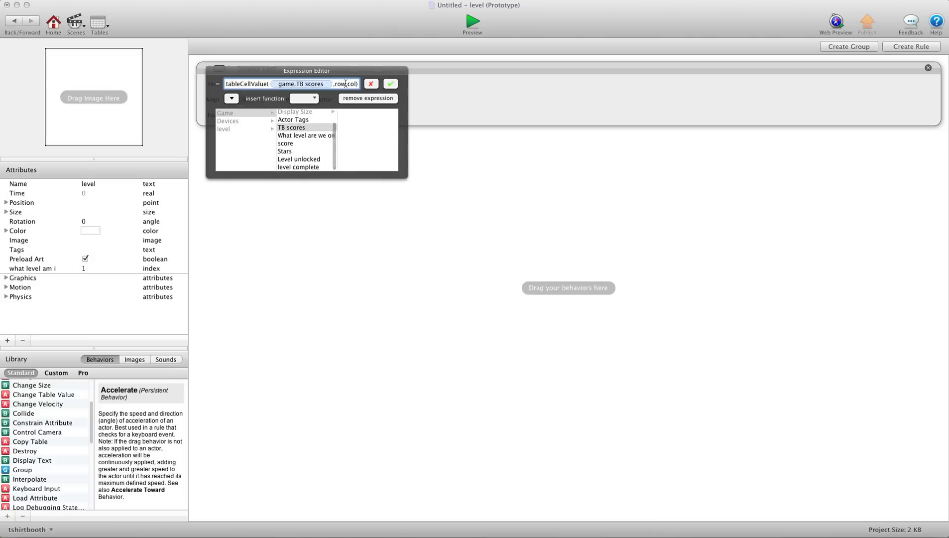
Step: Set the row argument to self.what level am i and the column argument to 1, and accept the expression
{"action": "double_click", "coordinate": [344, 84]}
{"action": "key", "text": "BackSpace"}
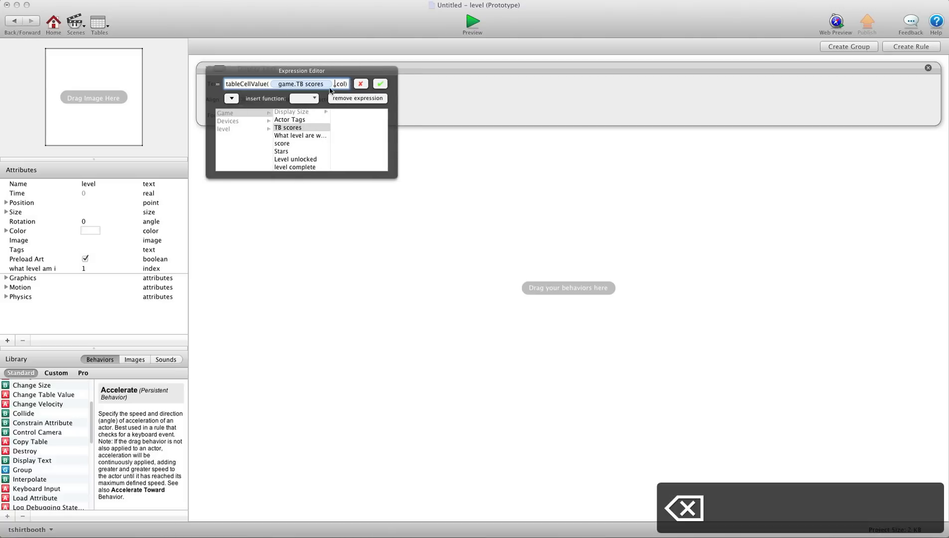
{"action": "left_click", "coordinate": [225, 129]}
{"action": "scroll", "coordinate": [299, 145], "scroll_direction": "down", "scroll_amount": 3}
{"action": "double_click", "coordinate": [296, 143]}
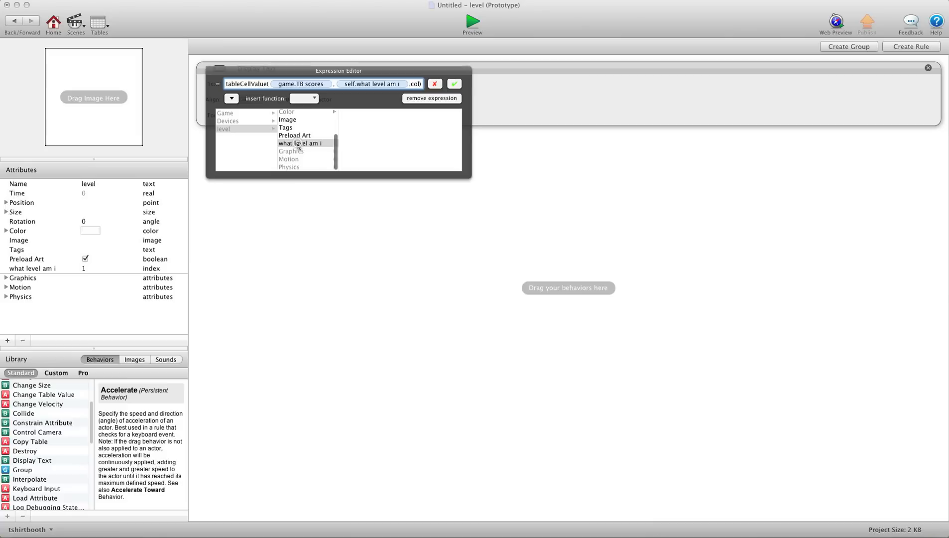
{"action": "key", "text": "BackSpace"}
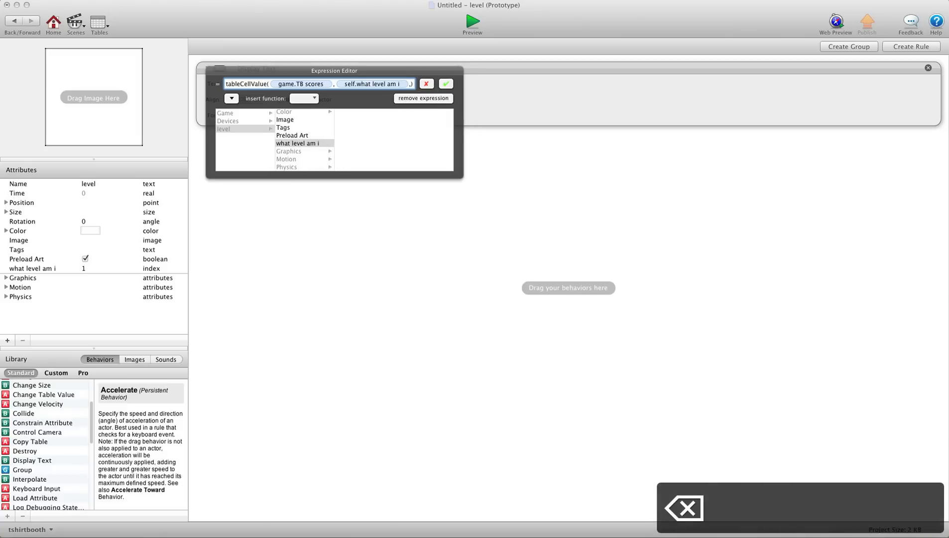
{"action": "type", "text": "1"}
{"action": "left_click", "coordinate": [449, 84]}
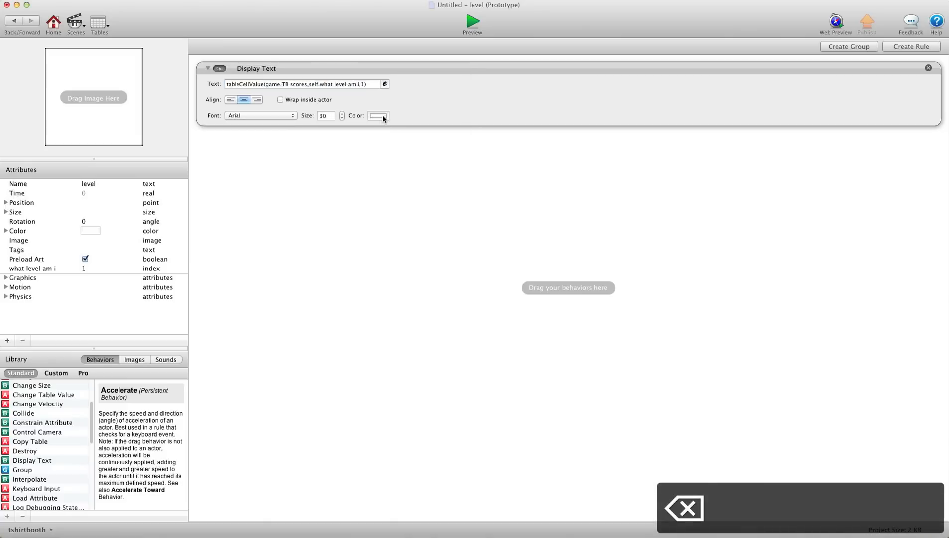
Step: Change the Display Text color to bright green
{"action": "left_click", "coordinate": [380, 115]}
{"action": "left_click", "coordinate": [244, 208]}
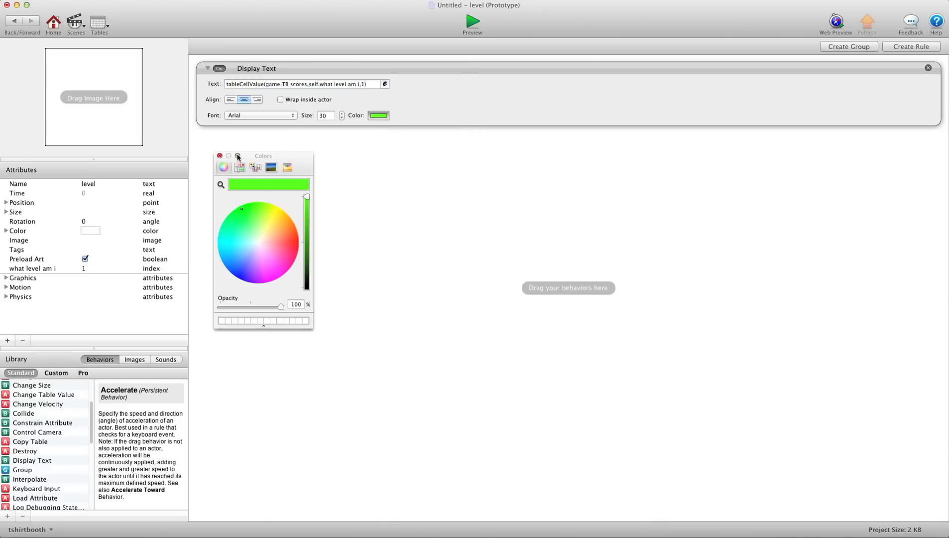
{"action": "left_click", "coordinate": [219, 156]}
{"action": "left_click", "coordinate": [289, 159]}
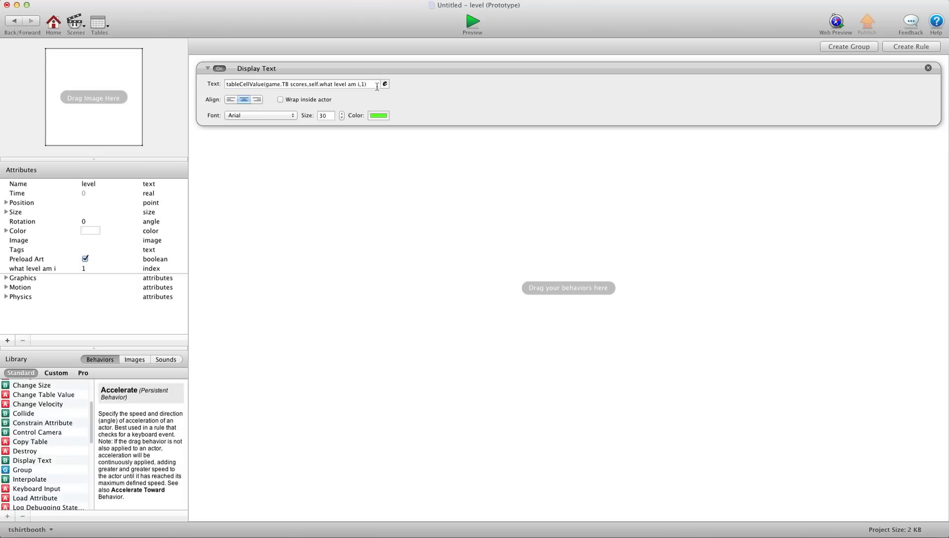
Step: Create a new actor in the menu scene and shrink its instance into the lower-left corner of the first level button
{"action": "left_click", "coordinate": [351, 139]}
{"action": "left_click", "coordinate": [13, 21]}
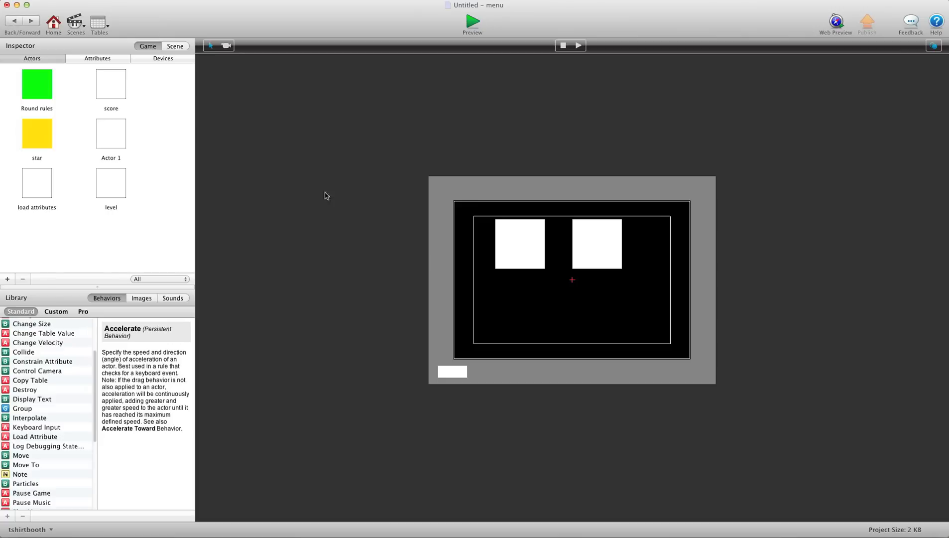
{"action": "left_click", "coordinate": [5, 279]}
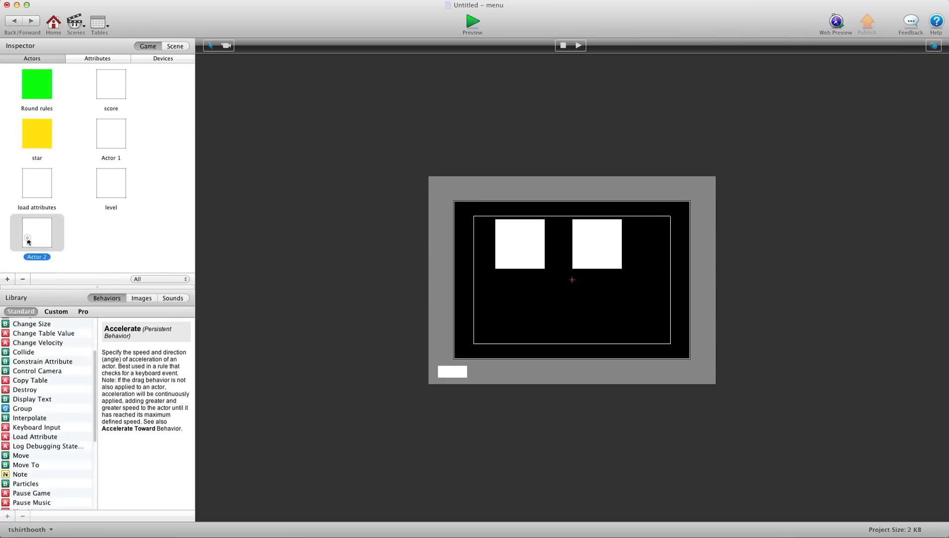
{"action": "left_click_drag", "start_coordinate": [30, 238], "coordinate": [511, 301]}
{"action": "left_click", "coordinate": [535, 308]}
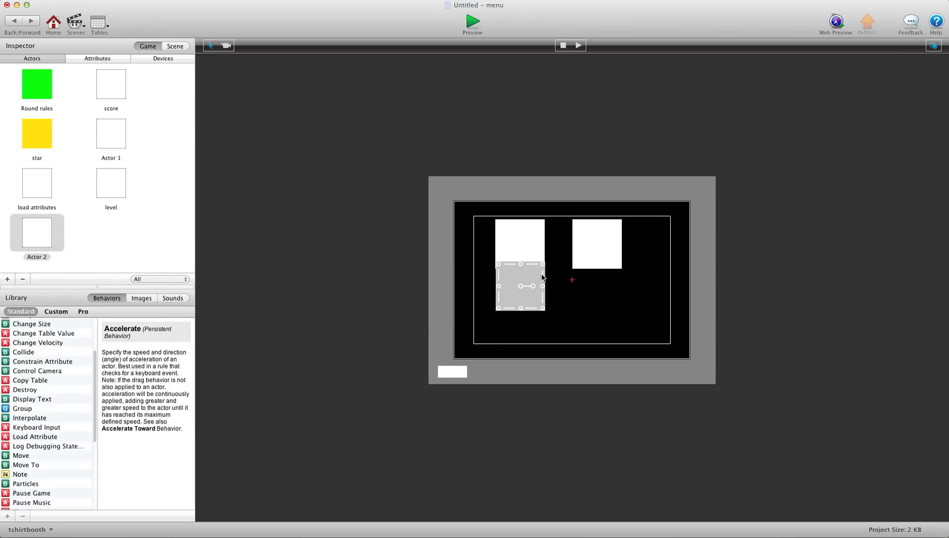
{"action": "left_click_drag", "start_coordinate": [541, 310], "coordinate": [507, 258], "text": "shift"}
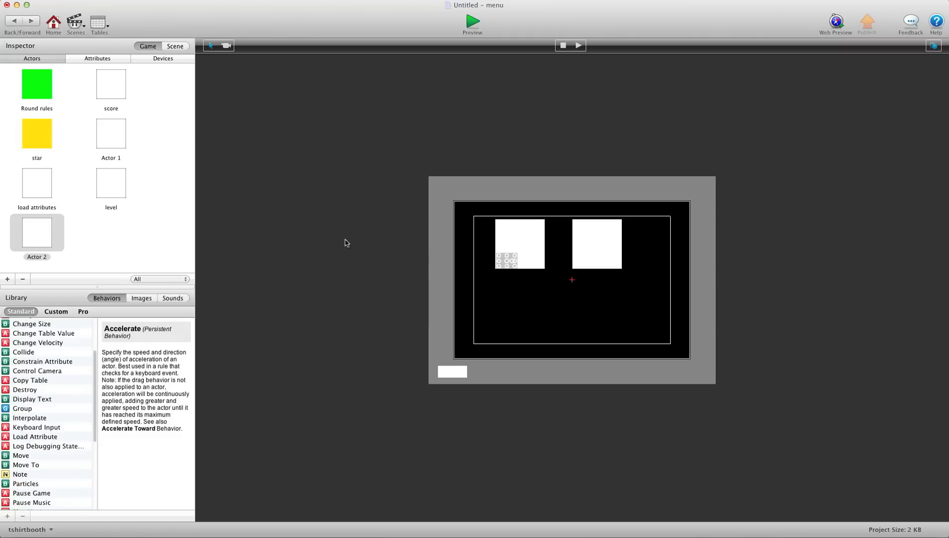
Step: Rename the new actor to stars
{"action": "double_click", "coordinate": [38, 255]}
{"action": "type", "text": "stars"}
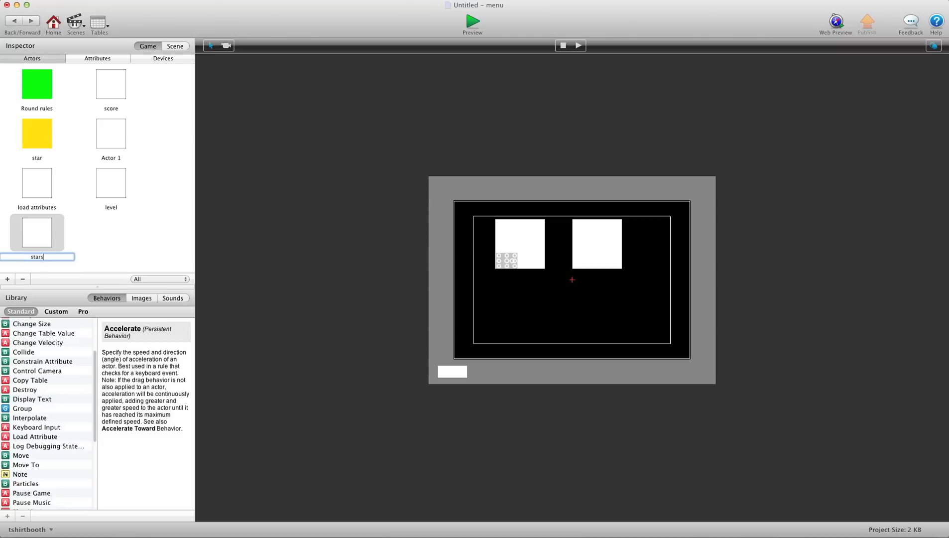
{"action": "left_click", "coordinate": [99, 246]}
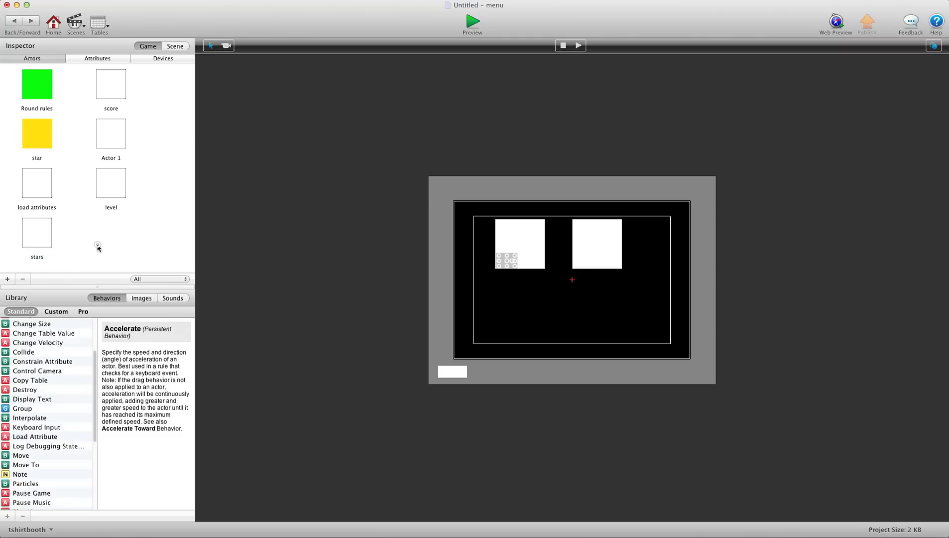
Step: Change the stars actor prototype's color to yellow
{"action": "double_click", "coordinate": [28, 228]}
{"action": "left_click", "coordinate": [88, 229]}
{"action": "left_click", "coordinate": [90, 230]}
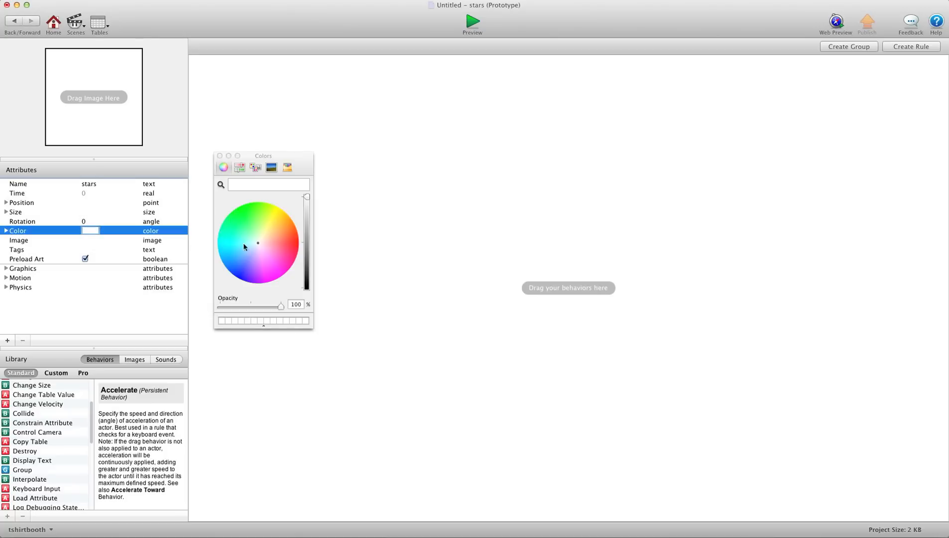
{"action": "left_click", "coordinate": [241, 210]}
{"action": "mouse_move", "coordinate": [241, 211]}
{"action": "left_mouse_down"}
{"action": "mouse_move", "coordinate": [289, 219]}
{"action": "mouse_move", "coordinate": [279, 208]}
{"action": "left_mouse_up"}
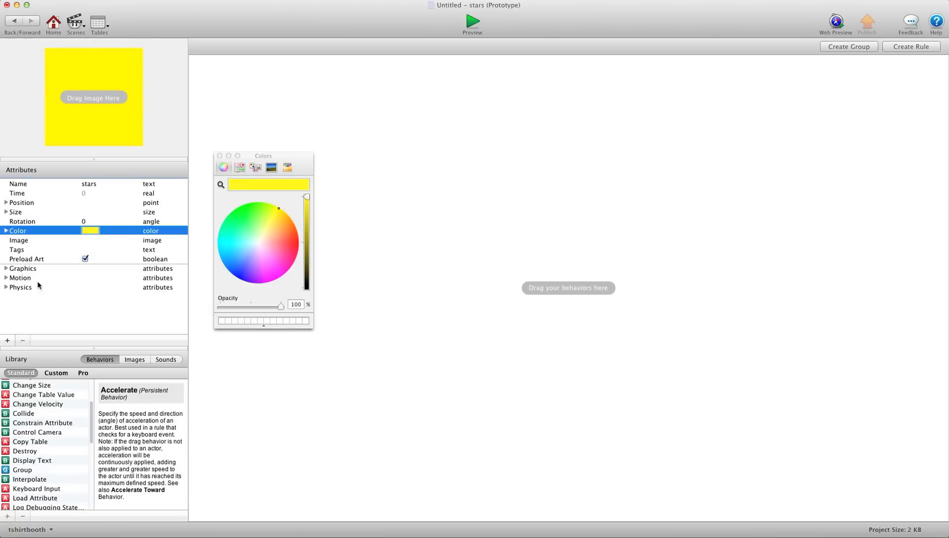
Step: Add an index attribute named what level to the stars prototype and set its value to 1
{"action": "left_click", "coordinate": [30, 322]}
{"action": "left_click", "coordinate": [8, 340]}
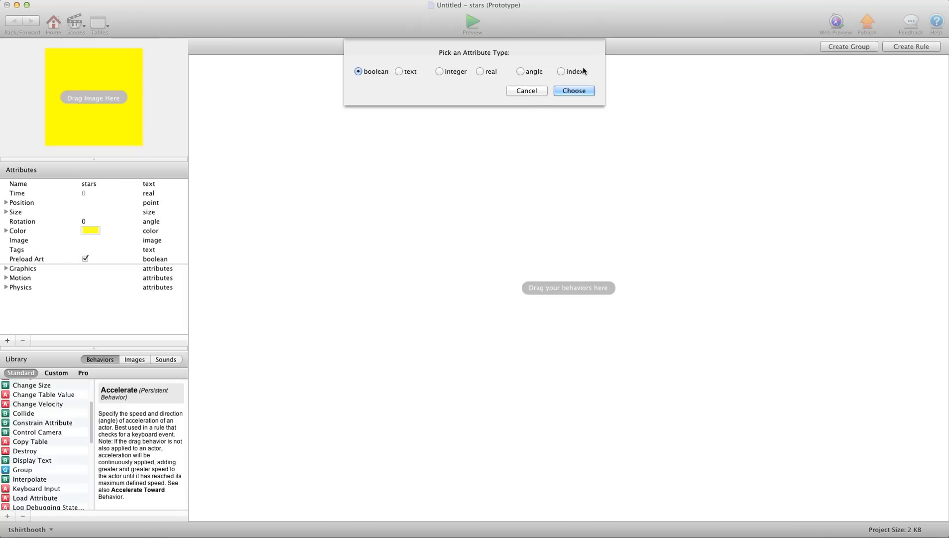
{"action": "left_click", "coordinate": [581, 71]}
{"action": "left_click", "coordinate": [574, 91]}
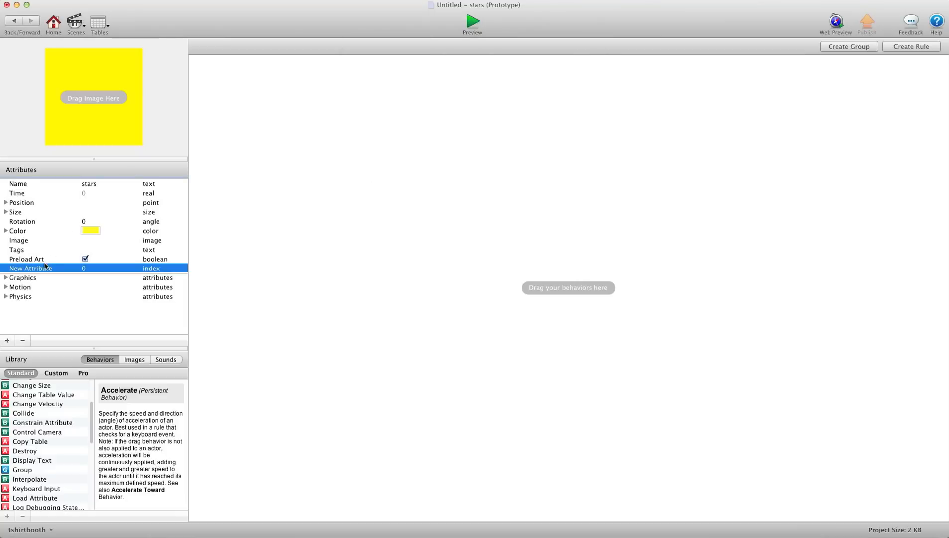
{"action": "key", "text": "BackSpace"}
{"action": "key", "text": "BackSpace"}
{"action": "key", "text": "BackSpace"}
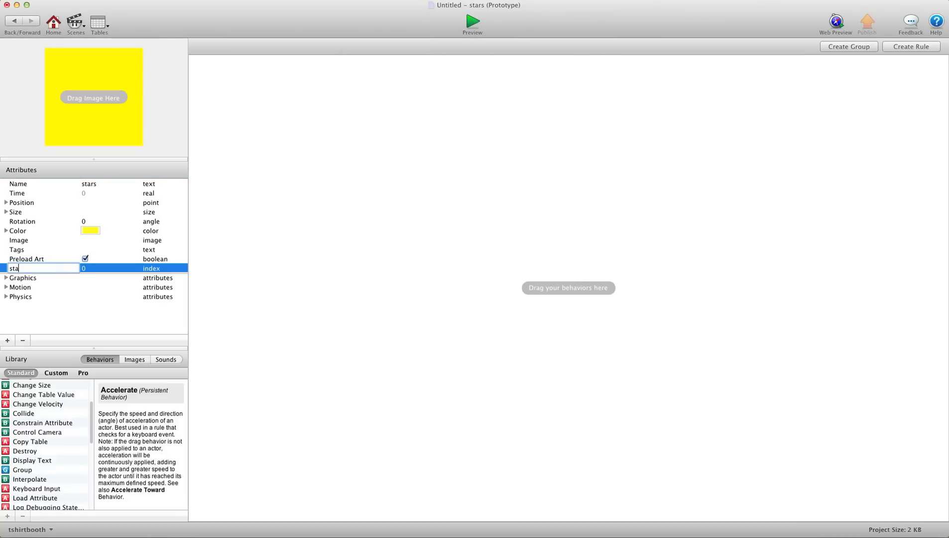
{"action": "type", "text": "what level"}
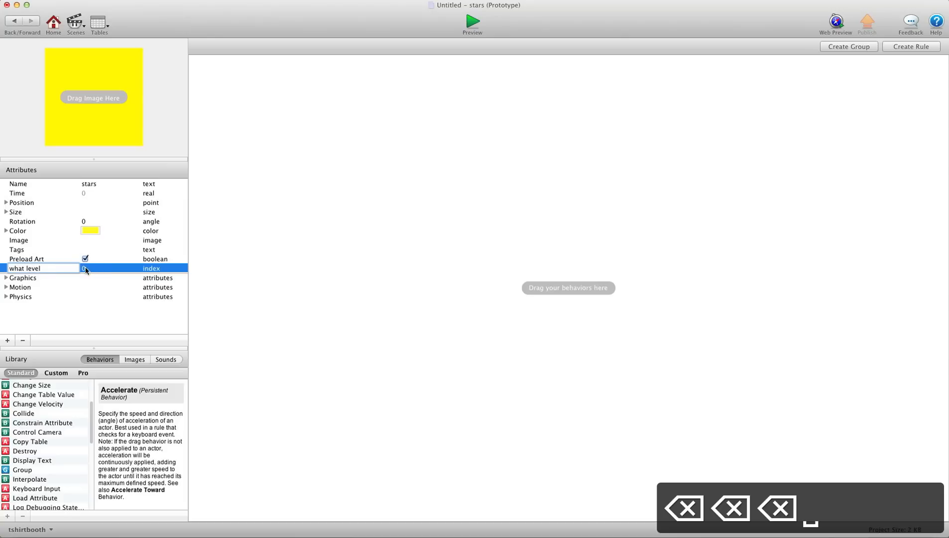
{"action": "left_click", "coordinate": [85, 269]}
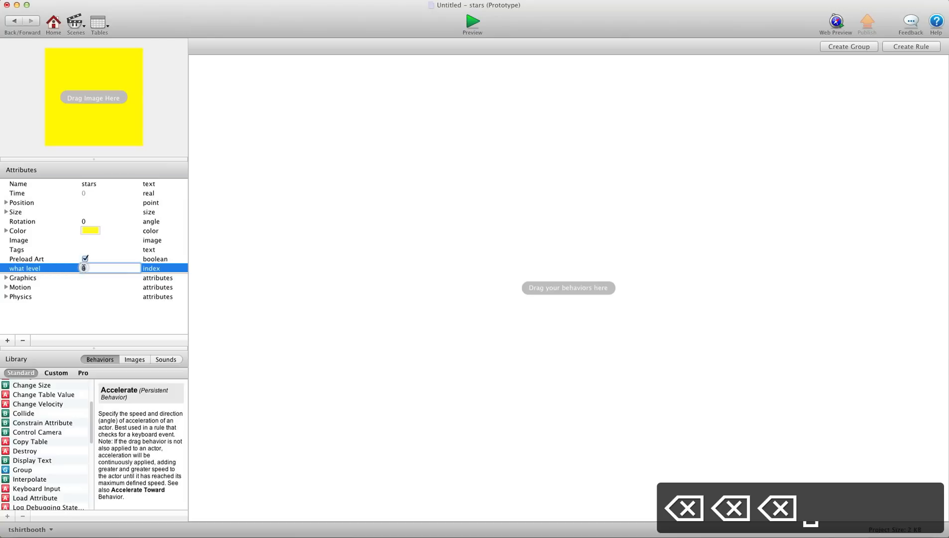
{"action": "type", "text": "1"}
{"action": "left_click", "coordinate": [215, 290]}
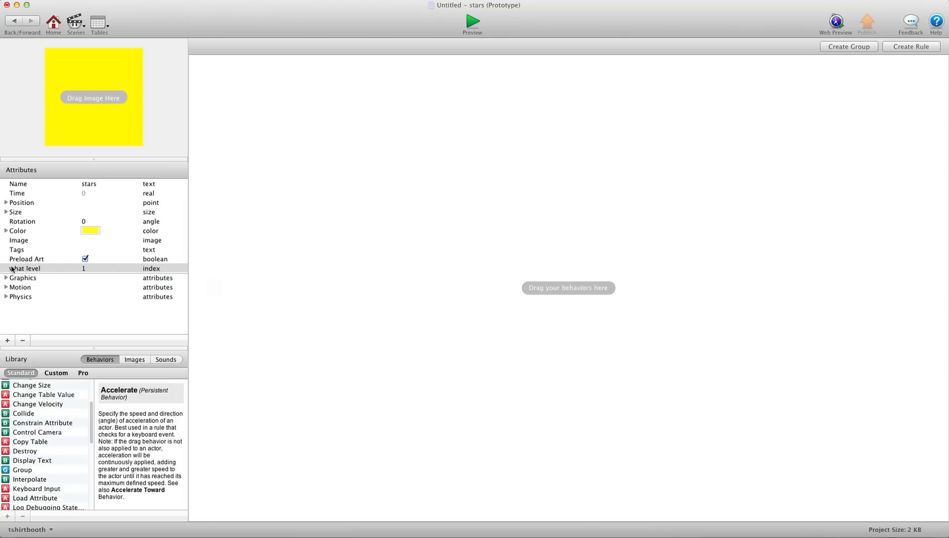
Step: Duplicate the stars instance in the menu scene onto the lower-left corner of the second level button
{"action": "left_click", "coordinate": [20, 18]}
{"action": "left_click", "coordinate": [505, 262]}
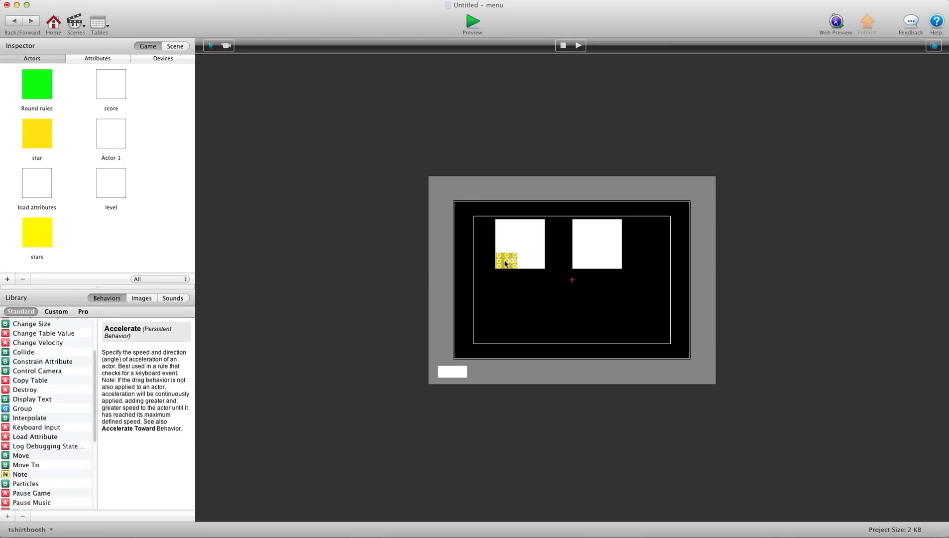
{"action": "left_click_drag", "start_coordinate": [505, 262], "coordinate": [582, 261], "text": "alt"}
Step: Set the what level attribute of the second stars instance to 2 and save the project
{"action": "double_click", "coordinate": [583, 261]}
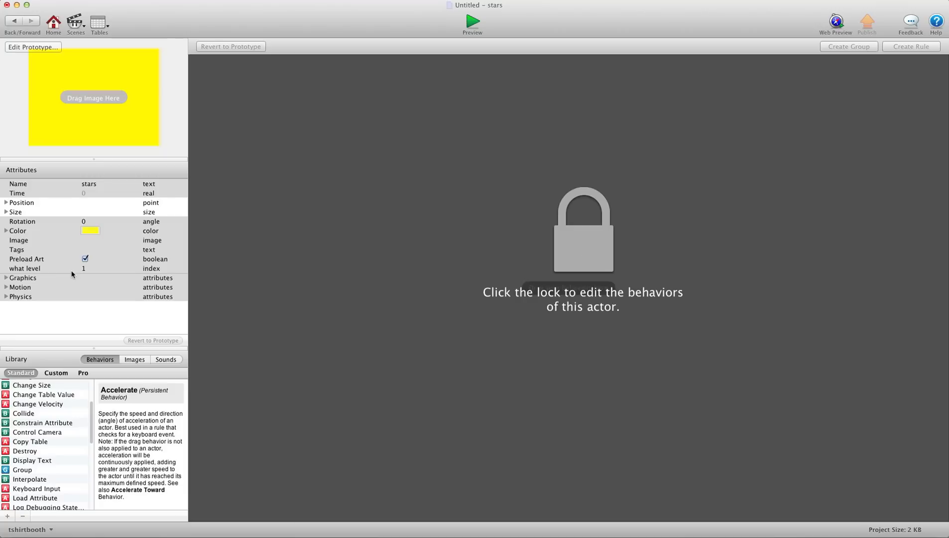
{"action": "left_click", "coordinate": [85, 268]}
{"action": "type", "text": "2"}
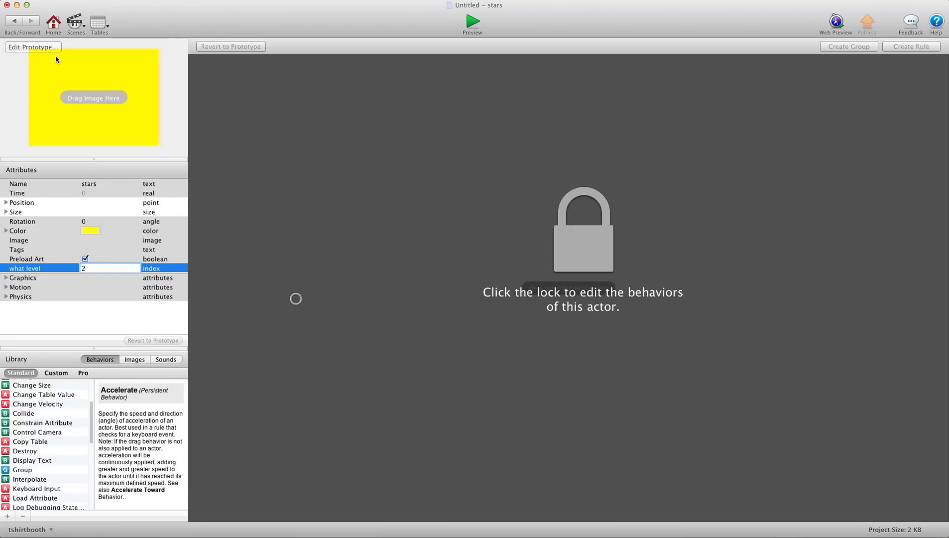
{"action": "left_click", "coordinate": [14, 21]}
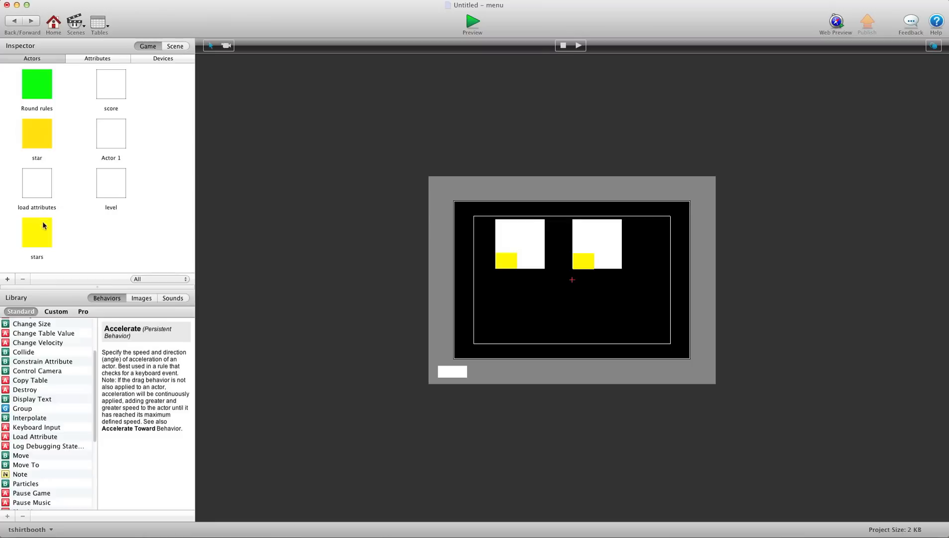
{"action": "left_click", "coordinate": [82, 0]}
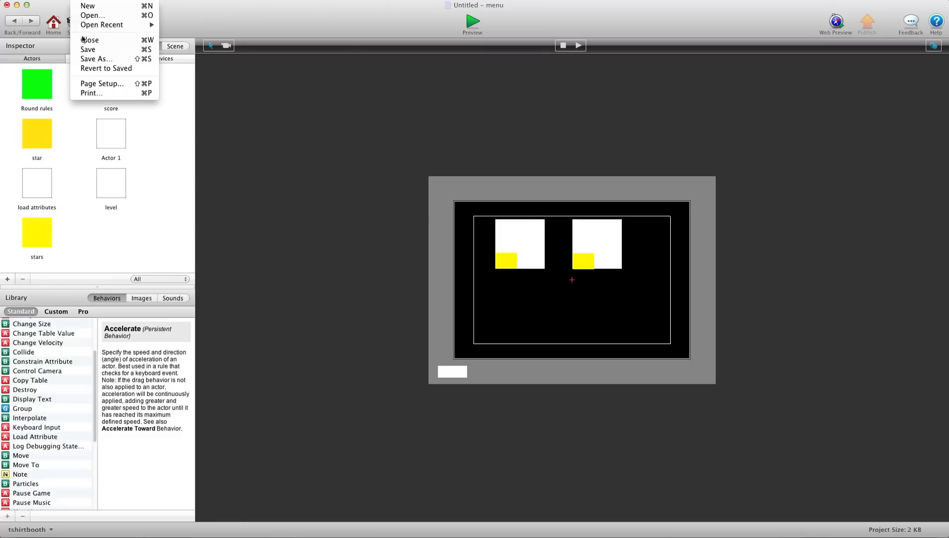
{"action": "left_click", "coordinate": [83, 48]}
Step: Add a Display Text behavior to the stars prototype and insert the tableCellValue function into its text expression
{"action": "double_click", "coordinate": [30, 244]}
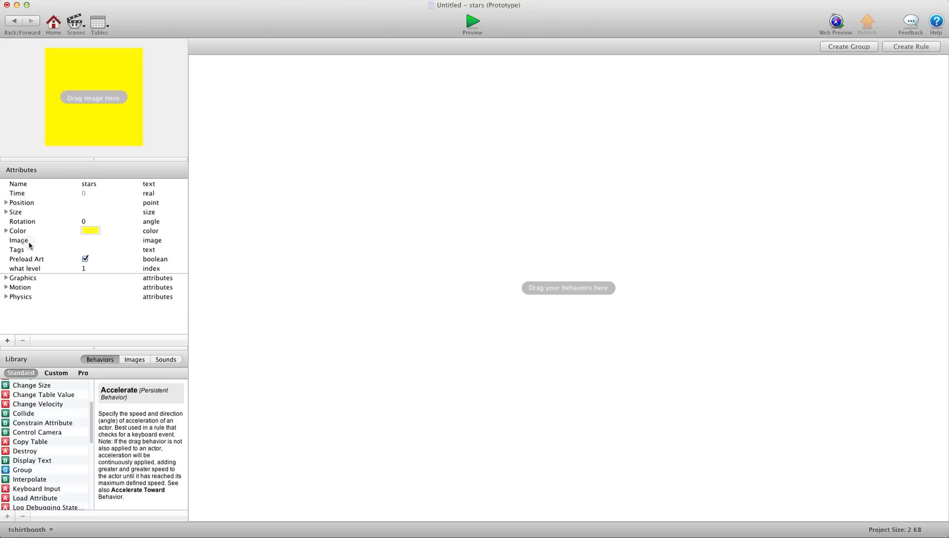
{"action": "scroll", "coordinate": [42, 431], "scroll_direction": "down", "scroll_amount": 5}
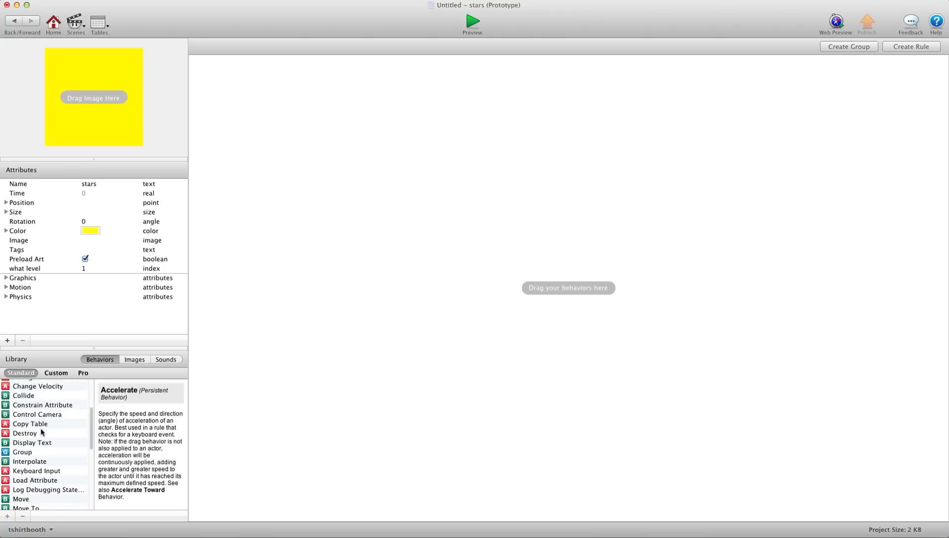
{"action": "scroll", "coordinate": [40, 427], "scroll_direction": "up", "scroll_amount": 8}
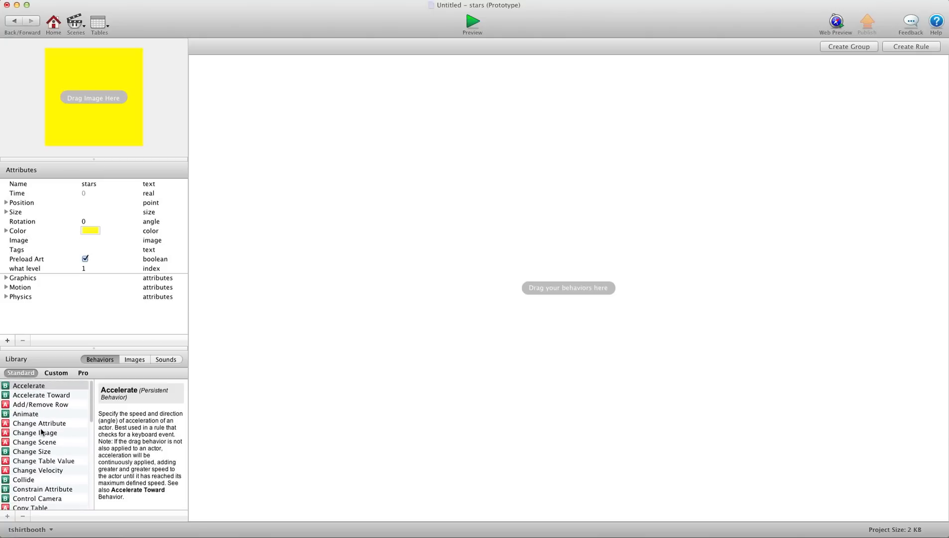
{"action": "scroll", "coordinate": [40, 427], "scroll_direction": "down", "scroll_amount": 4}
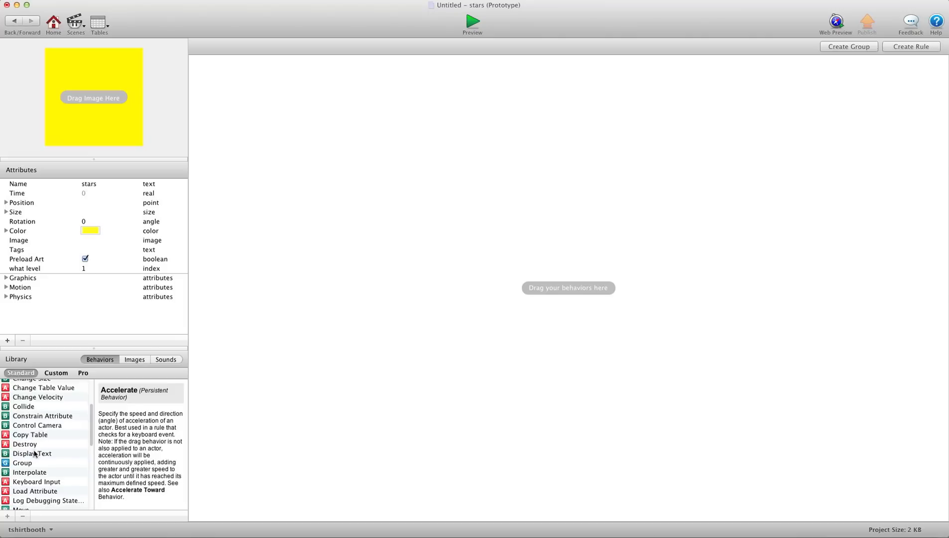
{"action": "left_click_drag", "start_coordinate": [34, 452], "coordinate": [345, 294]}
{"action": "left_click", "coordinate": [387, 83]}
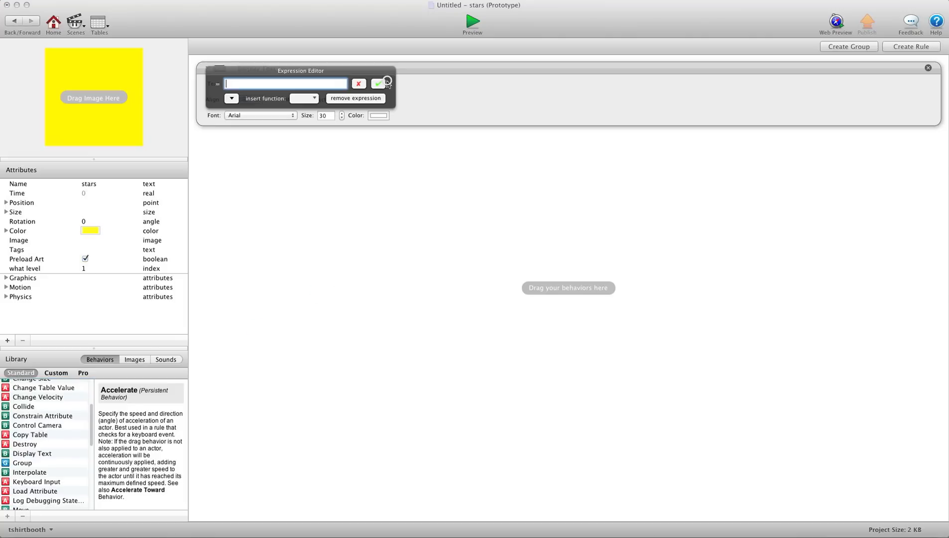
{"action": "left_click", "coordinate": [303, 98]}
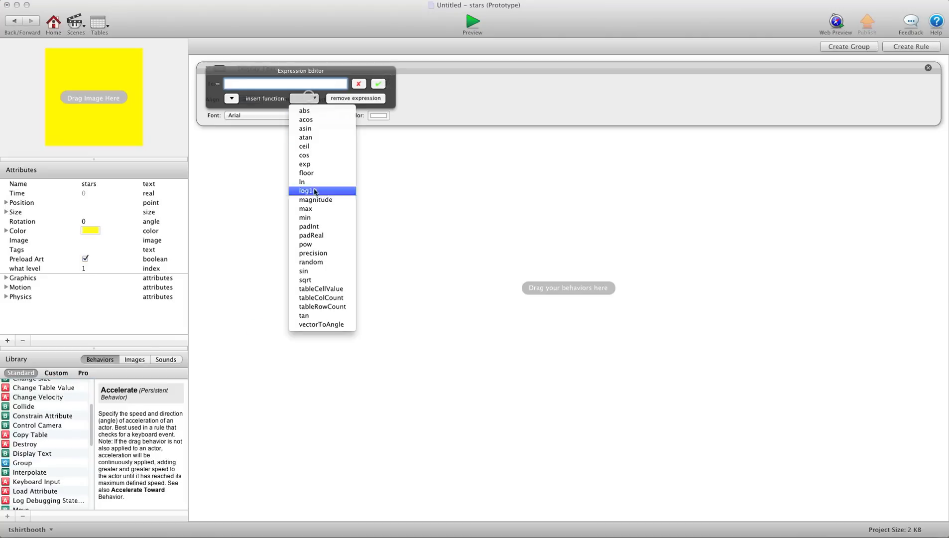
{"action": "left_click", "coordinate": [321, 289]}
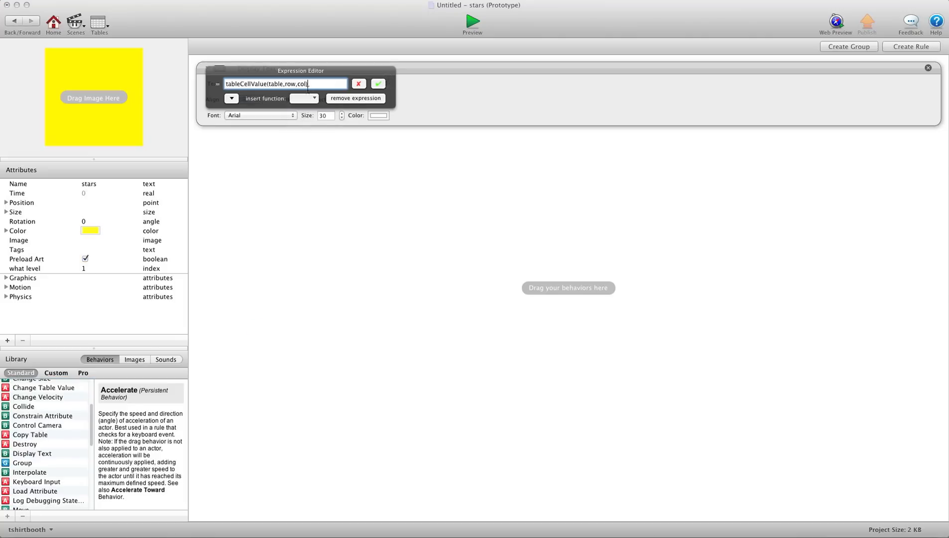
Step: Replace the table argument of the stars text expression with the game attribute TB scores
{"action": "double_click", "coordinate": [274, 84]}
{"action": "key", "text": "BackSpace"}
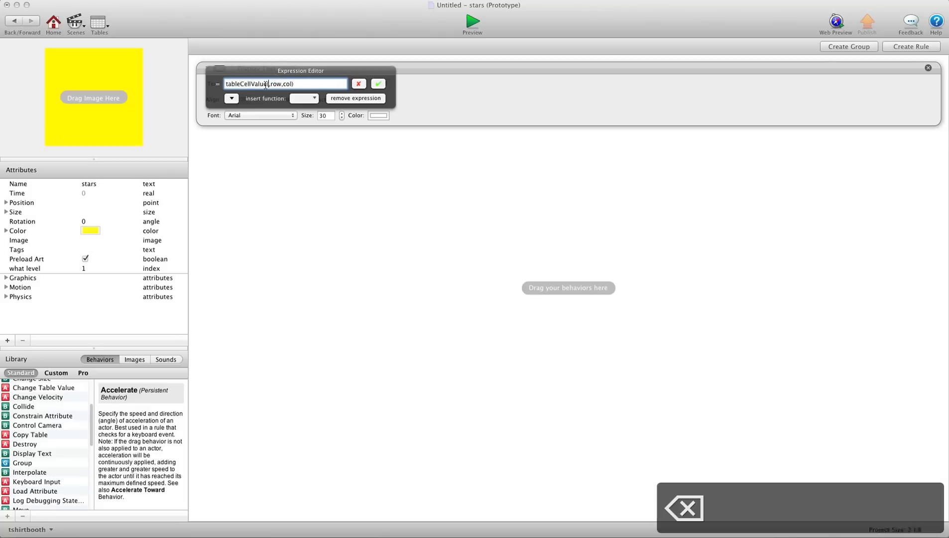
{"action": "left_click", "coordinate": [232, 98]}
{"action": "left_click", "coordinate": [227, 113]}
{"action": "scroll", "coordinate": [309, 156], "scroll_direction": "down", "scroll_amount": 2}
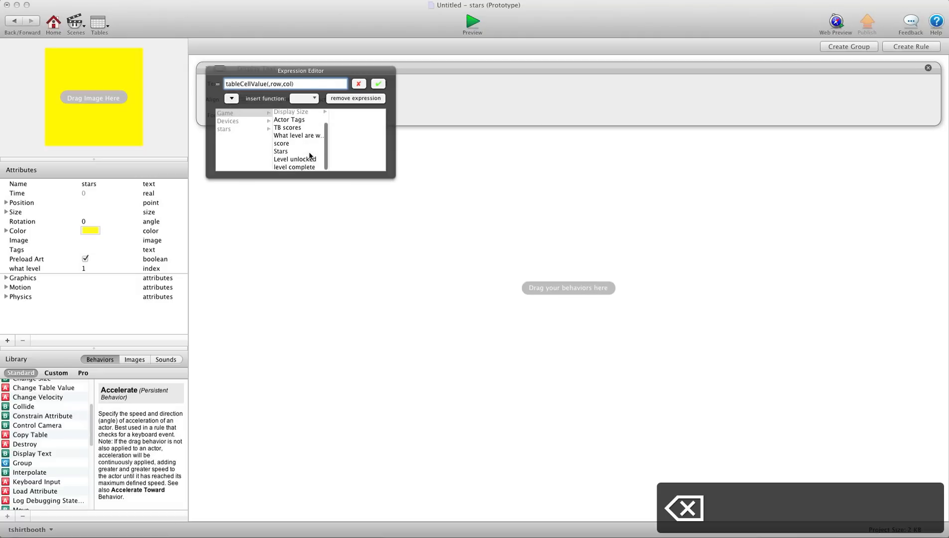
{"action": "left_click", "coordinate": [289, 127]}
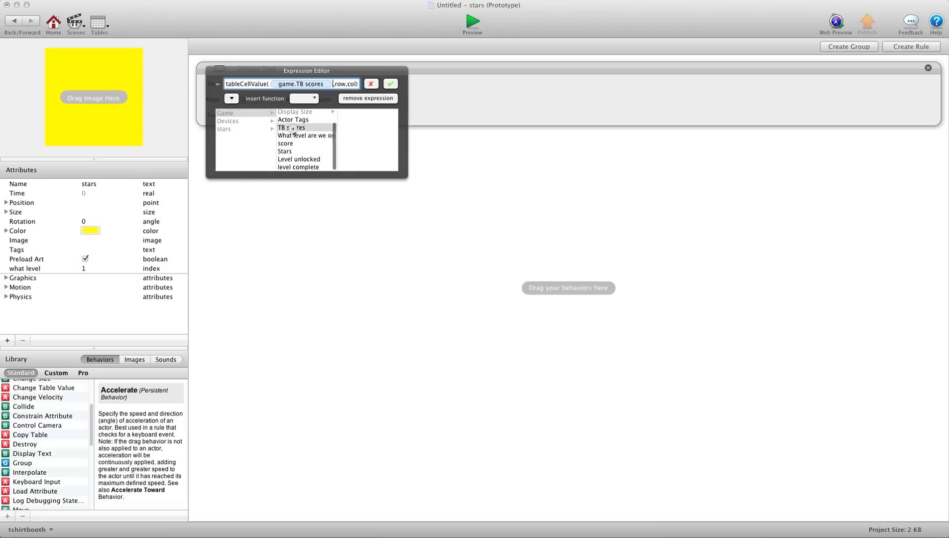
Step: Set the row argument to self.what level and the column argument to 2, and accept the expression
{"action": "double_click", "coordinate": [340, 84]}
{"action": "key", "text": "BackSpace"}
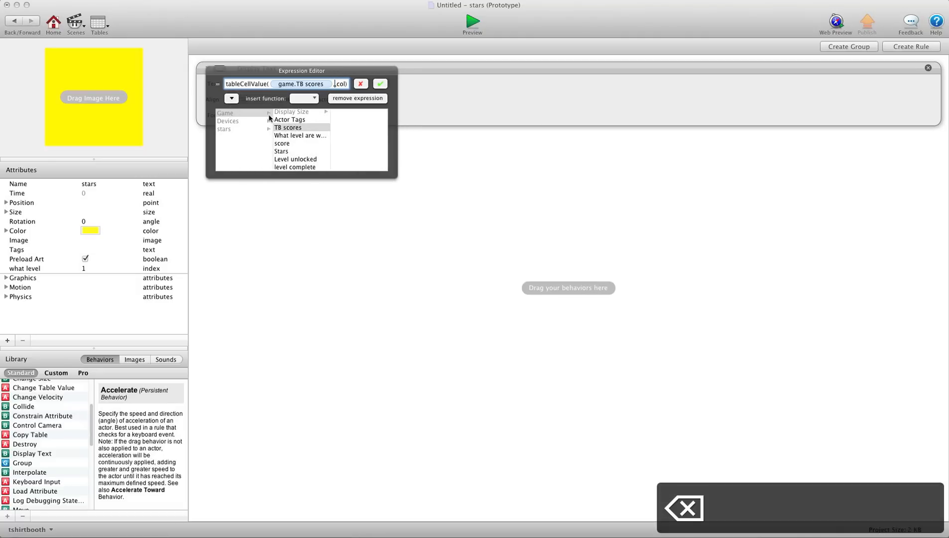
{"action": "left_click", "coordinate": [238, 130]}
{"action": "scroll", "coordinate": [296, 143], "scroll_direction": "down", "scroll_amount": 2}
{"action": "left_click", "coordinate": [295, 143]}
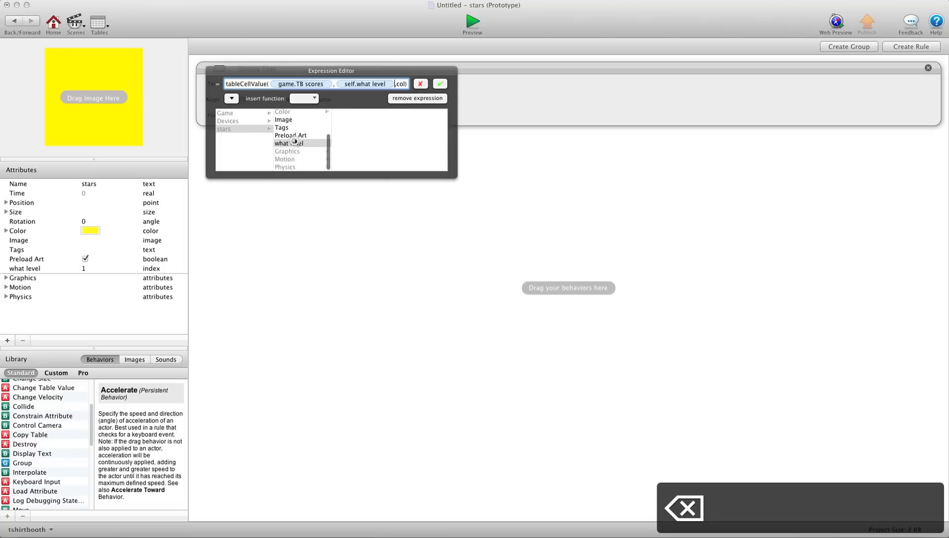
{"action": "double_click", "coordinate": [402, 84]}
{"action": "key", "text": "BackSpace"}
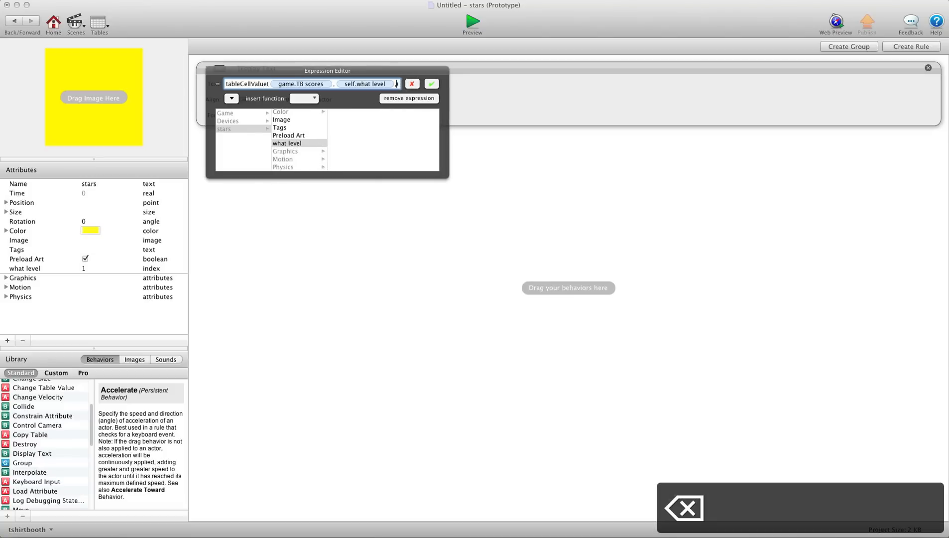
{"action": "type", "text": "2"}
{"action": "left_click", "coordinate": [431, 84]}
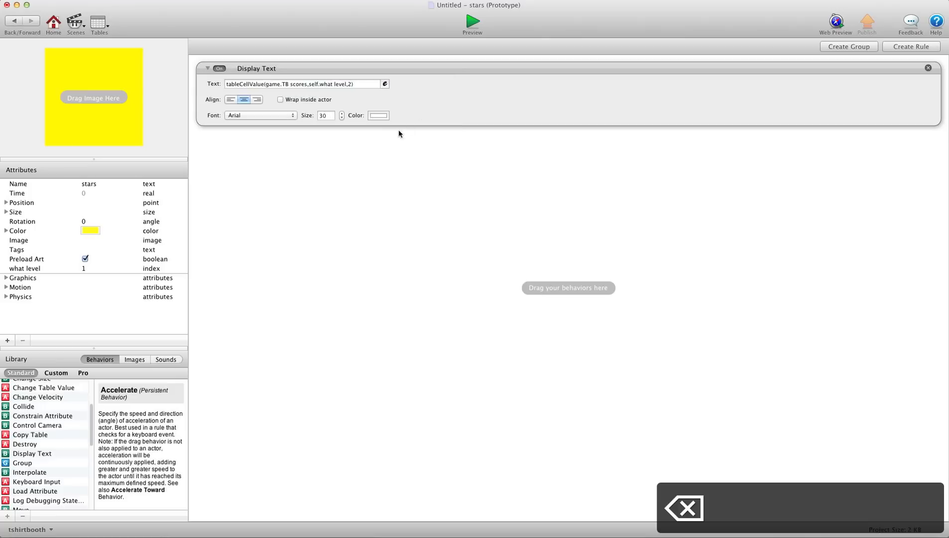
Step: Change the stars Display Text color to dark gray
{"action": "left_click", "coordinate": [372, 114]}
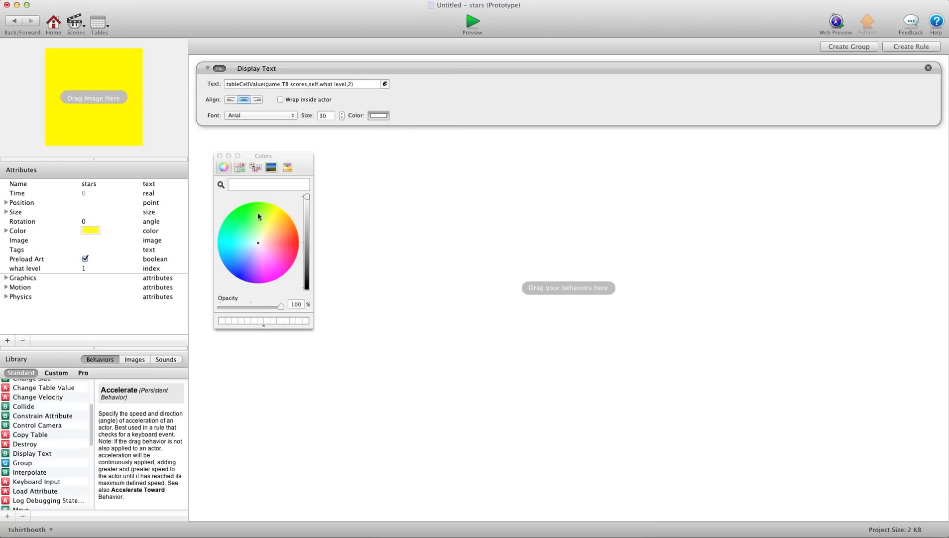
{"action": "left_click", "coordinate": [307, 274]}
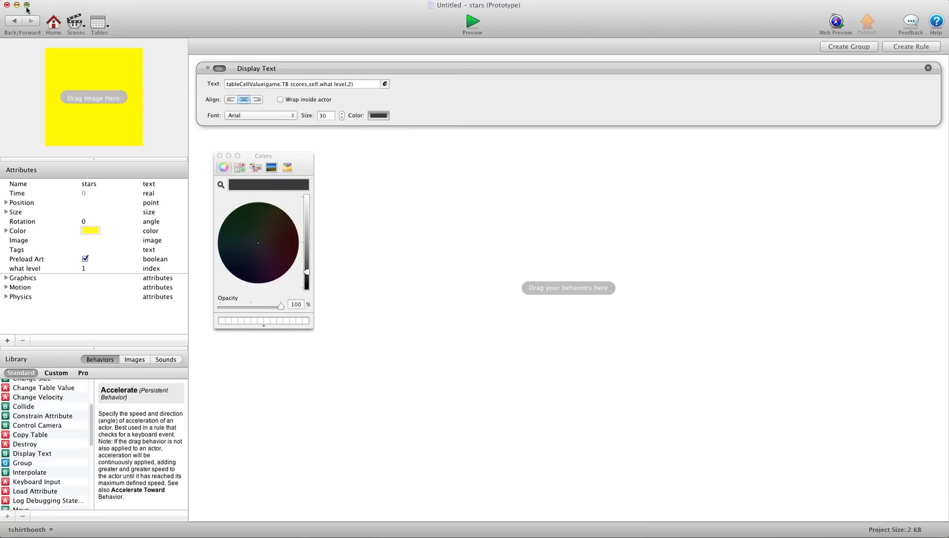
Step: Preview the game from the menu scene, test levels 1 and 2, and return to the menu scene editor
{"action": "left_click", "coordinate": [16, 22]}
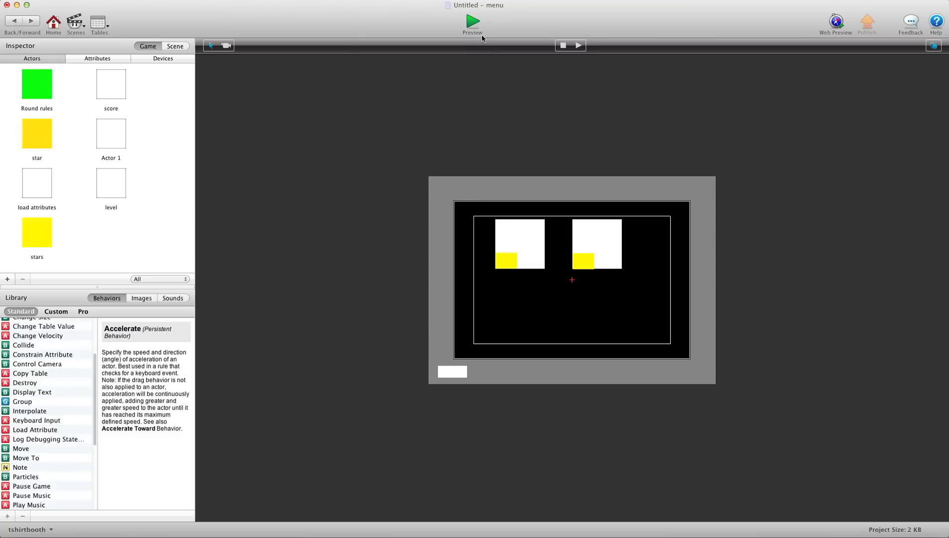
{"action": "left_click", "coordinate": [473, 21]}
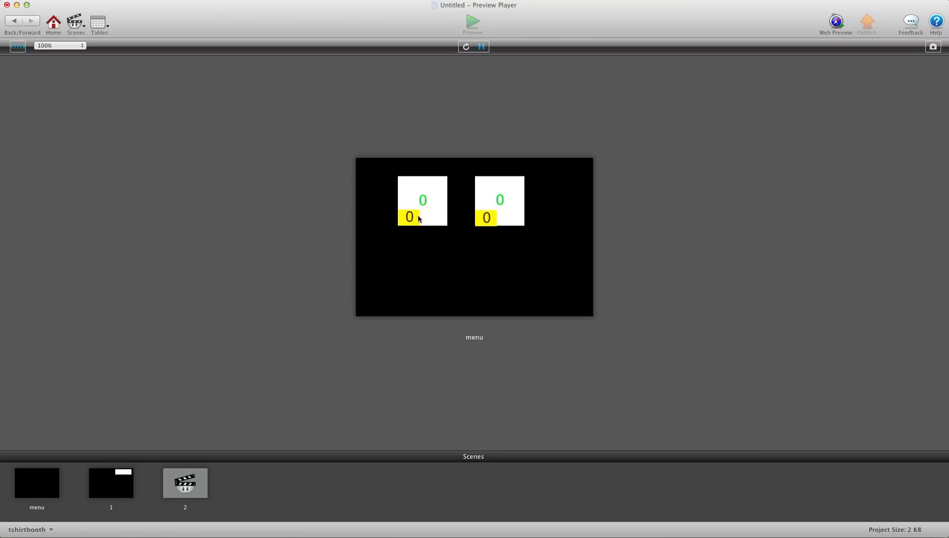
{"action": "left_click", "coordinate": [105, 479]}
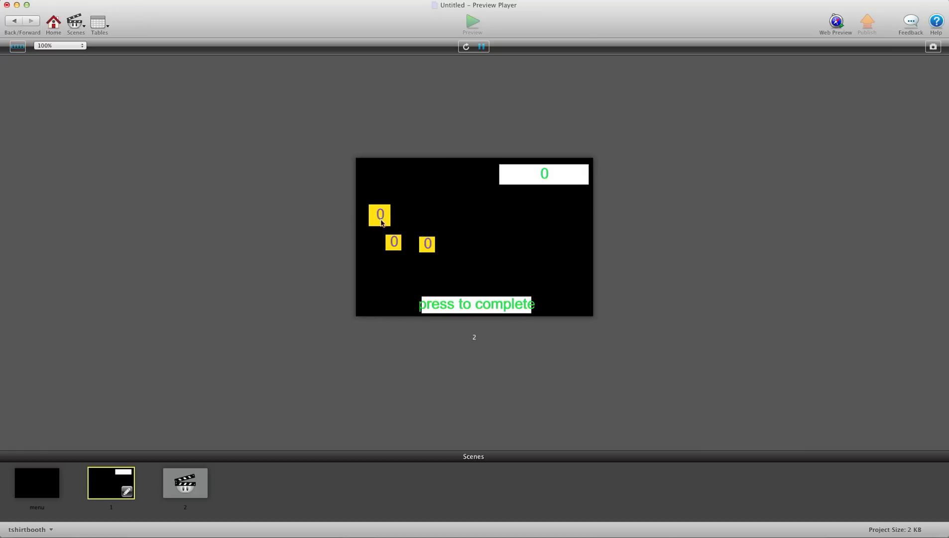
{"action": "left_click", "coordinate": [380, 219]}
{"action": "left_click", "coordinate": [14, 20]}
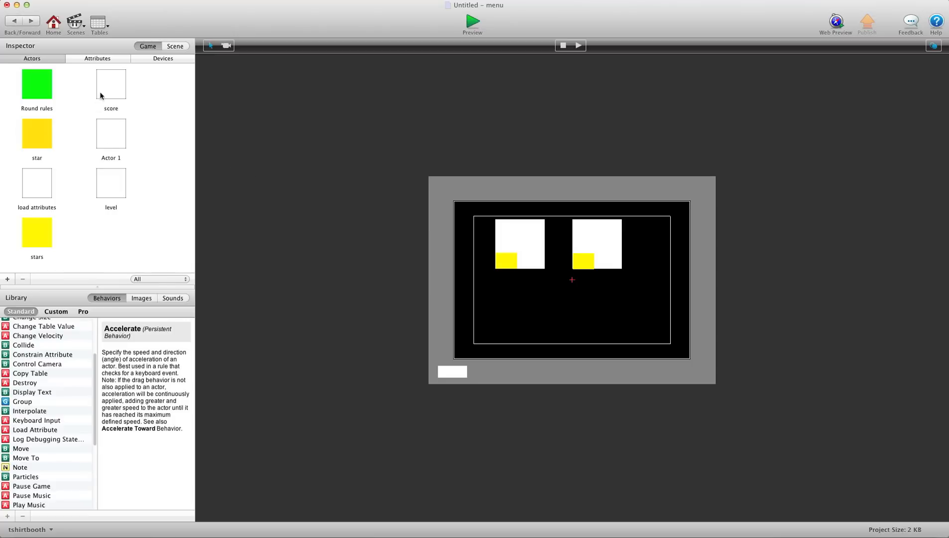
Step: Move Actor 1's Timer behavior into its touch-pressed Rule, below the Change Attribute for game.level complete
{"action": "left_click", "coordinate": [94, 59]}
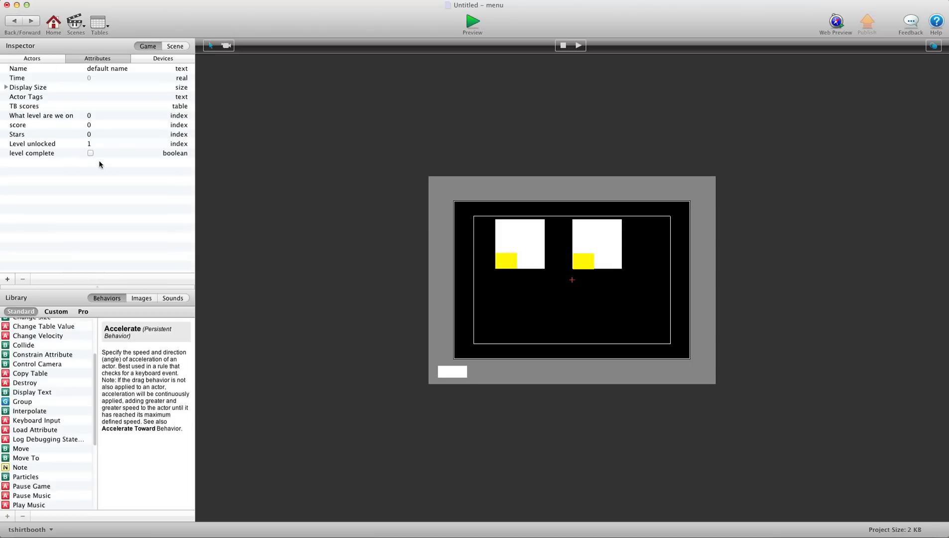
{"action": "left_click", "coordinate": [35, 58]}
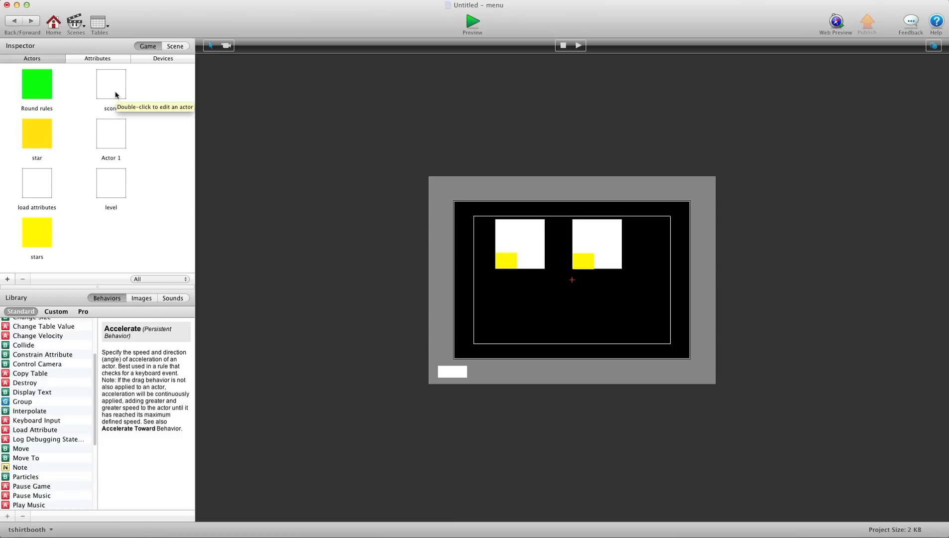
{"action": "double_click", "coordinate": [108, 138]}
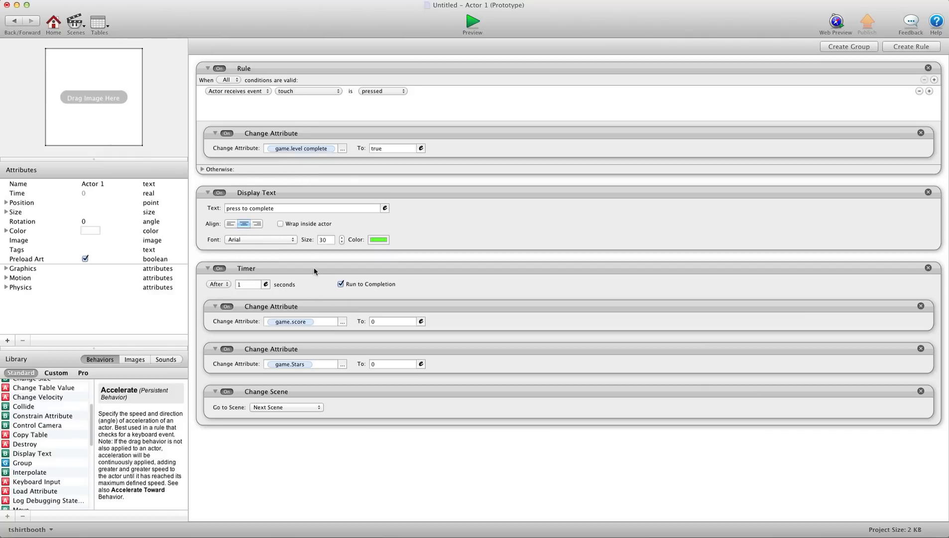
{"action": "left_click_drag", "start_coordinate": [314, 271], "coordinate": [310, 168]}
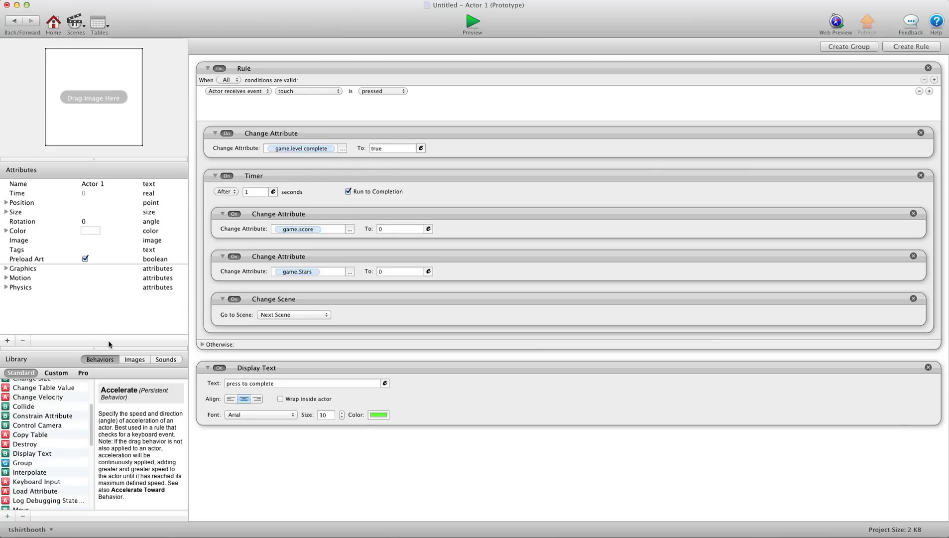
Step: Add a Change Attribute behavior to the Timer before Change Scene, setting game.level complete to false
{"action": "scroll", "coordinate": [48, 422], "scroll_direction": "up", "scroll_amount": 5}
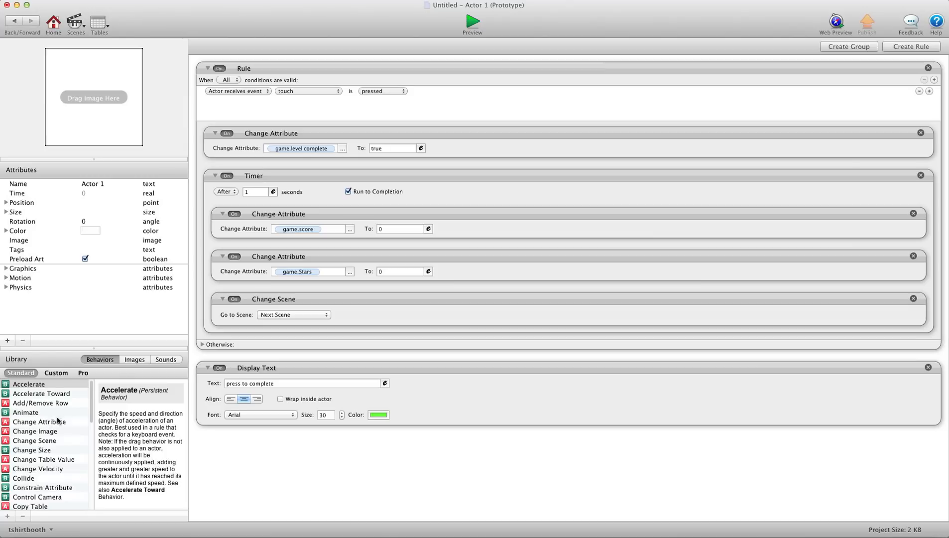
{"action": "left_click_drag", "start_coordinate": [57, 420], "coordinate": [328, 307]}
{"action": "left_click", "coordinate": [349, 313]}
{"action": "left_click", "coordinate": [314, 324]}
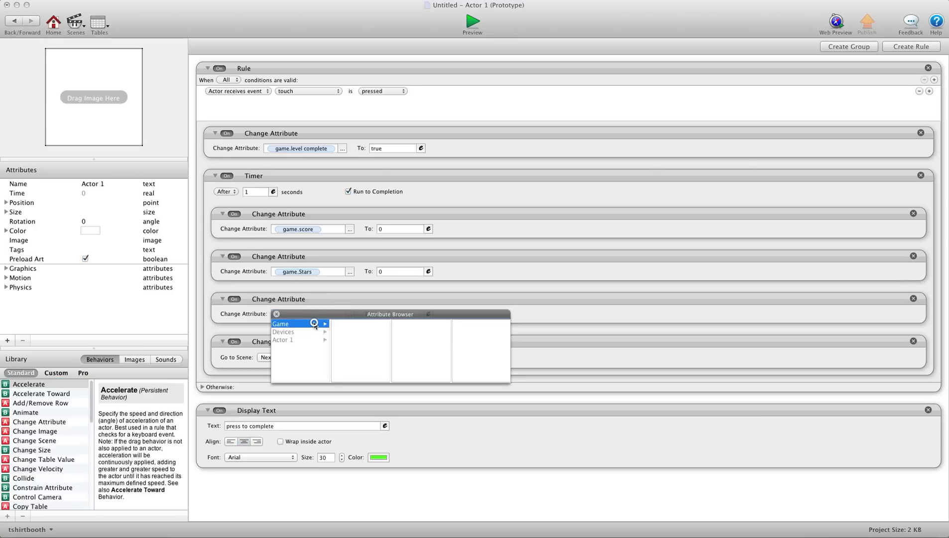
{"action": "scroll", "coordinate": [358, 351], "scroll_direction": "down", "scroll_amount": 5}
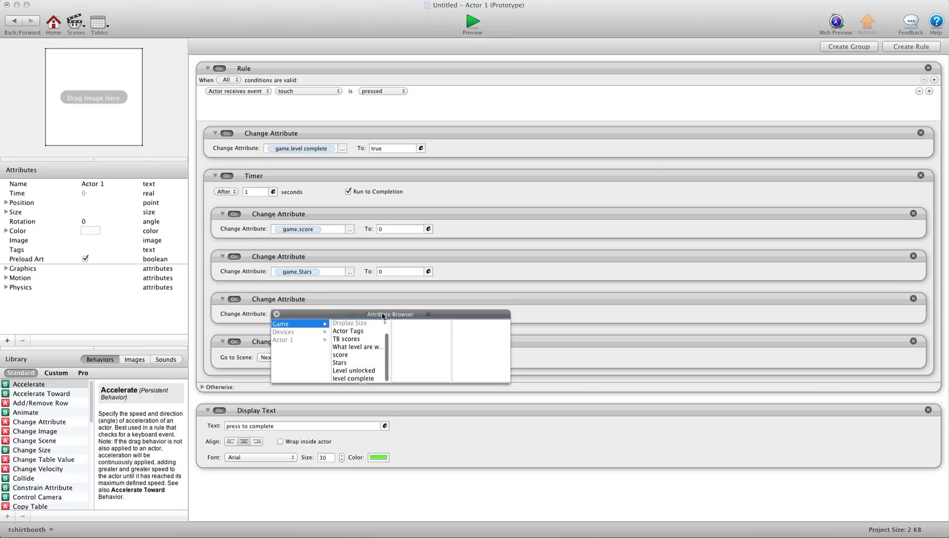
{"action": "double_click", "coordinate": [364, 378]}
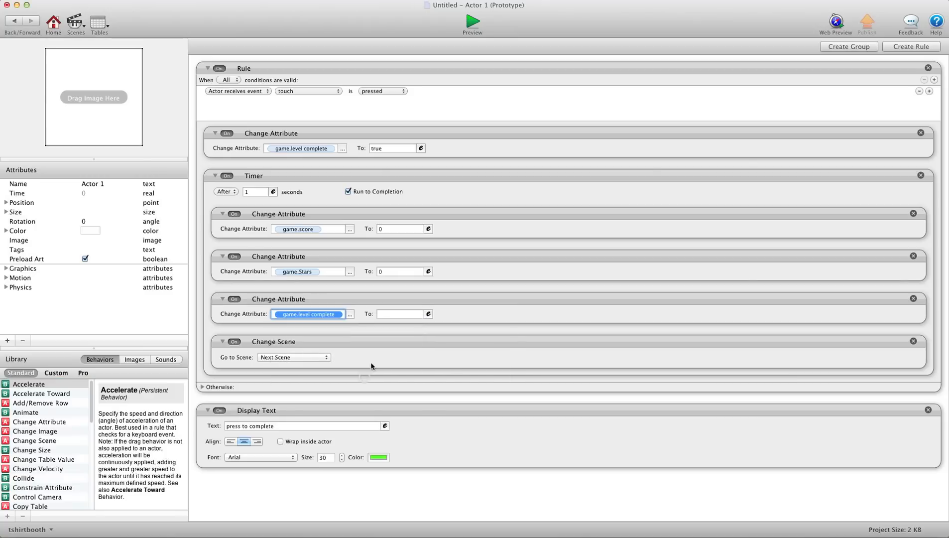
{"action": "left_click", "coordinate": [389, 313]}
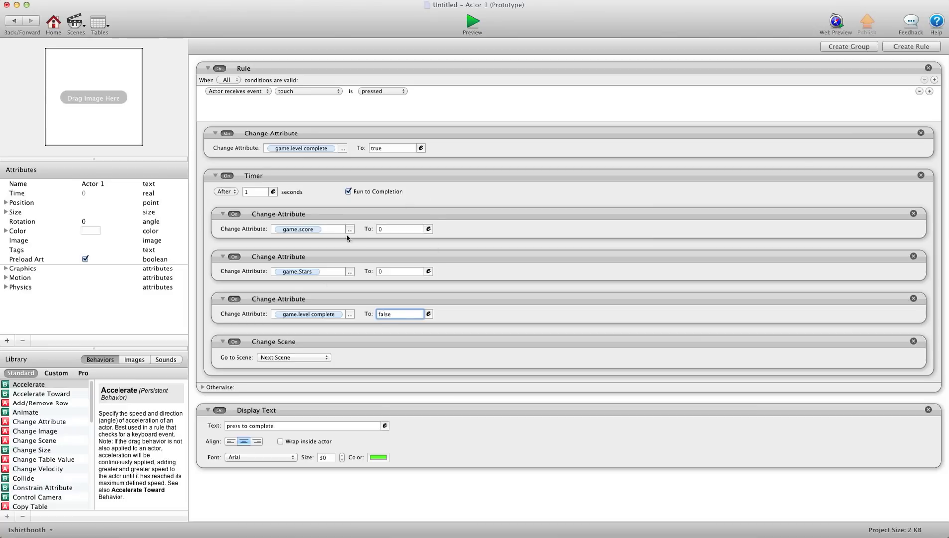
{"action": "left_click", "coordinate": [328, 302]}
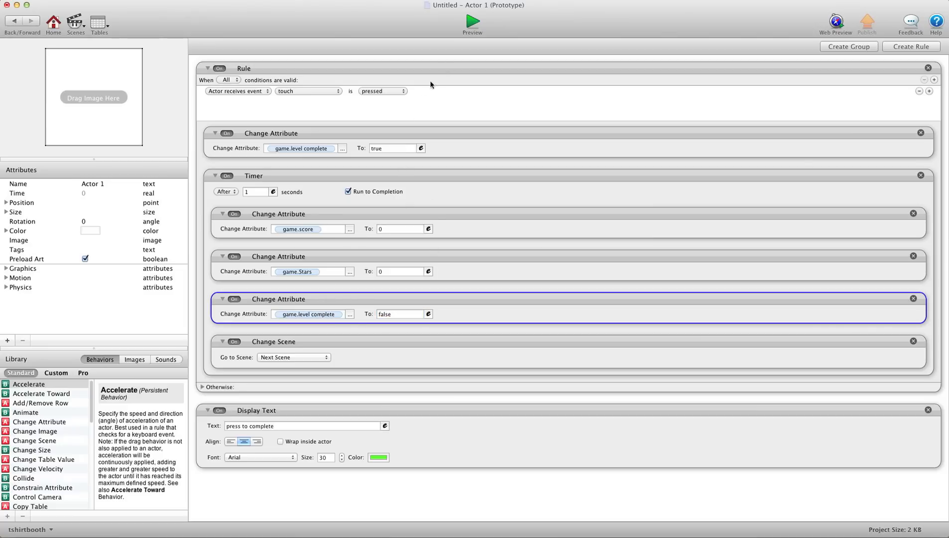
Step: Preview the game, play level 1 collecting two stars and some score, and complete the level
{"action": "left_click", "coordinate": [470, 25]}
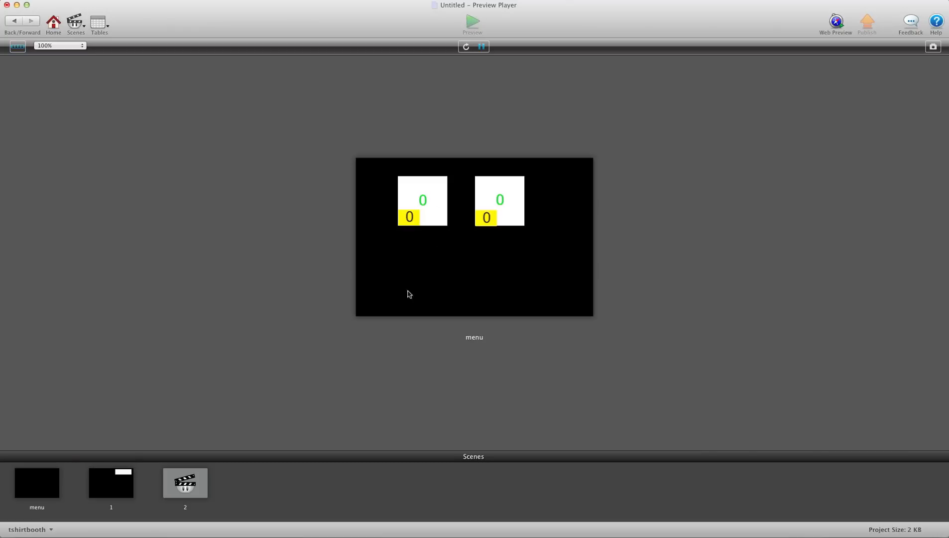
{"action": "left_click", "coordinate": [114, 493]}
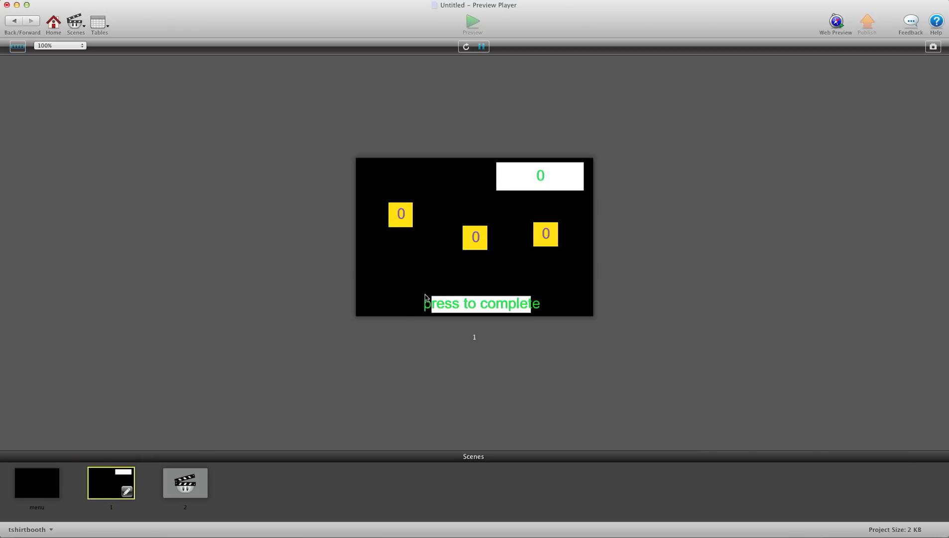
{"action": "left_click", "coordinate": [397, 208]}
{"action": "left_click", "coordinate": [476, 241]}
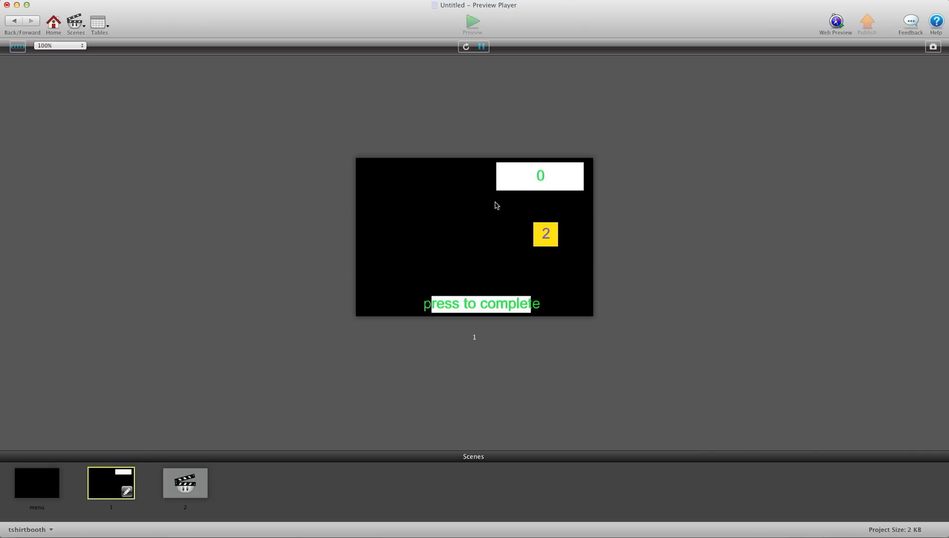
{"action": "left_click", "coordinate": [526, 171]}
{"action": "left_click", "coordinate": [469, 303]}
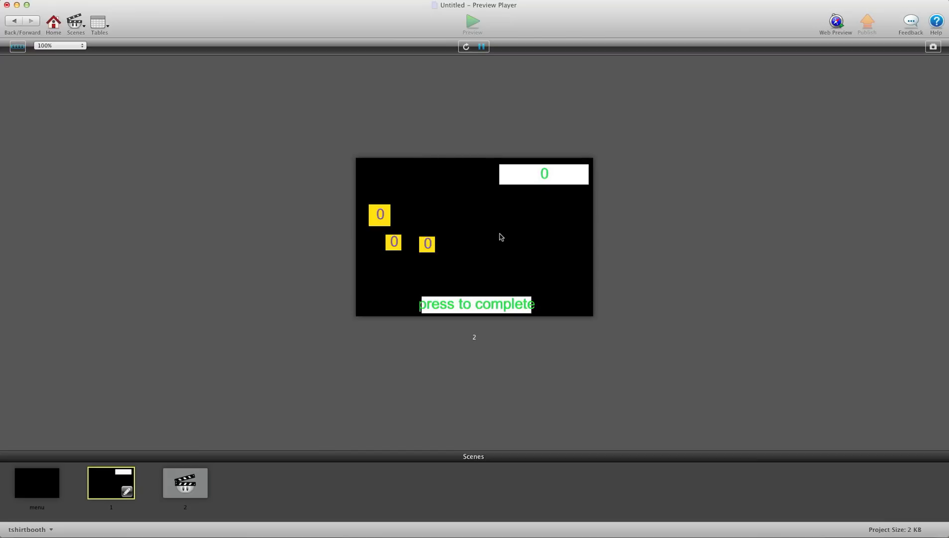
Step: Collect one star in level 2, raise the score several times, and complete the level to check the menu
{"action": "left_click", "coordinate": [429, 243]}
{"action": "left_click", "coordinate": [529, 178]}
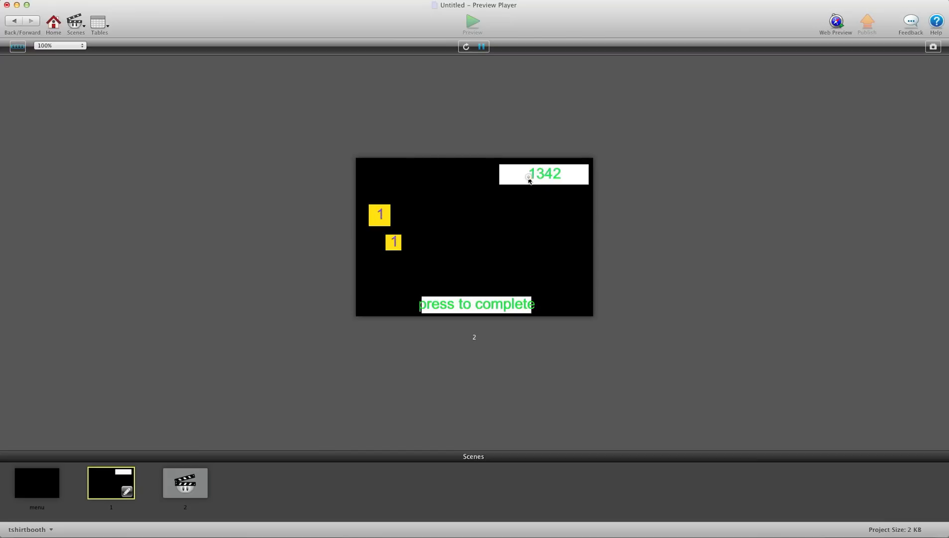
{"action": "left_click", "coordinate": [528, 178]}
{"action": "left_click", "coordinate": [529, 179]}
{"action": "left_click", "coordinate": [528, 178]}
{"action": "left_click", "coordinate": [528, 177]}
{"action": "left_click", "coordinate": [528, 177]}
{"action": "left_click", "coordinate": [476, 305]}
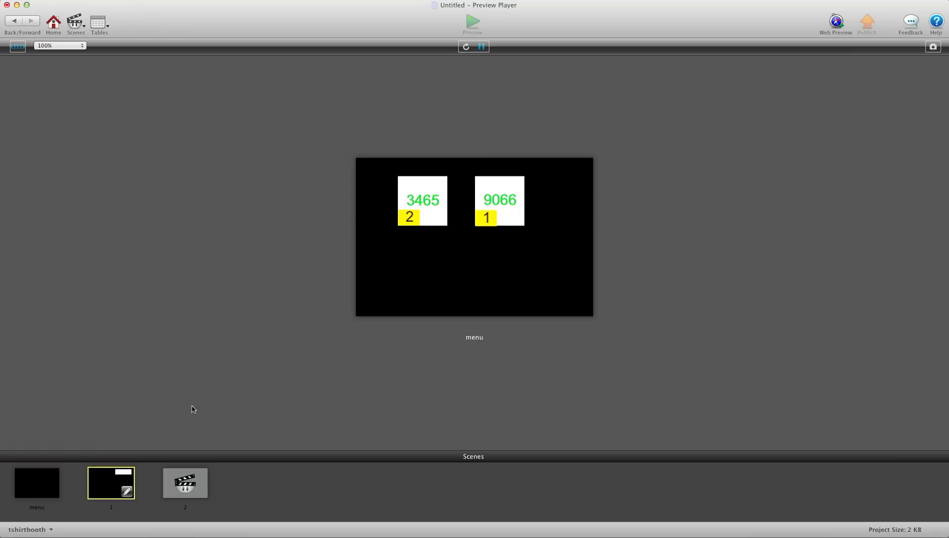
Step: Replay level 1 in the preview, collecting all three stars and a higher score, and complete it
{"action": "left_click", "coordinate": [103, 482]}
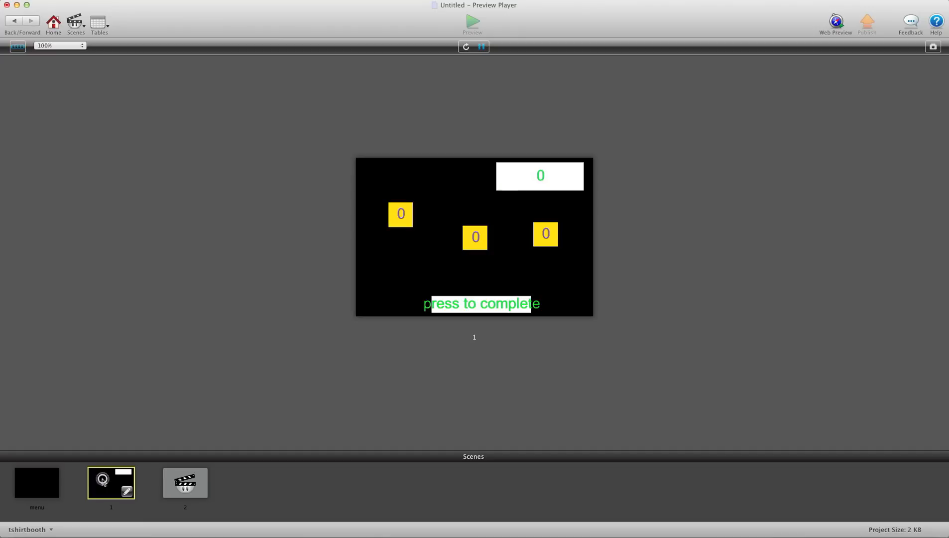
{"action": "left_click", "coordinate": [395, 223]}
{"action": "left_click", "coordinate": [467, 246]}
{"action": "left_click", "coordinate": [538, 239]}
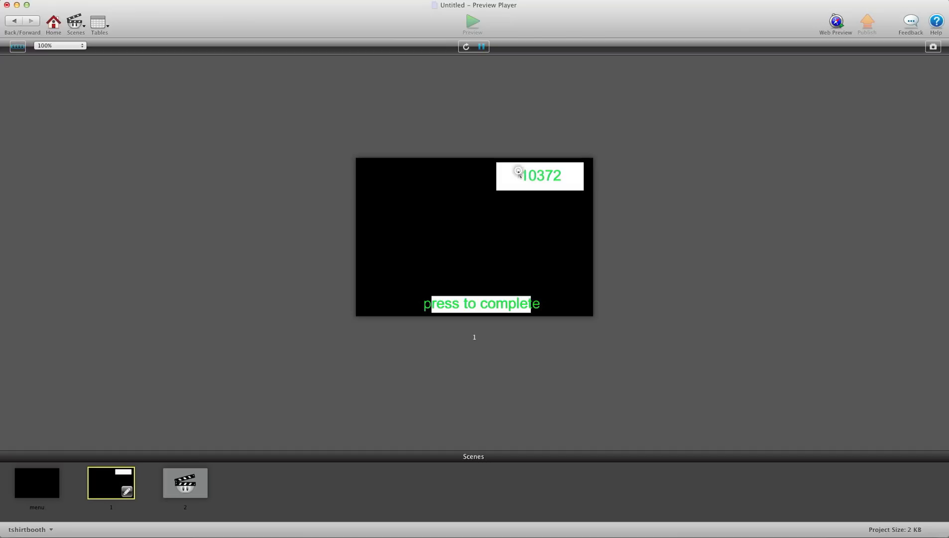
{"action": "left_click", "coordinate": [459, 307]}
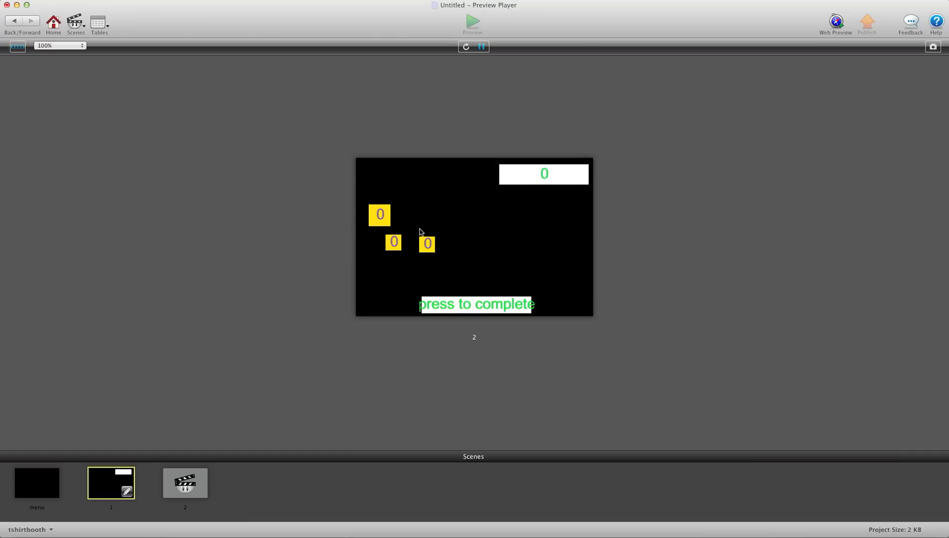
Step: Replay level 2 with a few score increases and no stars, and complete it to check the menu's saved values
{"action": "left_click", "coordinate": [519, 183]}
{"action": "left_click", "coordinate": [520, 181]}
{"action": "left_click", "coordinate": [519, 180]}
{"action": "left_click", "coordinate": [483, 309]}
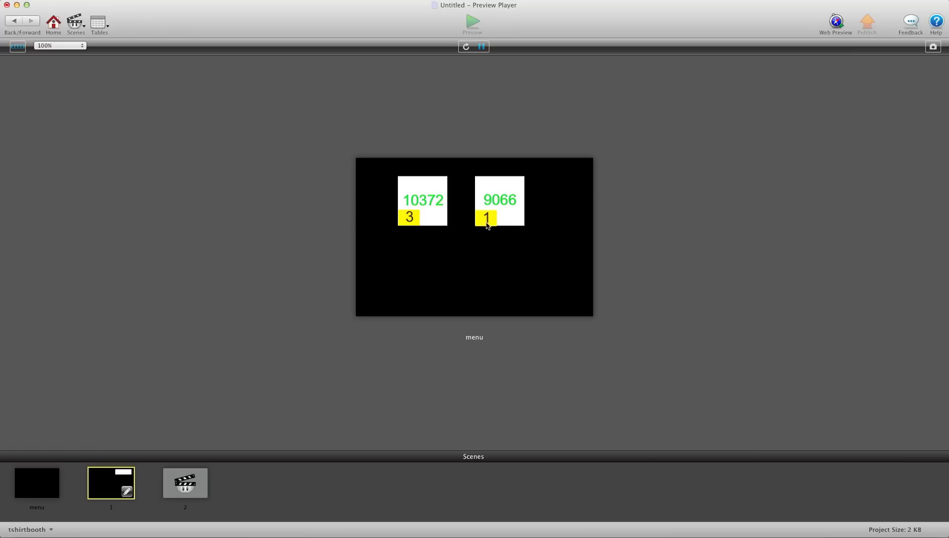